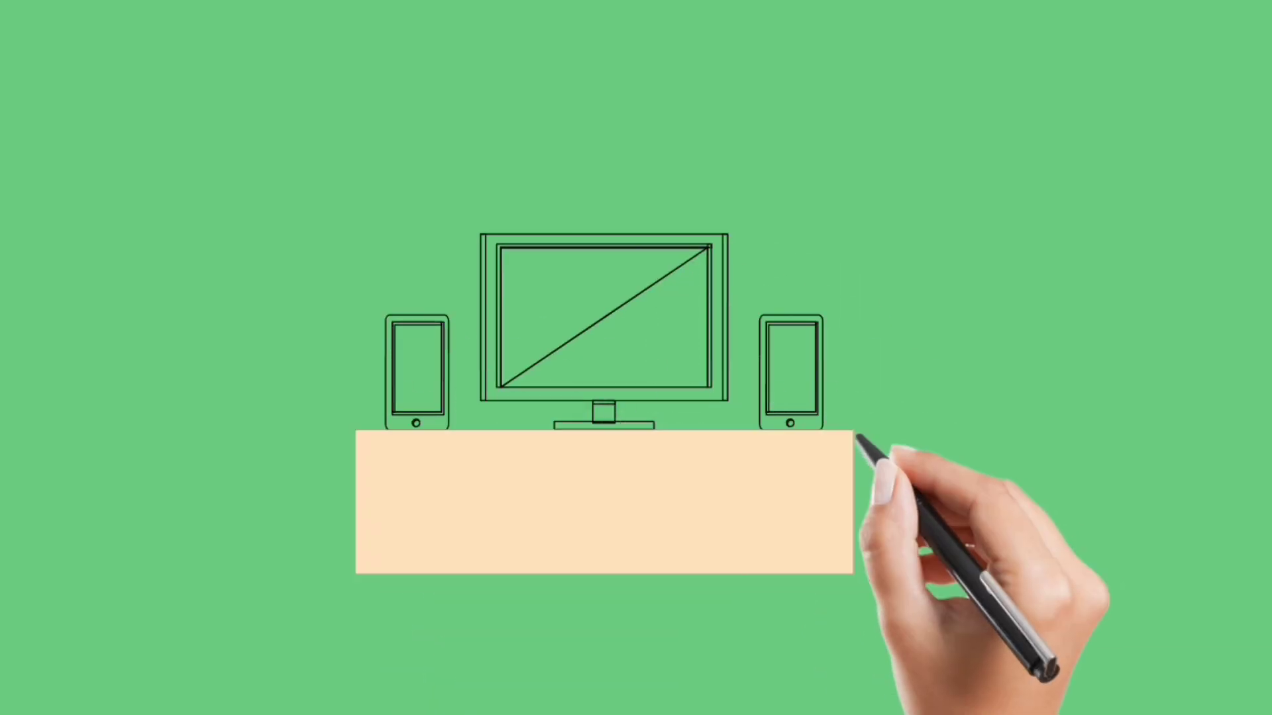
{"action": "left_click_drag", "start_coordinate": [498, 308], "coordinate": [685, 542]}
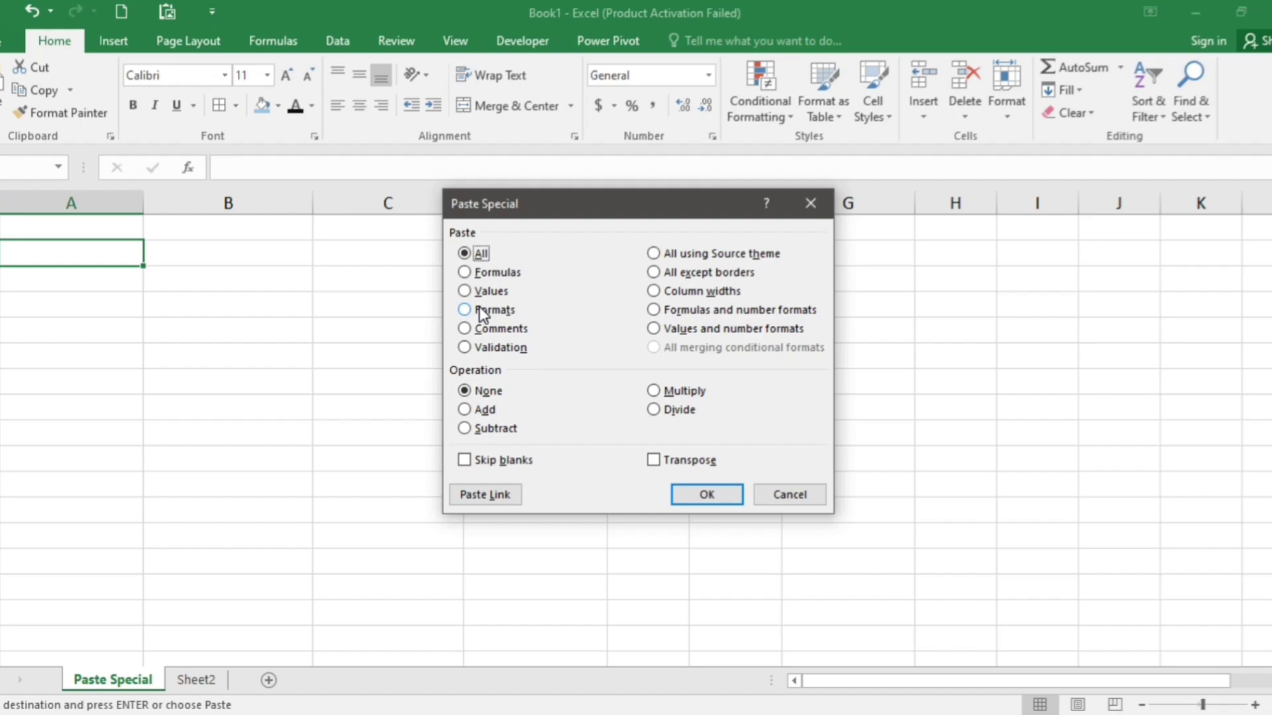
{"action": "left_click", "coordinate": [480, 309]}
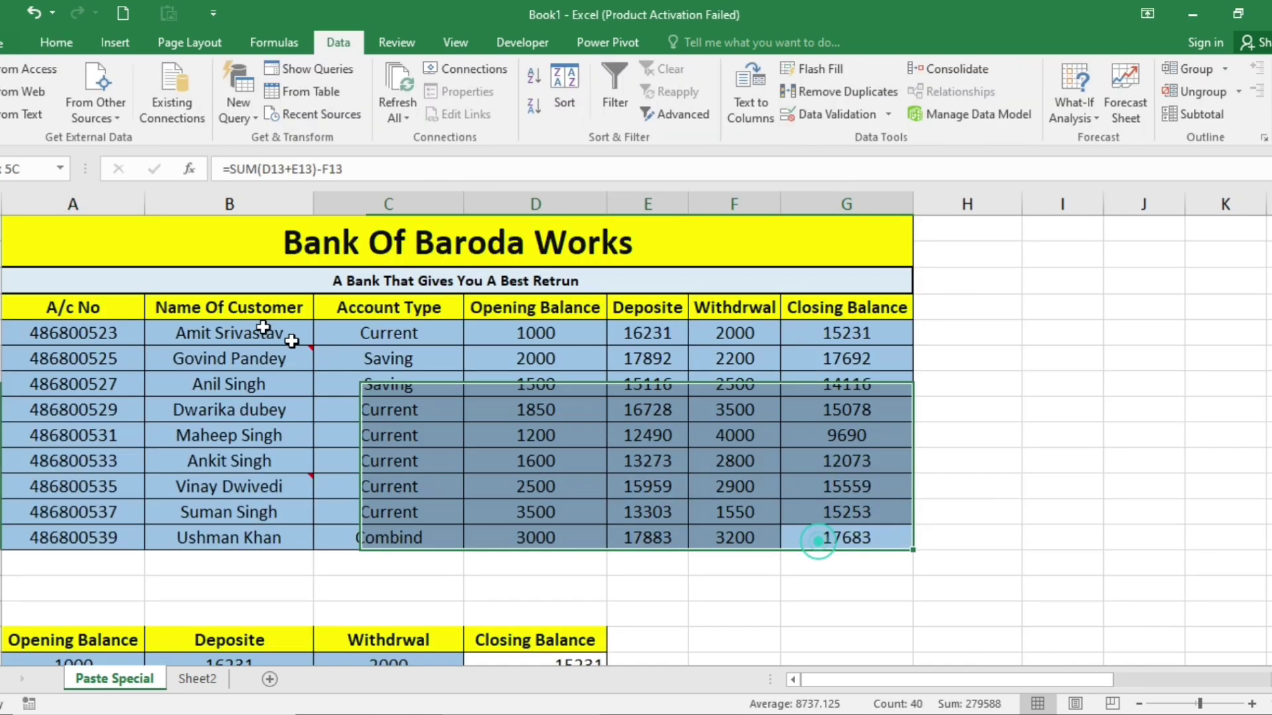
Copy the bank table from its header row to the last account and open Paste Special for an empty column B cell below.
{"action": "left_click_drag", "start_coordinate": [264, 331], "coordinate": [96, 299]}
{"action": "key", "text": "ctrl+c"}
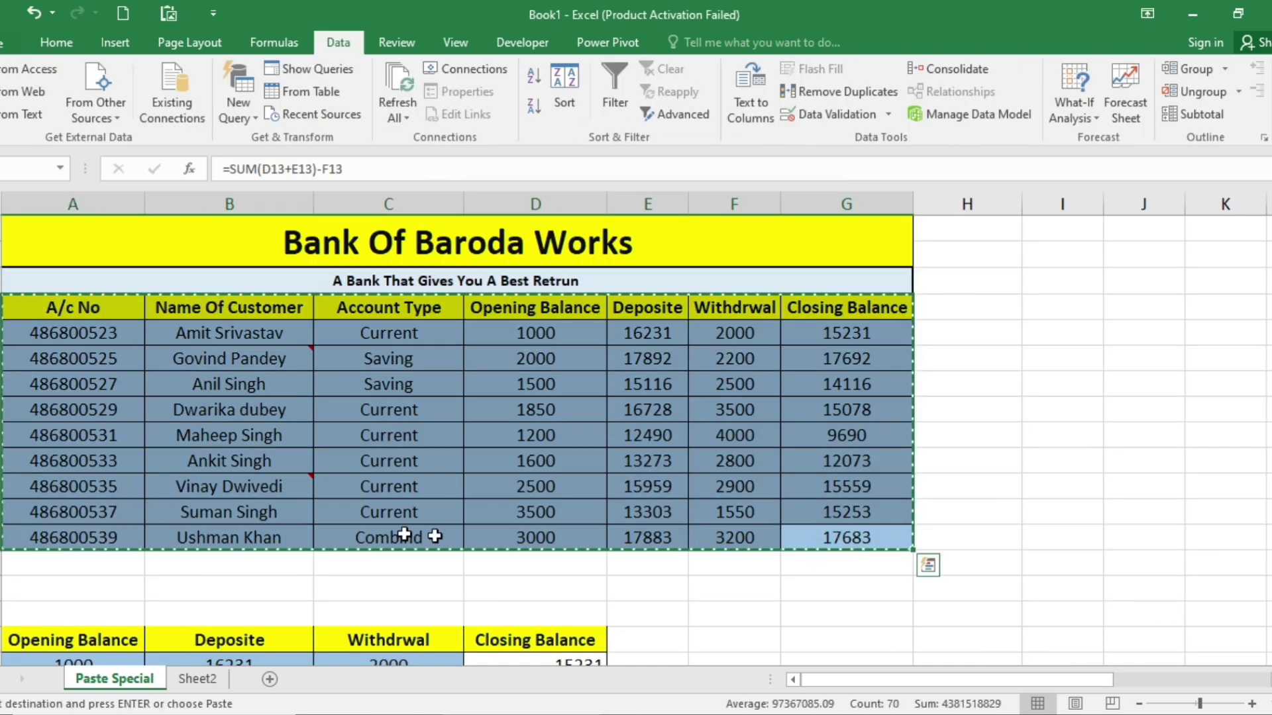
{"action": "scroll", "coordinate": [559, 494], "scroll_direction": "down", "scroll_amount": 8}
{"action": "scroll", "coordinate": [462, 463], "scroll_direction": "down", "scroll_amount": 4}
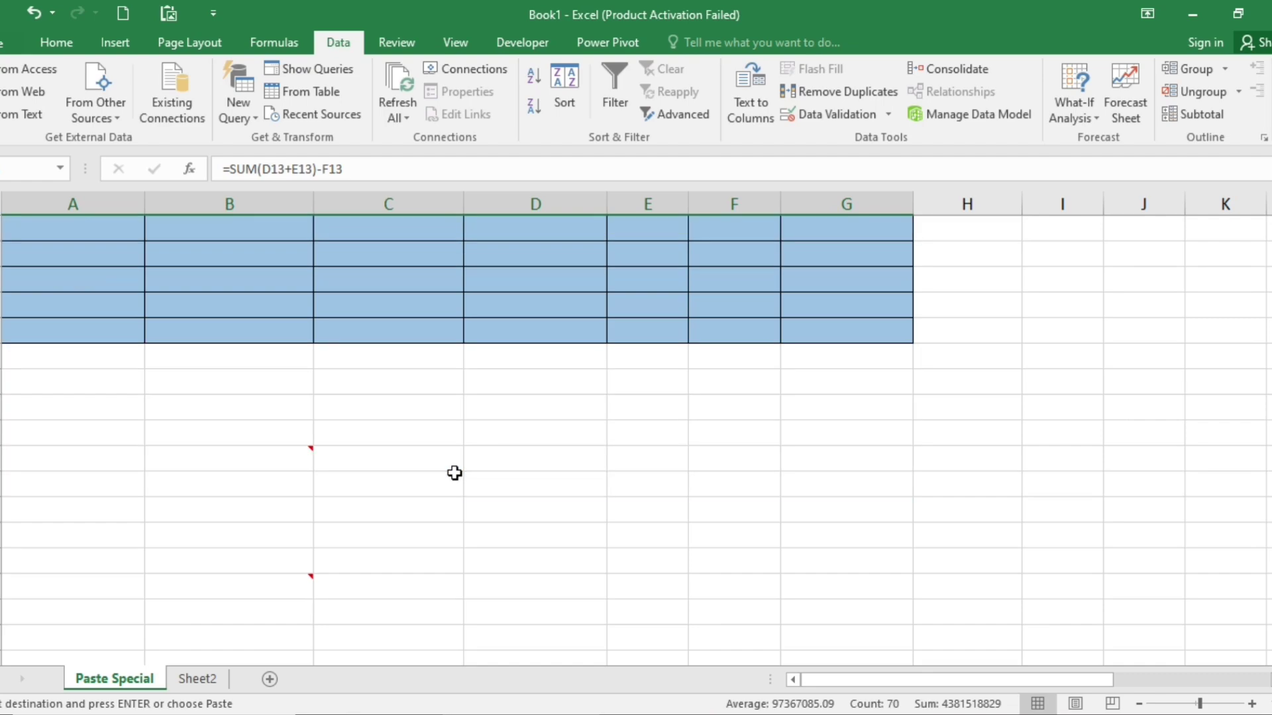
{"action": "scroll", "coordinate": [276, 401], "scroll_direction": "down", "scroll_amount": 2}
{"action": "left_click", "coordinate": [250, 355]}
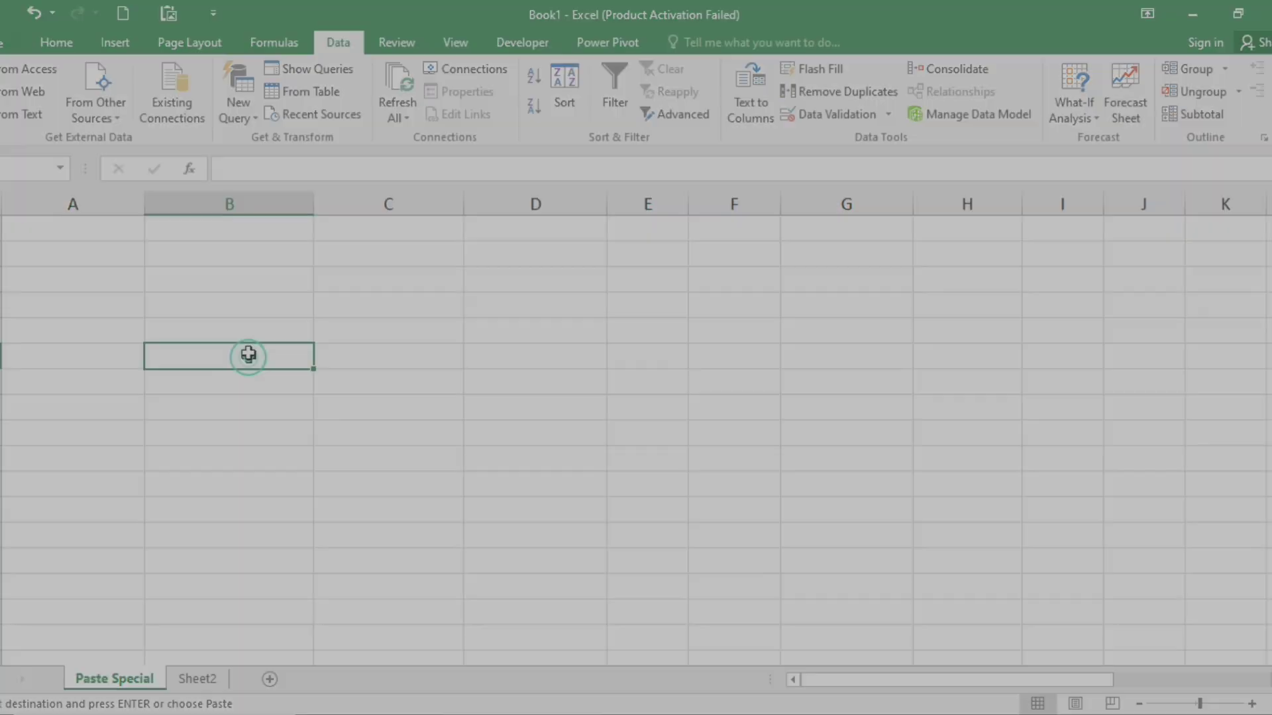
{"action": "left_click", "coordinate": [170, 20]}
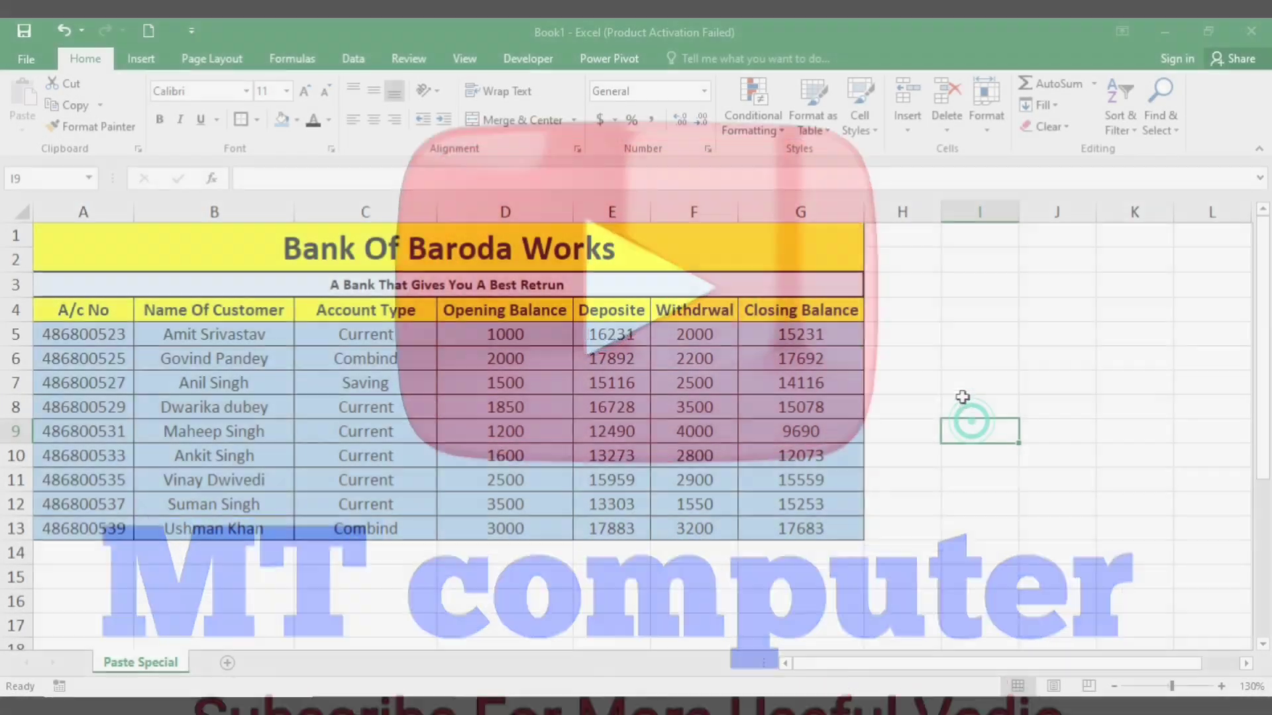
Review the bank table's columns from A/c No through Closing Balance.
{"action": "left_click", "coordinate": [964, 386]}
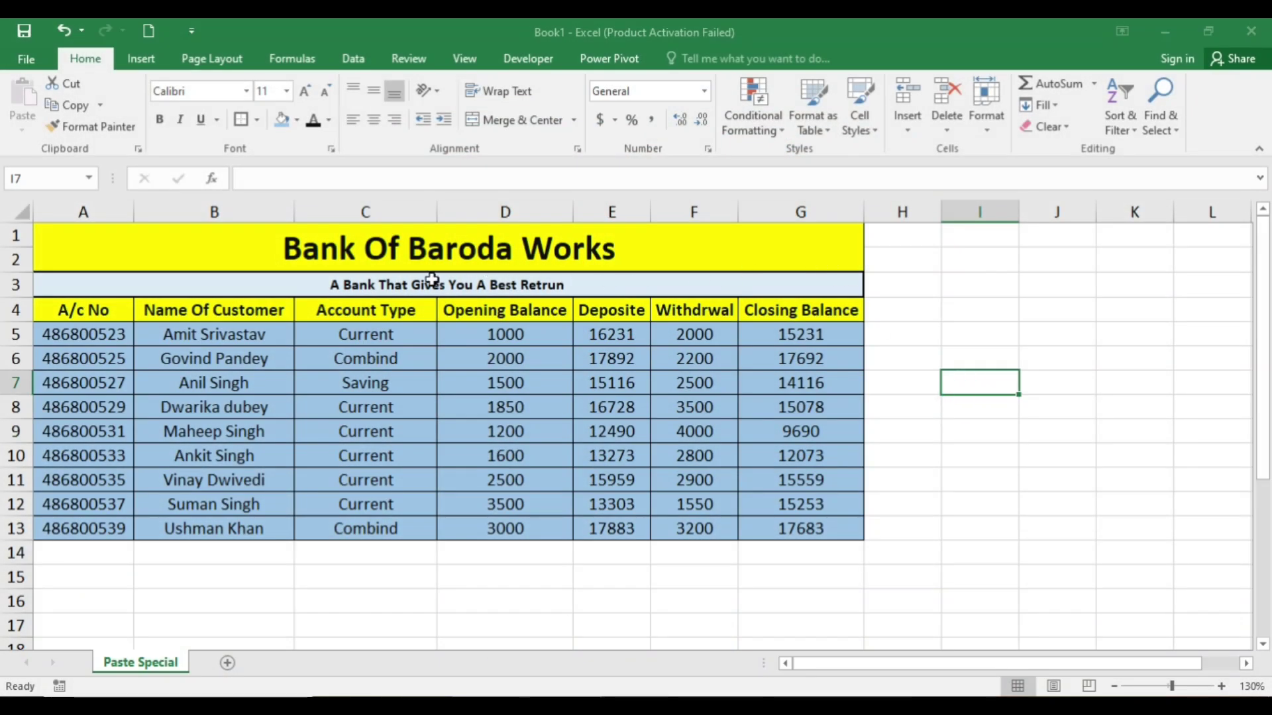
{"action": "left_click", "coordinate": [493, 476]}
{"action": "left_click_drag", "start_coordinate": [99, 310], "coordinate": [177, 412]}
{"action": "left_click_drag", "start_coordinate": [213, 310], "coordinate": [218, 457]}
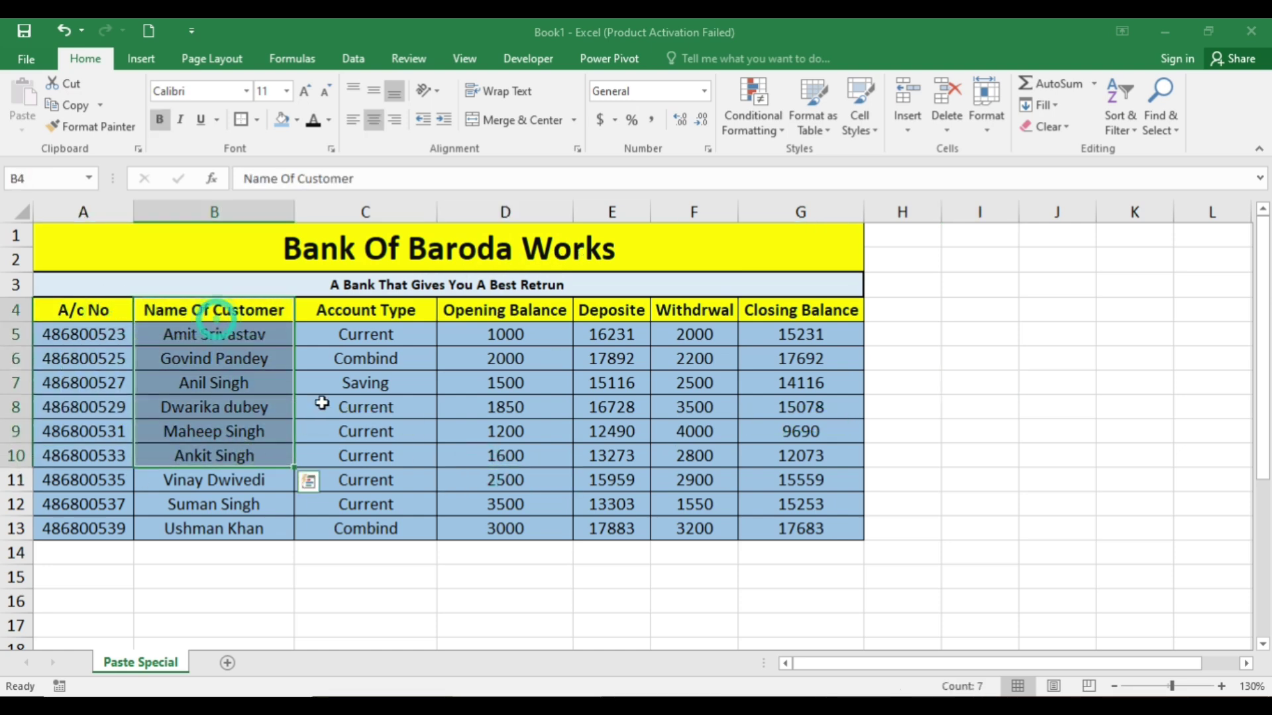
{"action": "left_click_drag", "start_coordinate": [352, 311], "coordinate": [411, 472]}
{"action": "left_click_drag", "start_coordinate": [547, 310], "coordinate": [530, 407]}
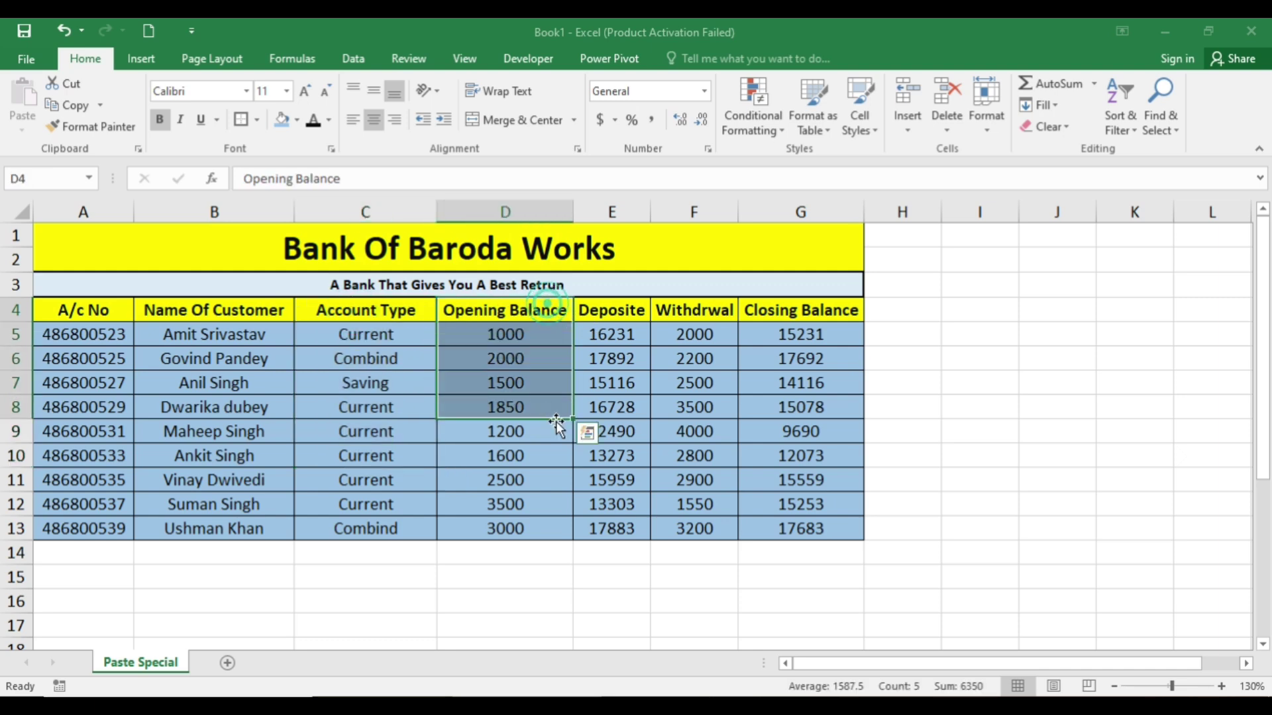
{"action": "left_click_drag", "start_coordinate": [612, 311], "coordinate": [616, 361]}
{"action": "left_click", "coordinate": [683, 310]}
{"action": "left_click", "coordinate": [778, 310]}
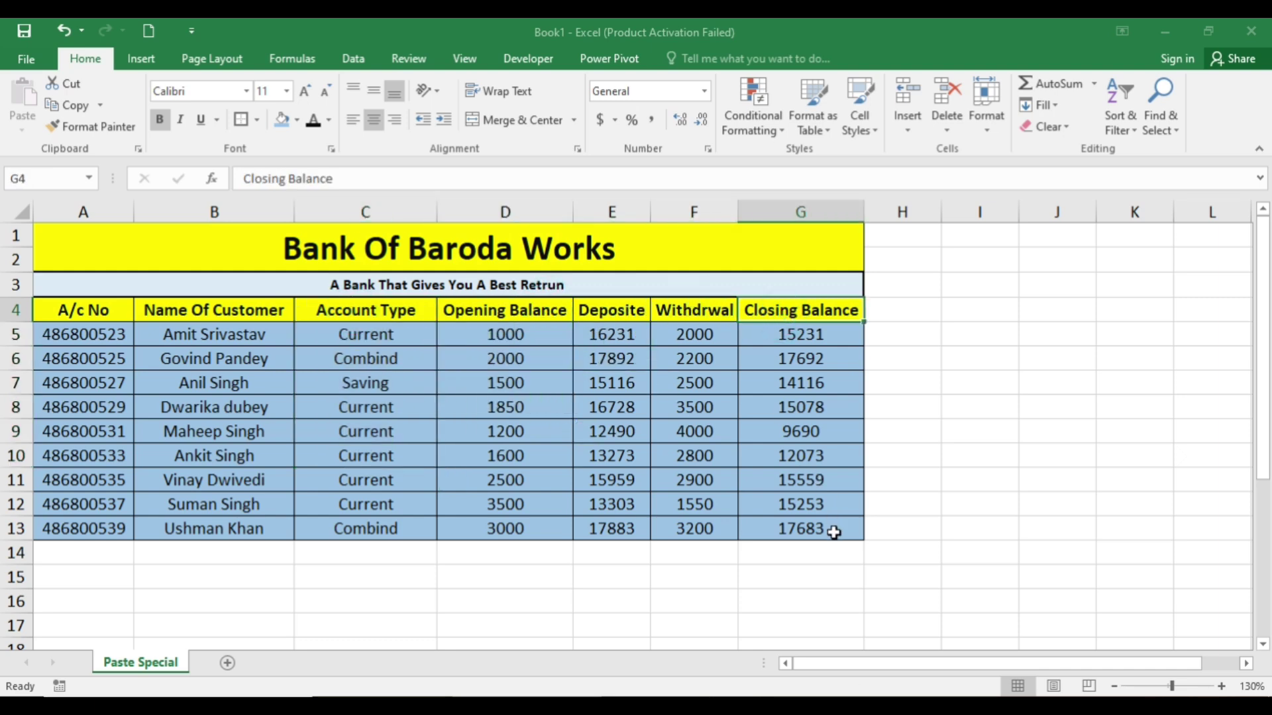
Copy the bank table A4:G13, including its headers, and paste it at A1 of a new worksheet.
{"action": "left_click_drag", "start_coordinate": [833, 533], "coordinate": [59, 306]}
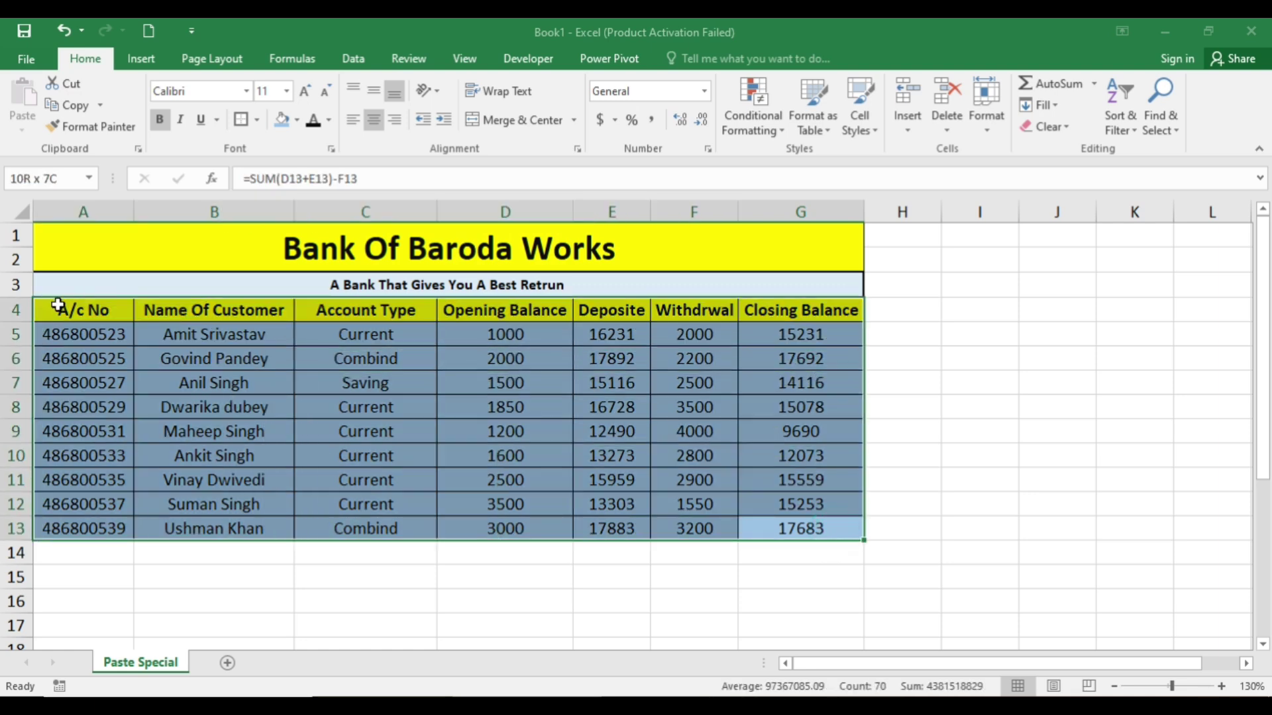
{"action": "key", "text": "ctrl+c"}
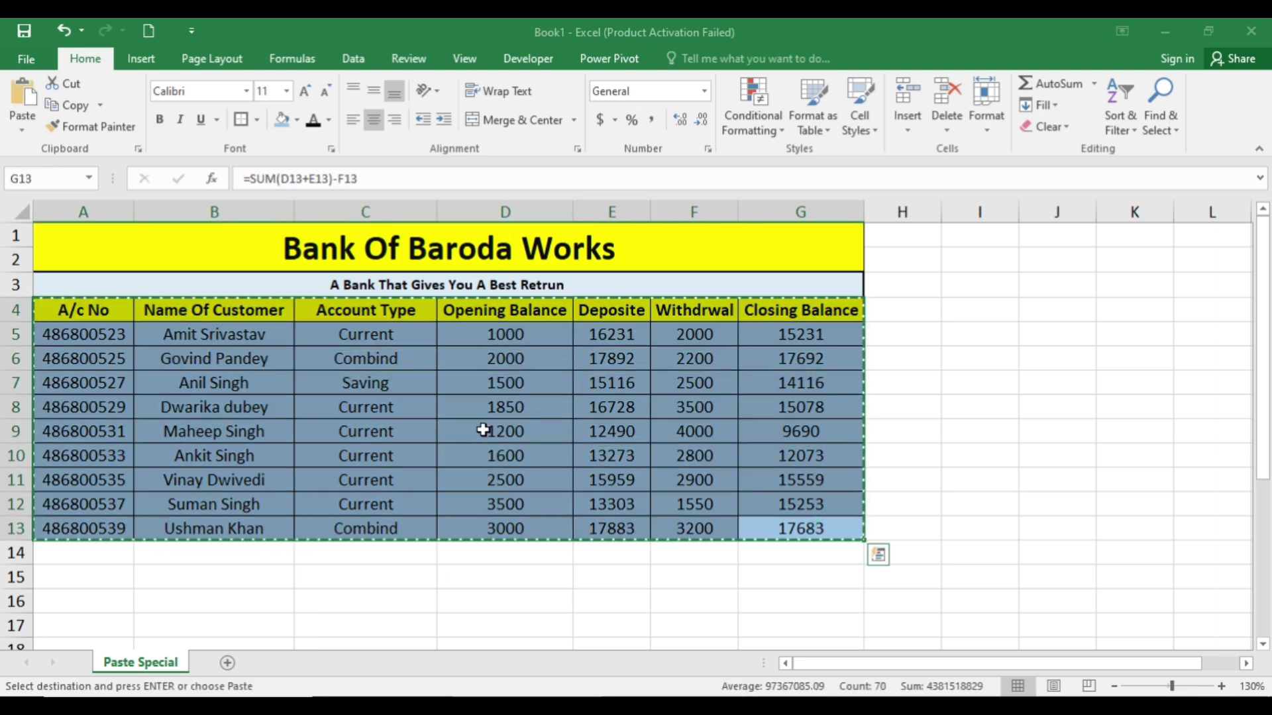
{"action": "scroll", "coordinate": [618, 414], "scroll_direction": "down", "scroll_amount": 6}
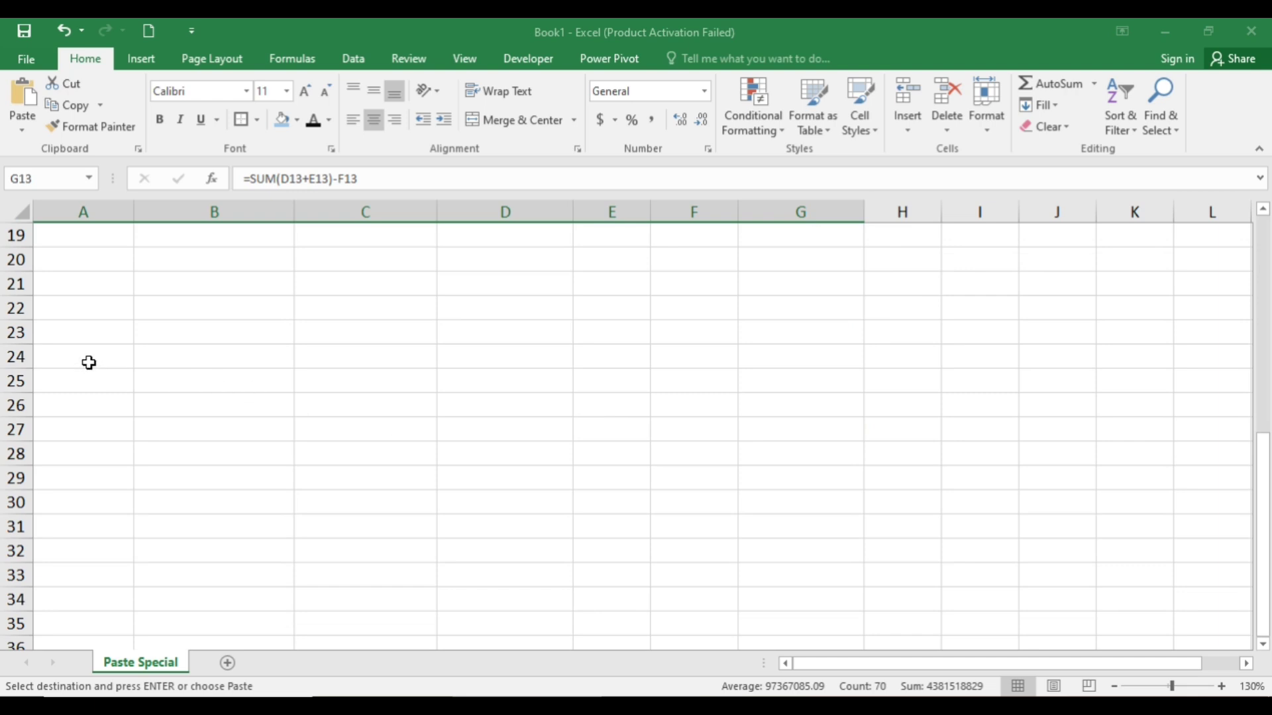
{"action": "left_click", "coordinate": [89, 365]}
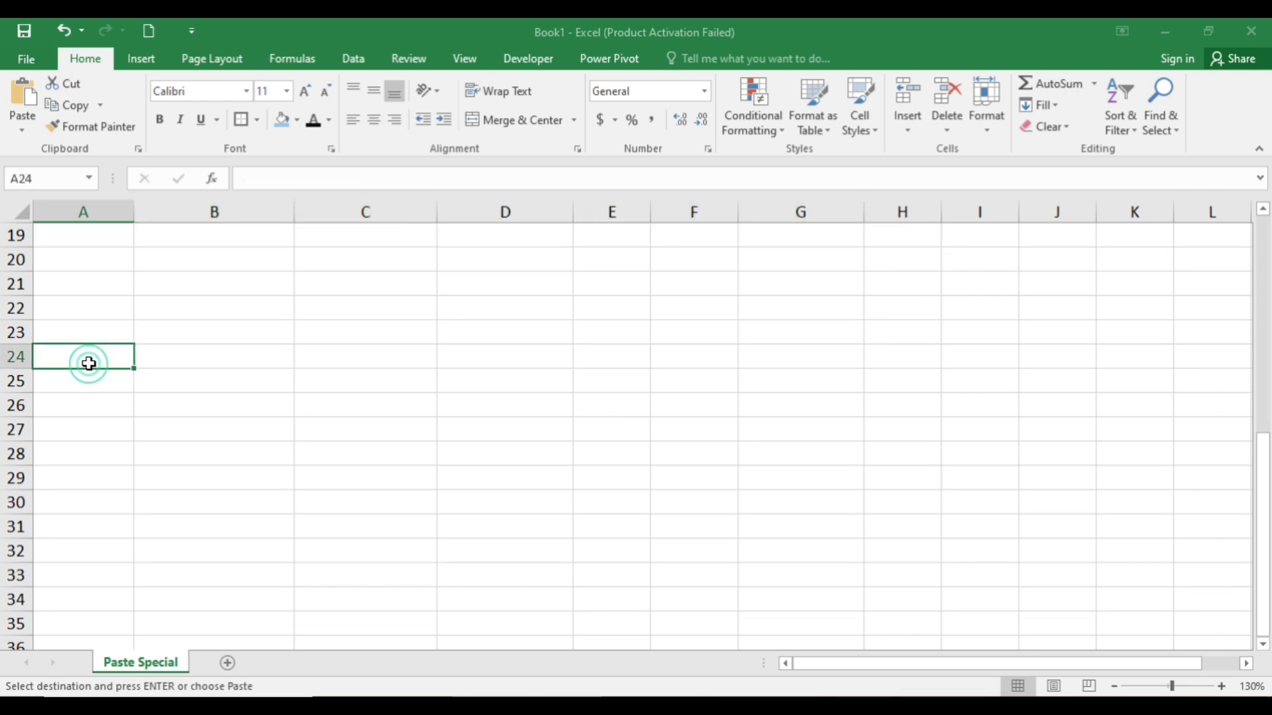
{"action": "left_click", "coordinate": [228, 659]}
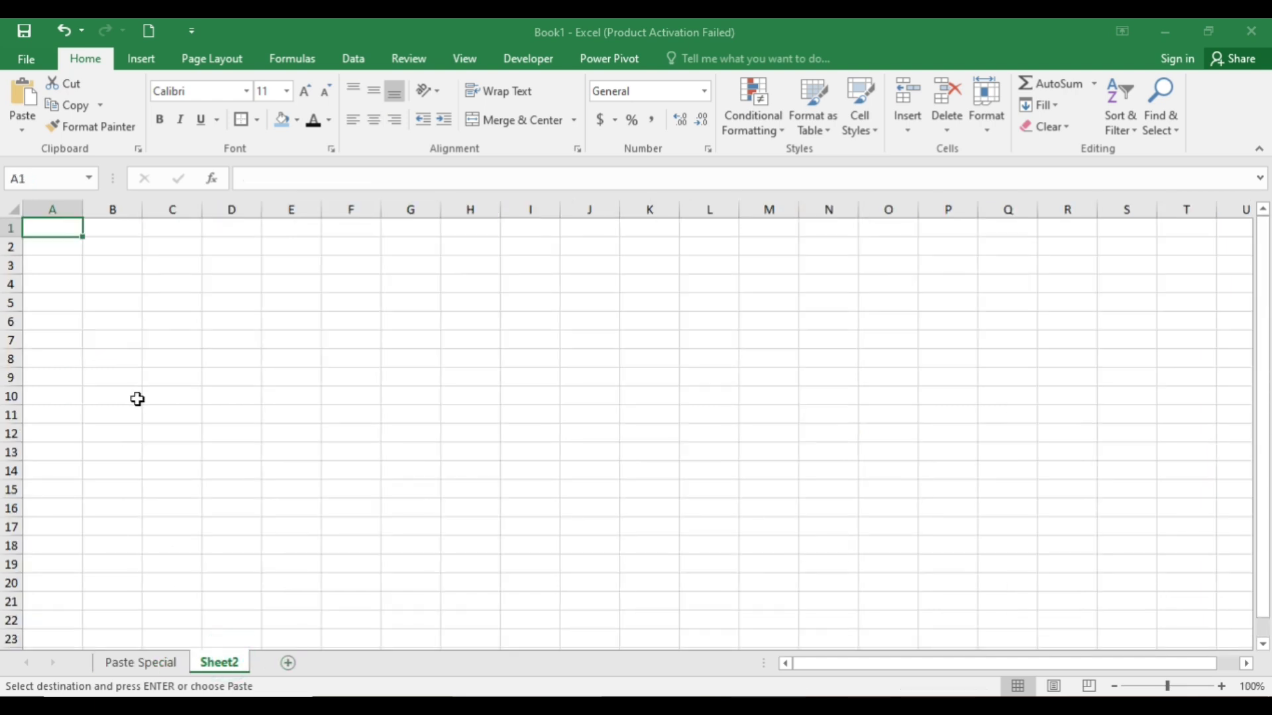
{"action": "key", "text": "ctrl+v"}
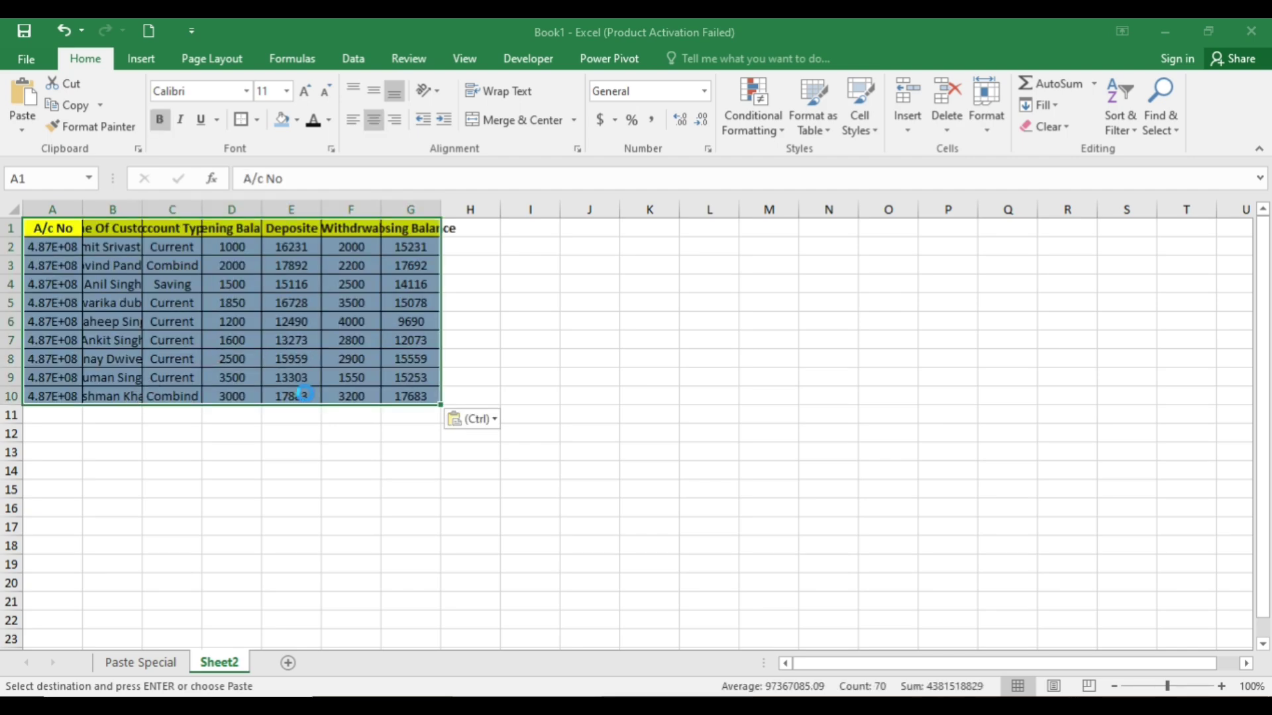
AutoFit the widths of the A/c No, Name Of Customer, Account Type and Withdrwal columns in the pasted table.
{"action": "scroll", "coordinate": [304, 394], "scroll_direction": "up", "scroll_amount": 7}
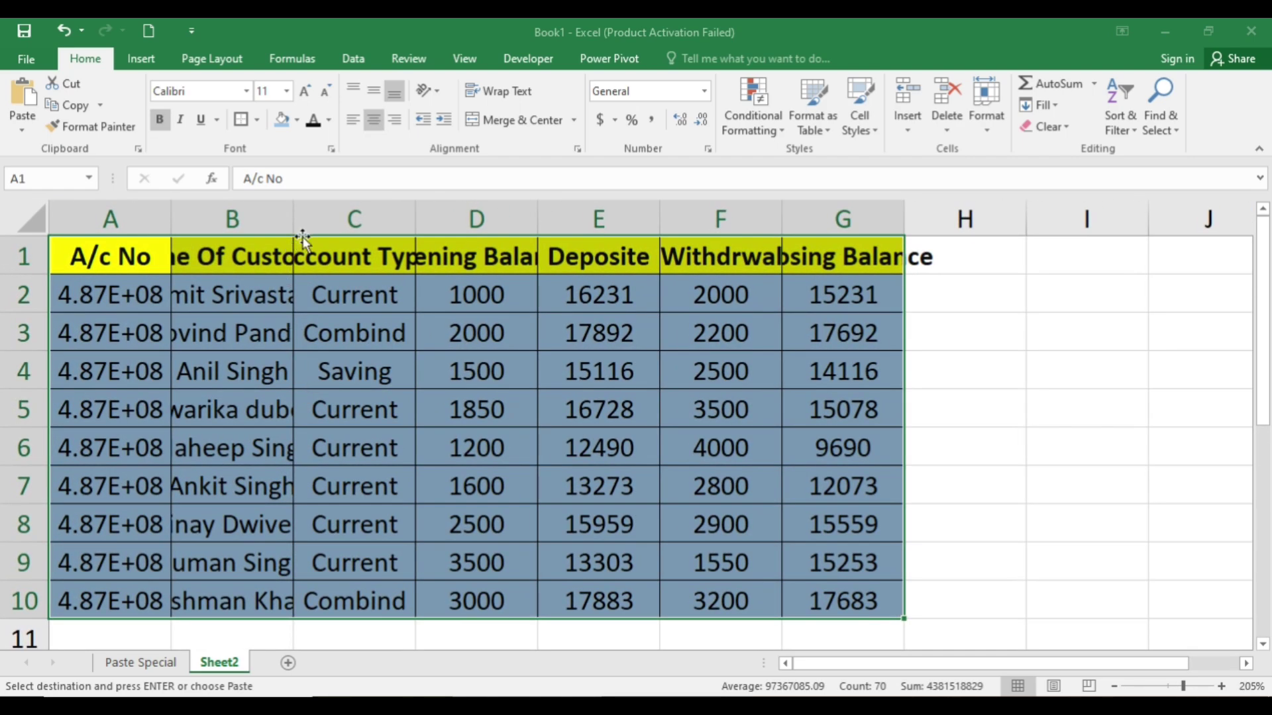
{"action": "double_click", "coordinate": [296, 219]}
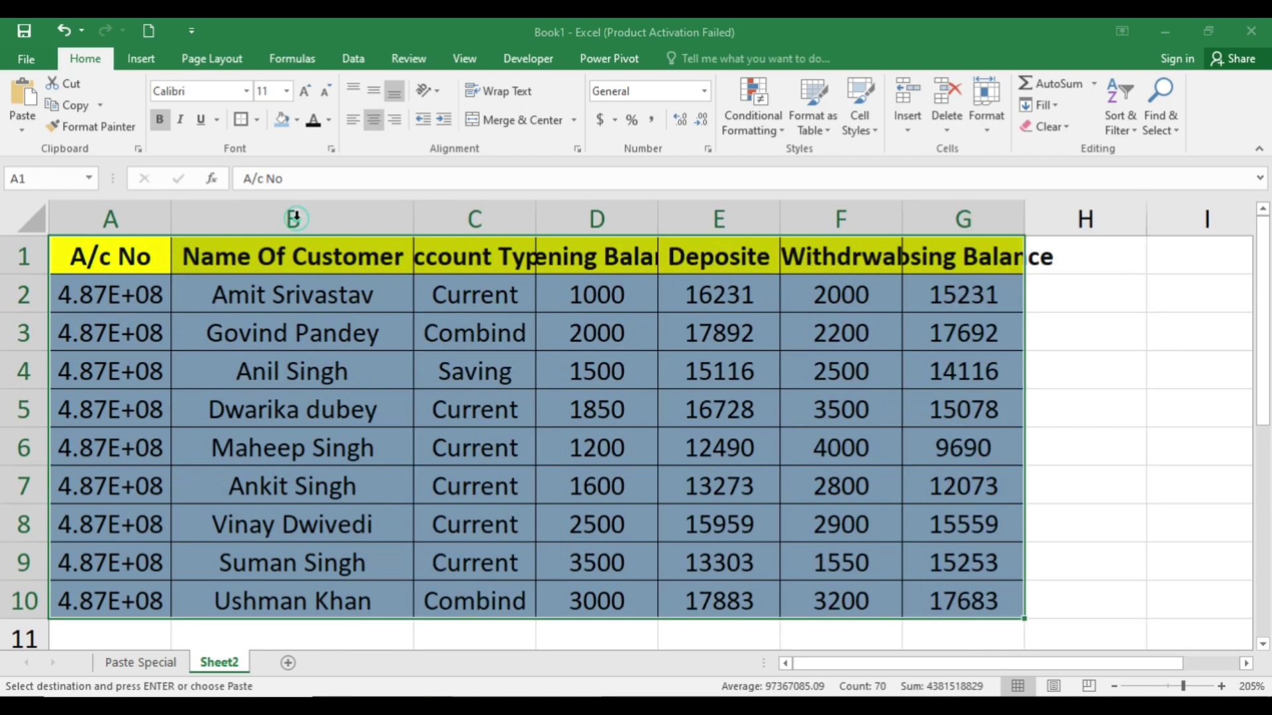
{"action": "double_click", "coordinate": [538, 218]}
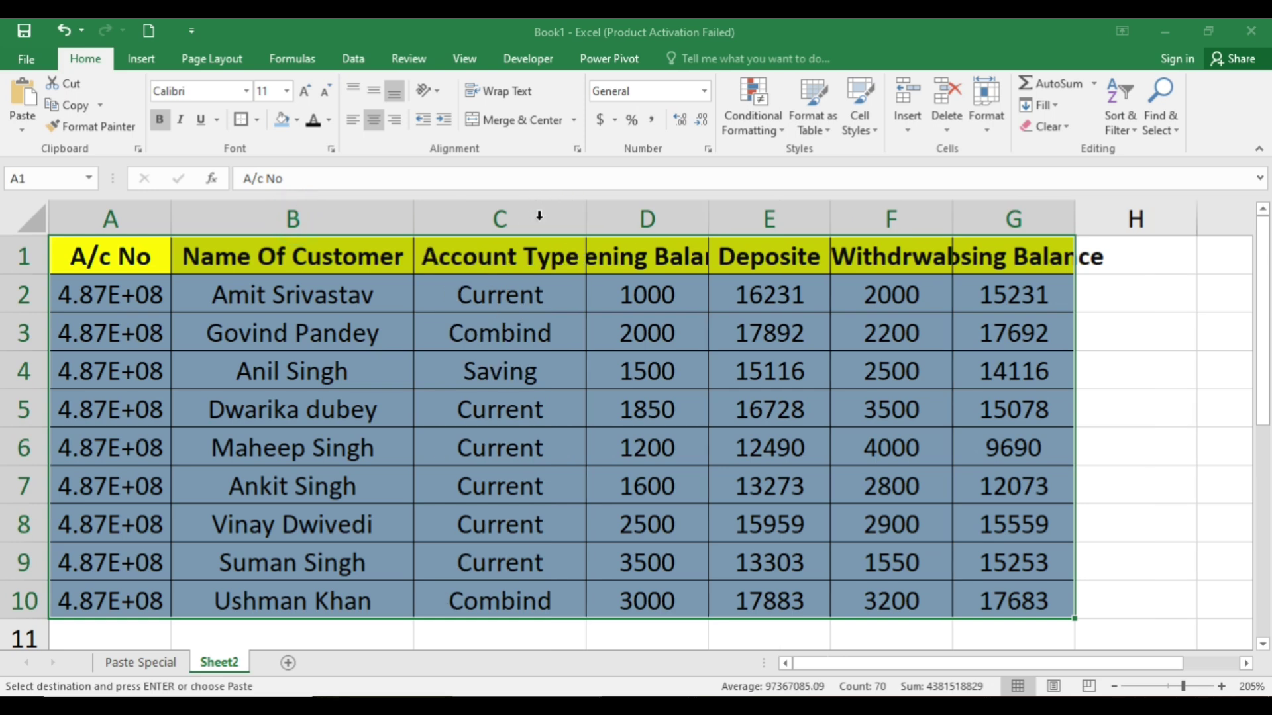
{"action": "double_click", "coordinate": [950, 219]}
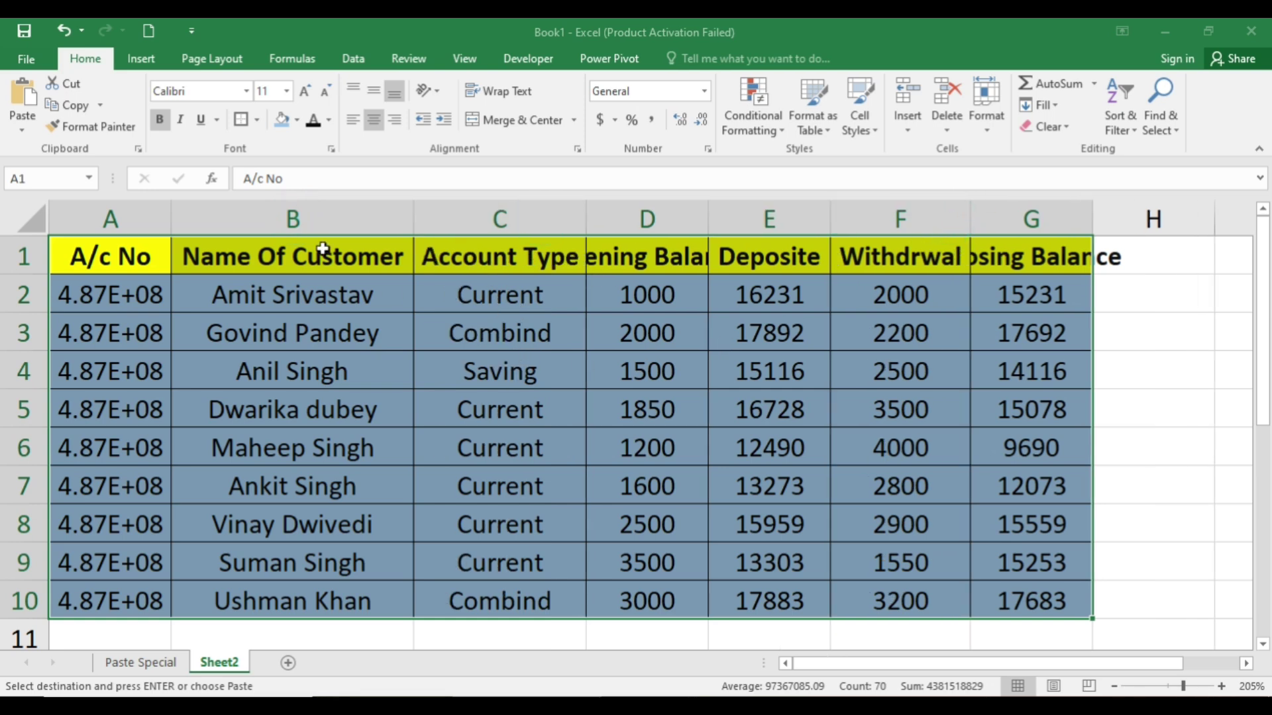
{"action": "double_click", "coordinate": [171, 219]}
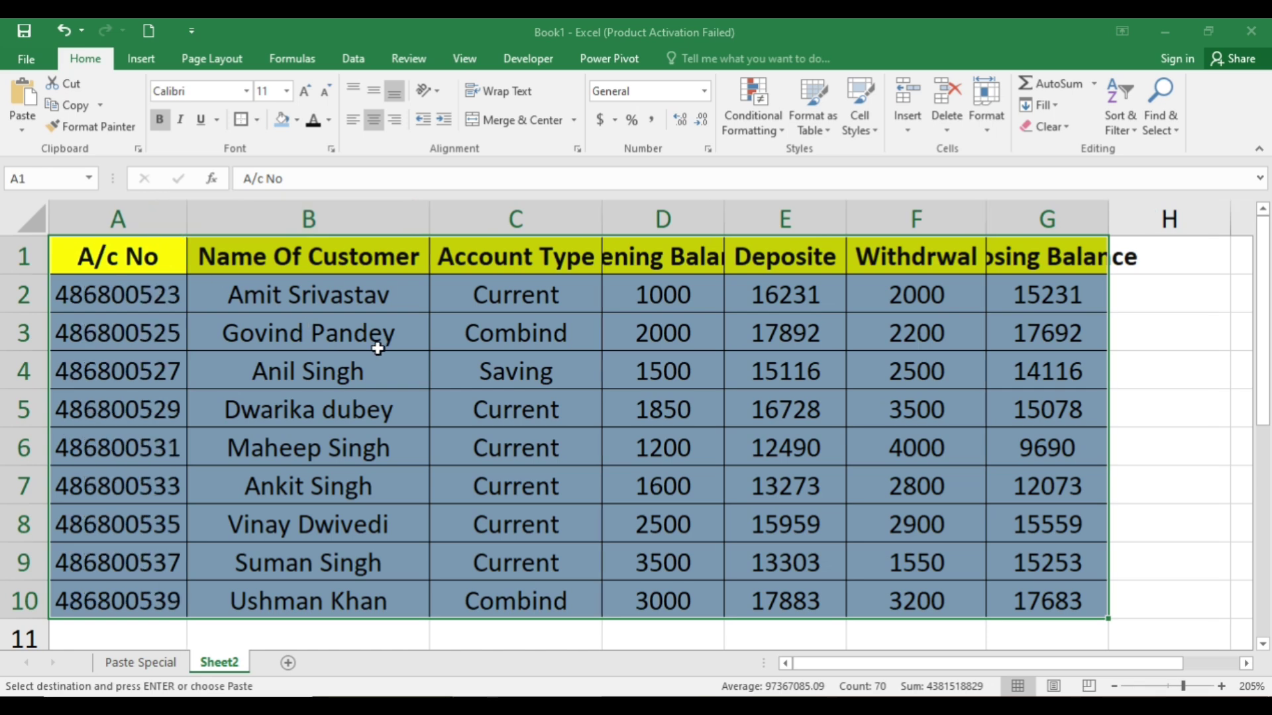
Inspect the pasted row 5 cells in the Account Type, Deposite, Withdrwal and Closing Balance columns on Sheet2.
{"action": "left_click", "coordinate": [533, 397]}
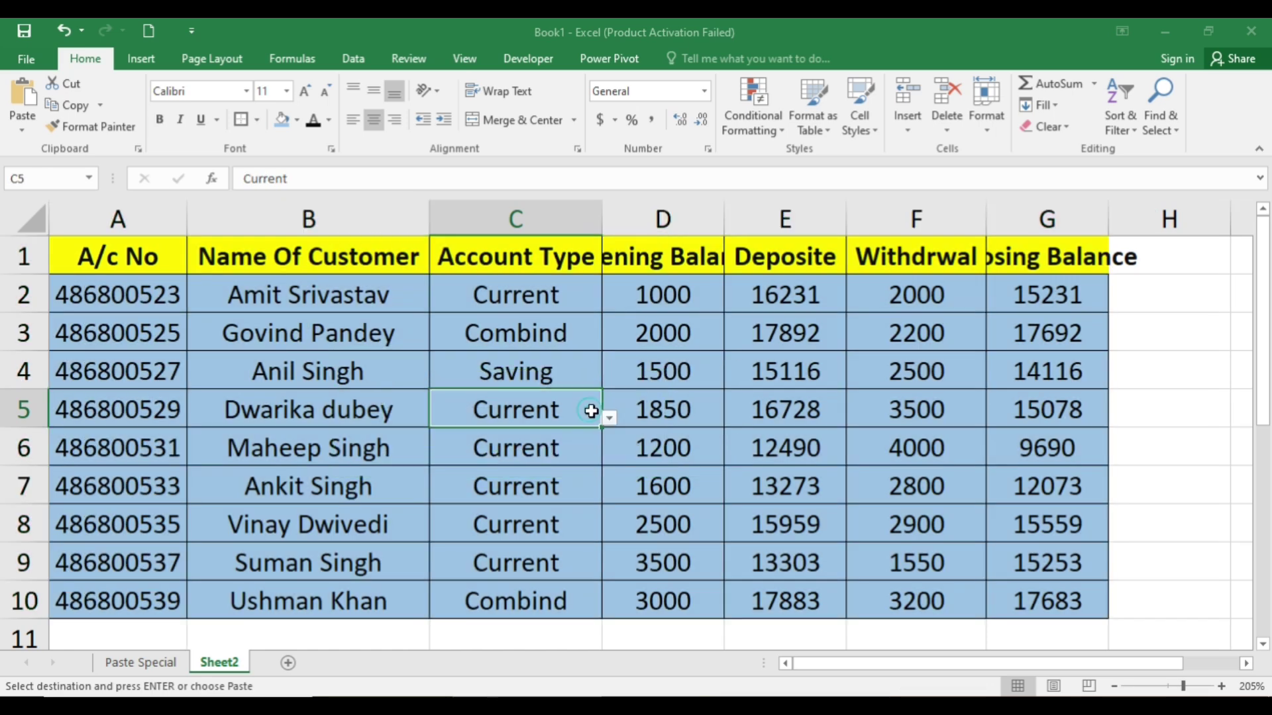
{"action": "left_click", "coordinate": [744, 405]}
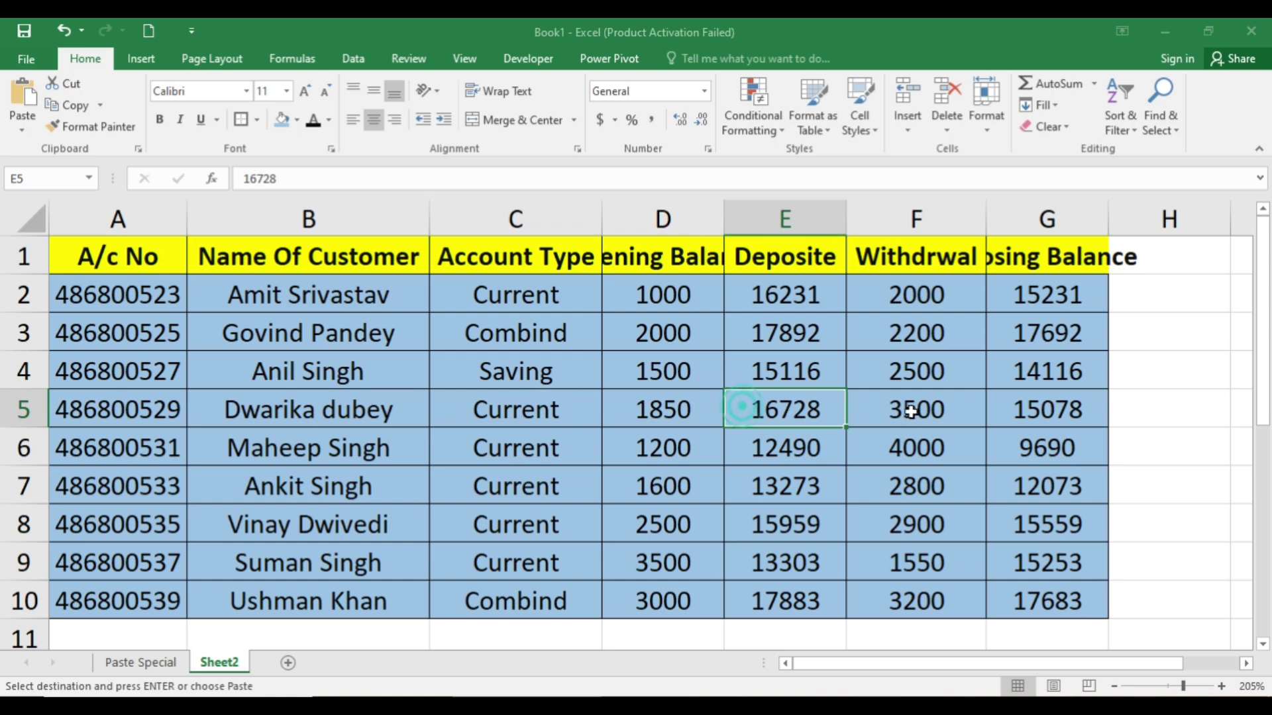
{"action": "left_click", "coordinate": [974, 405]}
{"action": "left_click", "coordinate": [1042, 407]}
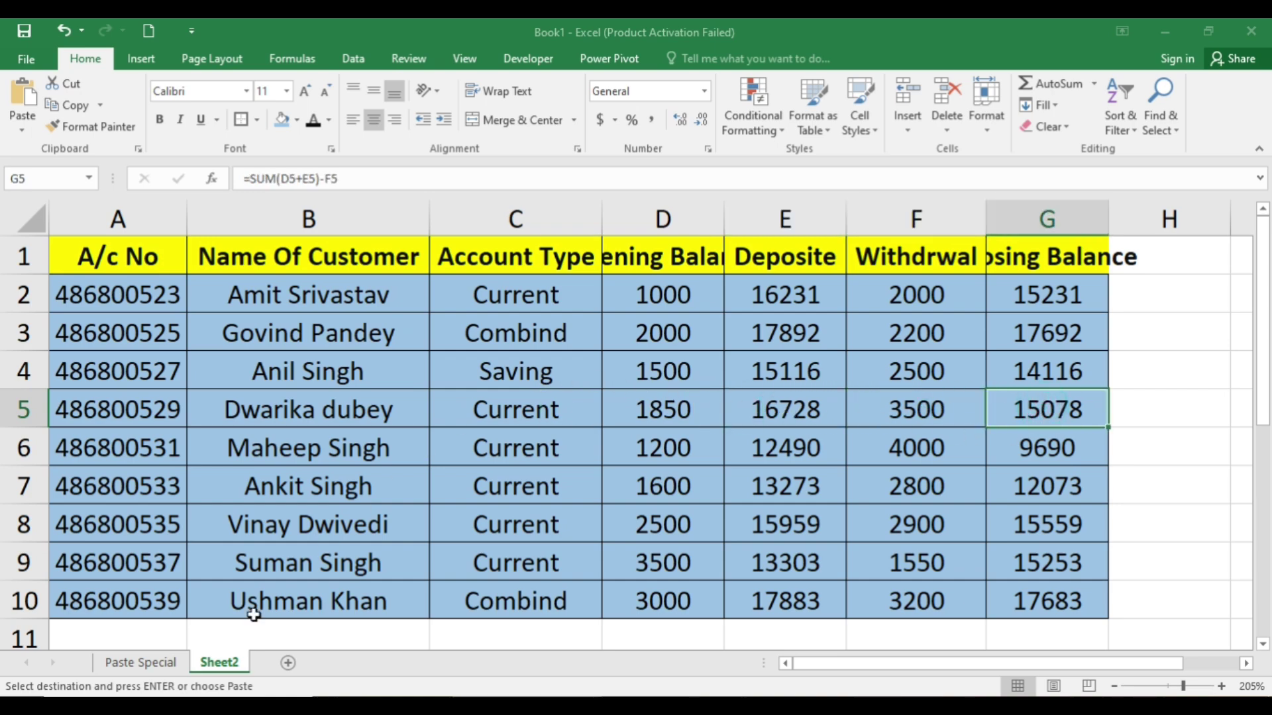
Return to the Paste Special sheet, clear the copy marquee around the table and select empty cell D15.
{"action": "left_click", "coordinate": [156, 662]}
{"action": "scroll", "coordinate": [208, 404], "scroll_direction": "up", "scroll_amount": 4}
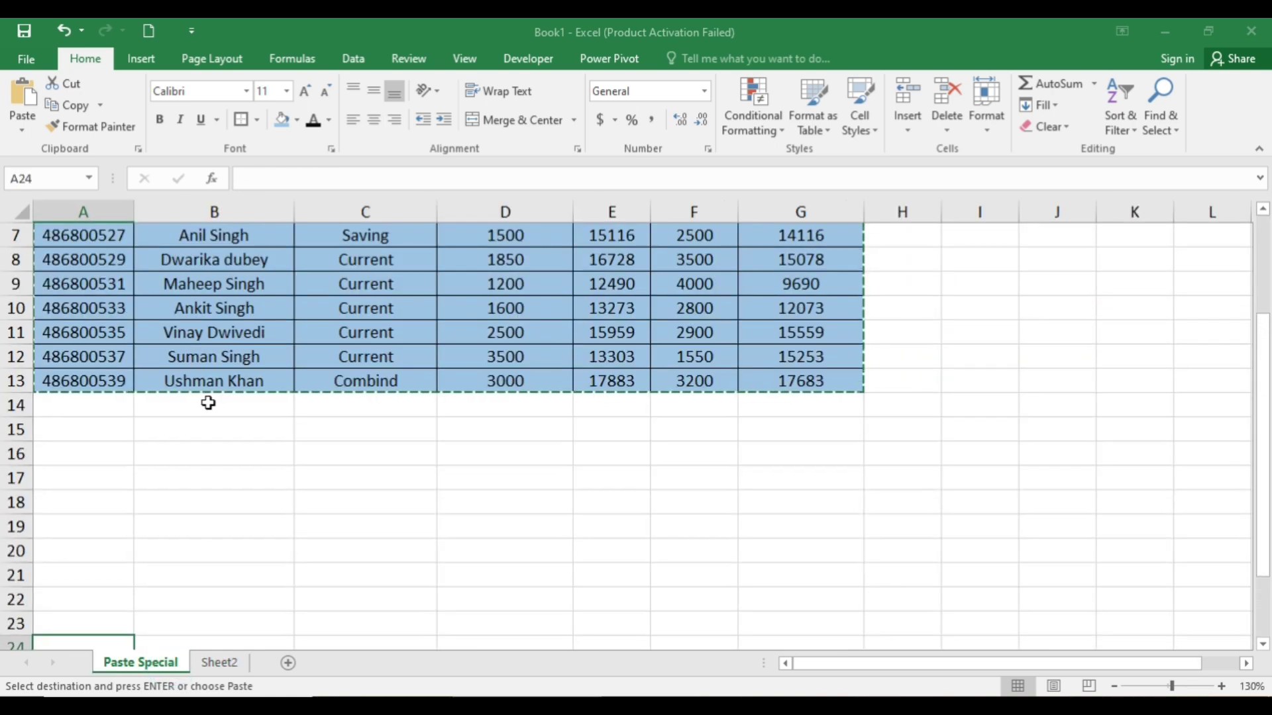
{"action": "scroll", "coordinate": [208, 403], "scroll_direction": "up", "scroll_amount": 2}
{"action": "double_click", "coordinate": [402, 573]}
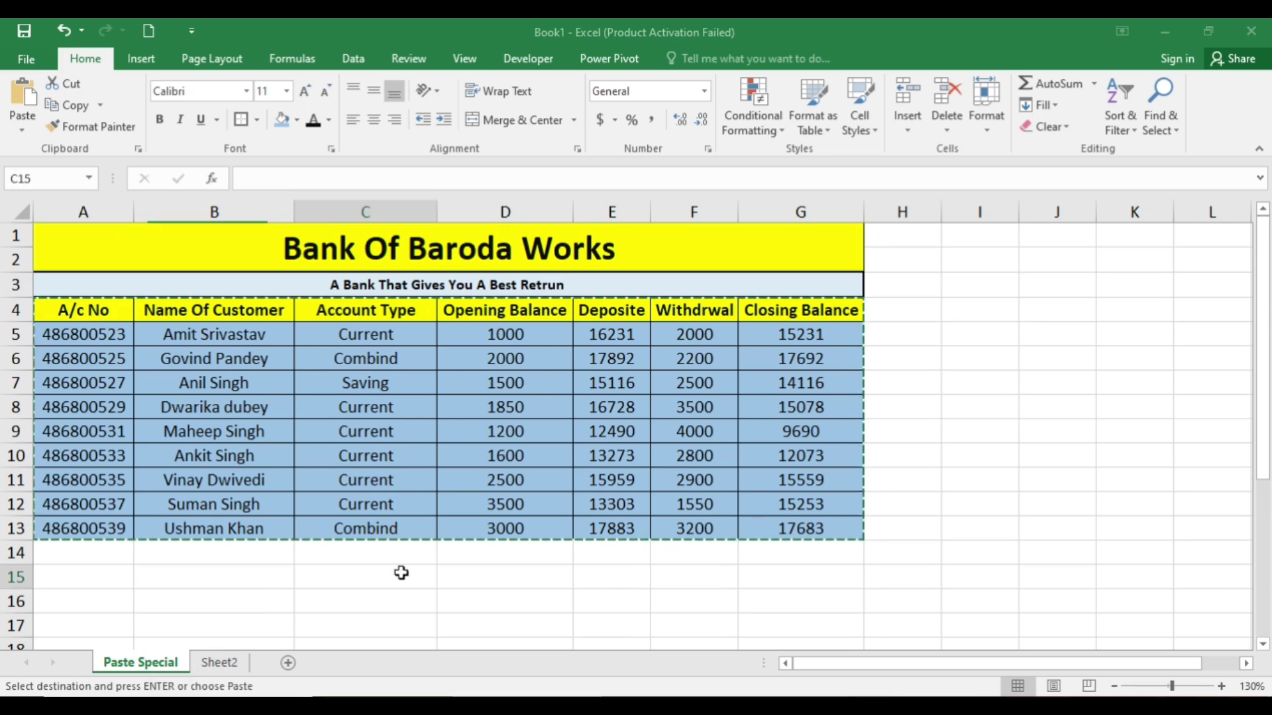
{"action": "left_click", "coordinate": [475, 587]}
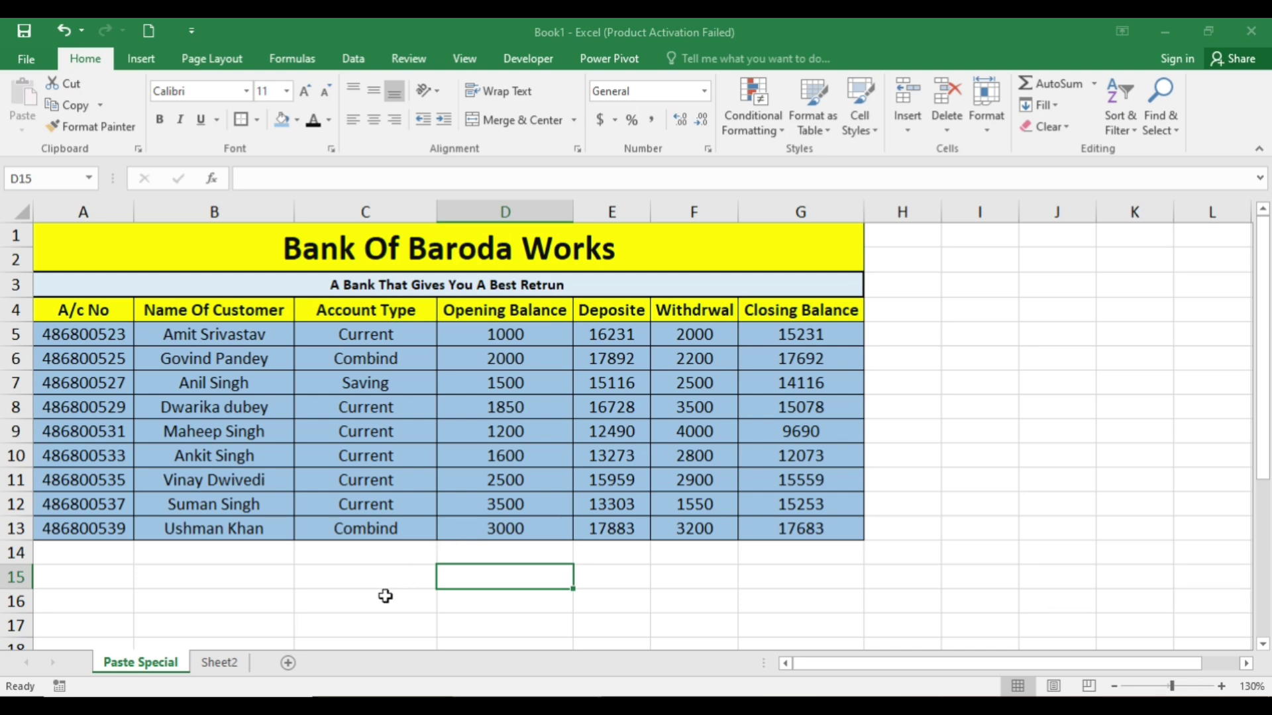
Add the Paste Special command from All Commands to the Quick Access Toolbar for all documents.
{"action": "left_click", "coordinate": [192, 33]}
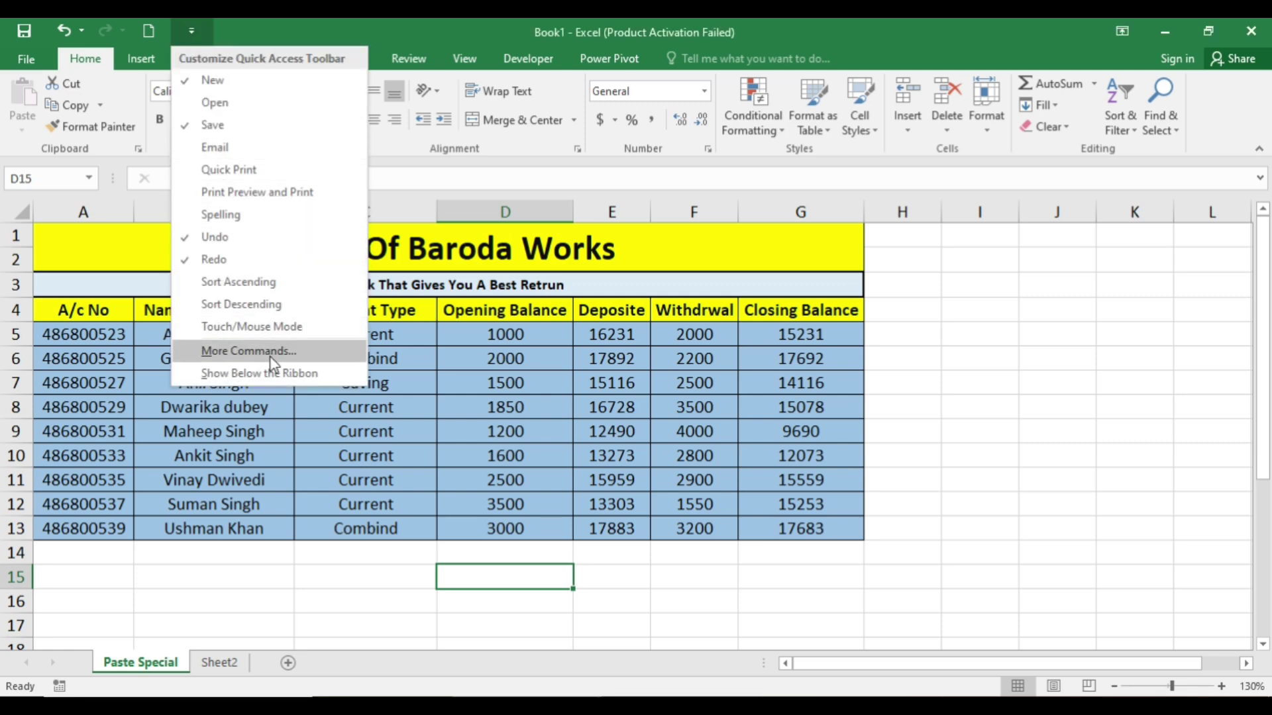
{"action": "left_click", "coordinate": [246, 353]}
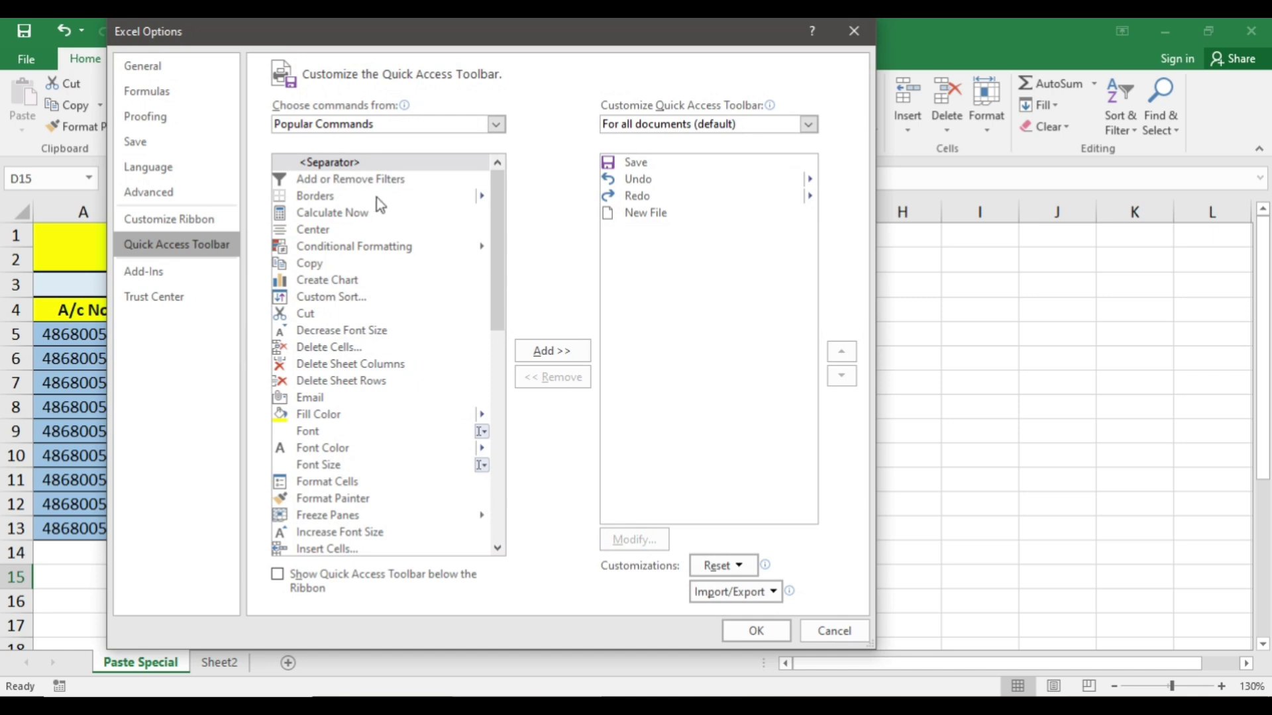
{"action": "left_click", "coordinate": [382, 124]}
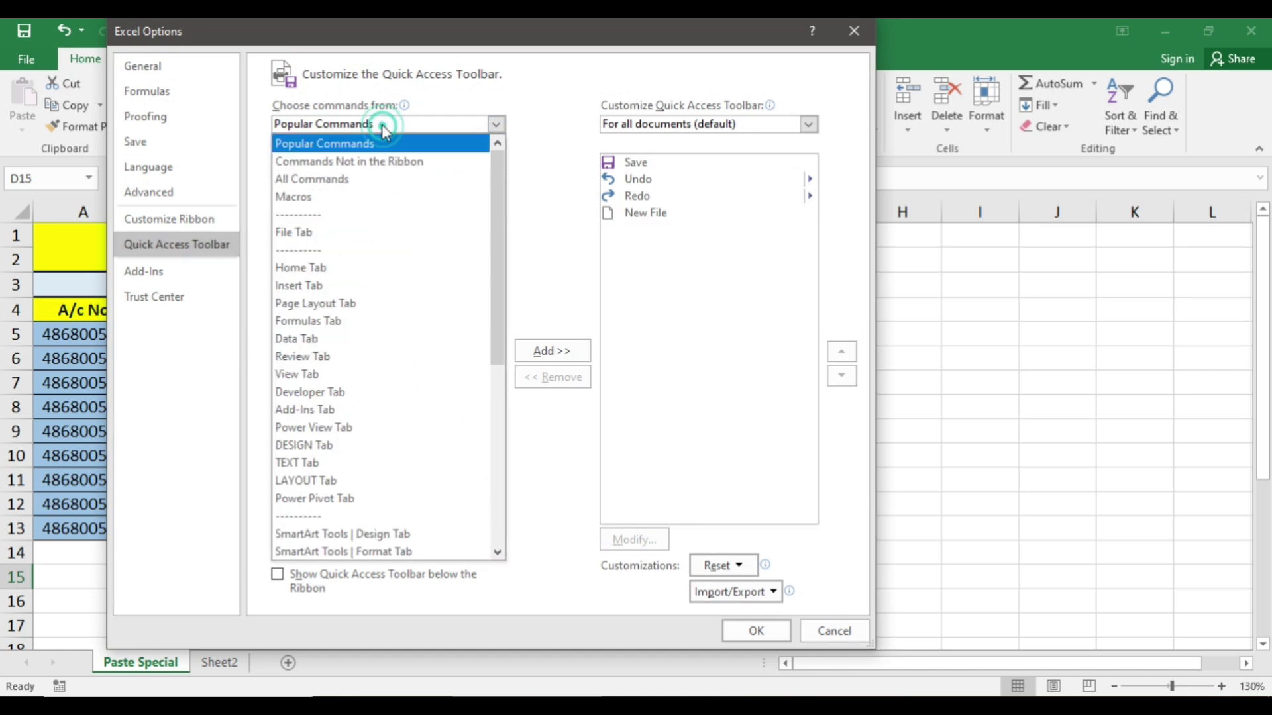
{"action": "left_click", "coordinate": [357, 188]}
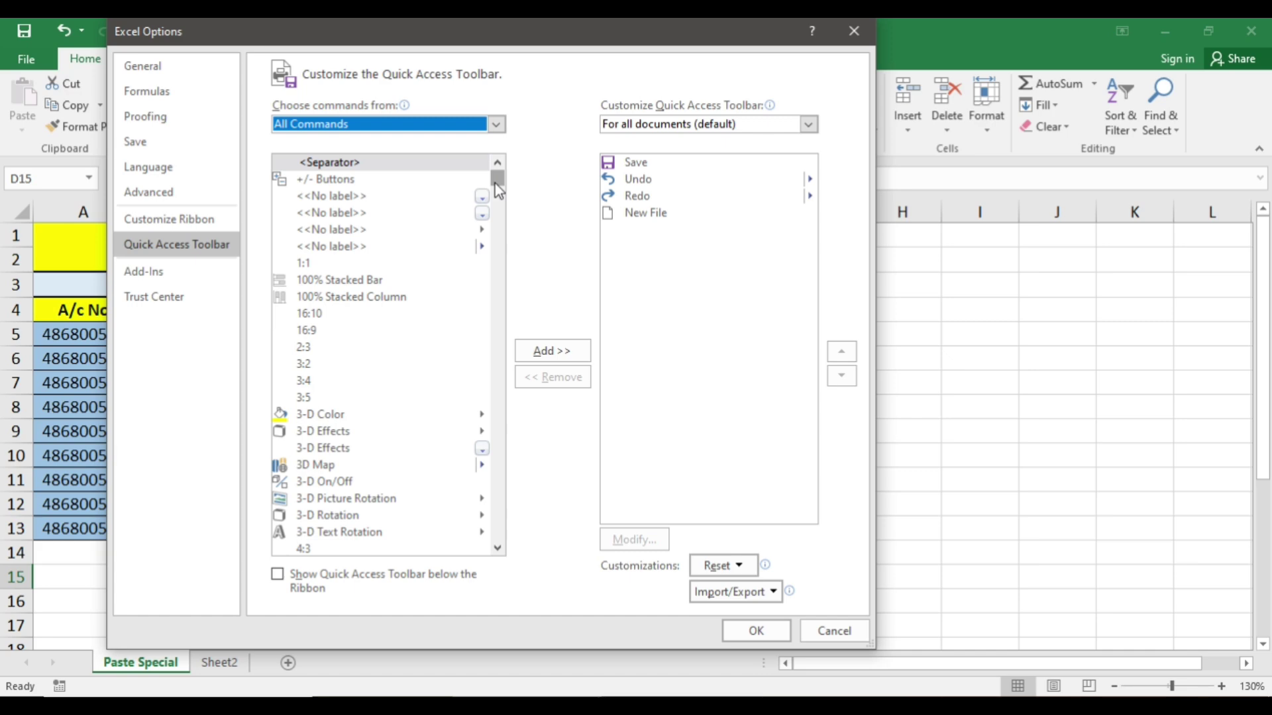
{"action": "left_click_drag", "start_coordinate": [494, 185], "coordinate": [497, 416]}
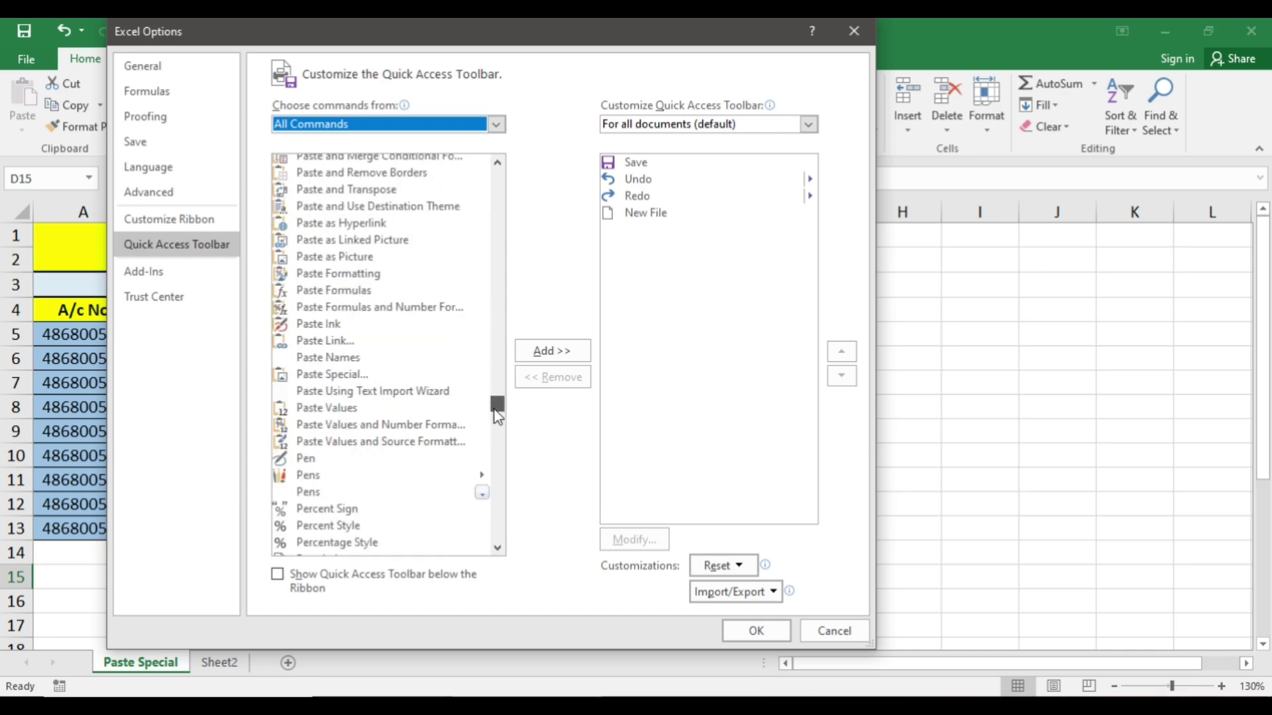
{"action": "left_click", "coordinate": [349, 375]}
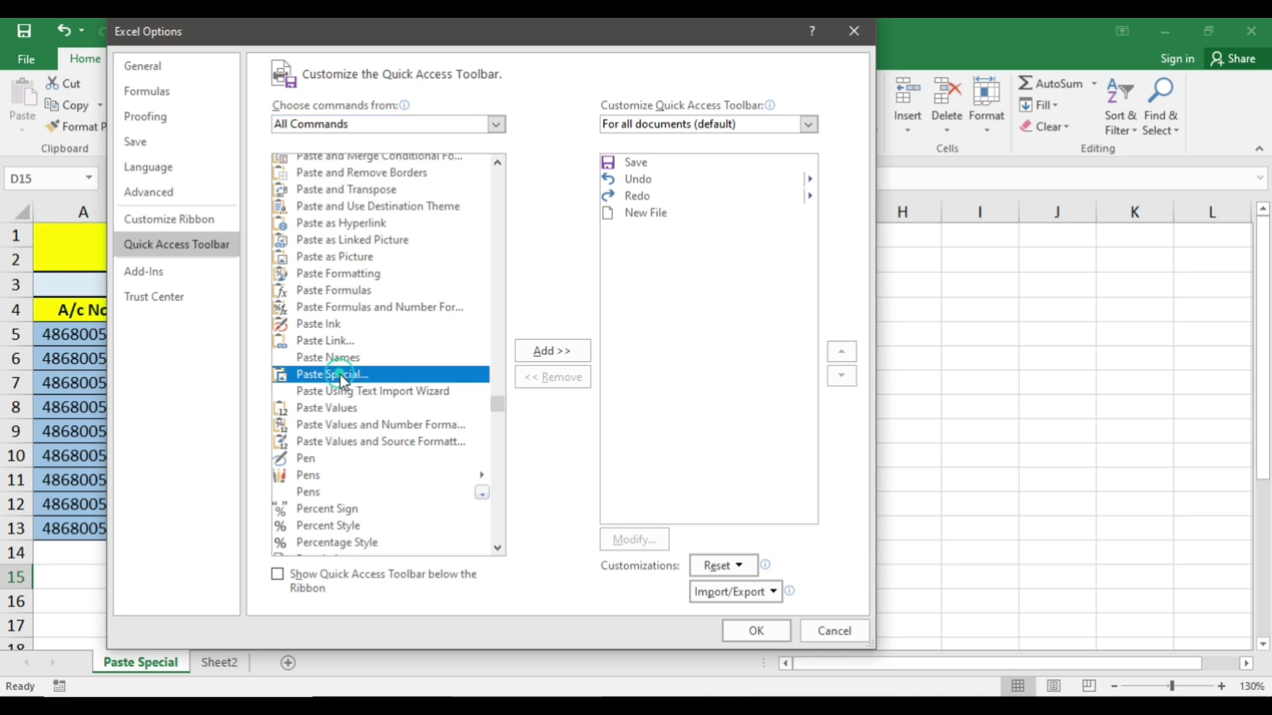
{"action": "left_click", "coordinate": [547, 360]}
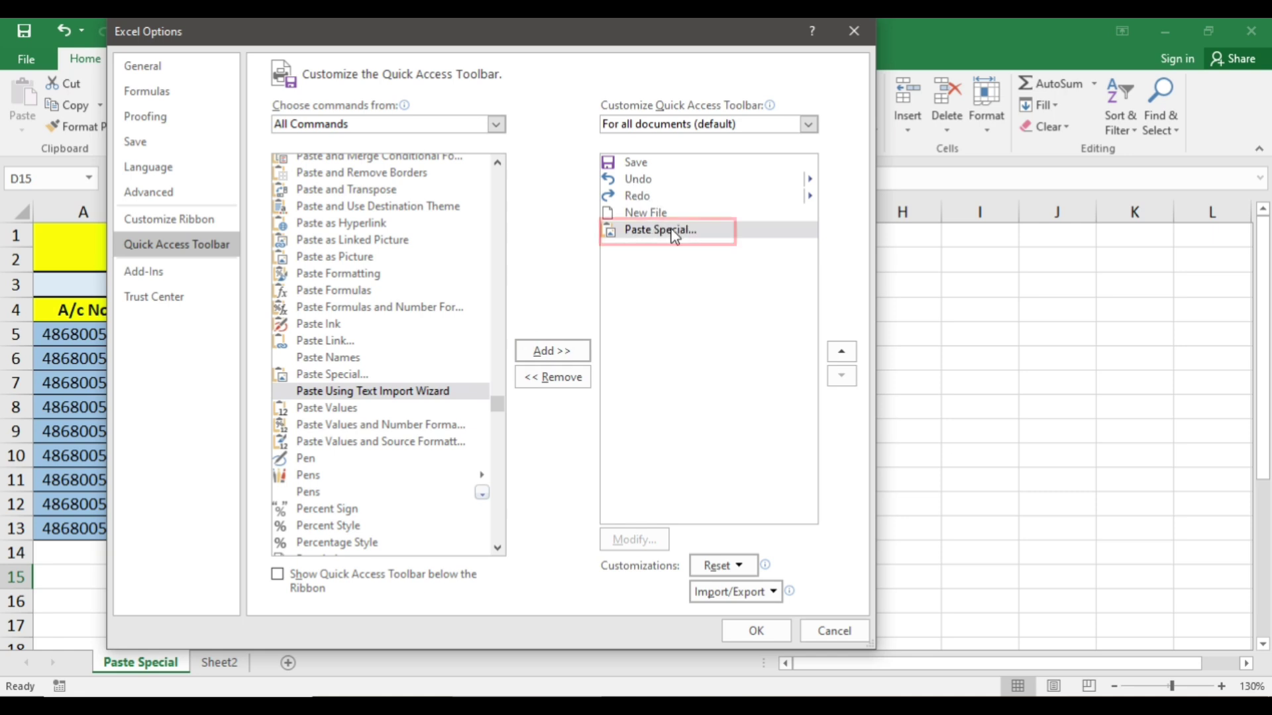
{"action": "left_click", "coordinate": [757, 631]}
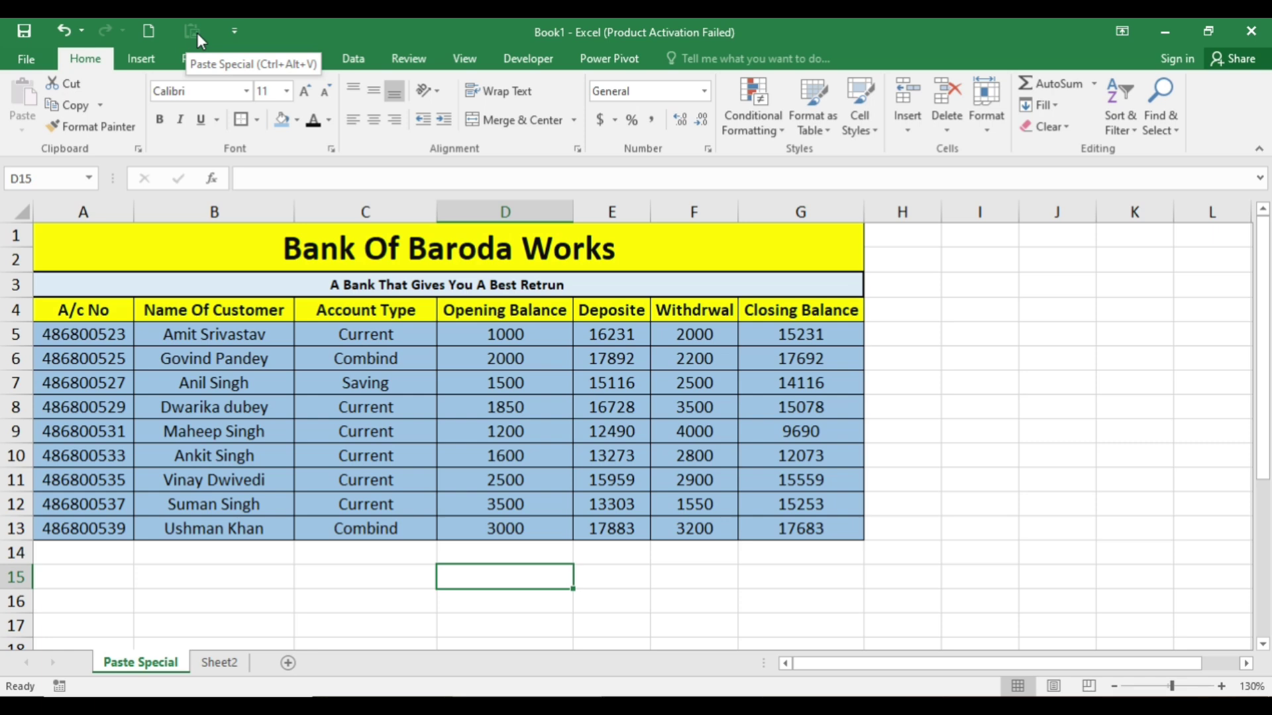
Copy the table range A4:G13 and examine the options in the Paste Special dialog, closing it without pasting.
{"action": "left_click_drag", "start_coordinate": [792, 529], "coordinate": [84, 312]}
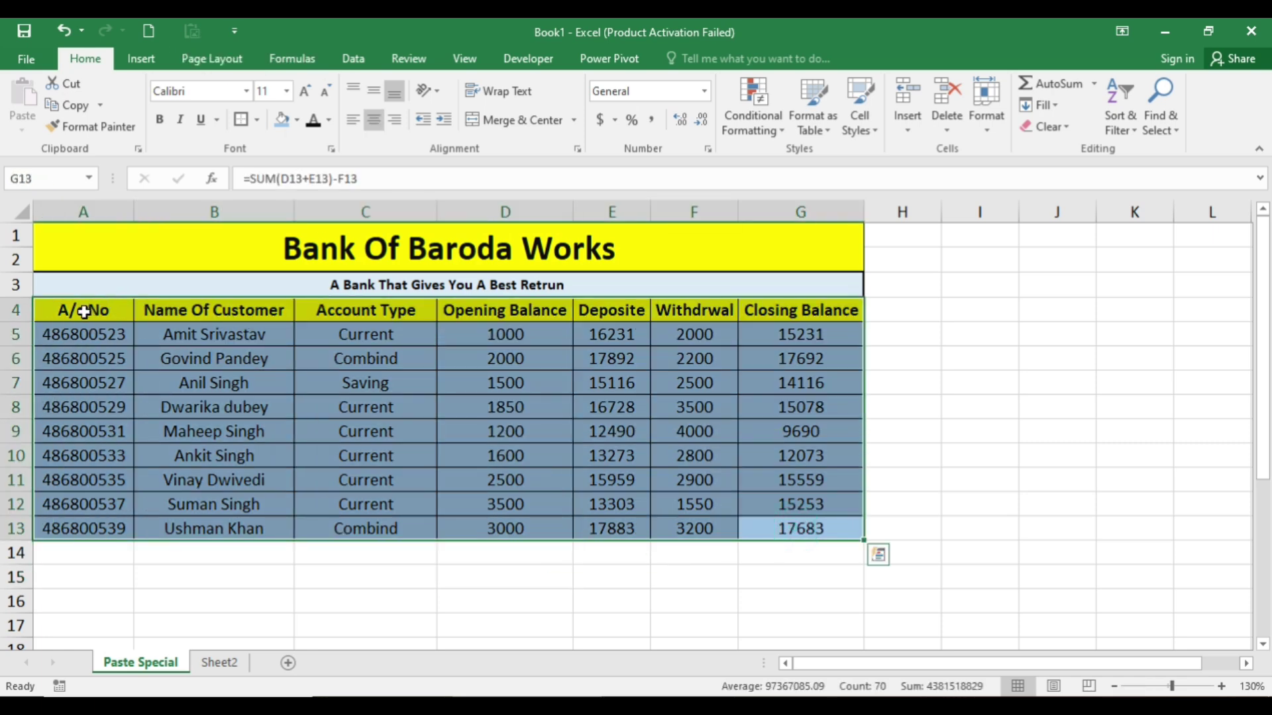
{"action": "key", "text": "ctrl+c"}
{"action": "scroll", "coordinate": [77, 394], "scroll_direction": "down", "scroll_amount": 2}
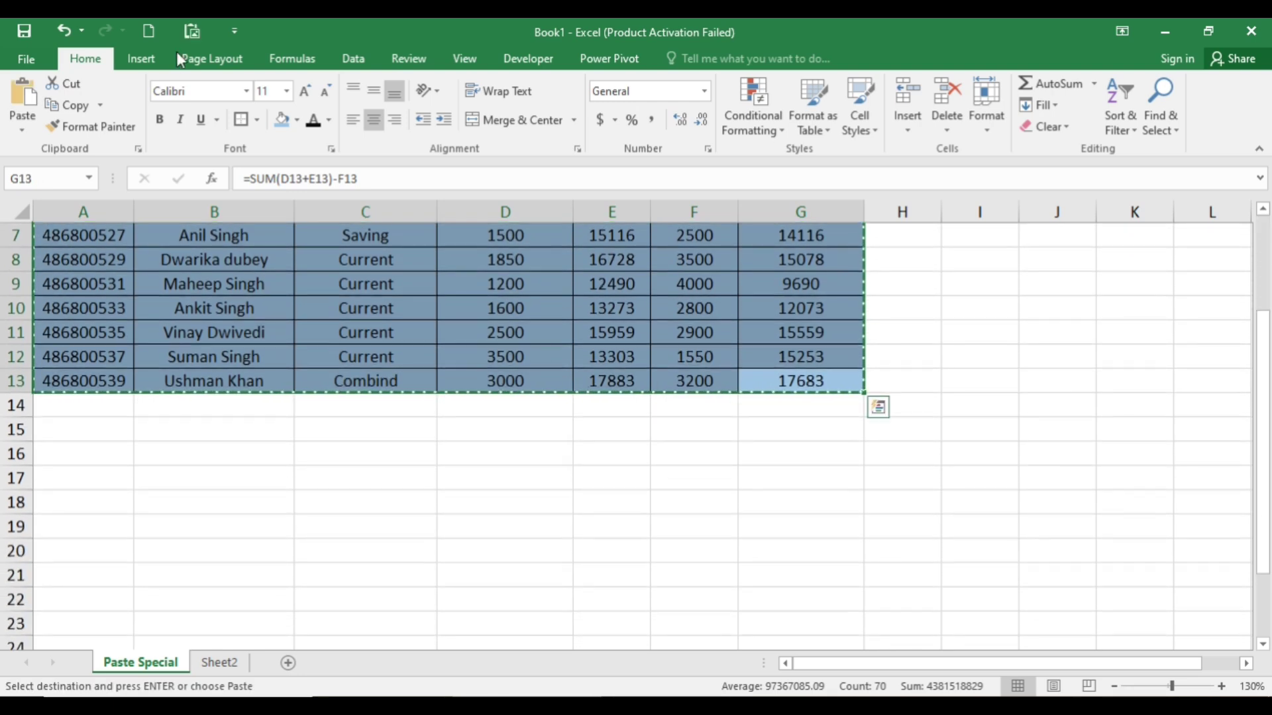
{"action": "left_click", "coordinate": [181, 35]}
{"action": "left_click_drag", "start_coordinate": [300, 192], "coordinate": [450, 259]}
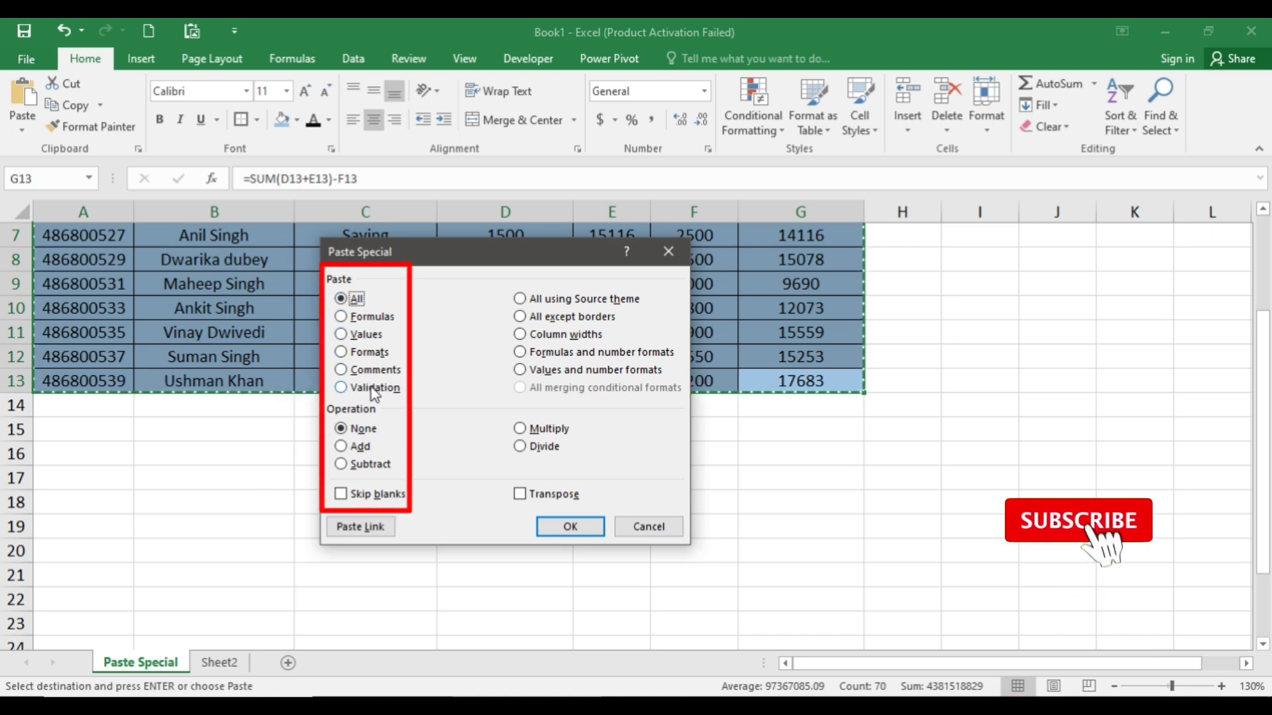
{"action": "mouse_move", "coordinate": [432, 271]}
{"action": "left_mouse_down"}
{"action": "mouse_move", "coordinate": [468, 255]}
{"action": "mouse_move", "coordinate": [423, 284]}
{"action": "left_mouse_up"}
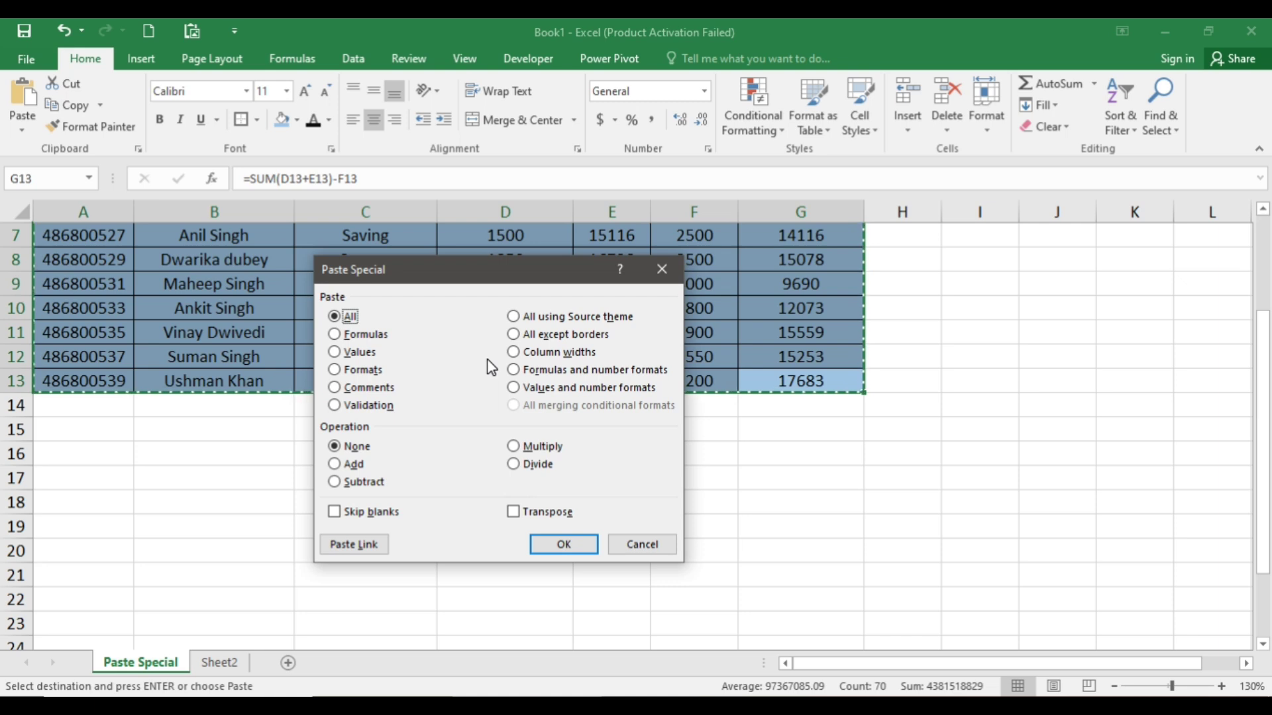
{"action": "left_click_drag", "start_coordinate": [482, 271], "coordinate": [953, 269]}
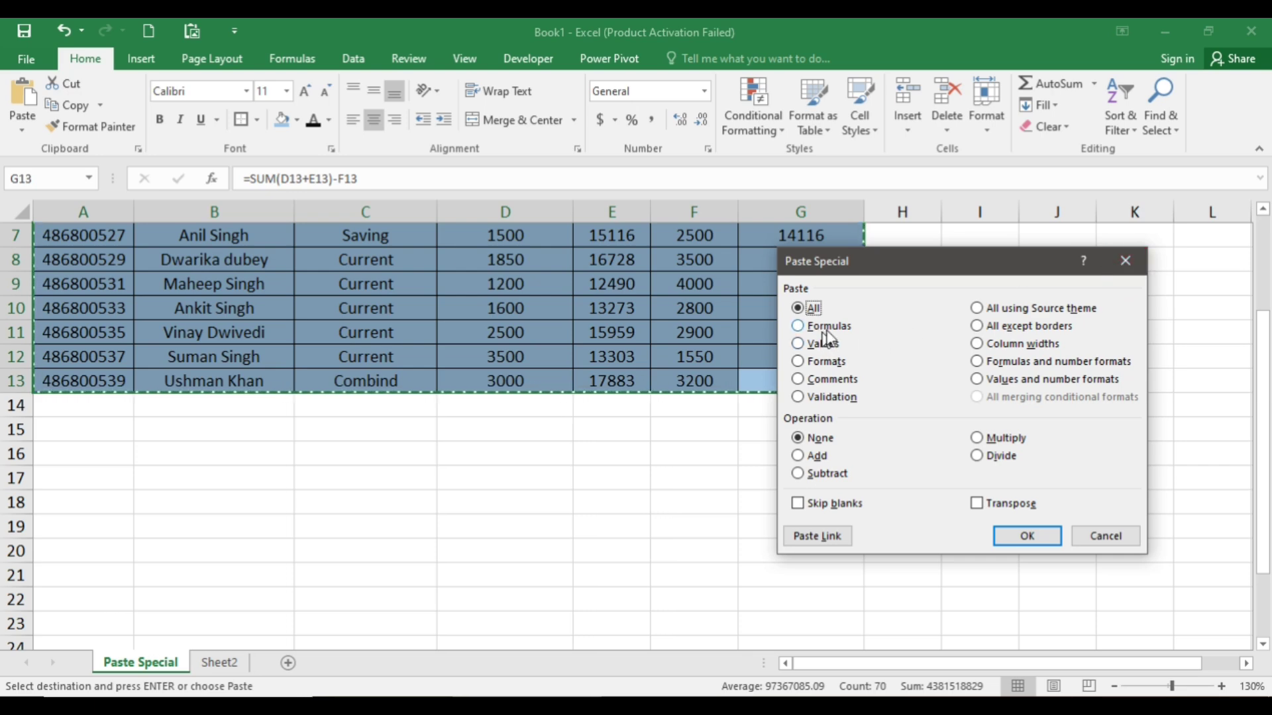
{"action": "left_click", "coordinate": [1123, 260]}
{"action": "left_click", "coordinate": [955, 384]}
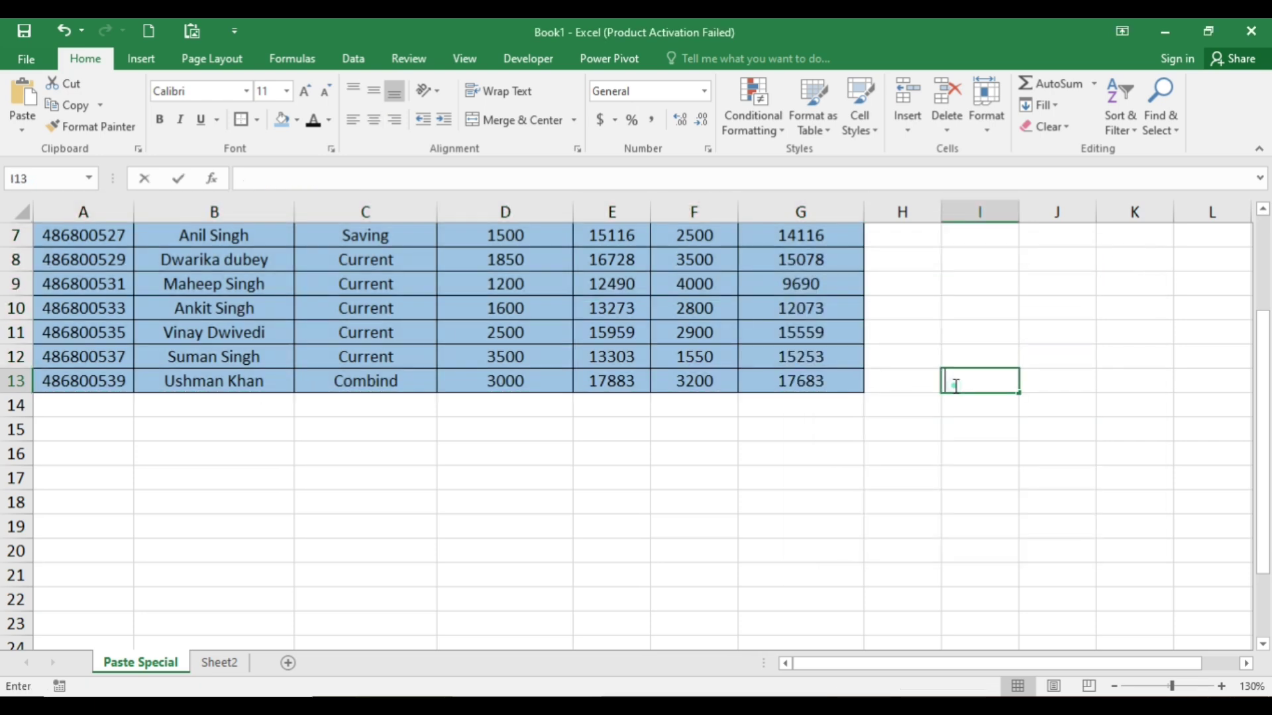
Copy the Opening Balance, Deposite and Withdrwal columns (D4:F13) to A17 and AutoFit the width of column A.
{"action": "scroll", "coordinate": [865, 477], "scroll_direction": "up", "scroll_amount": 2}
{"action": "left_click_drag", "start_coordinate": [498, 313], "coordinate": [683, 534]}
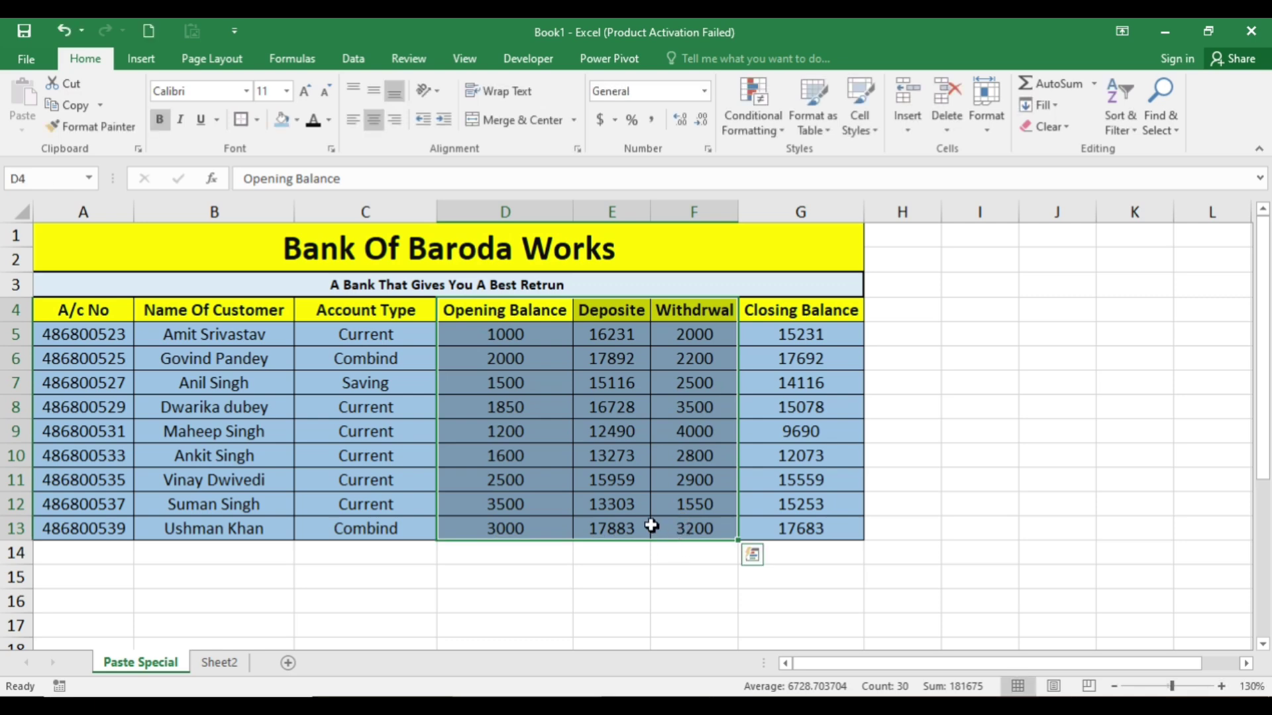
{"action": "key", "text": "ctrl+c"}
{"action": "scroll", "coordinate": [296, 424], "scroll_direction": "down", "scroll_amount": 2}
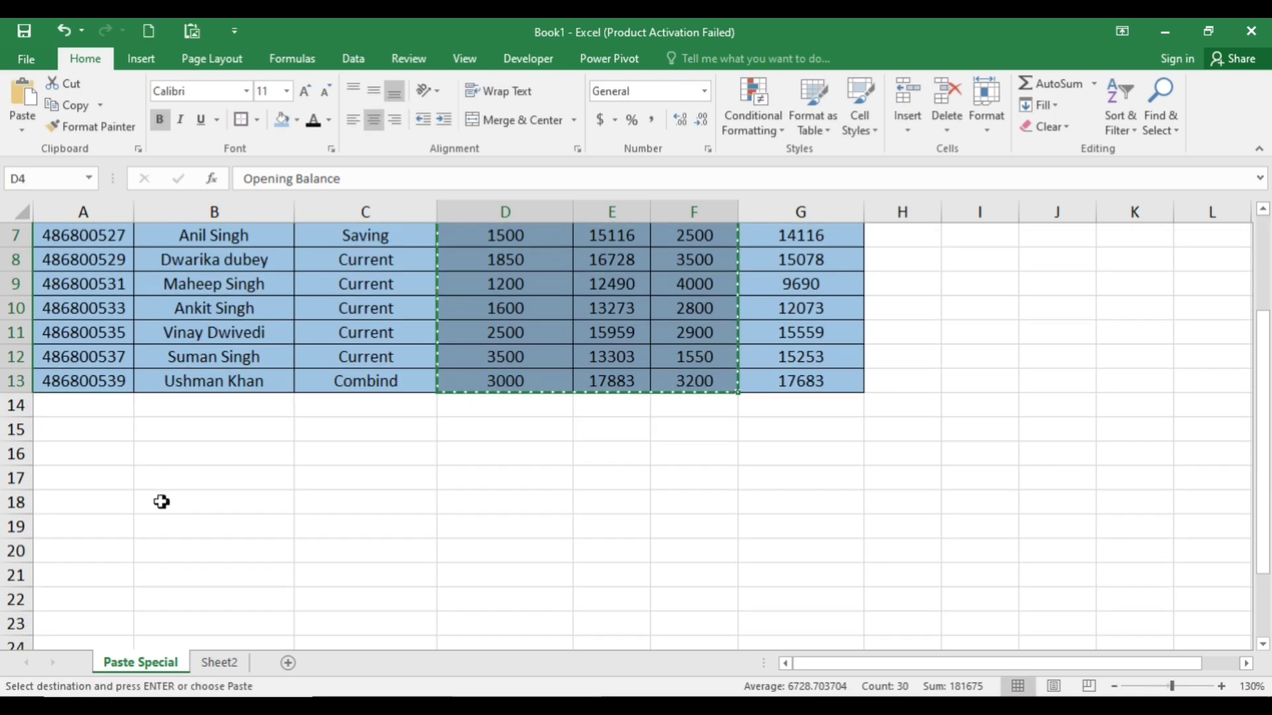
{"action": "scroll", "coordinate": [163, 502], "scroll_direction": "down", "scroll_amount": 1}
{"action": "left_click", "coordinate": [73, 403]}
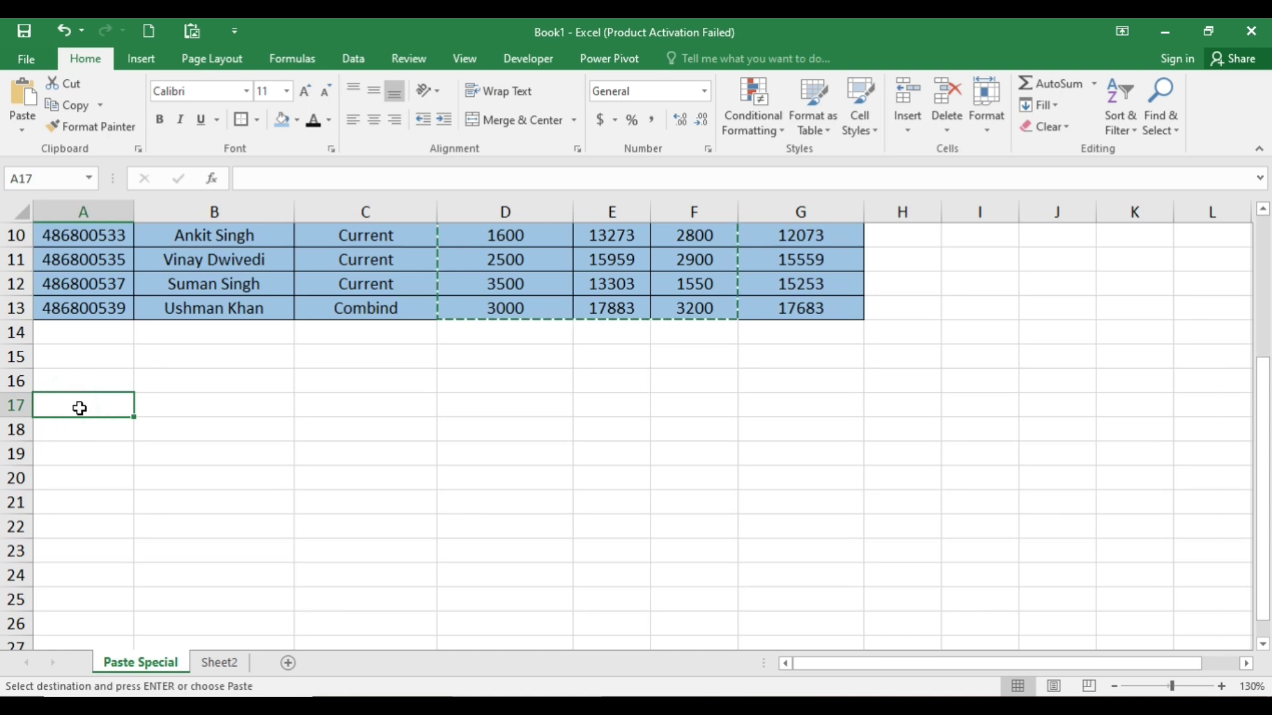
{"action": "key", "text": "ctrl+v"}
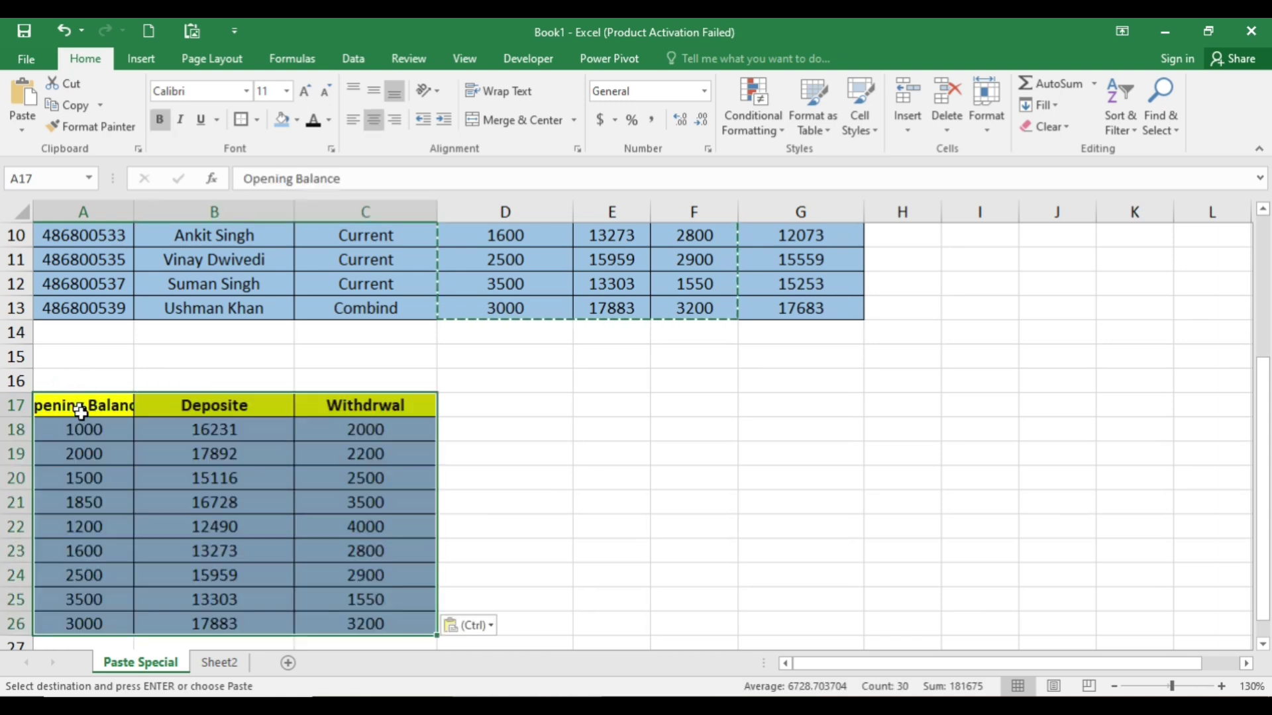
{"action": "double_click", "coordinate": [134, 212]}
{"action": "left_click", "coordinate": [392, 448]}
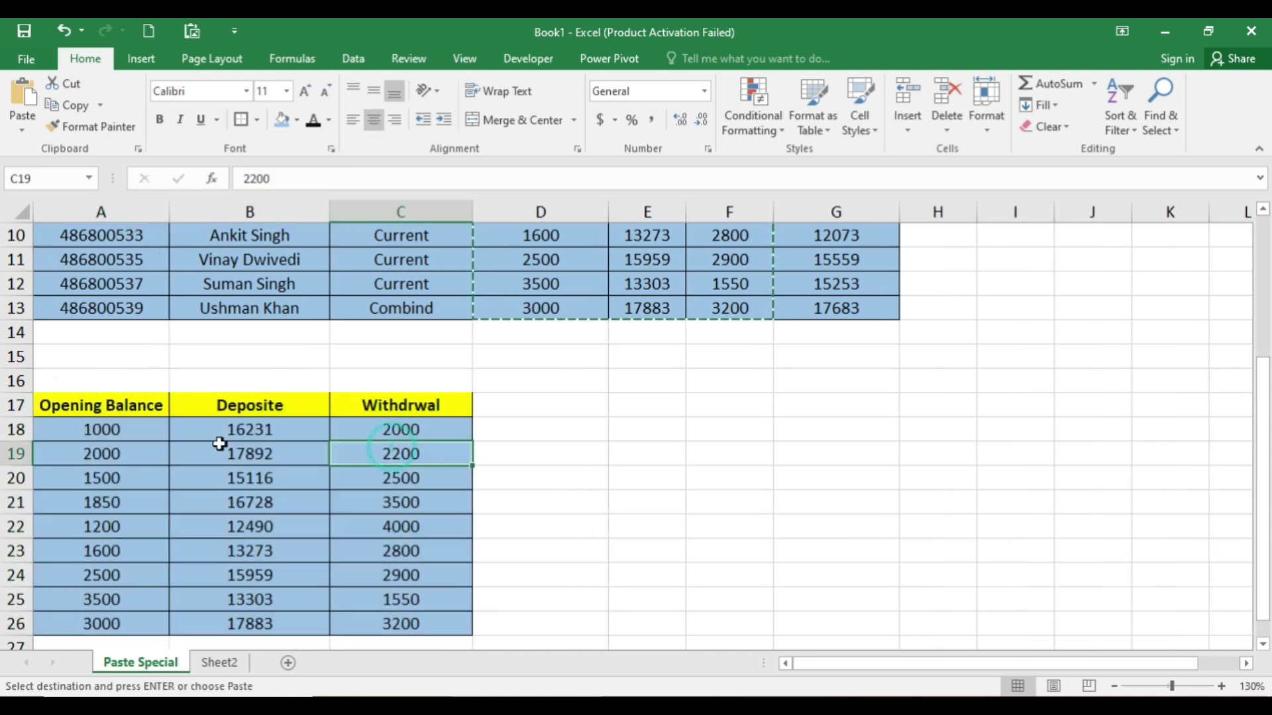
Inspect the pasted row 18 cells in the Withdrwal, Deposite and Opening Balance columns.
{"action": "left_click", "coordinate": [358, 427]}
{"action": "double_click", "coordinate": [358, 427]}
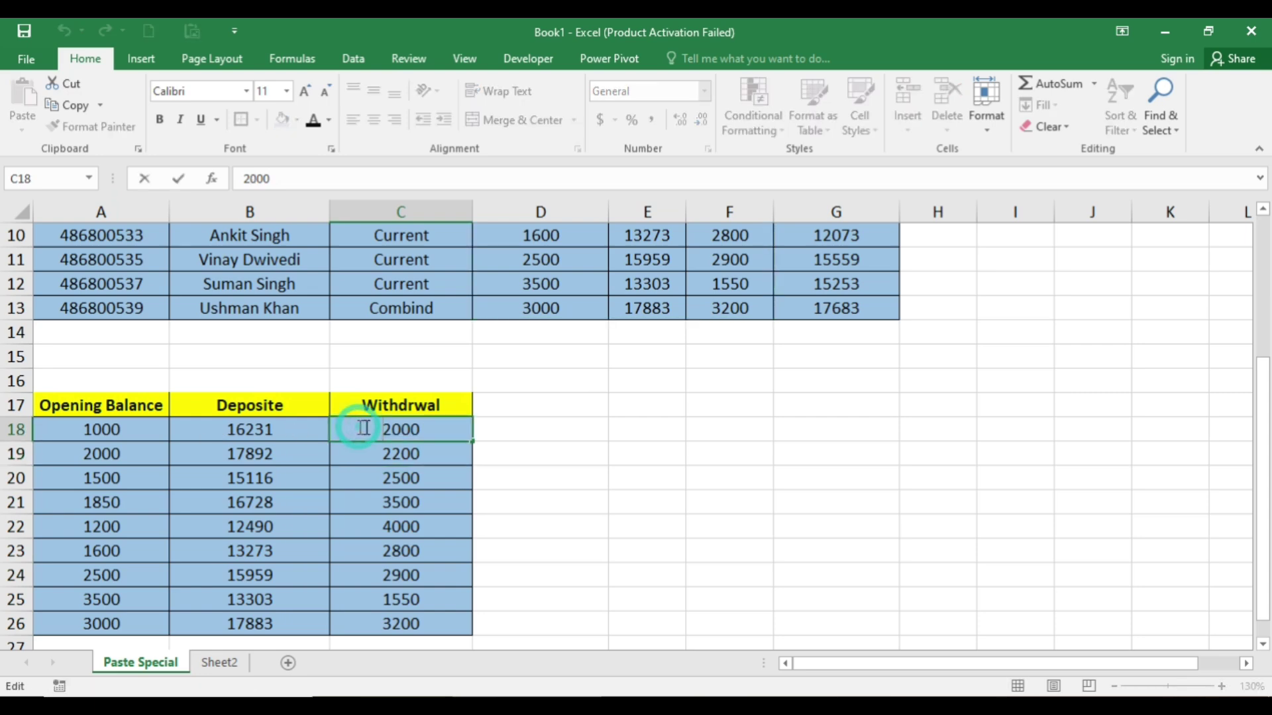
{"action": "left_click", "coordinate": [455, 475]}
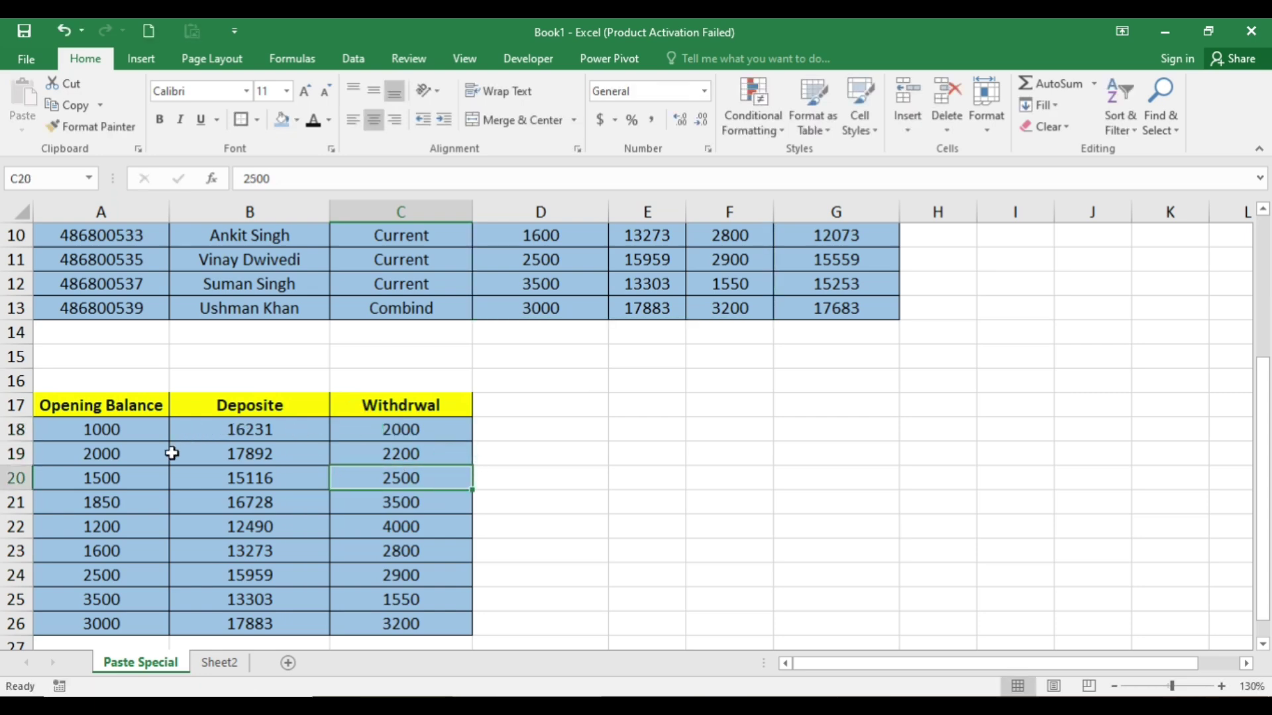
{"action": "left_click", "coordinate": [232, 430]}
{"action": "left_click", "coordinate": [122, 431]}
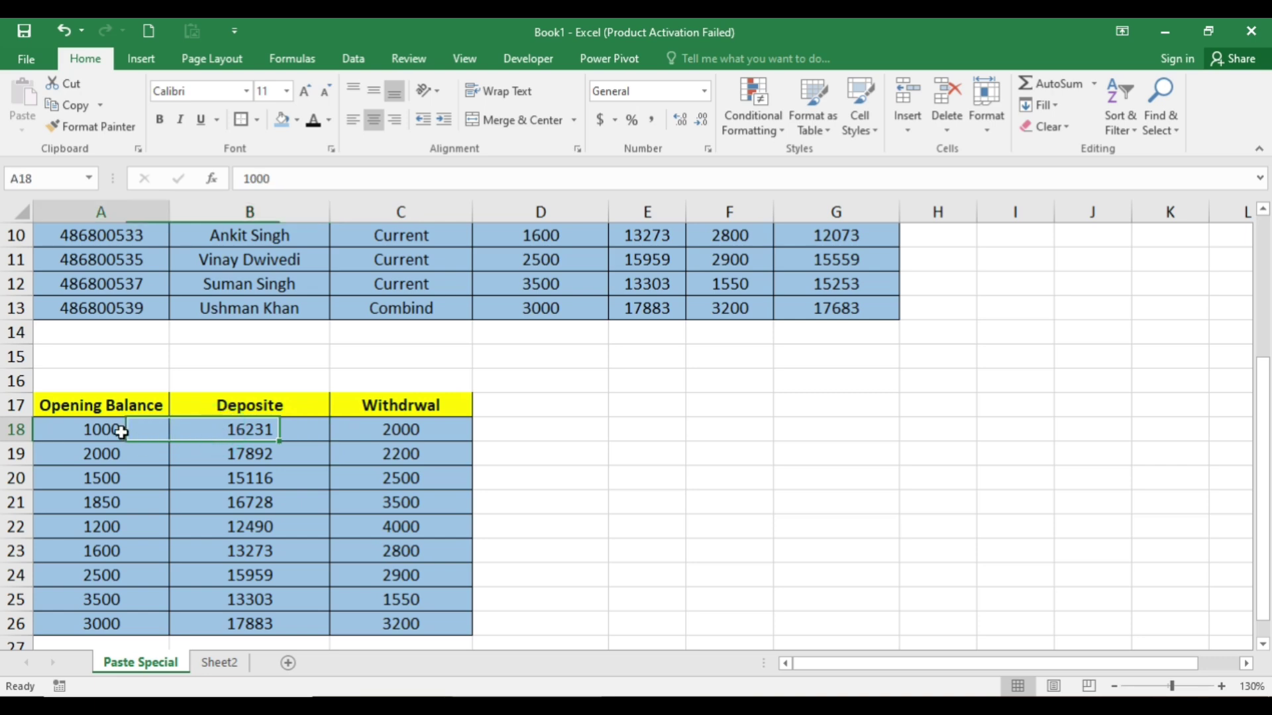
Examine the Closing Balance formula in cell G5 of the original table.
{"action": "scroll", "coordinate": [489, 474], "scroll_direction": "up", "scroll_amount": 3}
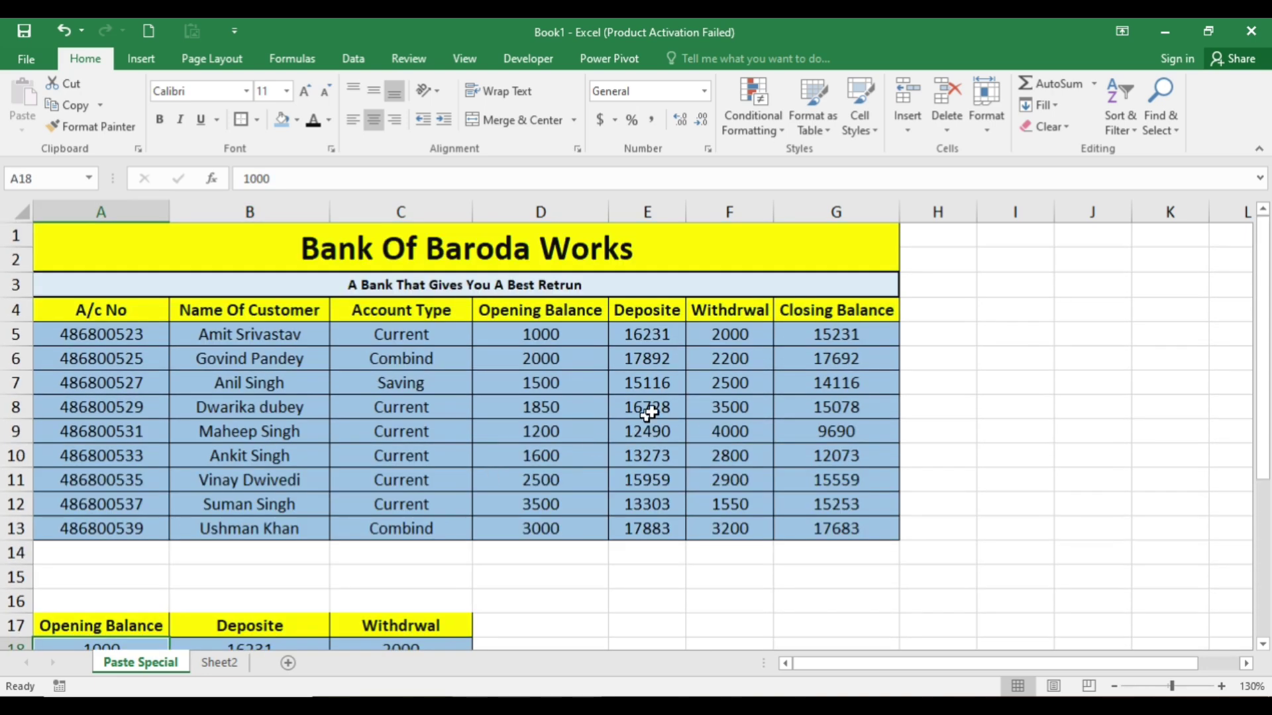
{"action": "left_click", "coordinate": [807, 345]}
{"action": "double_click", "coordinate": [828, 337]}
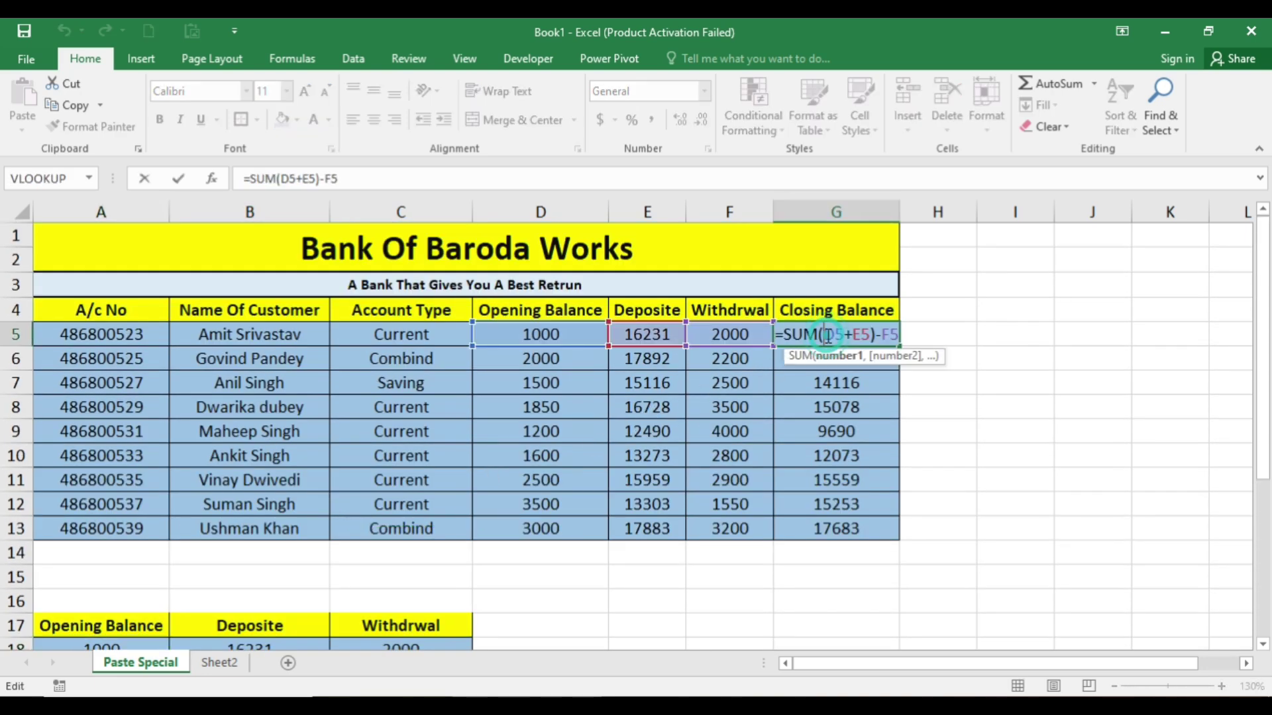
{"action": "left_click_drag", "start_coordinate": [898, 331], "coordinate": [759, 329]}
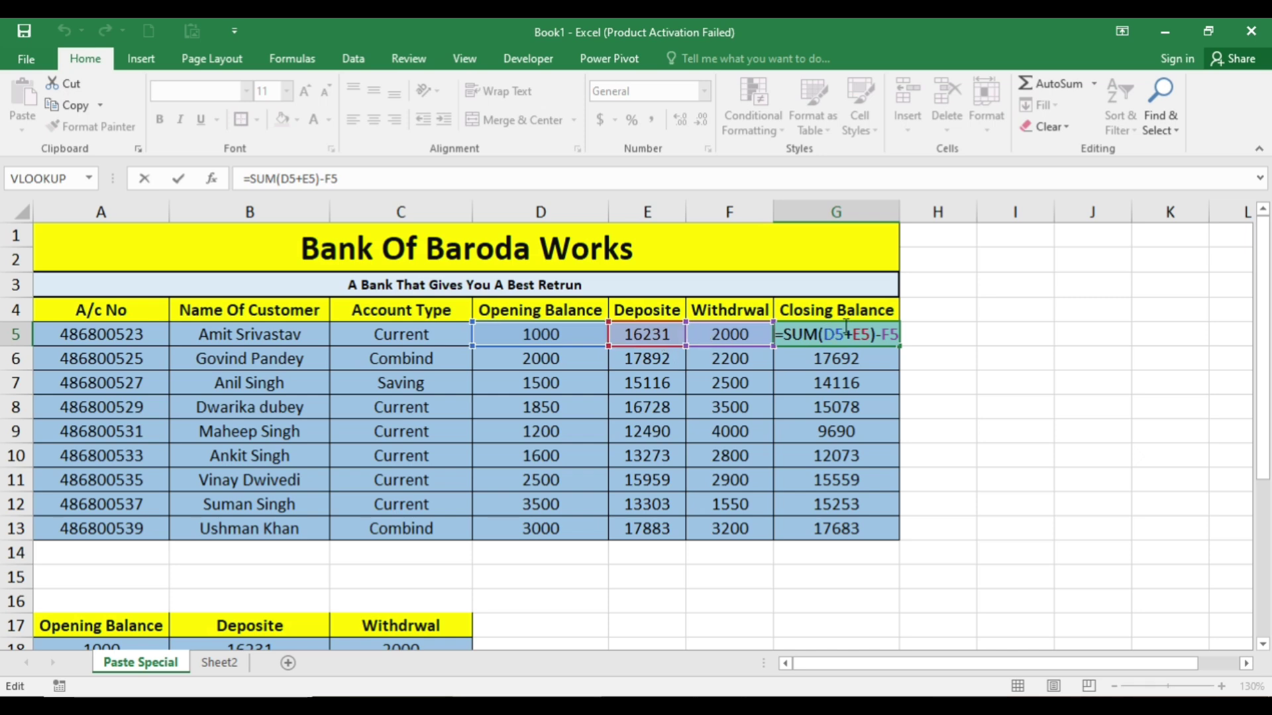
{"action": "key", "text": "Return"}
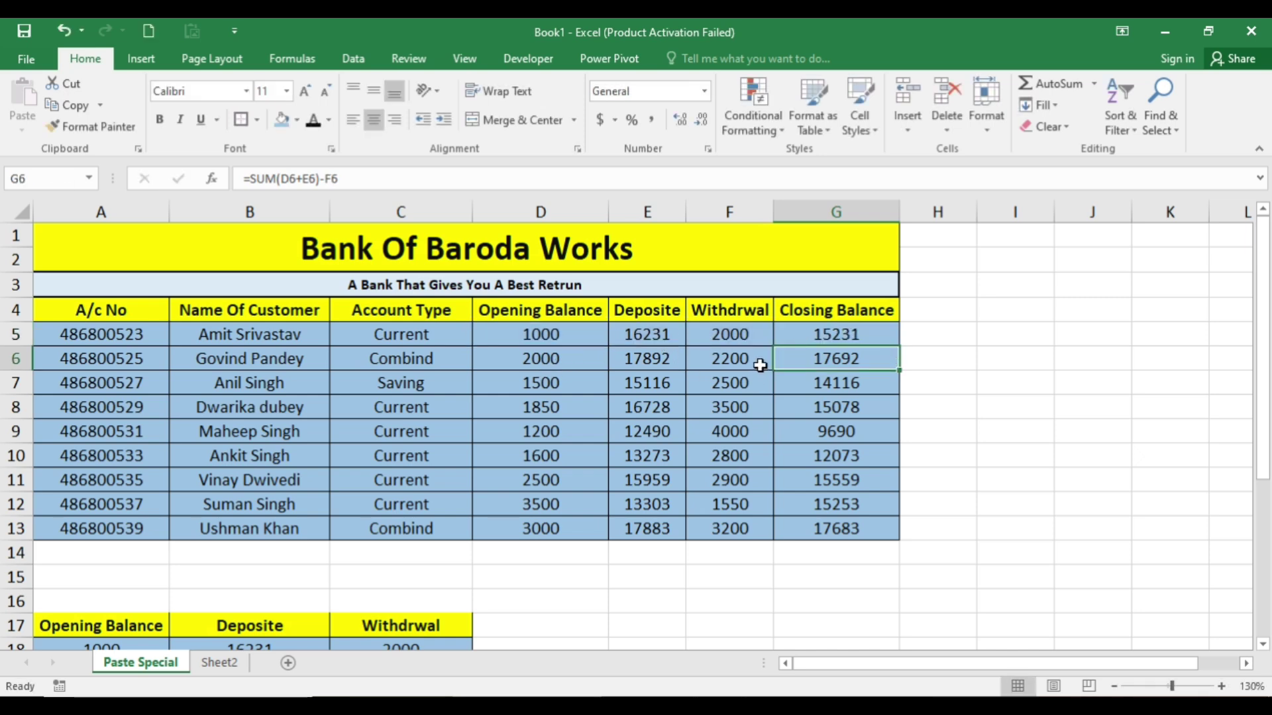
Clear the Withdrwal values in C18:C26 of the pasted table.
{"action": "scroll", "coordinate": [760, 365], "scroll_direction": "down", "scroll_amount": 1}
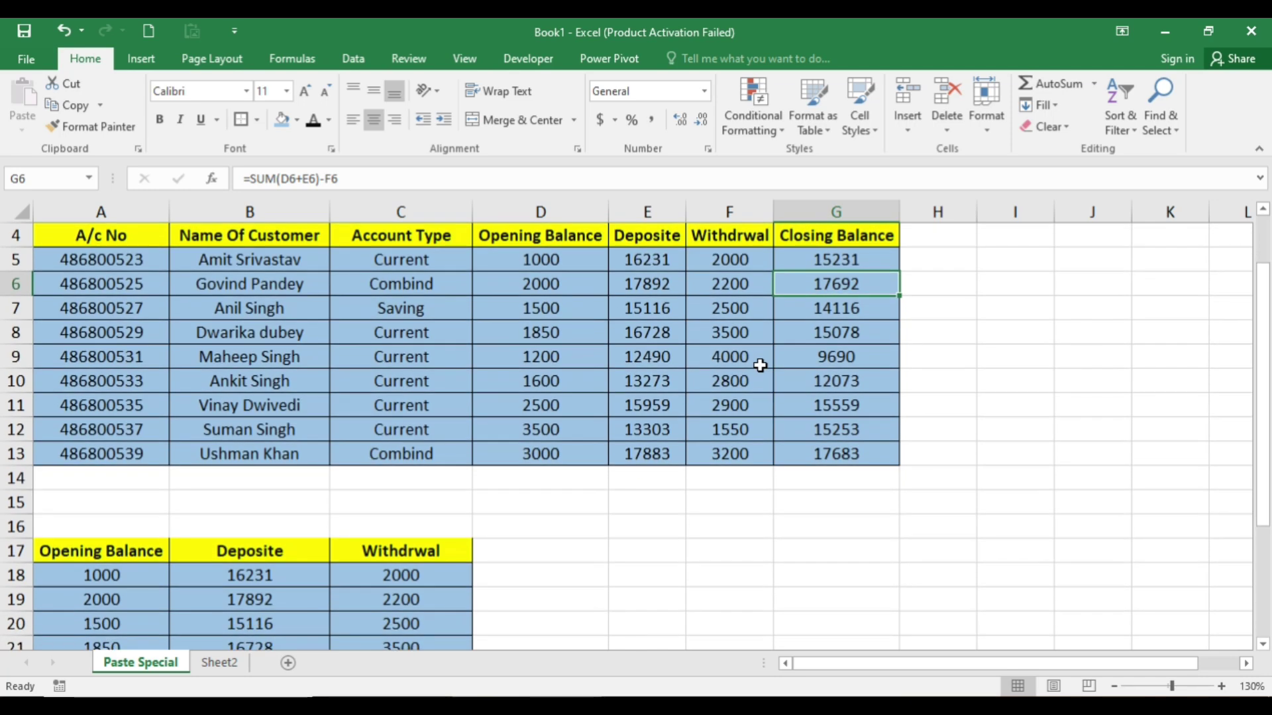
{"action": "scroll", "coordinate": [534, 525], "scroll_direction": "down", "scroll_amount": 2}
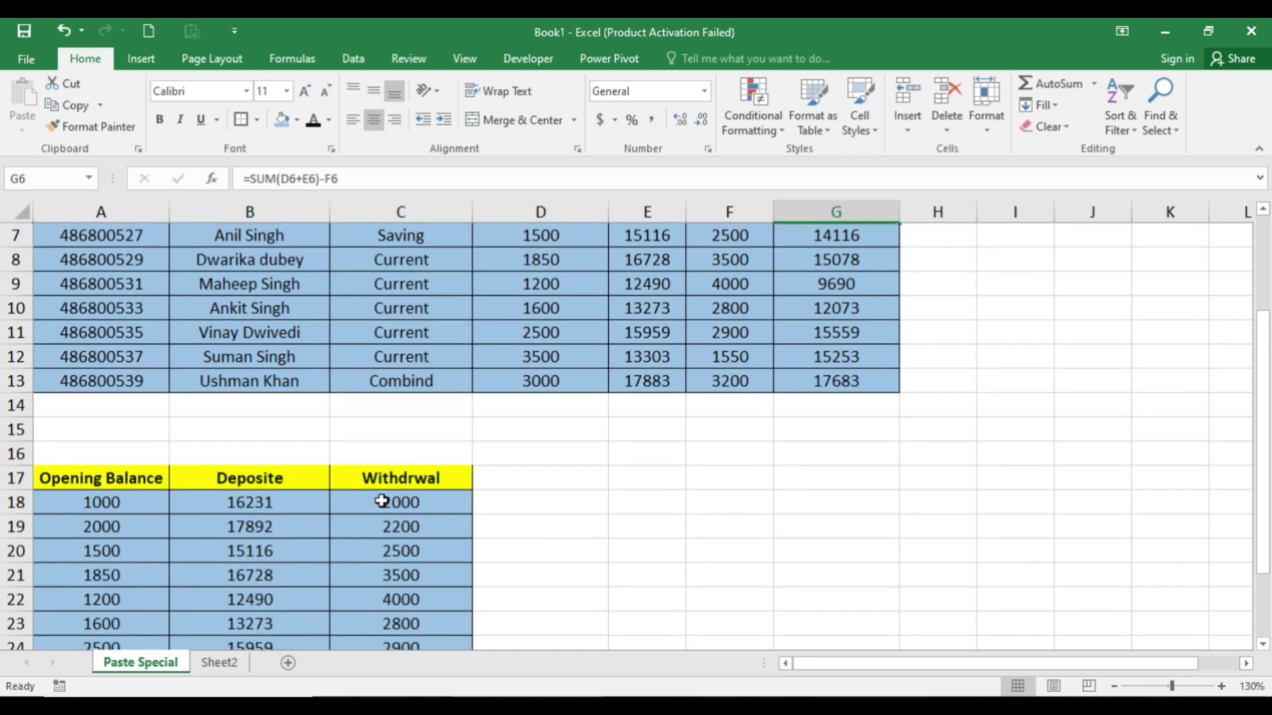
{"action": "scroll", "coordinate": [379, 502], "scroll_direction": "down", "scroll_amount": 1}
{"action": "left_click_drag", "start_coordinate": [383, 439], "coordinate": [383, 617]}
{"action": "key", "text": "Delete"}
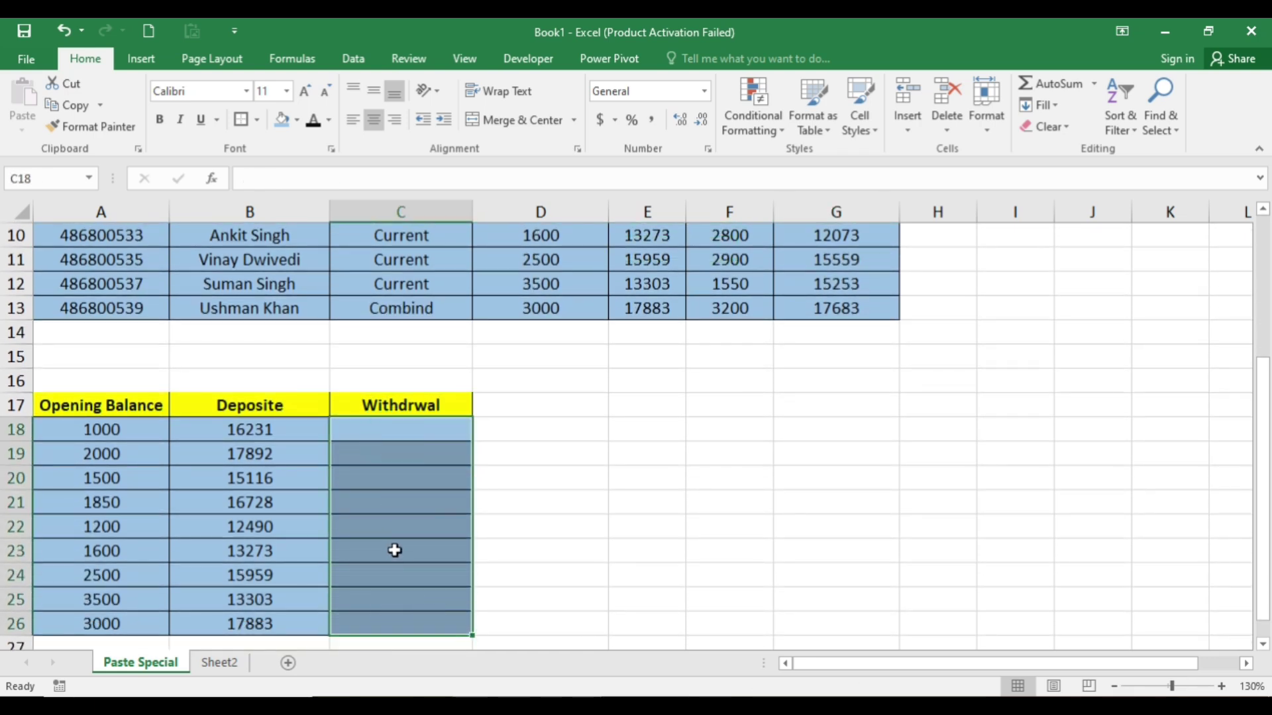
{"action": "type", "text": "=rand"}
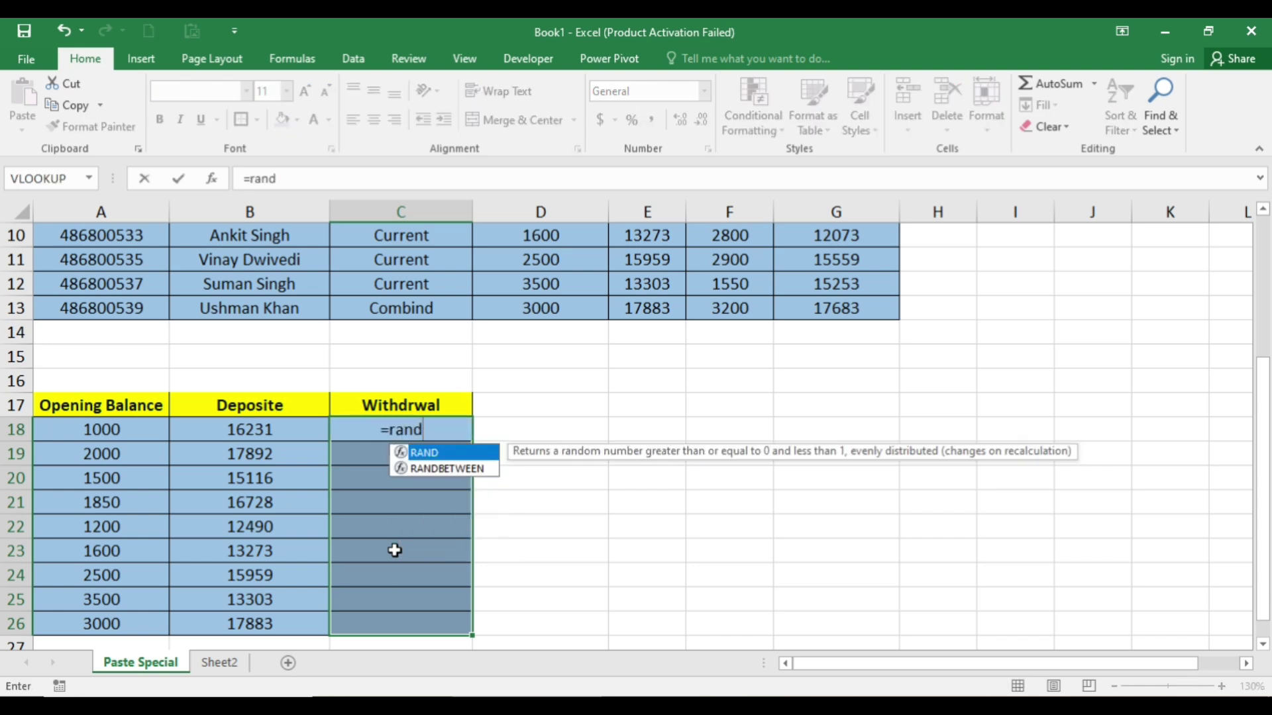
{"action": "key", "text": "Left"}
{"action": "key", "text": "Right"}
Enter =RANDBETWEEN(1200,2500) in C18 and fill it down through C26.
{"action": "type", "text": "=r"}
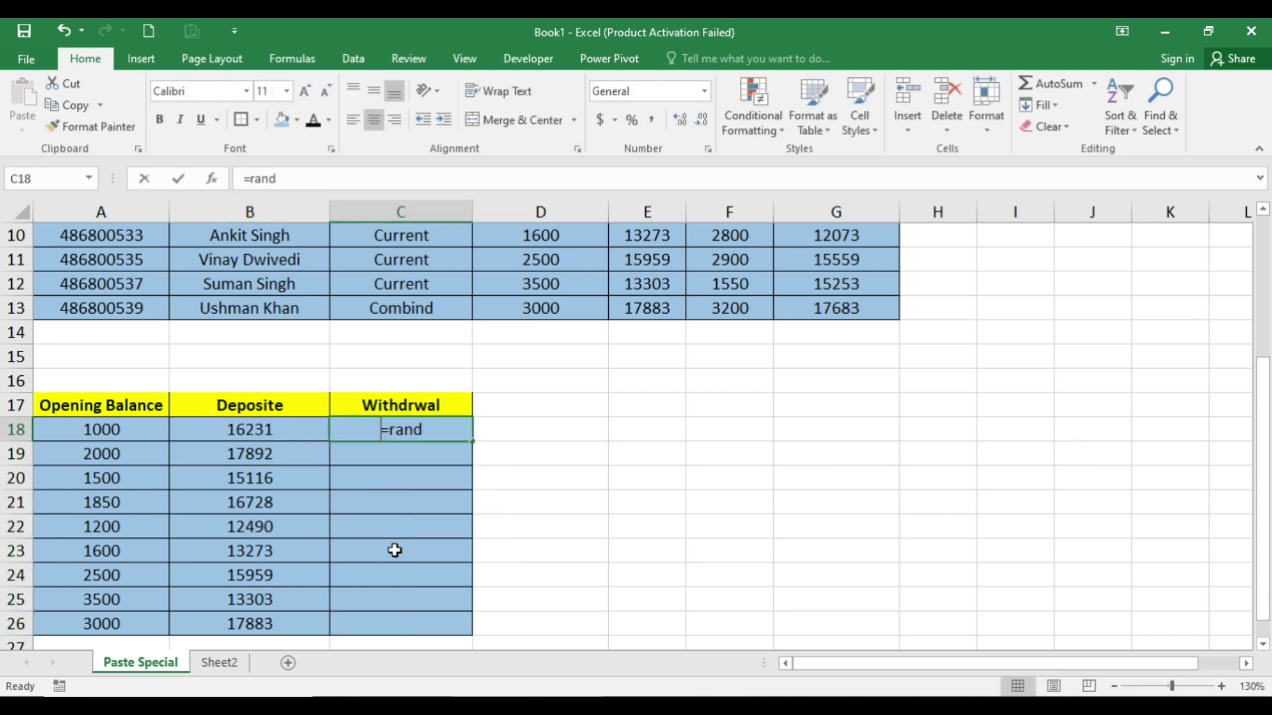
{"action": "type", "text": "and"}
{"action": "key", "text": "Down"}
{"action": "key", "text": "Tab"}
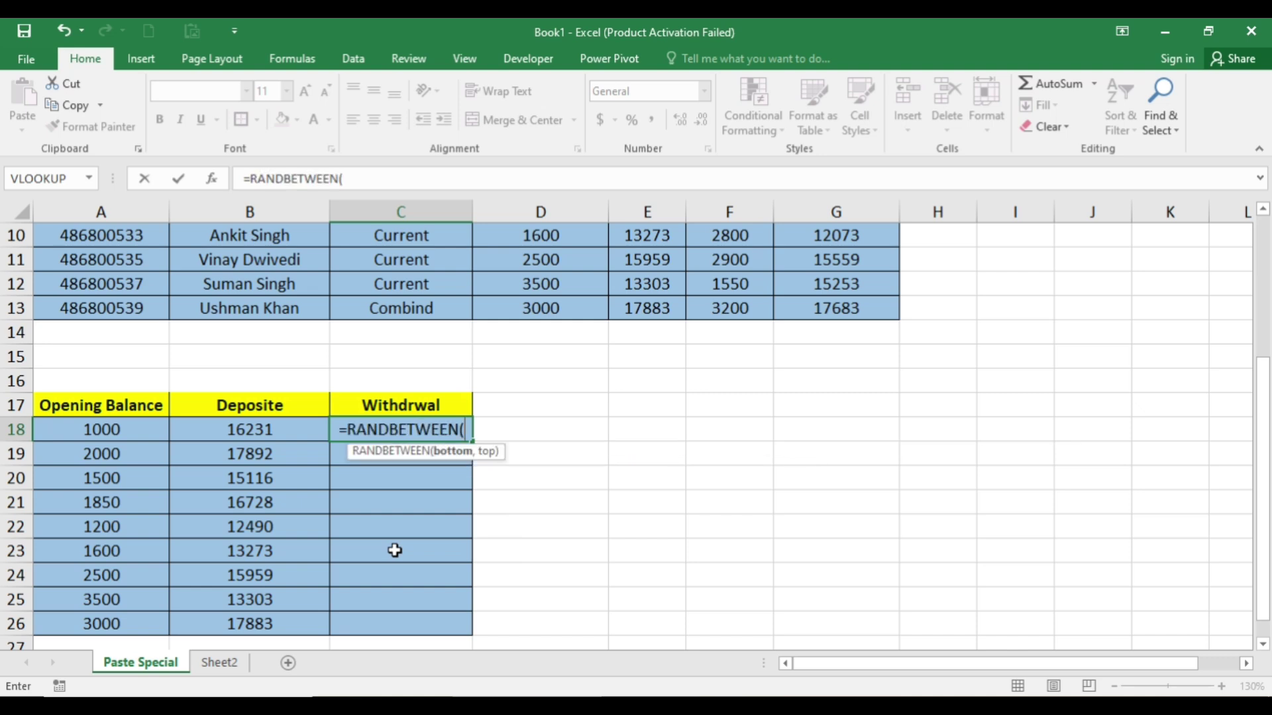
{"action": "type", "text": "1200"}
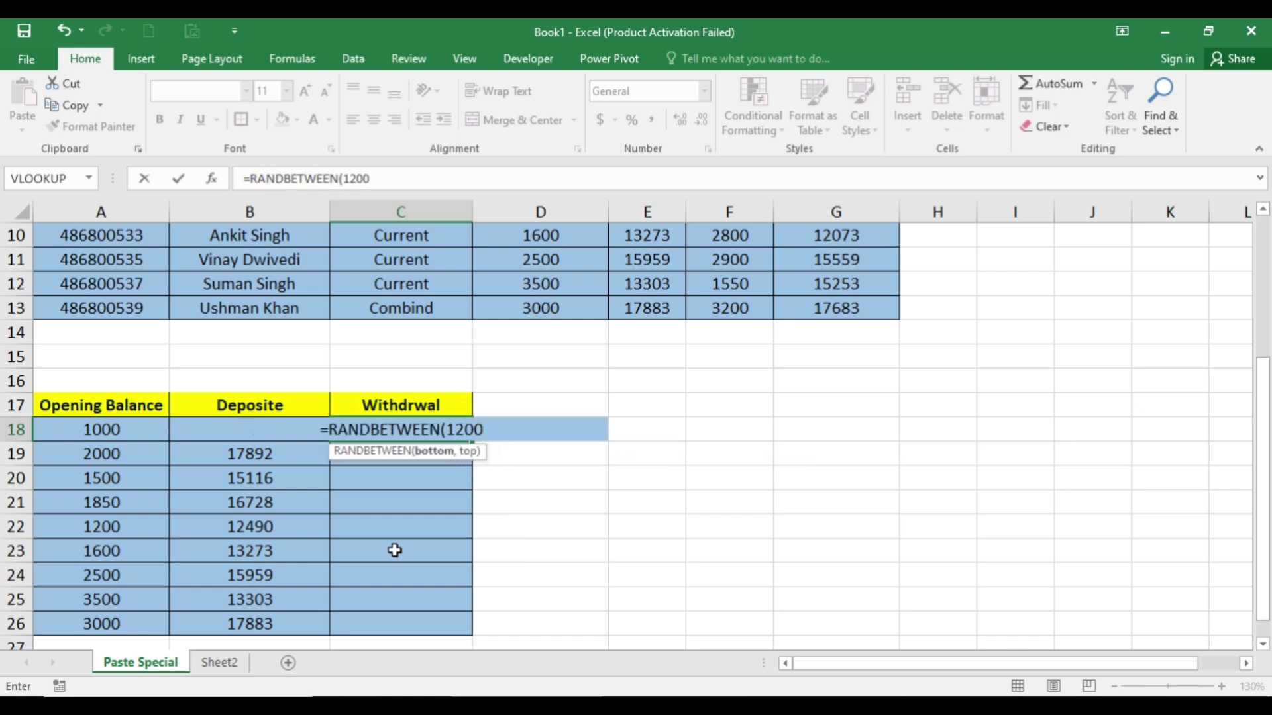
{"action": "type", "text": ",2500"}
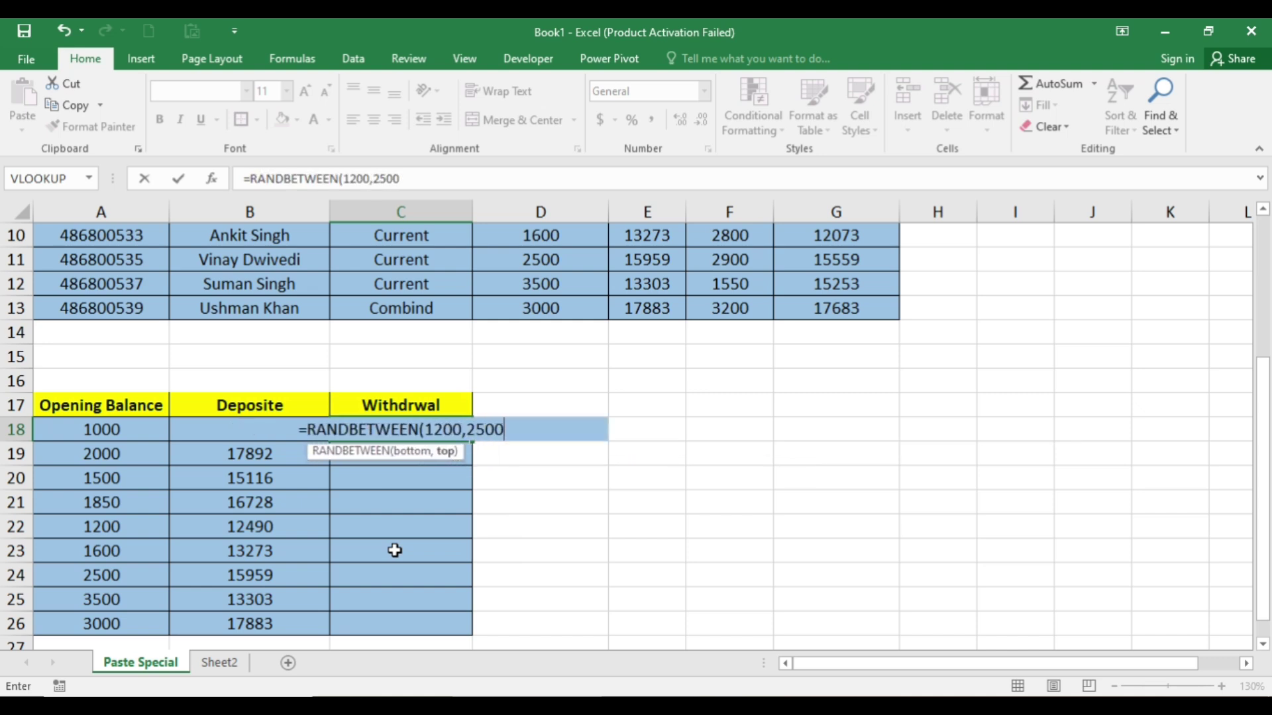
{"action": "type", "text": ")"}
{"action": "key", "text": "ctrl+Return"}
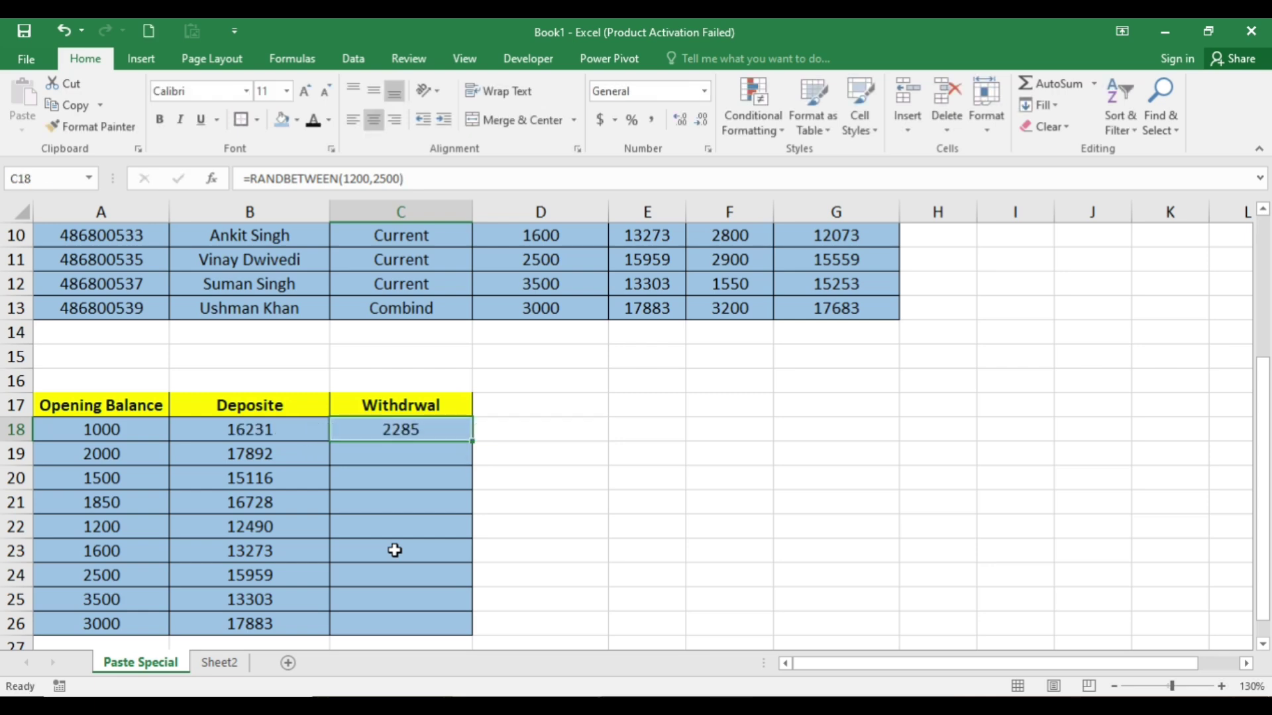
{"action": "double_click", "coordinate": [477, 444]}
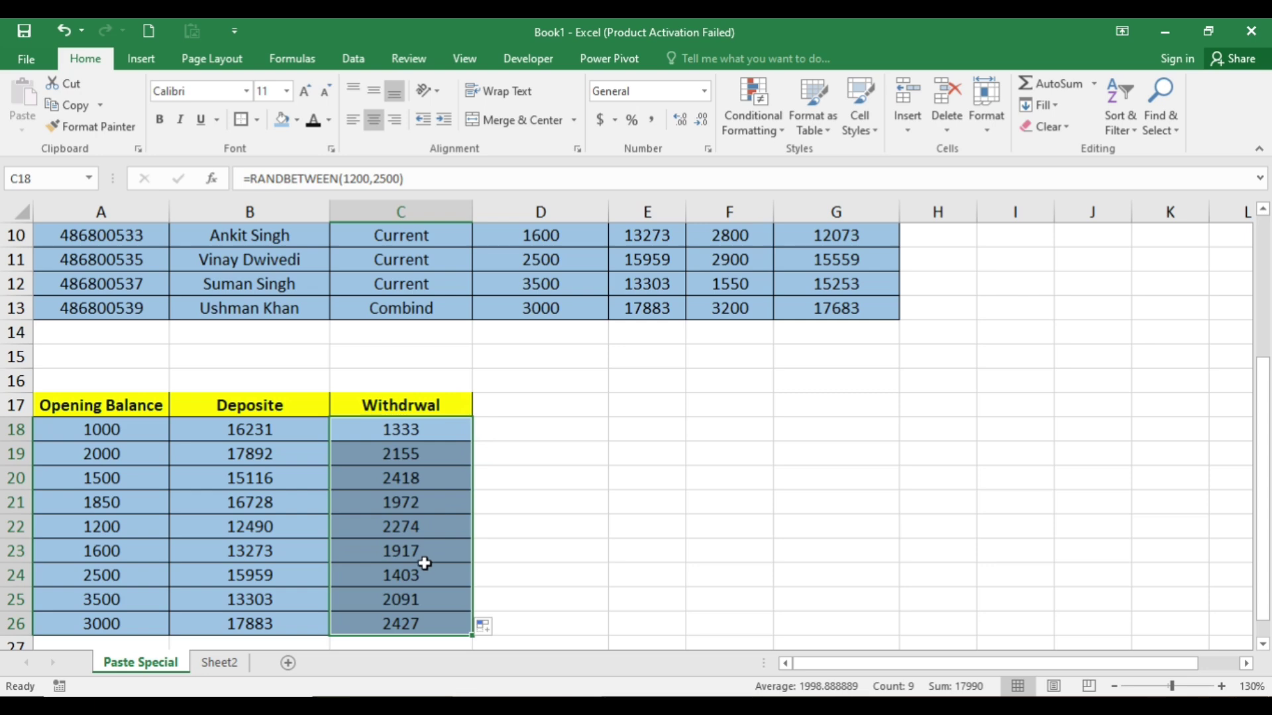
Replace the RANDBETWEEN formulas in C18:C26 with their values using Paste Special, and check cell C20.
{"action": "key", "text": "ctrl+c"}
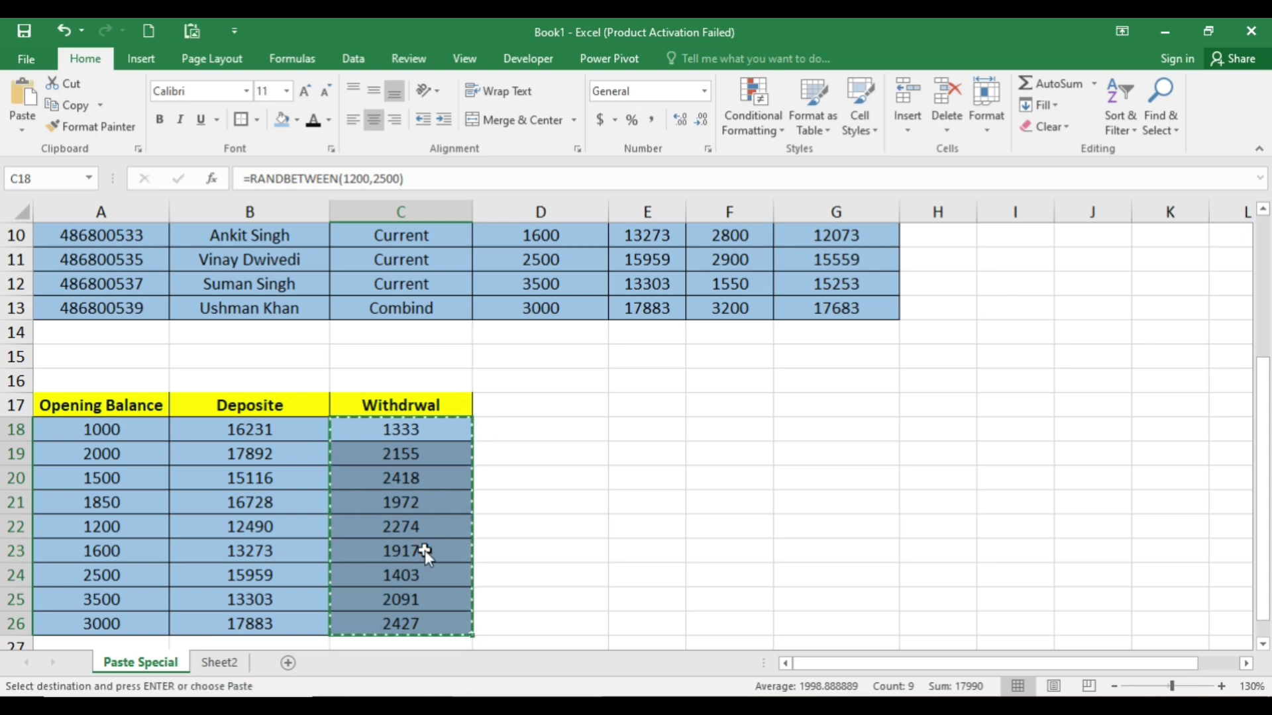
{"action": "key", "text": "ctrl+alt+v"}
{"action": "left_click", "coordinate": [798, 343]}
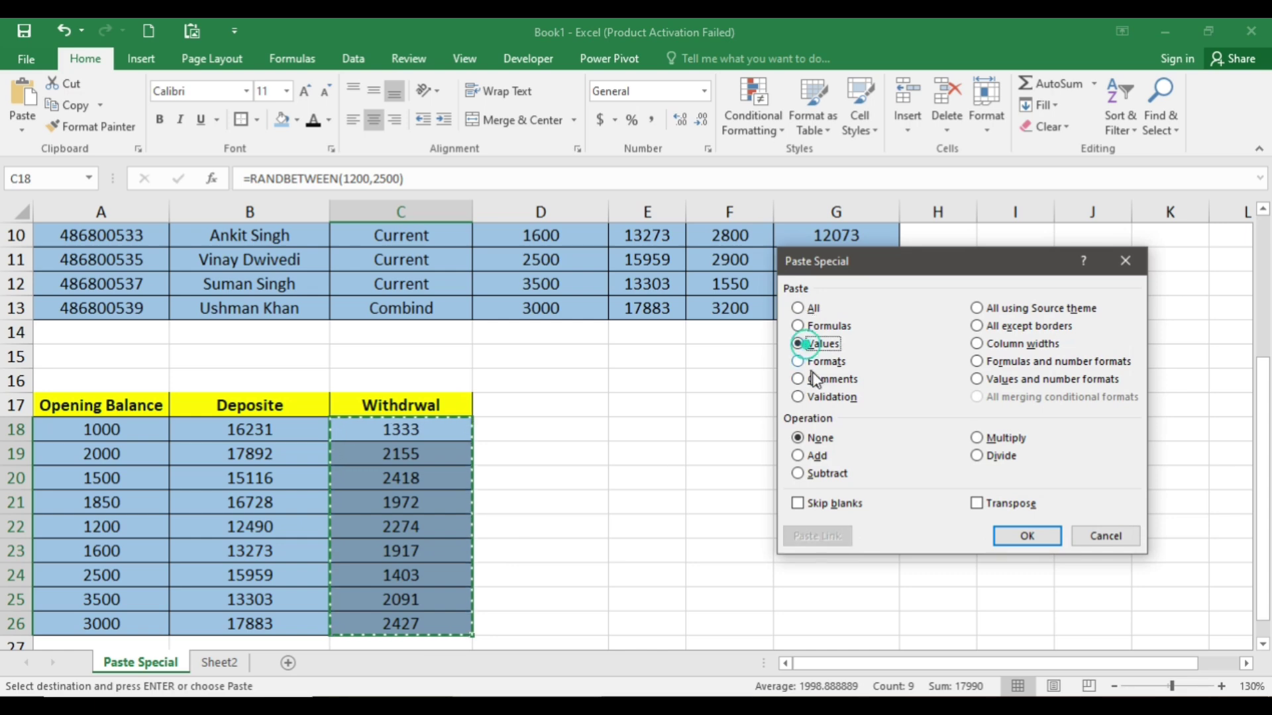
{"action": "left_click", "coordinate": [1015, 547]}
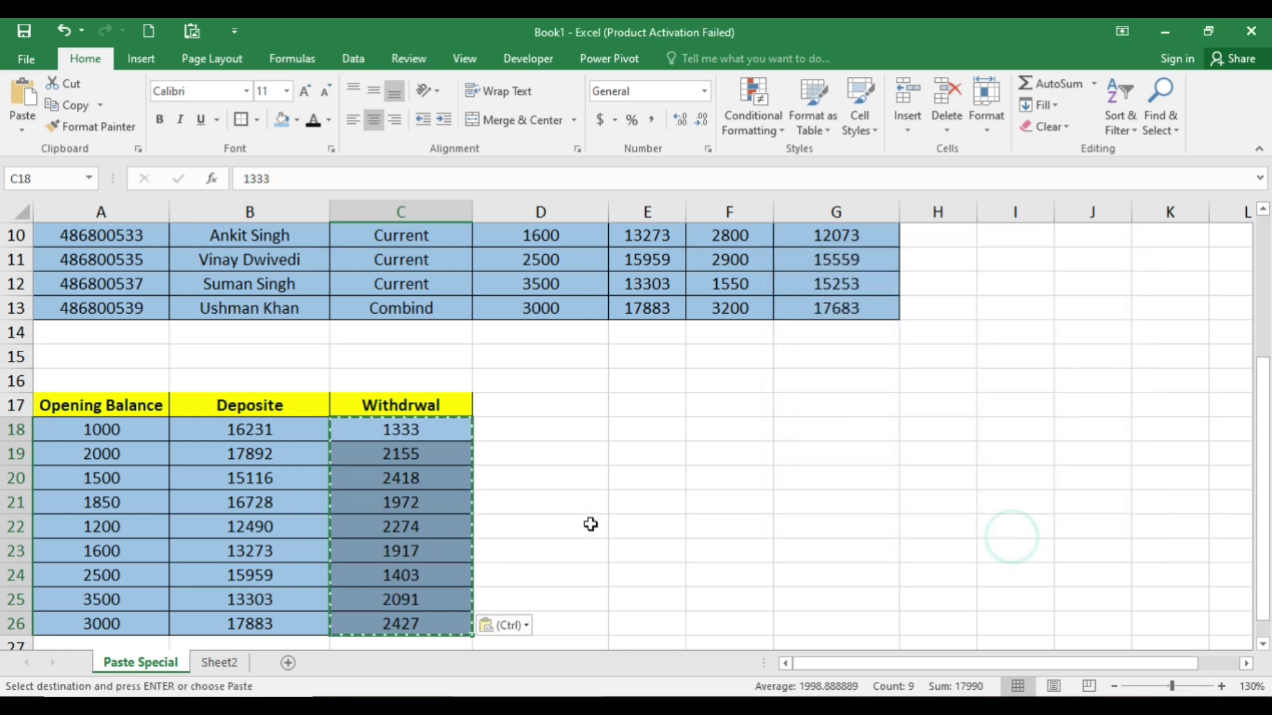
{"action": "left_click", "coordinate": [588, 525]}
{"action": "left_click", "coordinate": [468, 477]}
Add the header "Closing balance" in D17 of the smaller table, following the original table's last column header.
{"action": "scroll", "coordinate": [398, 463], "scroll_direction": "up", "scroll_amount": 3}
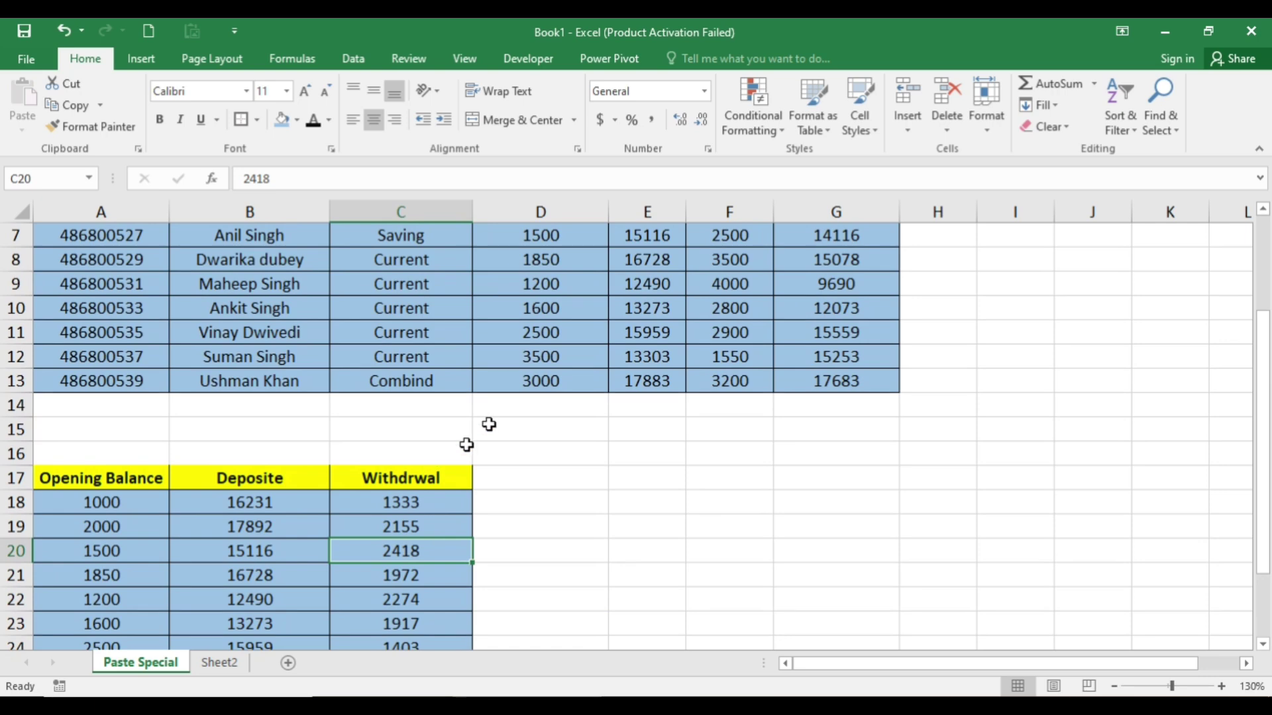
{"action": "left_click", "coordinate": [818, 313]}
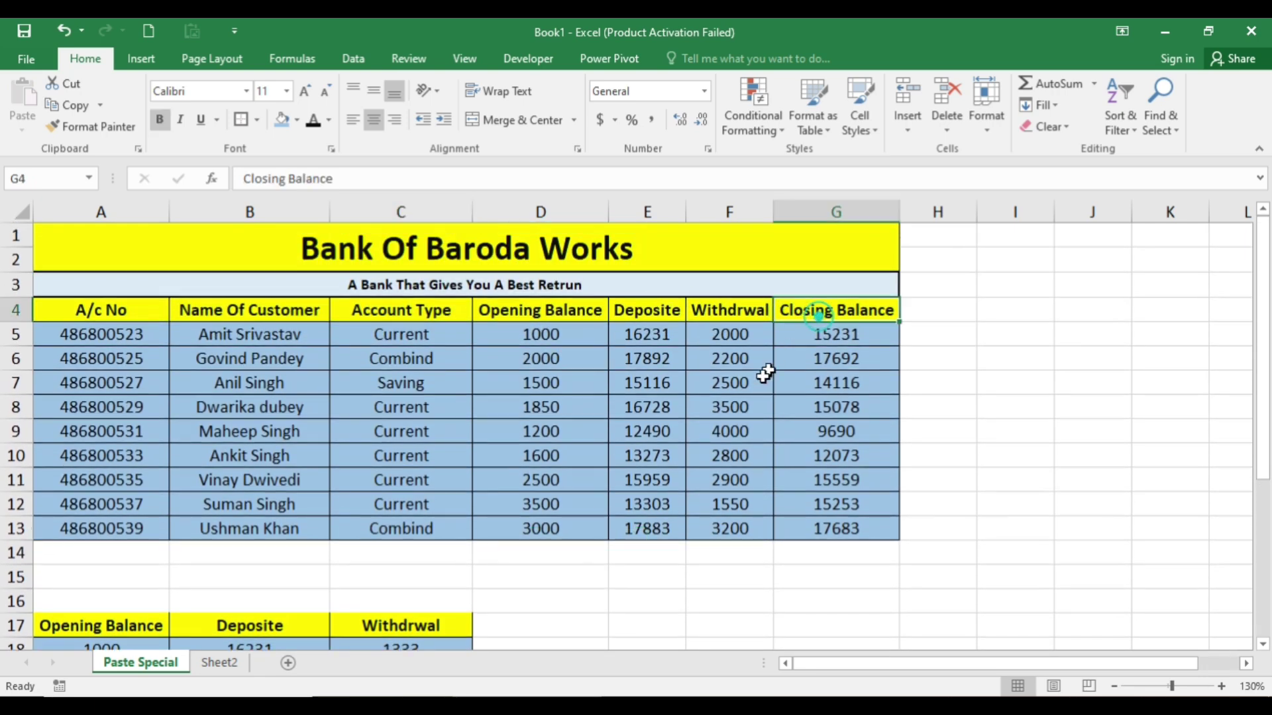
{"action": "scroll", "coordinate": [732, 351], "scroll_direction": "down", "scroll_amount": 1}
{"action": "scroll", "coordinate": [672, 436], "scroll_direction": "down", "scroll_amount": 1}
{"action": "left_click", "coordinate": [539, 475]}
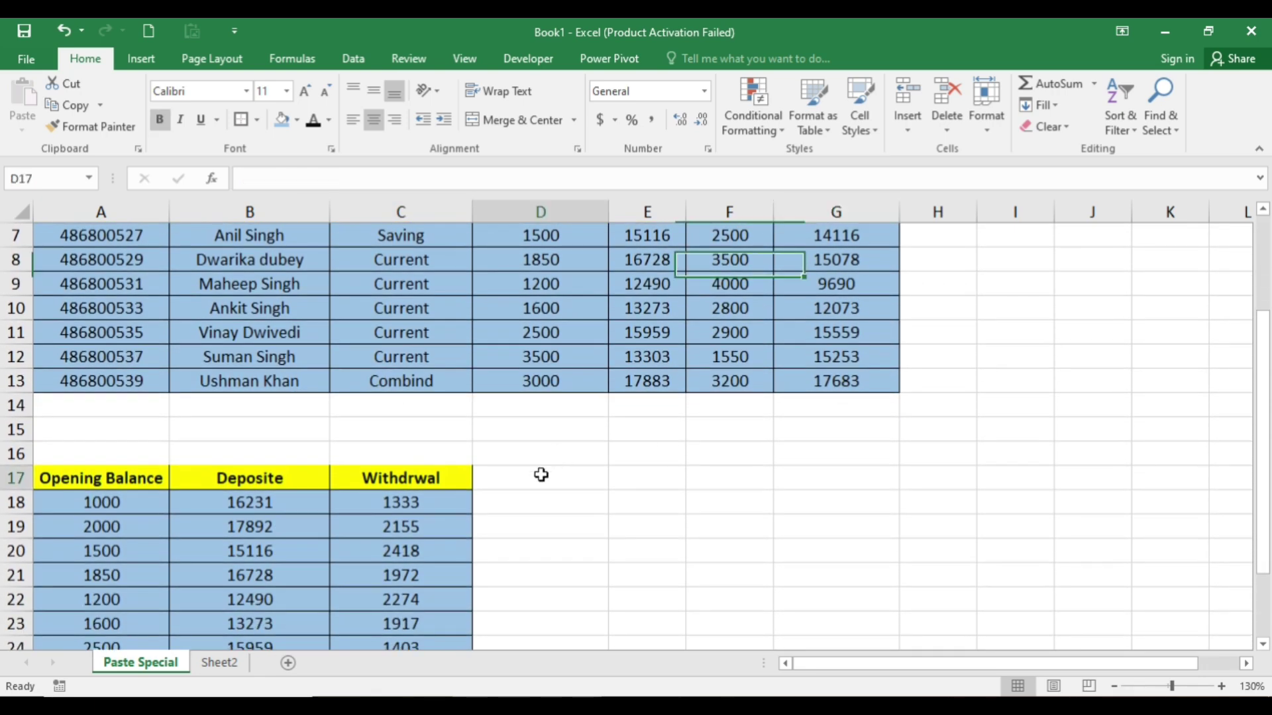
{"action": "type", "text": "cvlos"}
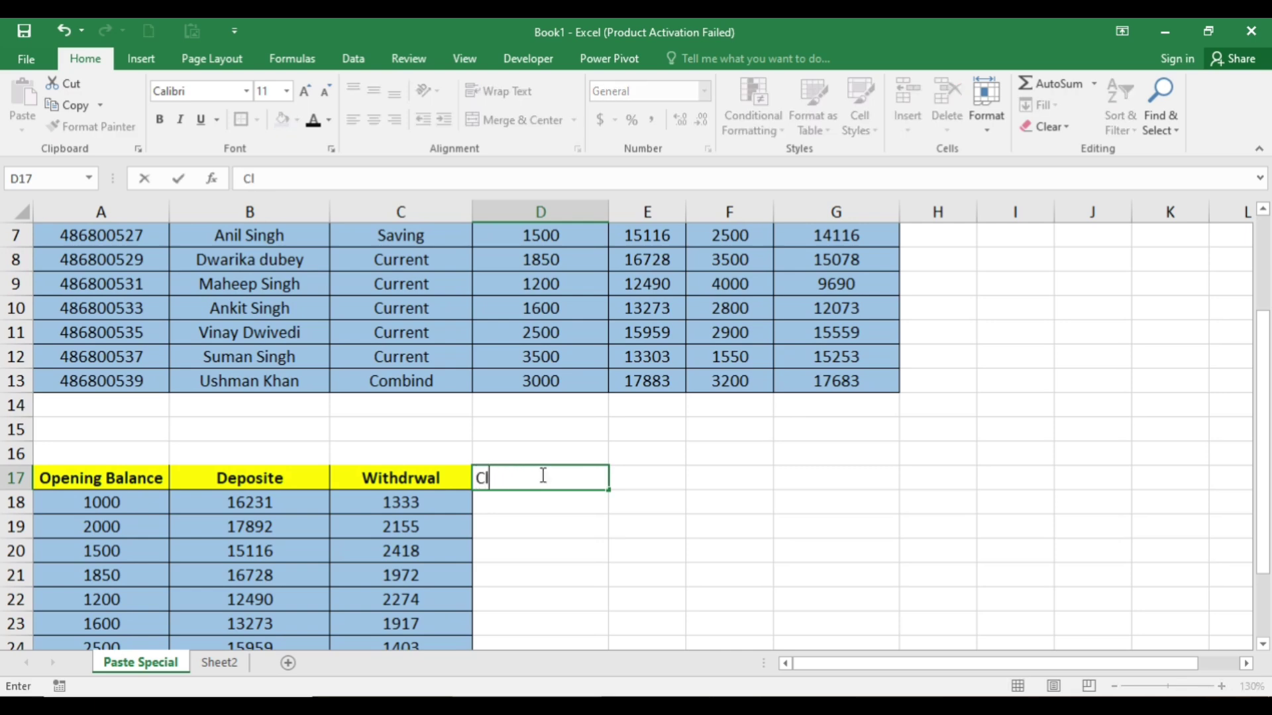
{"action": "type", "text": "ing balance"}
{"action": "key", "text": "Return"}
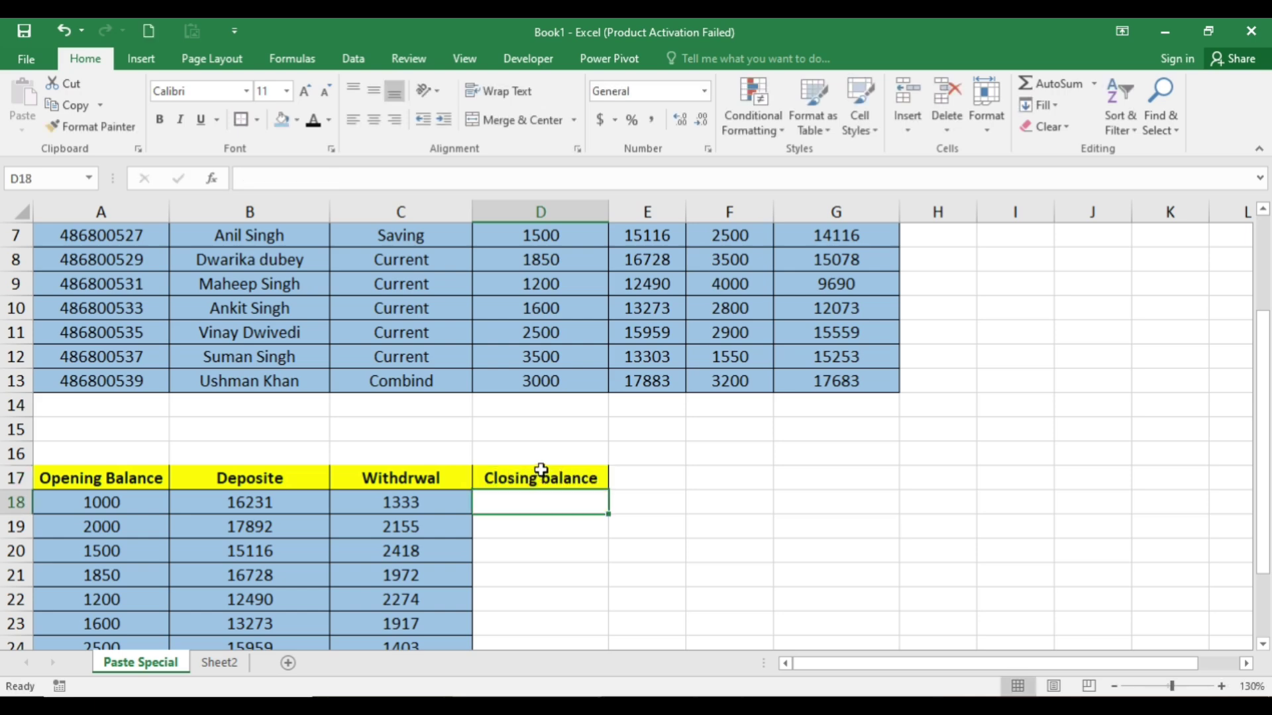
Copy D4:G13 of the original table, paste only its formulas starting at A17, and check the formula in D18.
{"action": "scroll", "coordinate": [542, 461], "scroll_direction": "up", "scroll_amount": 2}
{"action": "left_click_drag", "start_coordinate": [540, 310], "coordinate": [828, 531]}
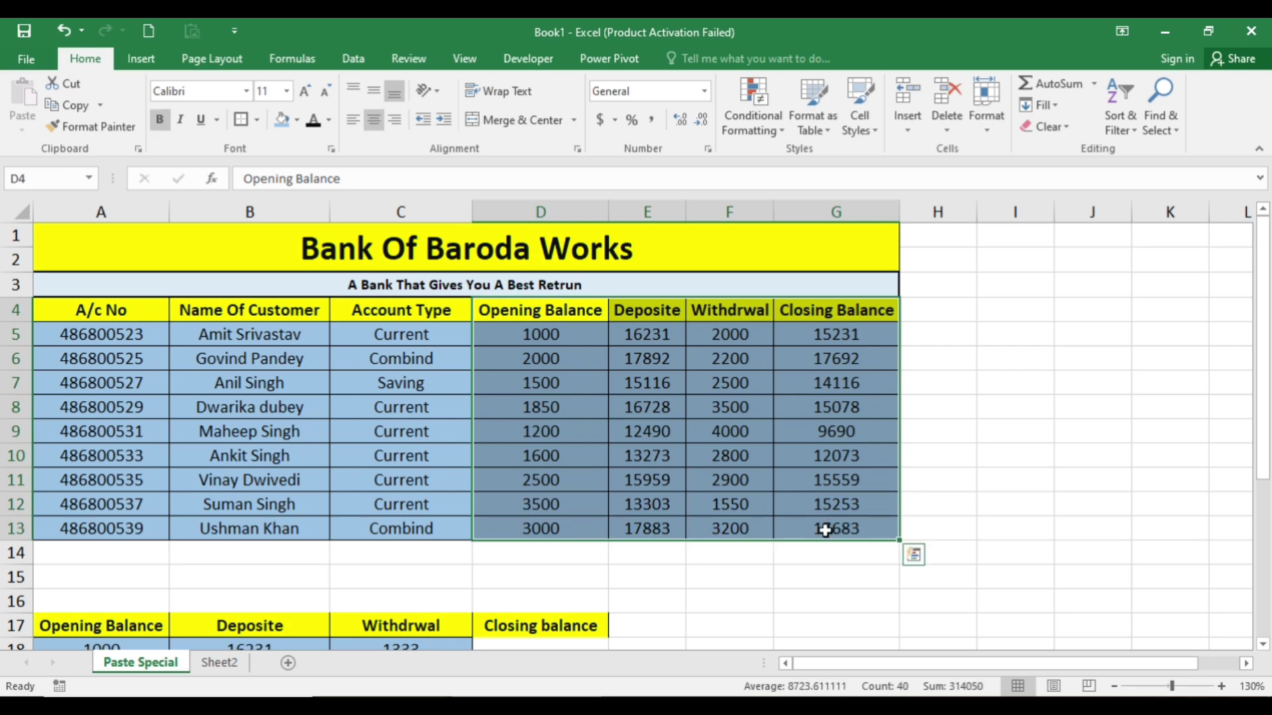
{"action": "key", "text": "ctrl+c"}
{"action": "scroll", "coordinate": [420, 503], "scroll_direction": "down", "scroll_amount": 3}
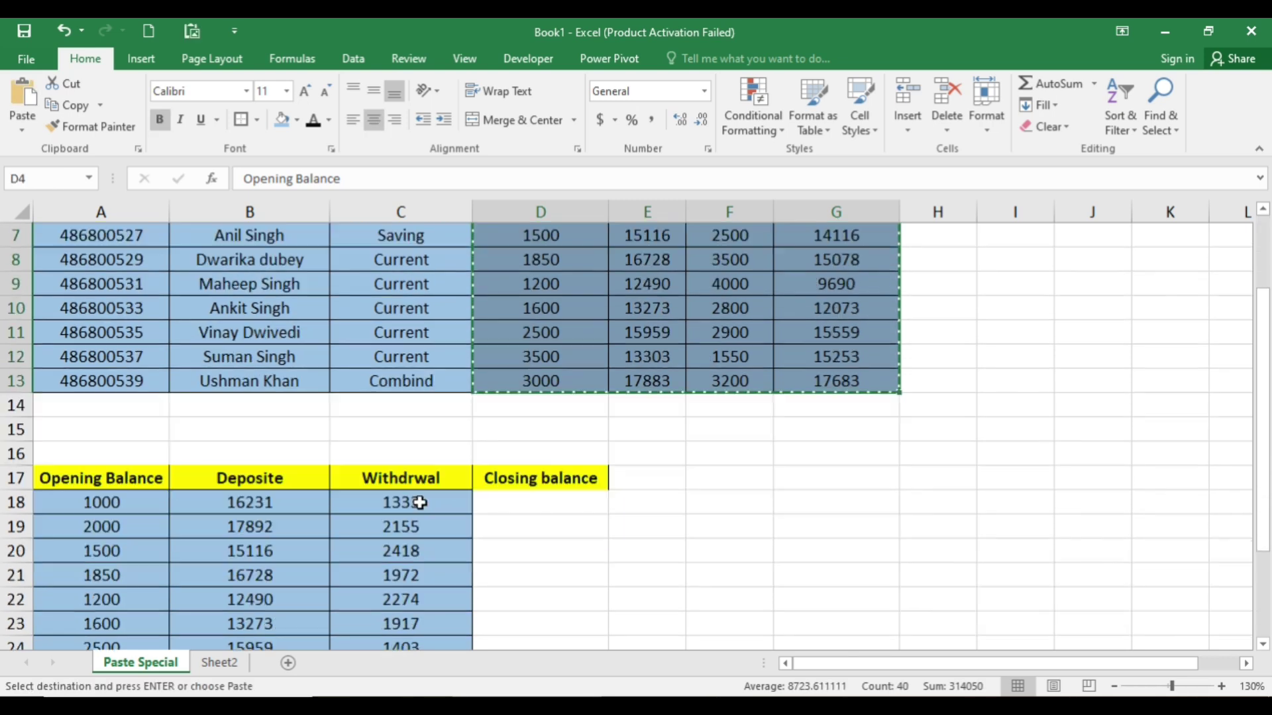
{"action": "left_click", "coordinate": [76, 404]}
{"action": "scroll", "coordinate": [76, 403], "scroll_direction": "down", "scroll_amount": 1}
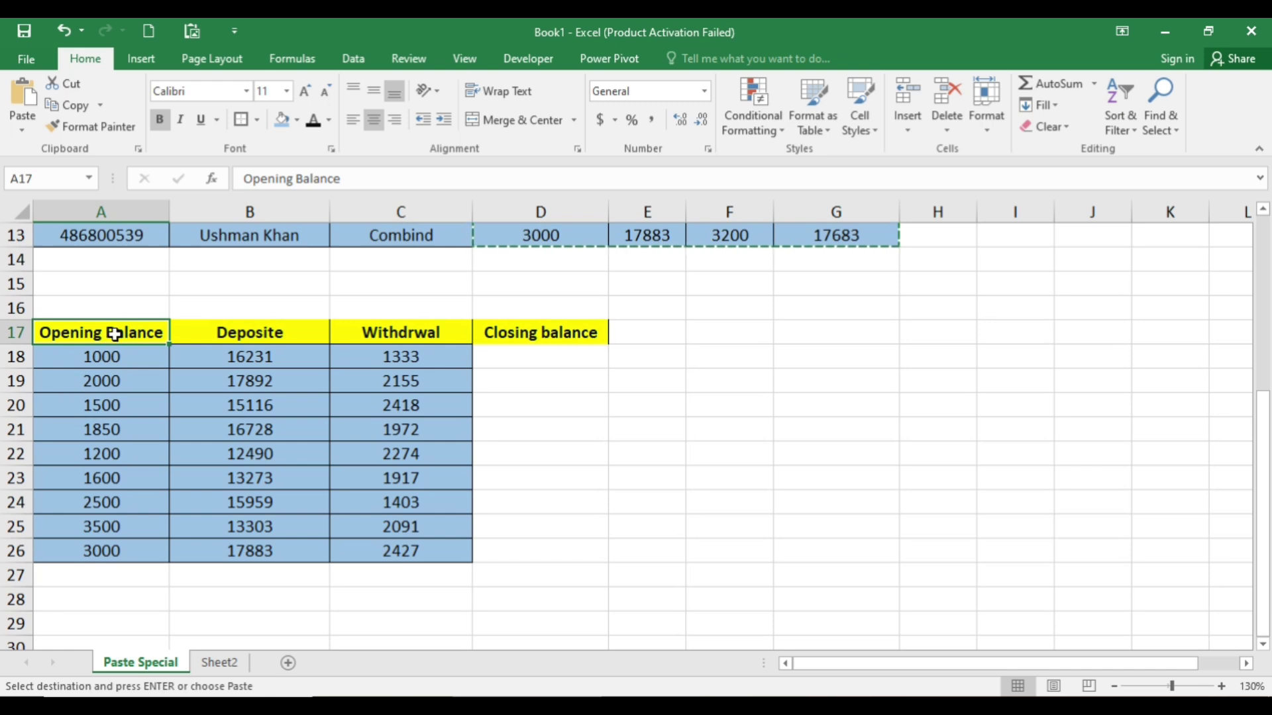
{"action": "key", "text": "ctrl+alt+v"}
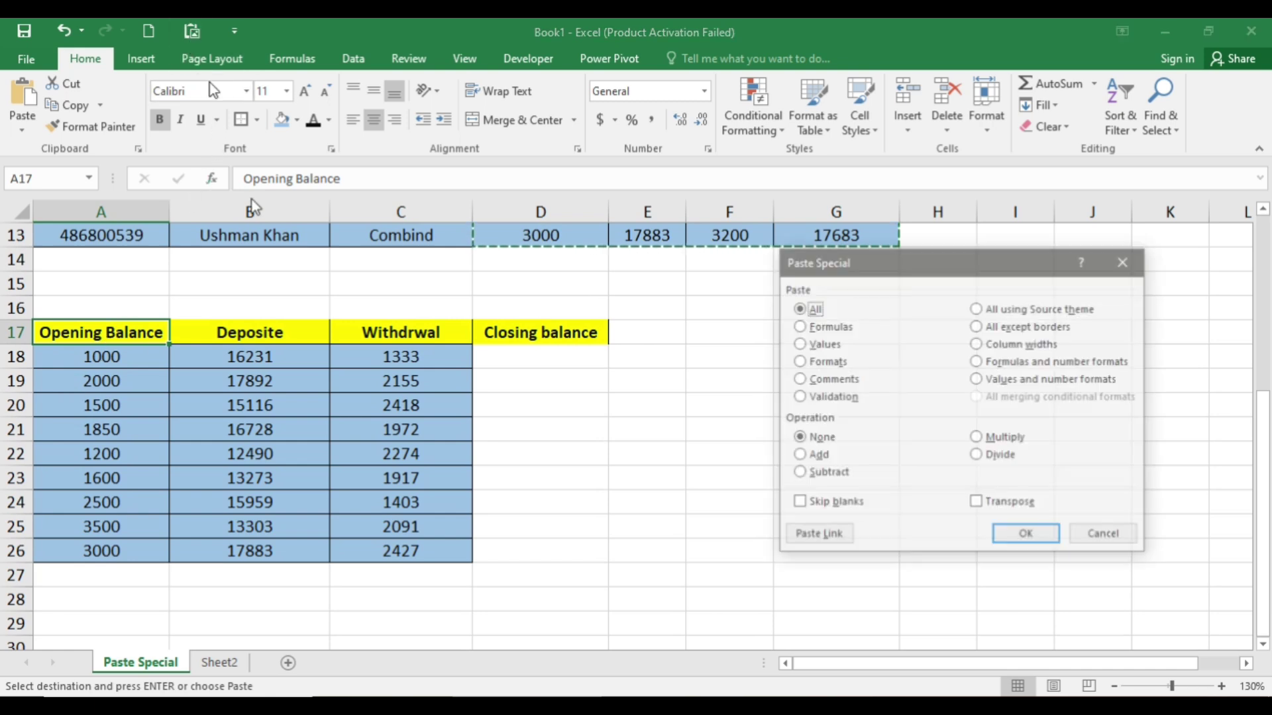
{"action": "left_click_drag", "start_coordinate": [807, 266], "coordinate": [736, 267]}
{"action": "left_click", "coordinate": [738, 326]}
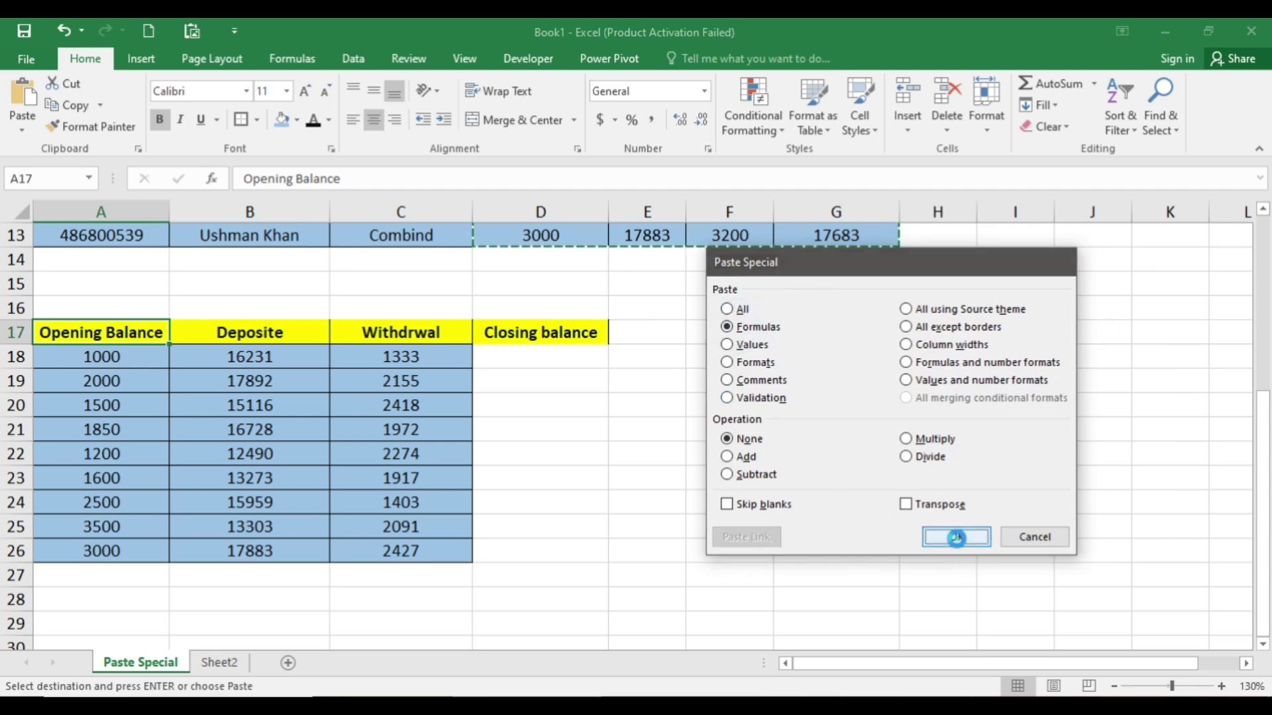
{"action": "left_click", "coordinate": [956, 537]}
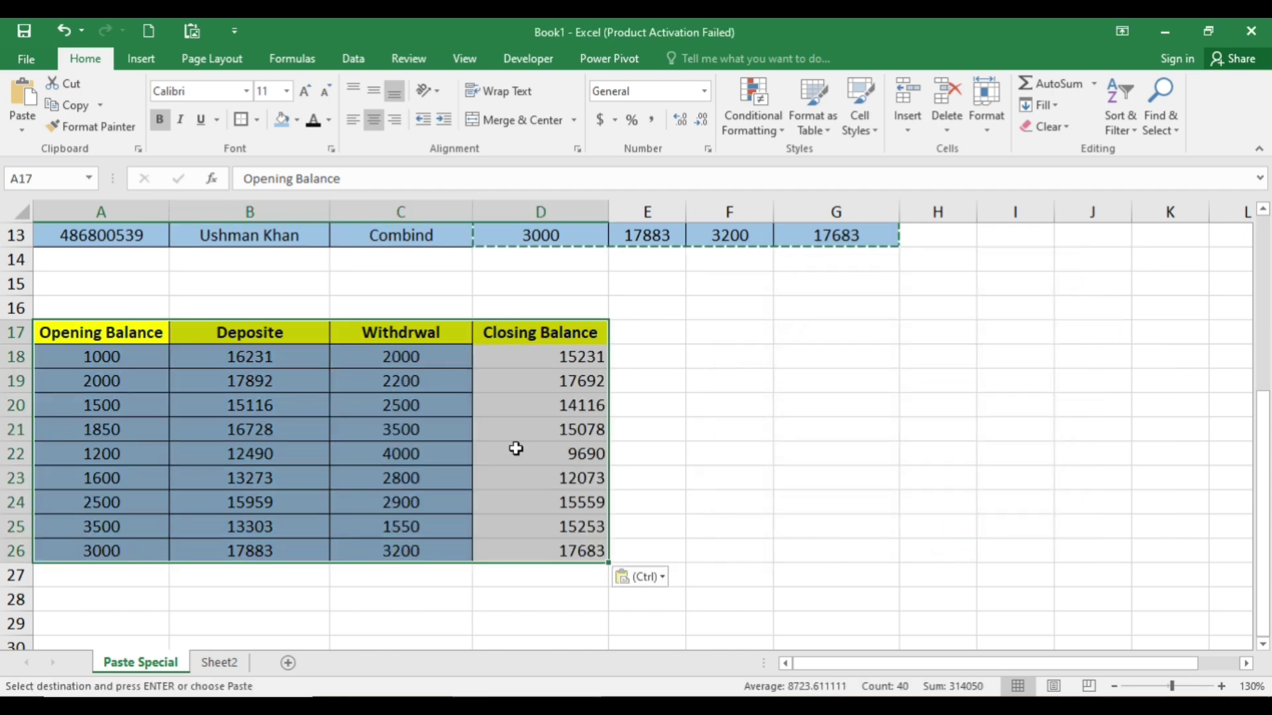
{"action": "left_click", "coordinate": [544, 365]}
{"action": "double_click", "coordinate": [546, 363]}
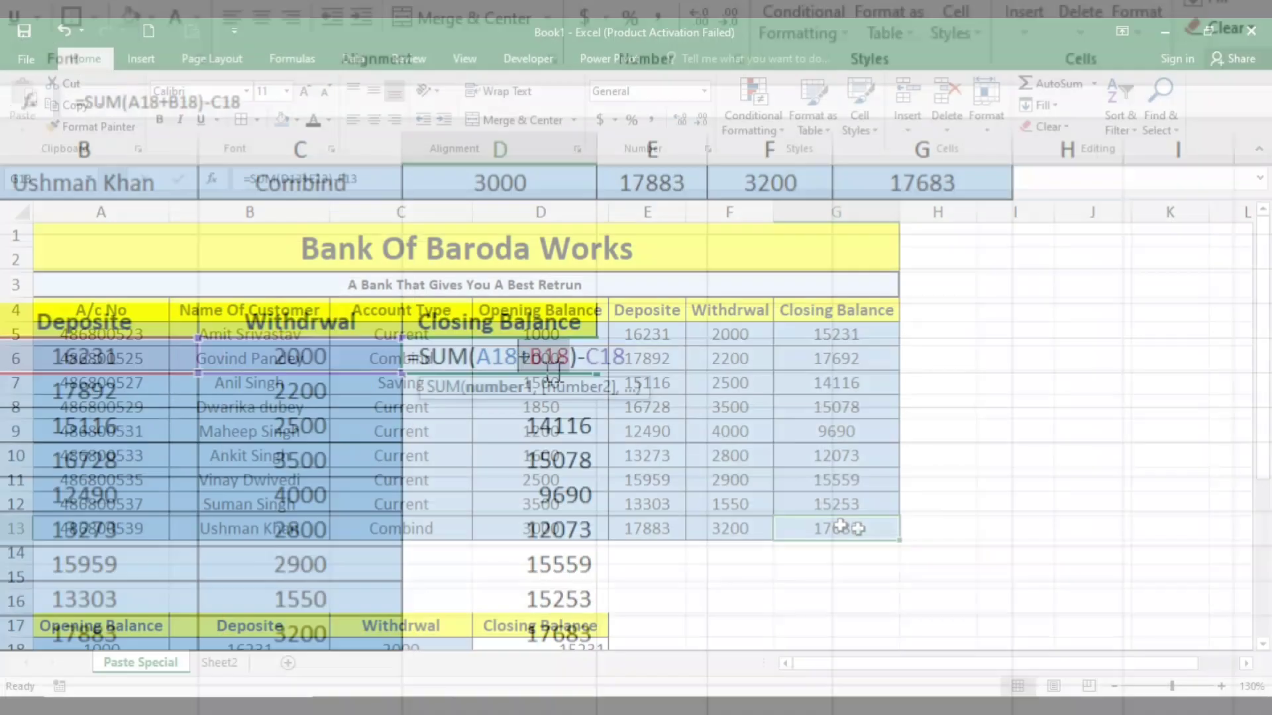
Copy the full account table A4:G13, paste only its values starting at A30, and check the content of G31.
{"action": "left_click_drag", "start_coordinate": [853, 527], "coordinate": [95, 304]}
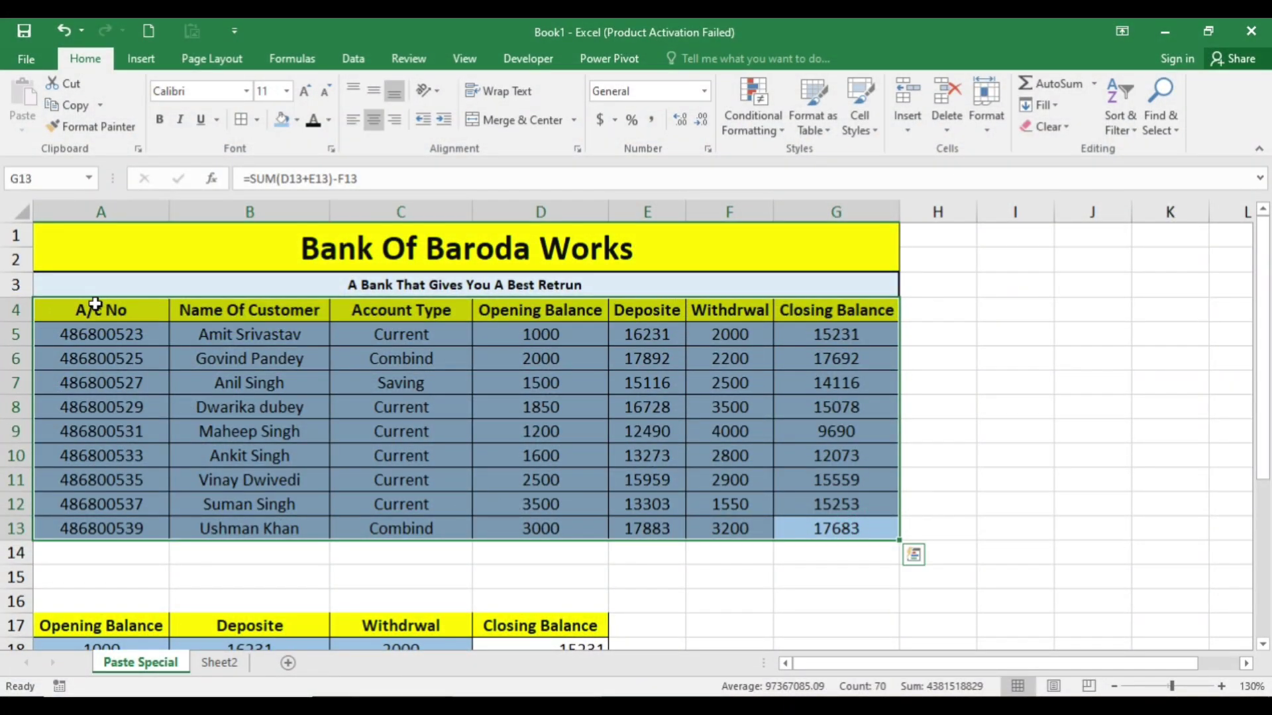
{"action": "key", "text": "ctrl+c"}
{"action": "scroll", "coordinate": [304, 332], "scroll_direction": "down", "scroll_amount": 9}
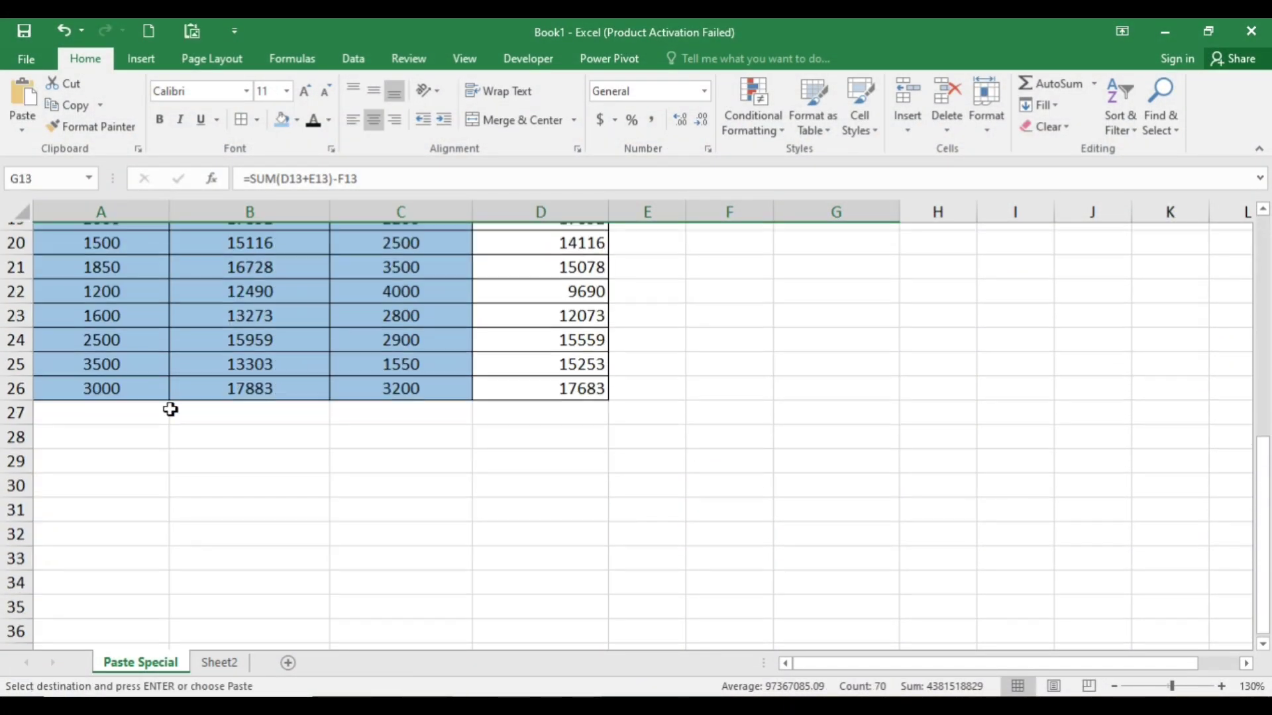
{"action": "left_click", "coordinate": [125, 273]}
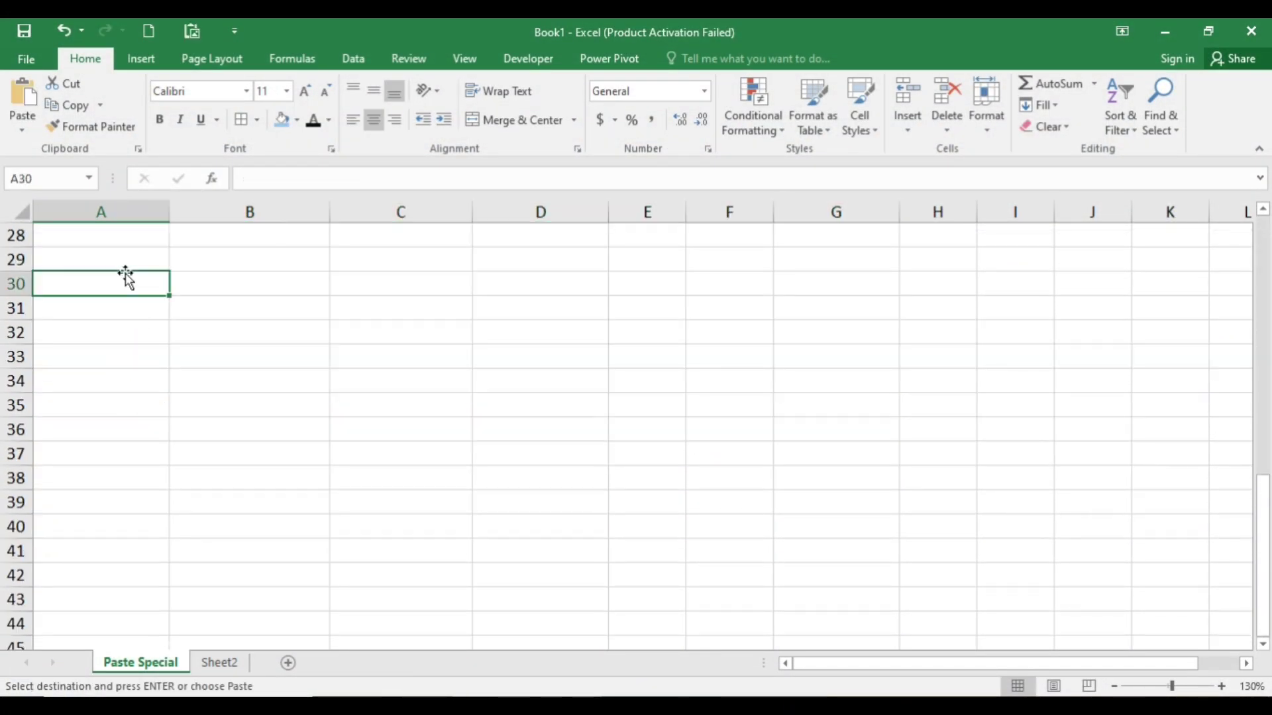
{"action": "left_click", "coordinate": [194, 35]}
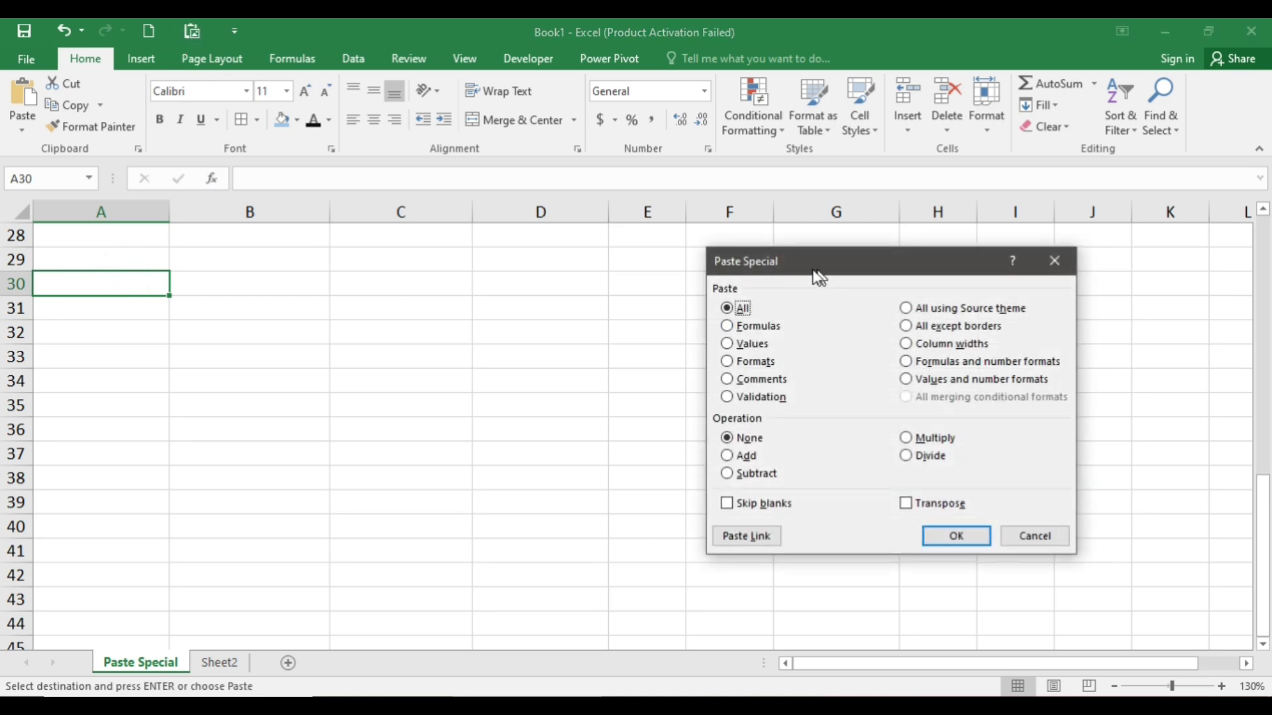
{"action": "left_click_drag", "start_coordinate": [814, 269], "coordinate": [561, 222]}
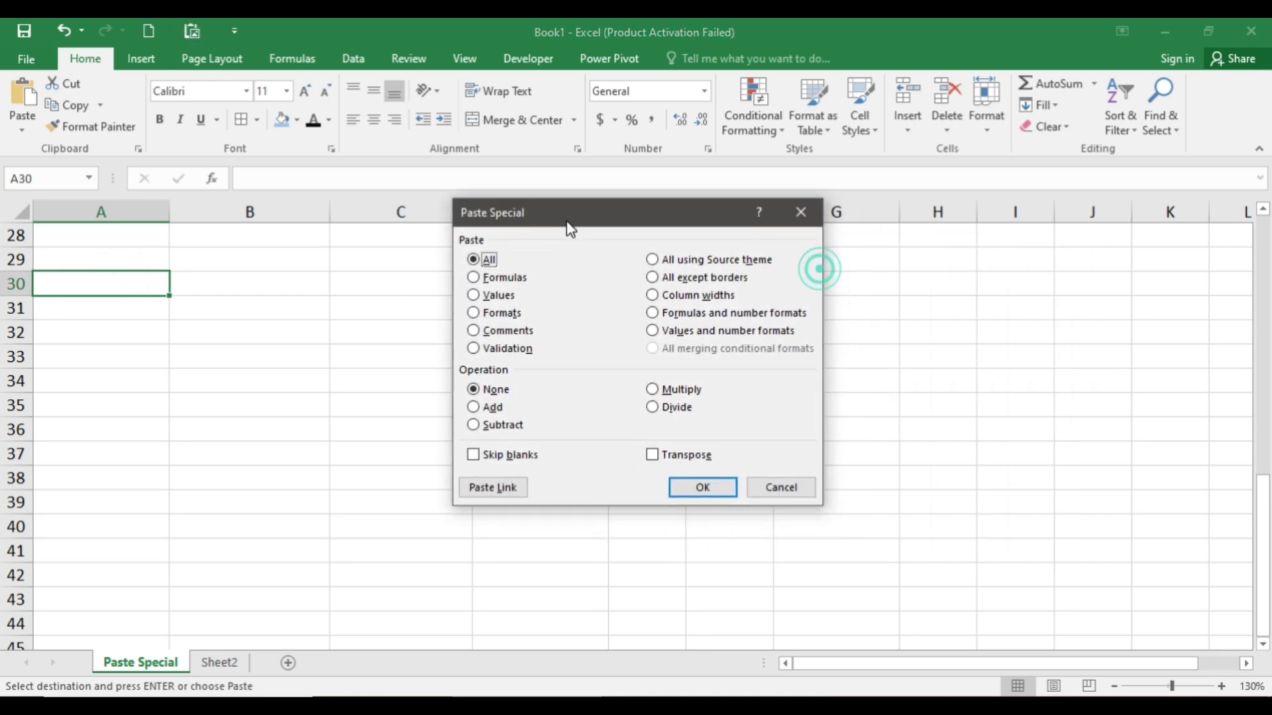
{"action": "left_click", "coordinate": [475, 296]}
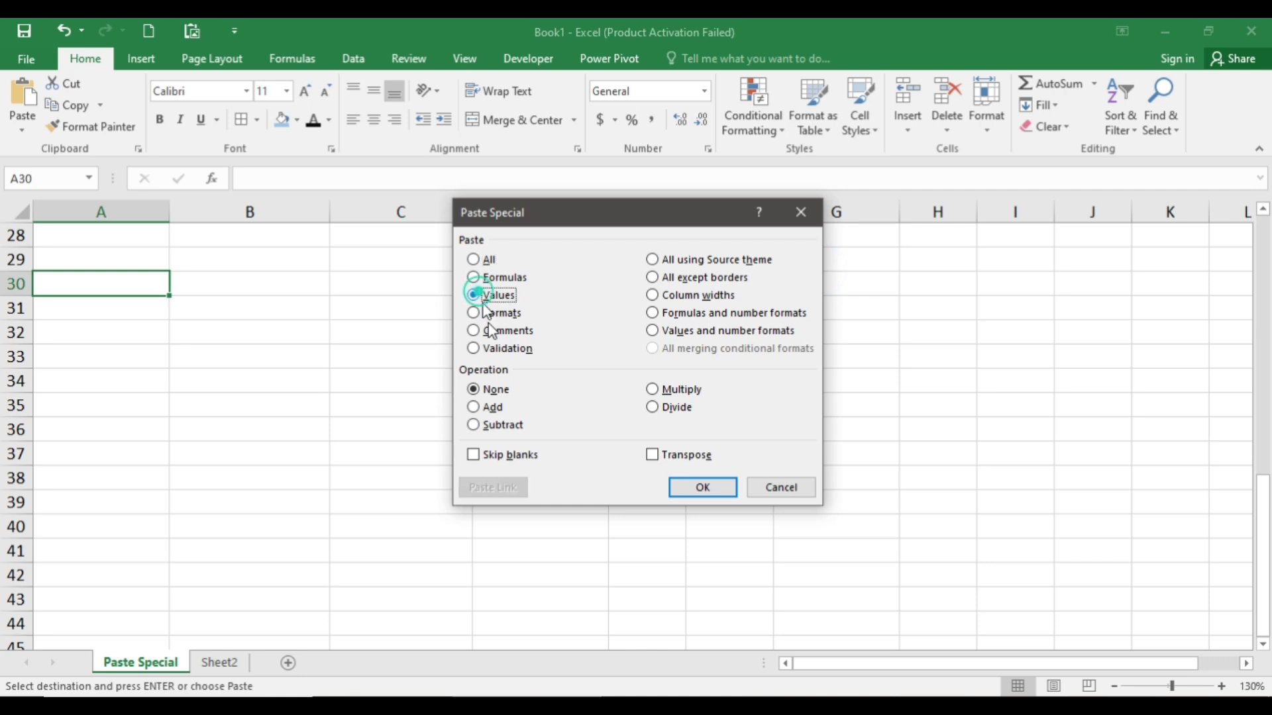
{"action": "left_click", "coordinate": [700, 489]}
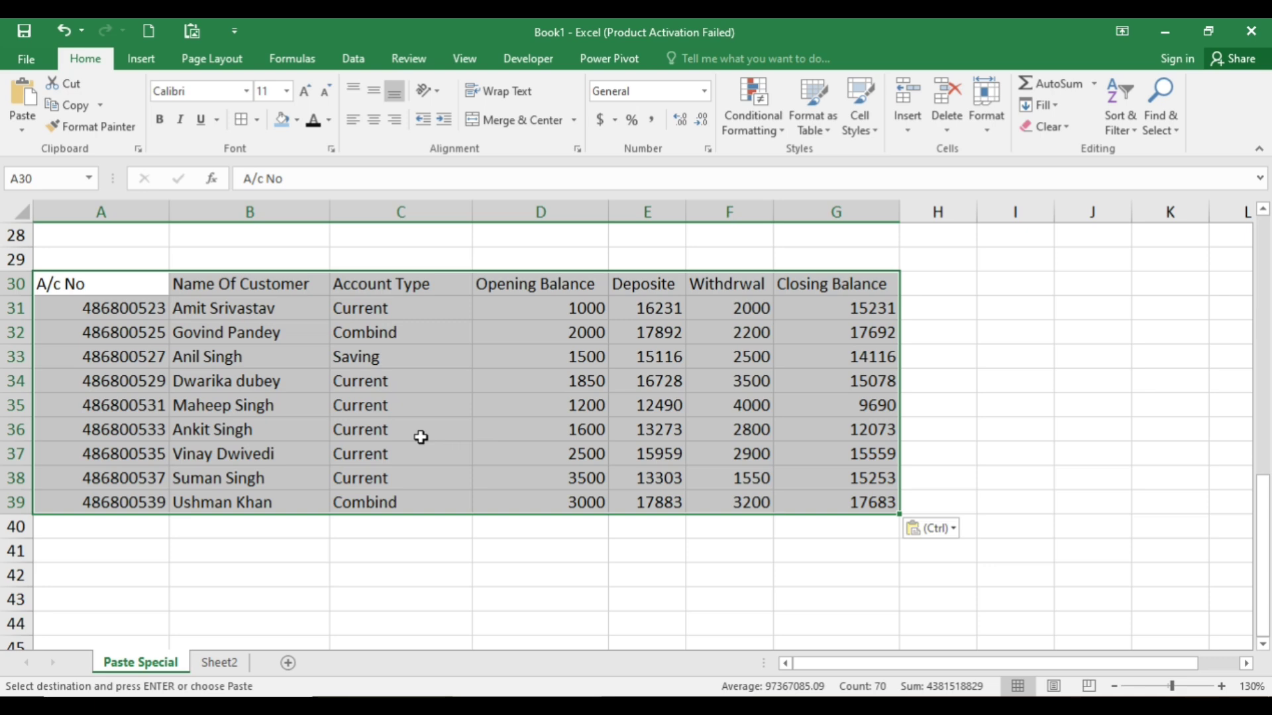
{"action": "double_click", "coordinate": [843, 312]}
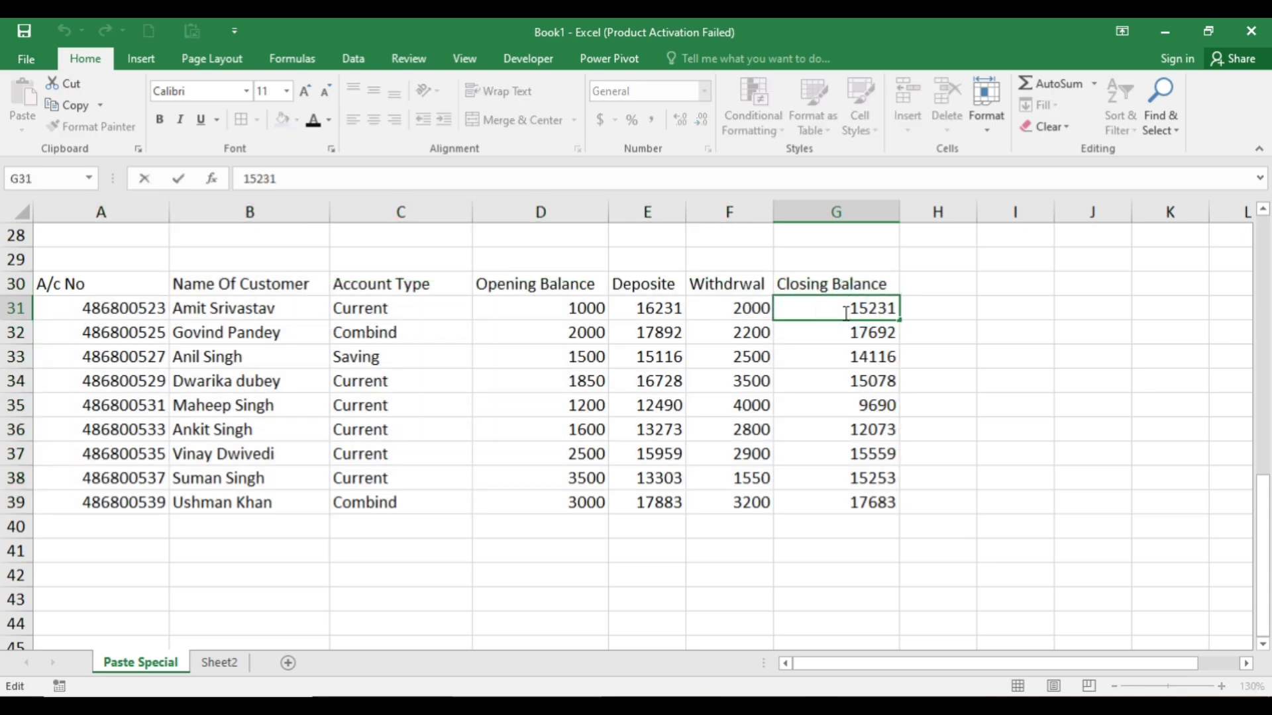
{"action": "key", "text": "Return"}
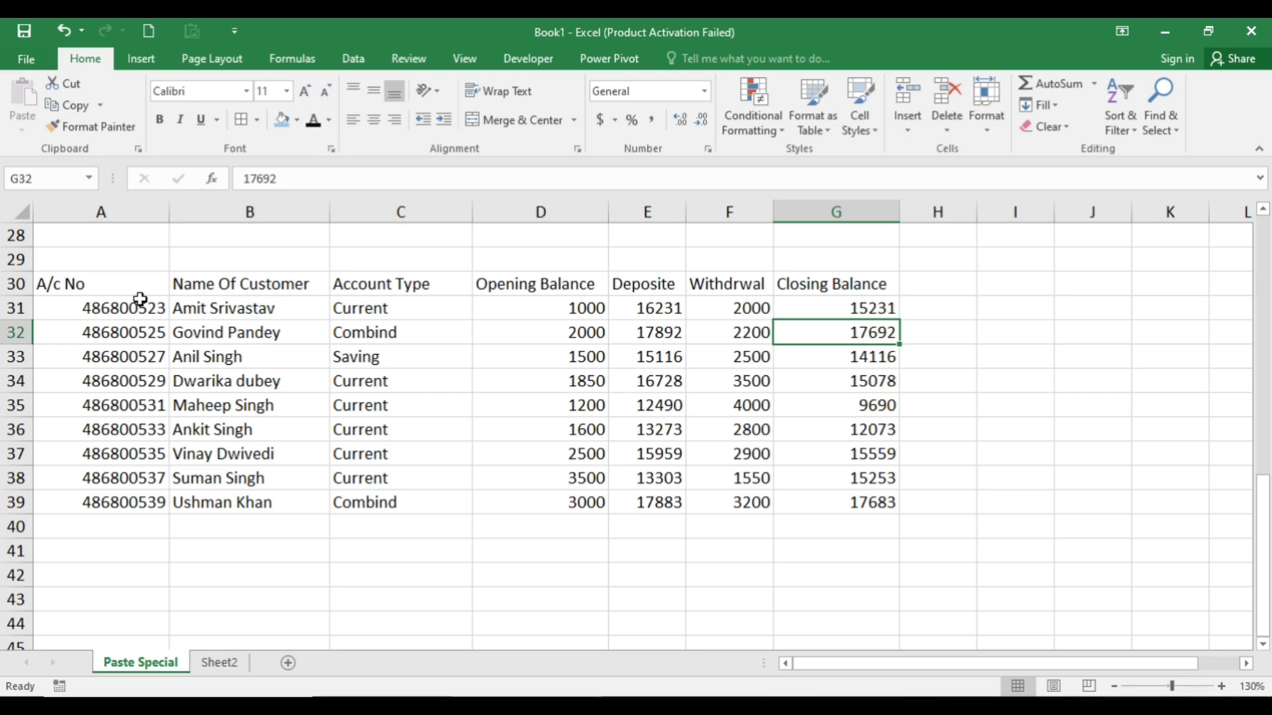
Clear the values-only copy of the account table from rows 30 to 39.
{"action": "left_click_drag", "start_coordinate": [855, 528], "coordinate": [82, 265]}
{"action": "key", "text": "Delete"}
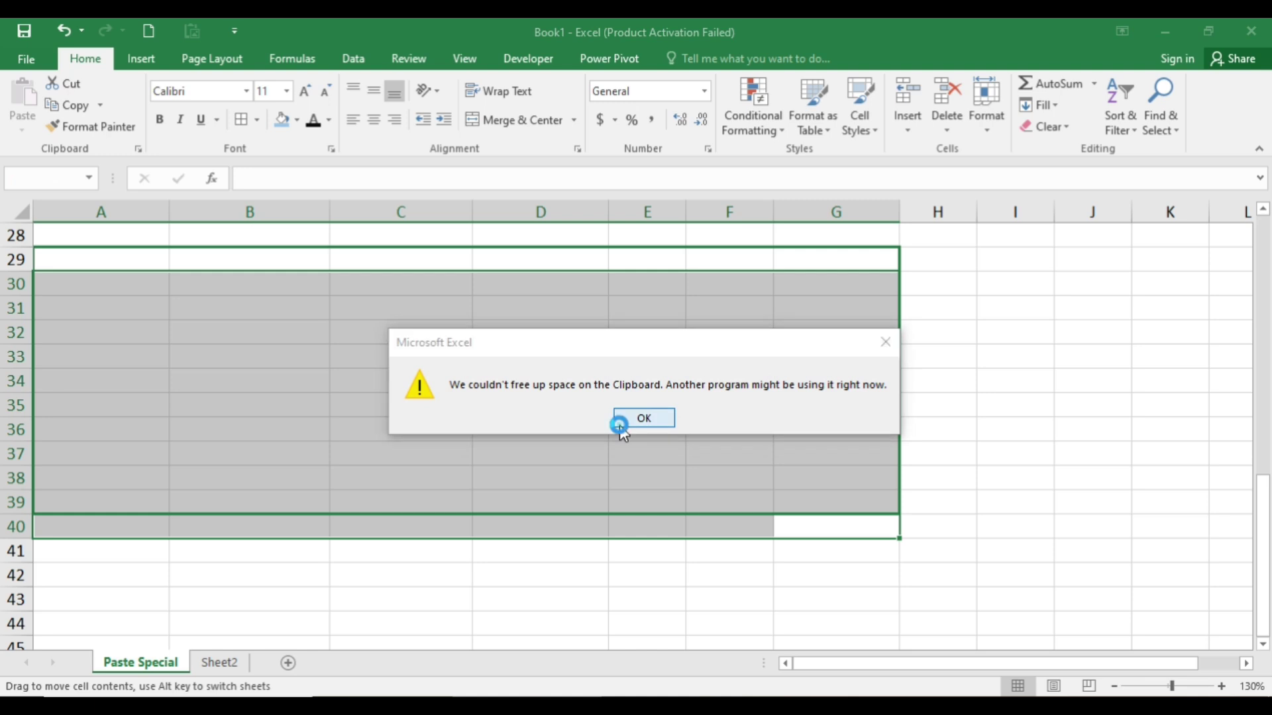
{"action": "left_click", "coordinate": [619, 425]}
{"action": "left_click", "coordinate": [347, 435]}
Fill the range B30:E39 with the formula =RANDBETWEEN(100,250).
{"action": "left_click", "coordinate": [281, 289]}
{"action": "left_click_drag", "start_coordinate": [282, 289], "coordinate": [616, 490]}
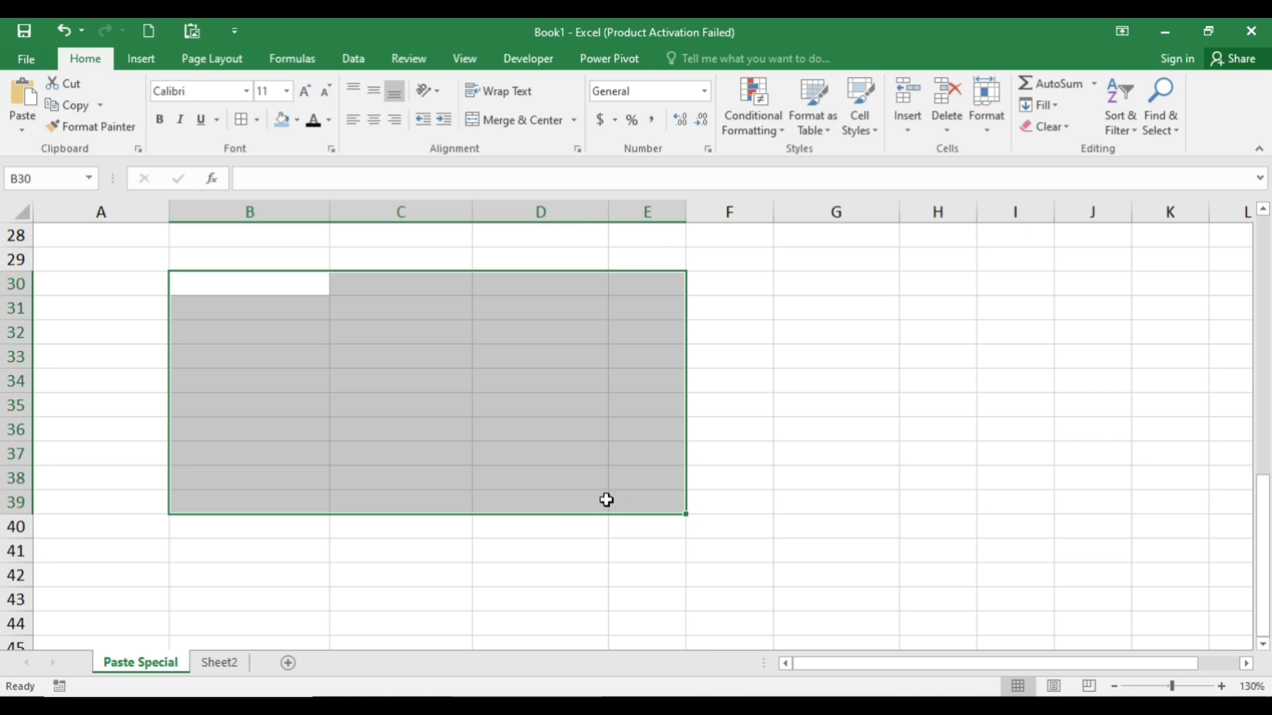
{"action": "type", "text": "=rand"}
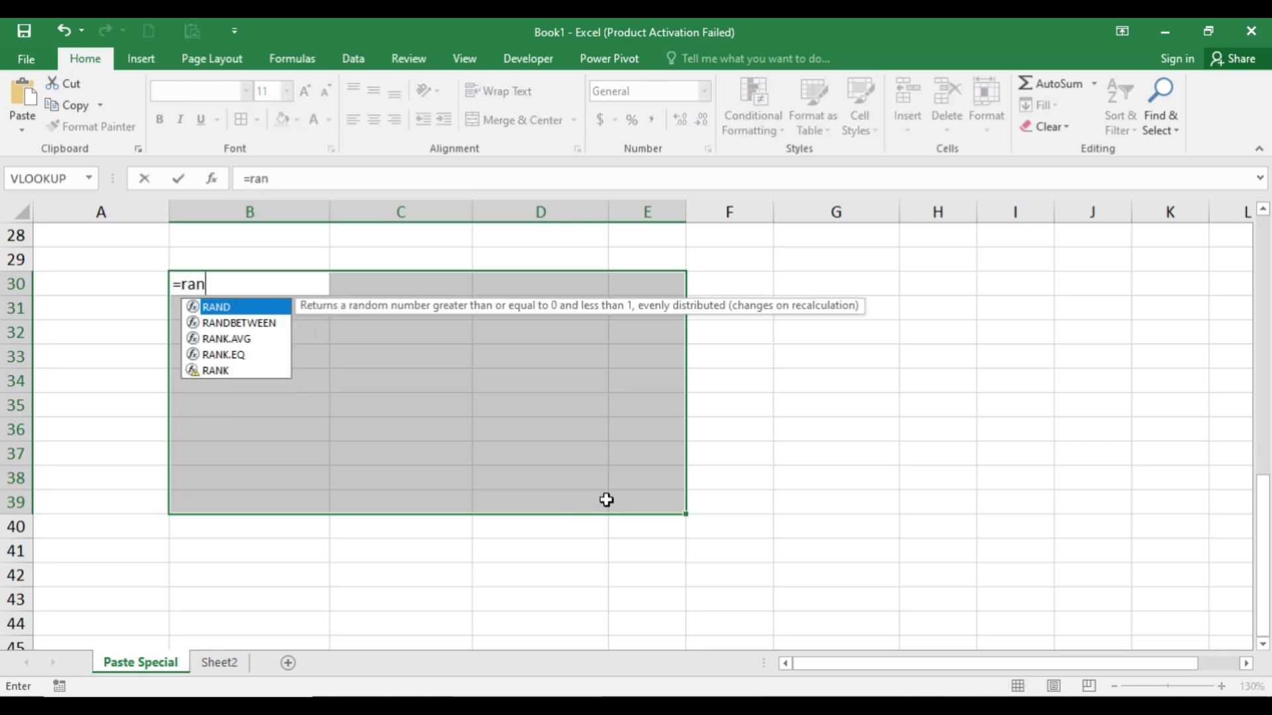
{"action": "key", "text": "Down"}
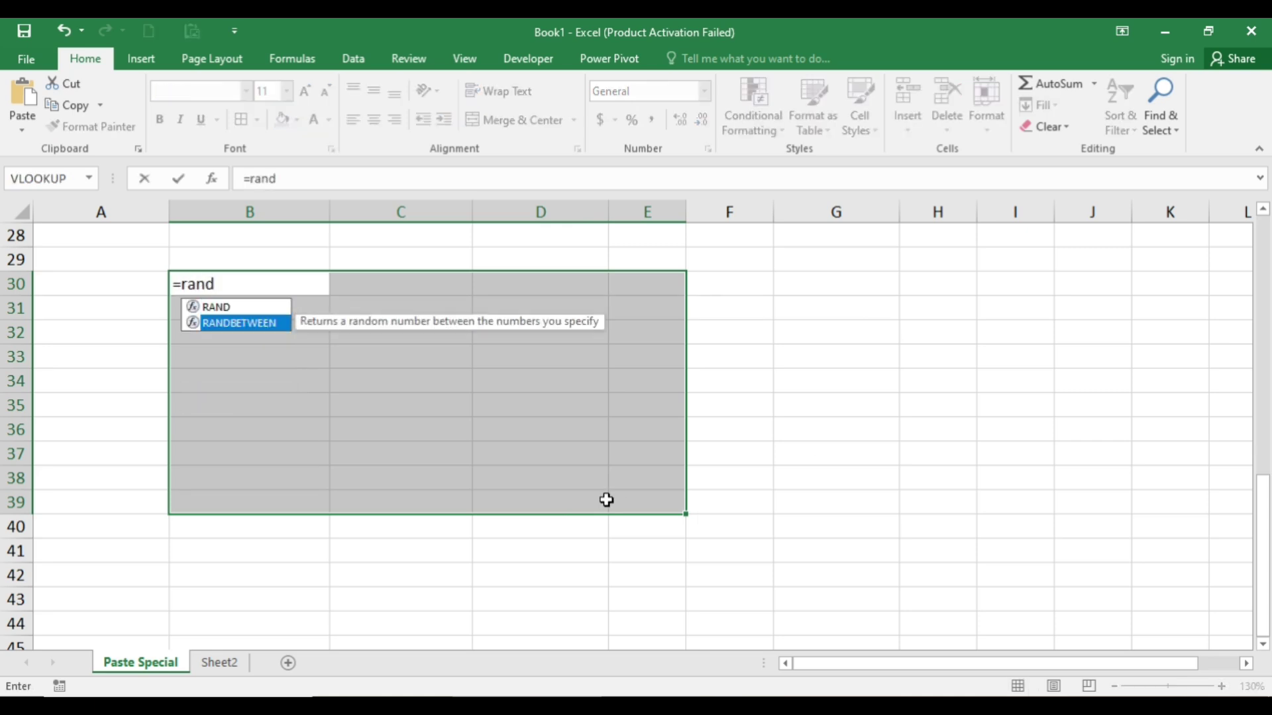
{"action": "key", "text": "Tab"}
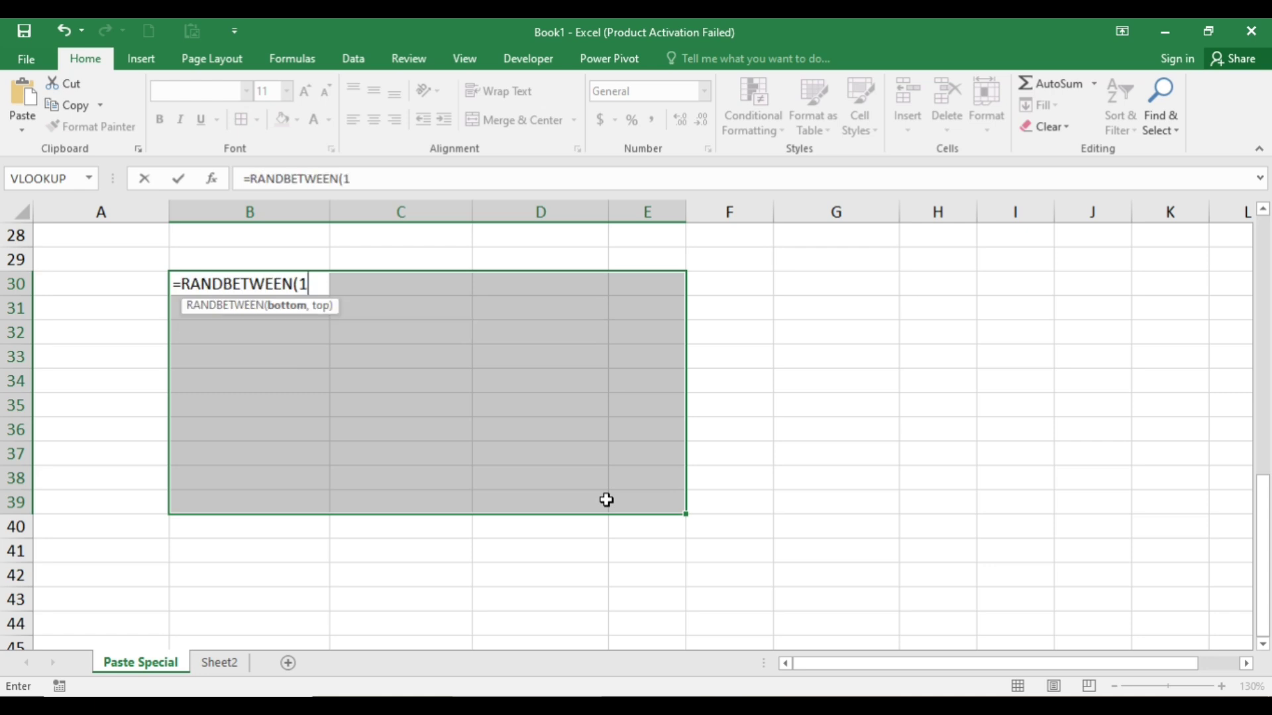
{"action": "type", "text": "100,250"}
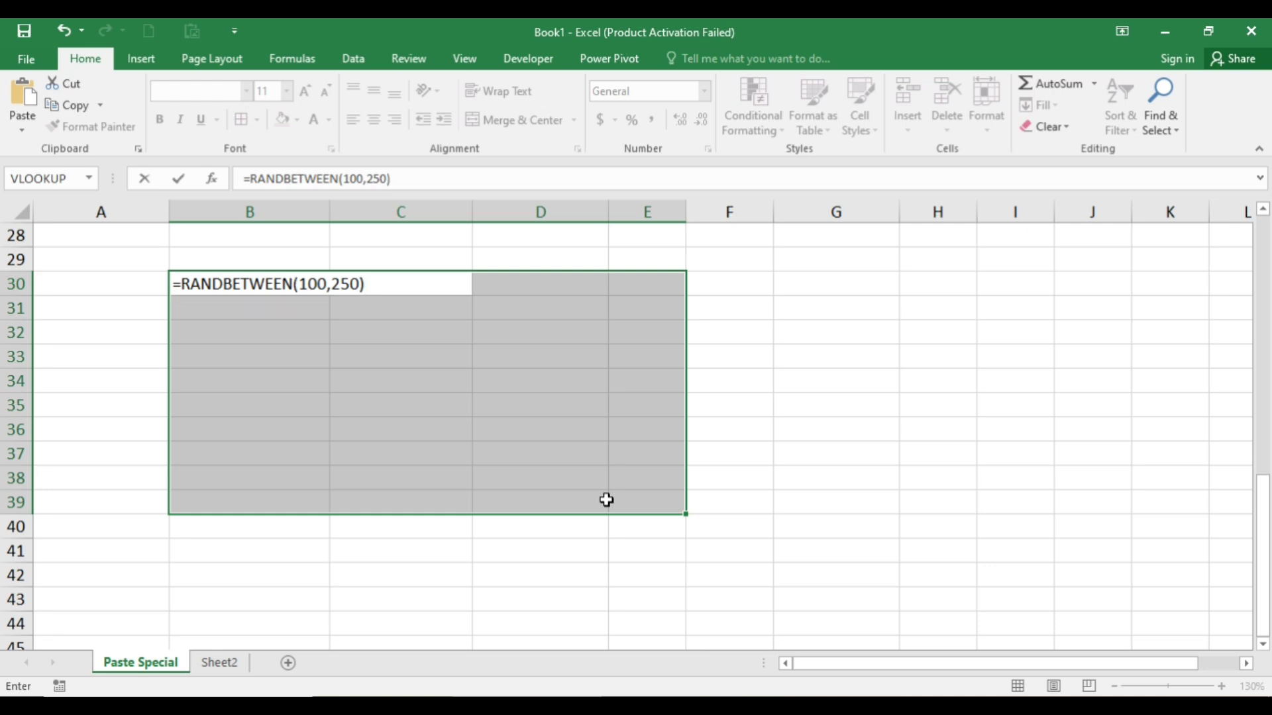
{"action": "key", "text": "ctrl+Return"}
{"action": "key", "text": "ctrl+q"}
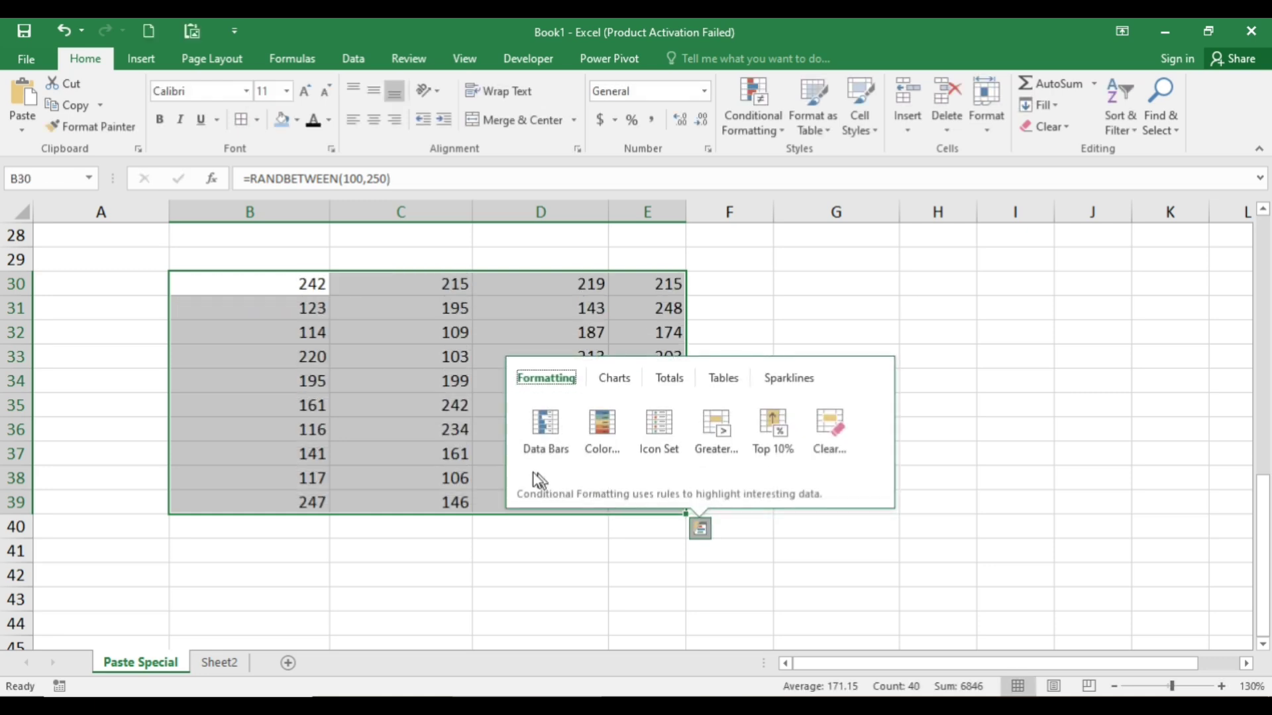
{"action": "left_click", "coordinate": [469, 492]}
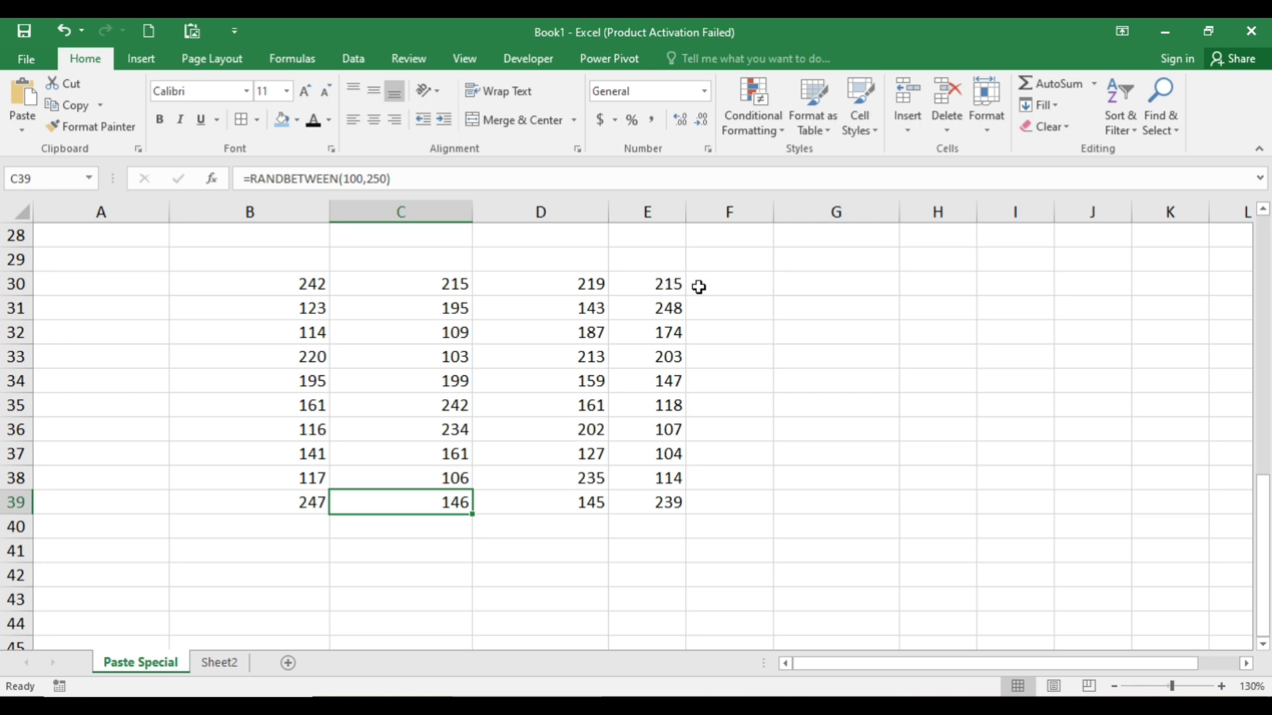
Enter =SUM(B30:E30) in F30, fill it down through F39, and check the formula in F30.
{"action": "left_click", "coordinate": [698, 286]}
{"action": "type", "text": "=sum"}
{"action": "key", "text": "Tab"}
{"action": "left_click_drag", "start_coordinate": [314, 285], "coordinate": [662, 287]}
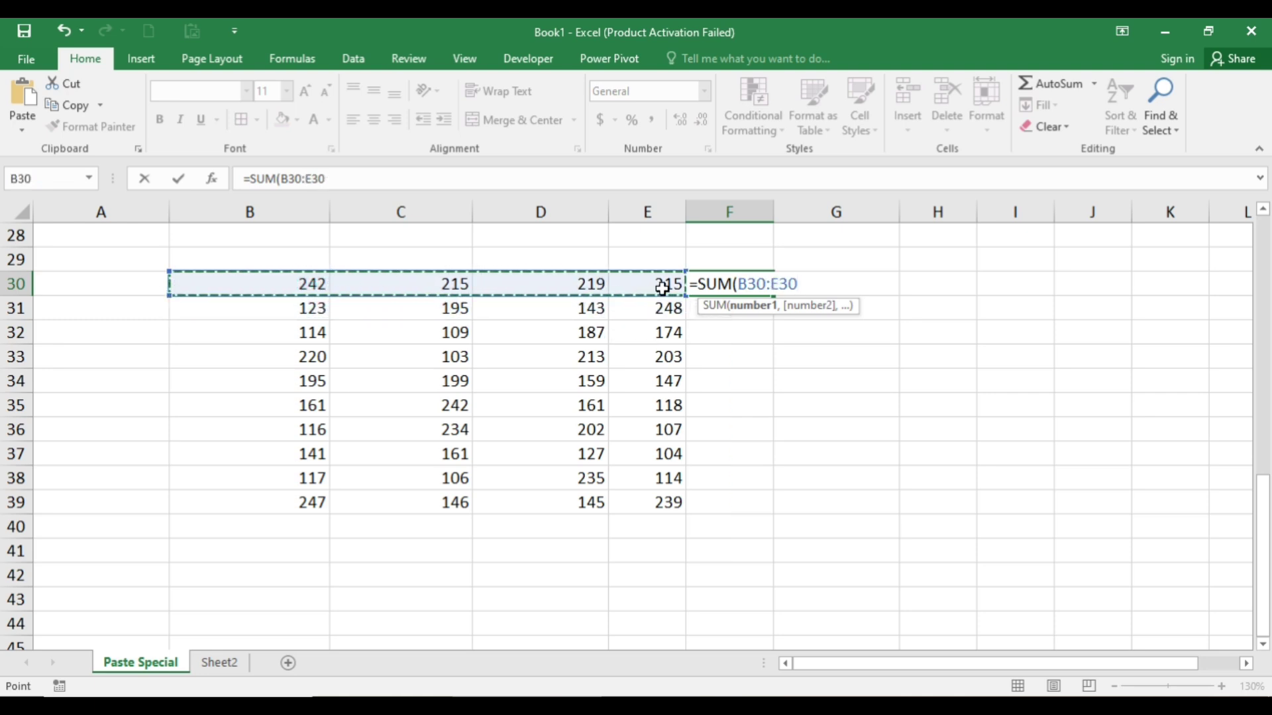
{"action": "key", "text": "Return"}
{"action": "left_click", "coordinate": [751, 281]}
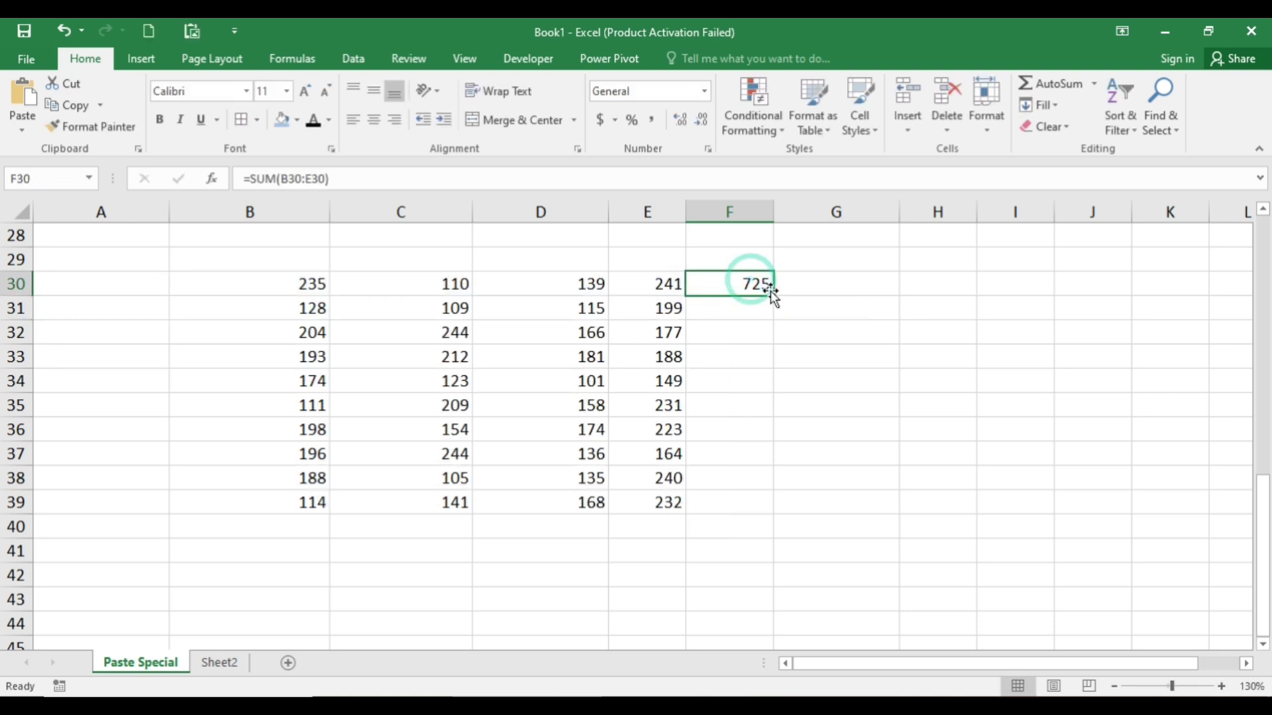
{"action": "double_click", "coordinate": [773, 296]}
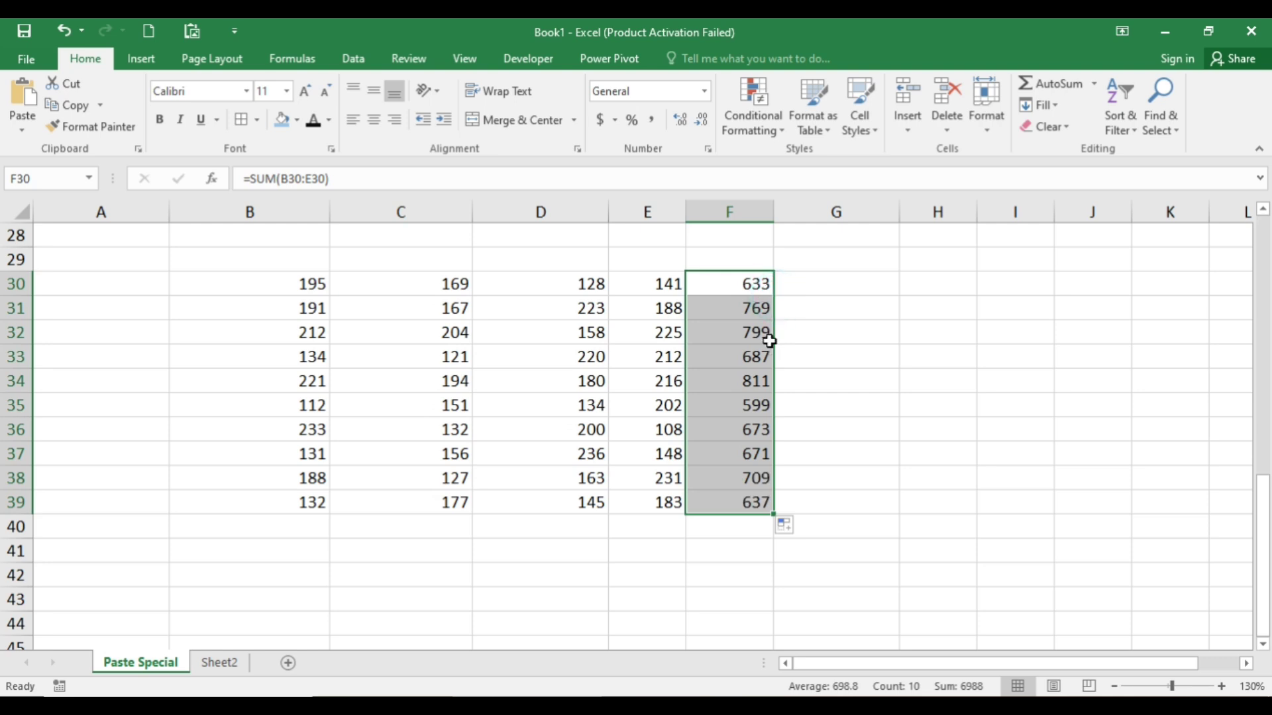
{"action": "left_click", "coordinate": [793, 308]}
{"action": "double_click", "coordinate": [747, 285]}
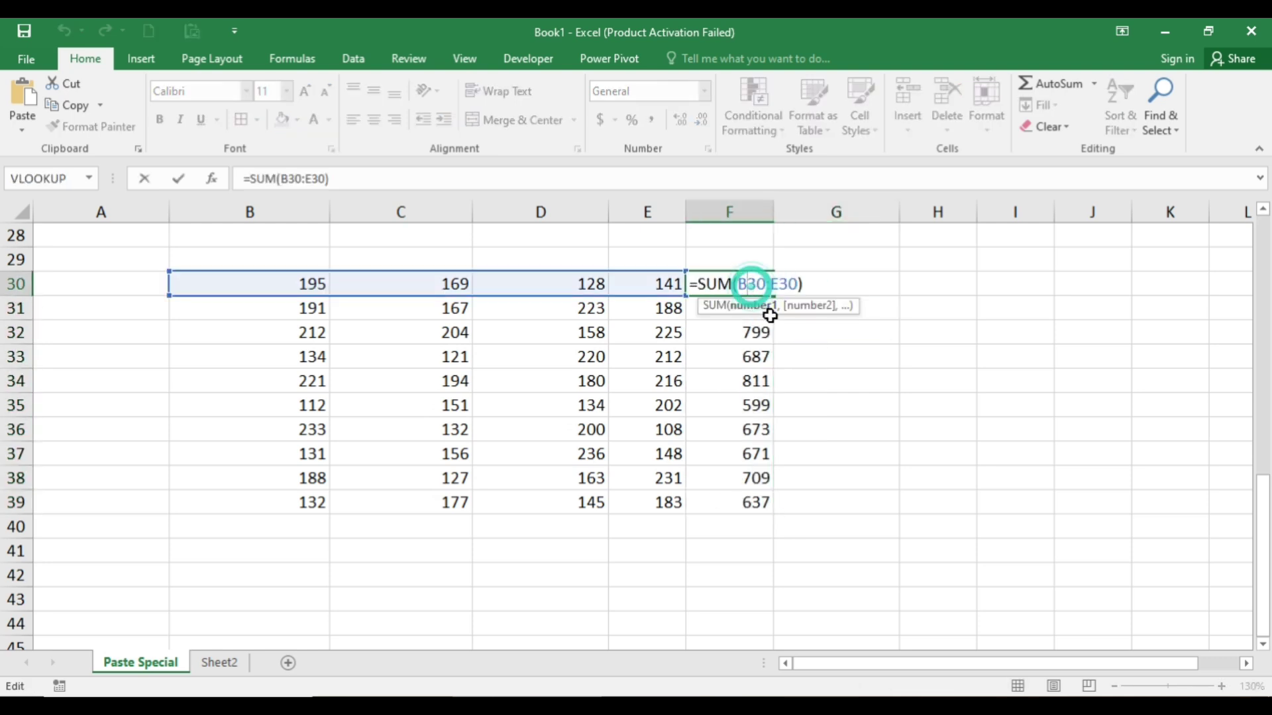
{"action": "key", "text": "Return"}
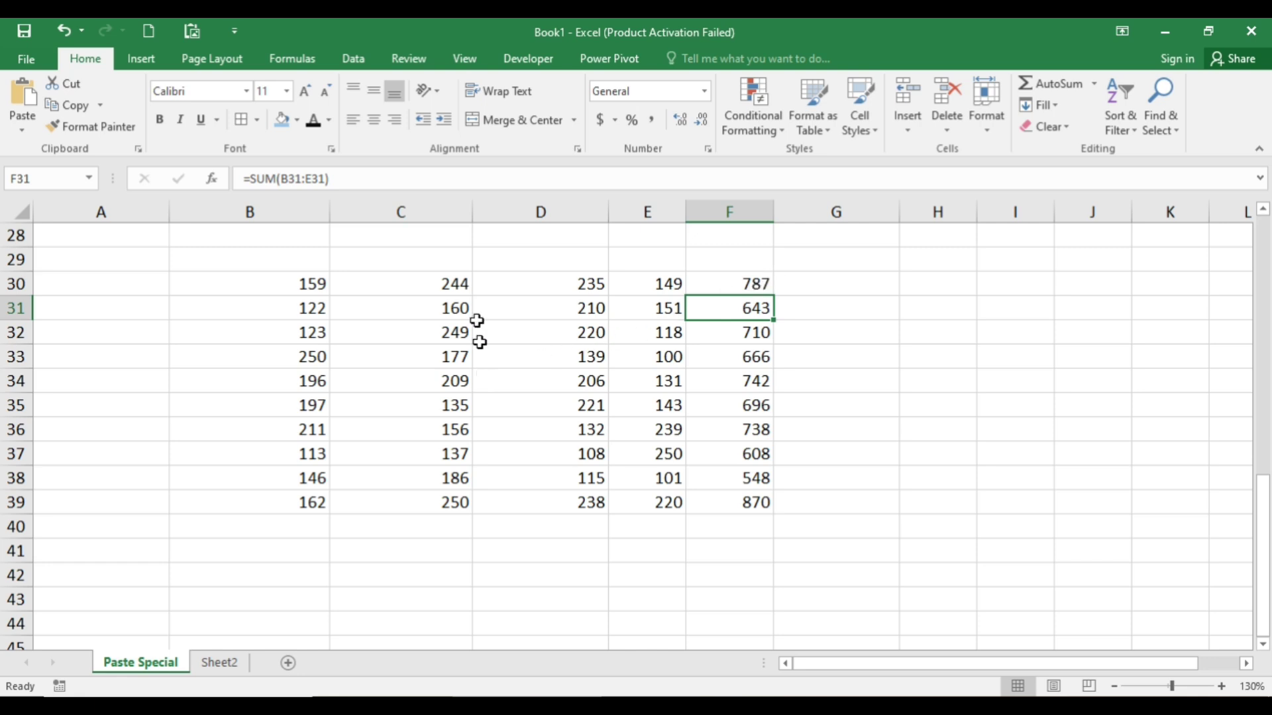
Enter the label "formula" in D29 above the block of random numbers.
{"action": "left_click", "coordinate": [492, 260]}
{"action": "type", "text": "formula"}
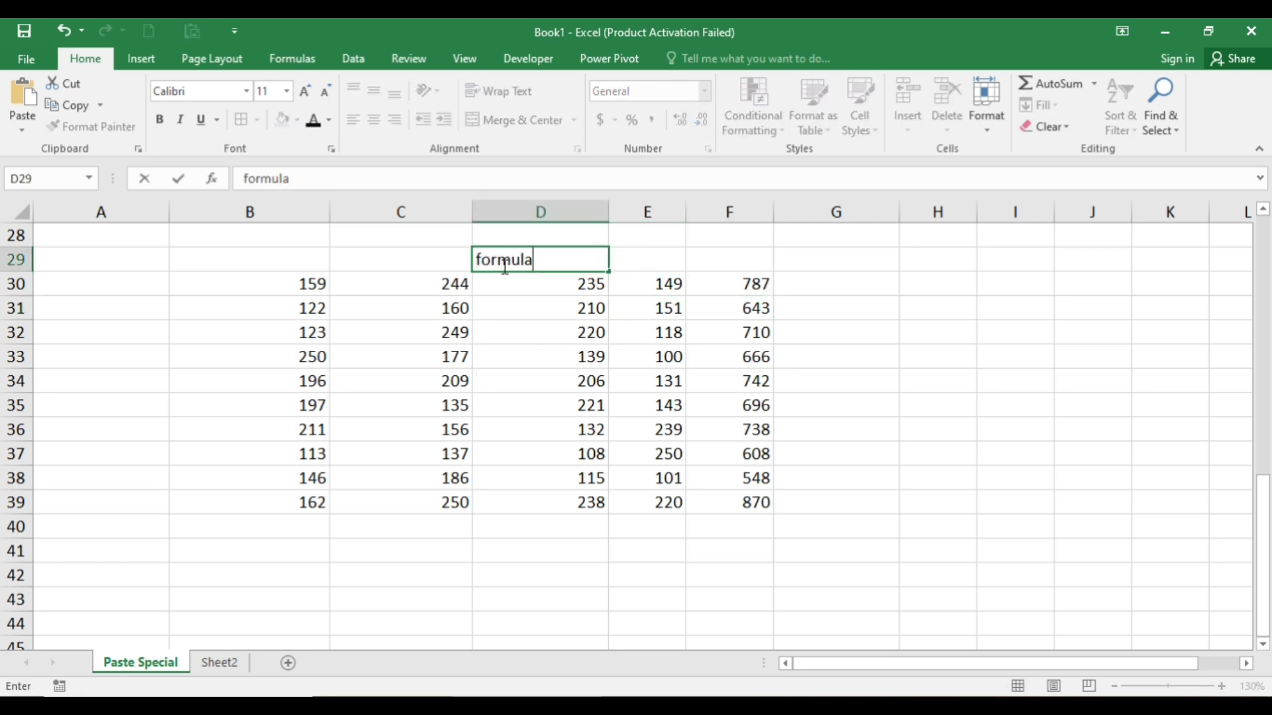
{"action": "key", "text": "Return"}
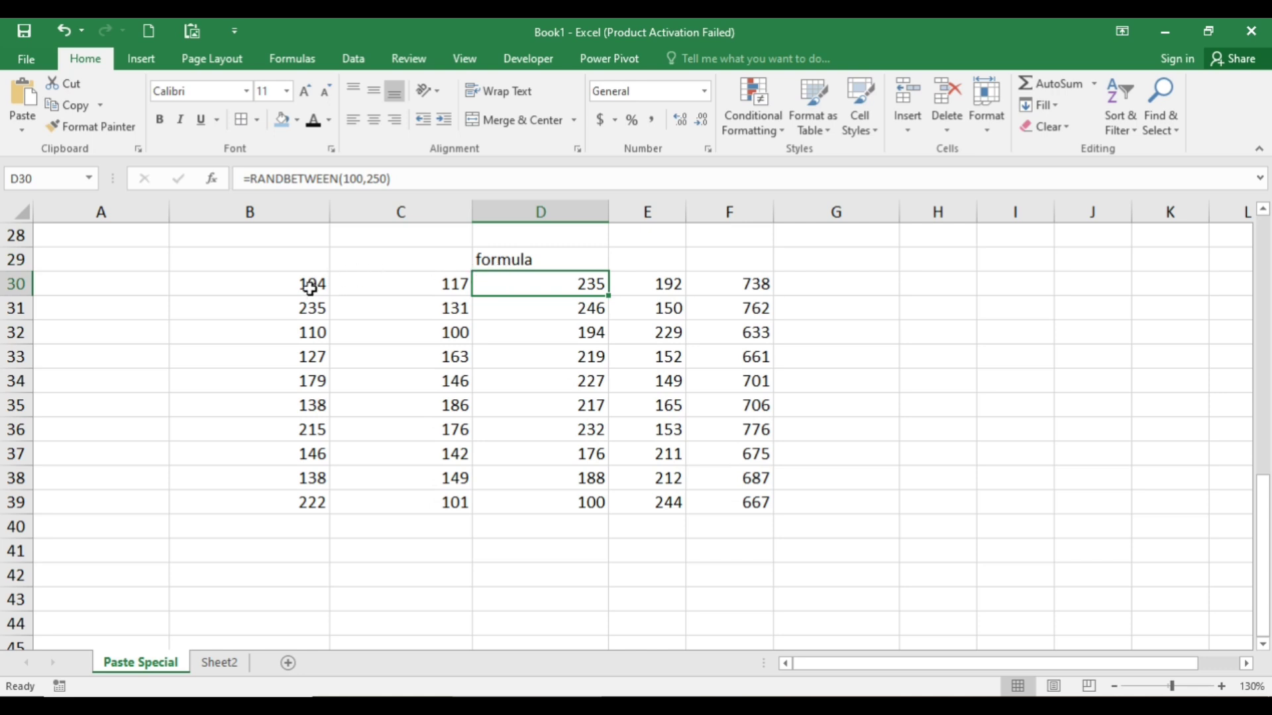
Copy B30:F39, paste it over itself as values only, and check the content of cells in column B.
{"action": "left_click_drag", "start_coordinate": [310, 285], "coordinate": [729, 503]}
{"action": "key", "text": "ctrl+c"}
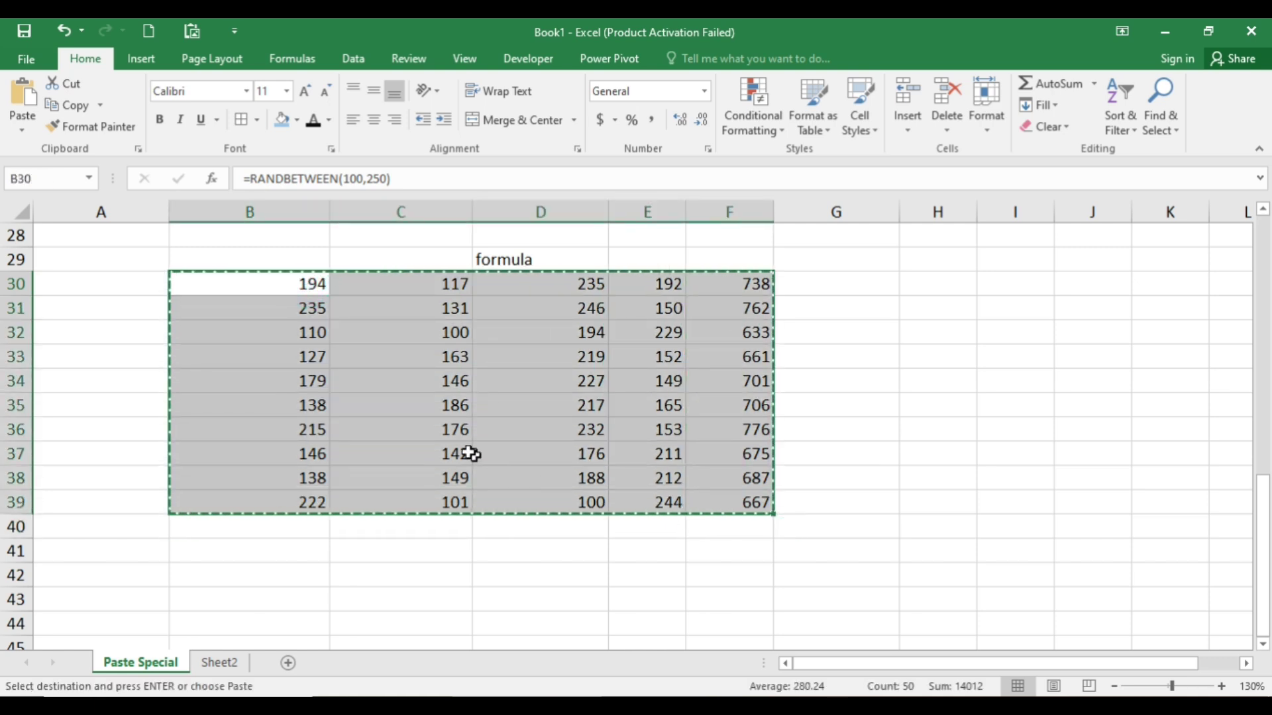
{"action": "scroll", "coordinate": [326, 485], "scroll_direction": "down", "scroll_amount": 1}
{"action": "scroll", "coordinate": [327, 483], "scroll_direction": "up", "scroll_amount": 1}
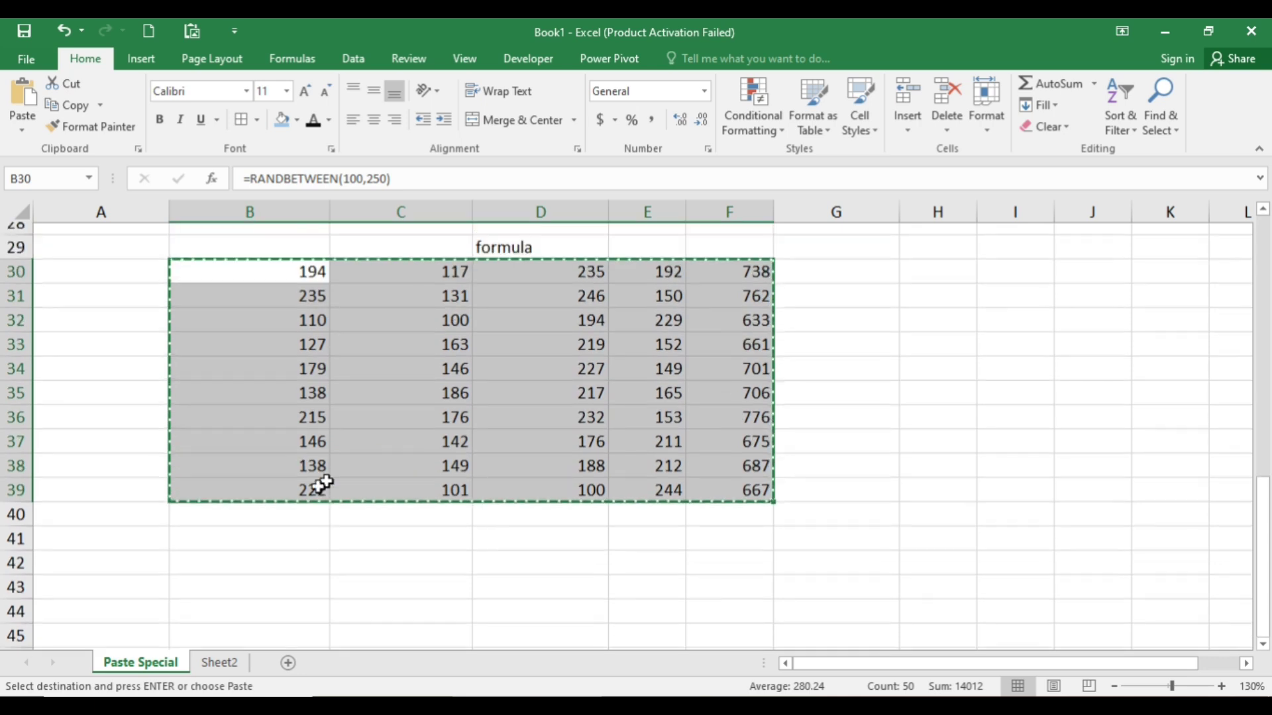
{"action": "key", "text": "ctrl+alt+v"}
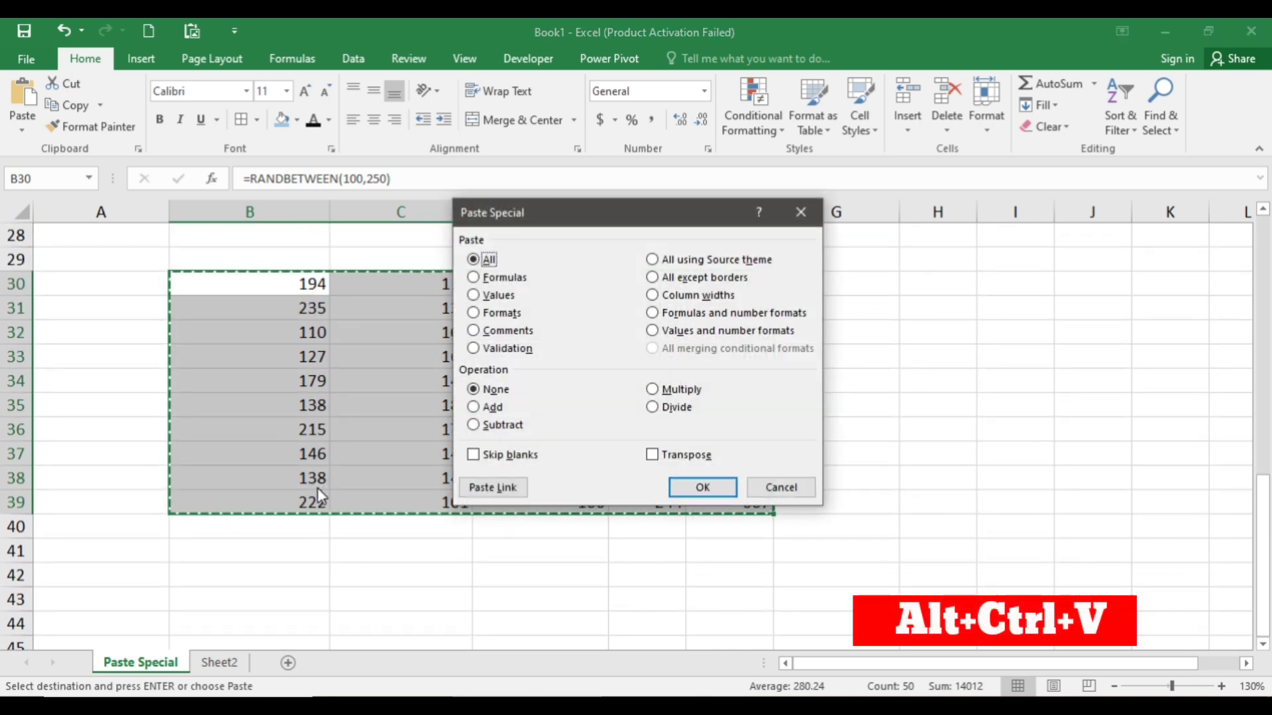
{"action": "left_click", "coordinate": [494, 296]}
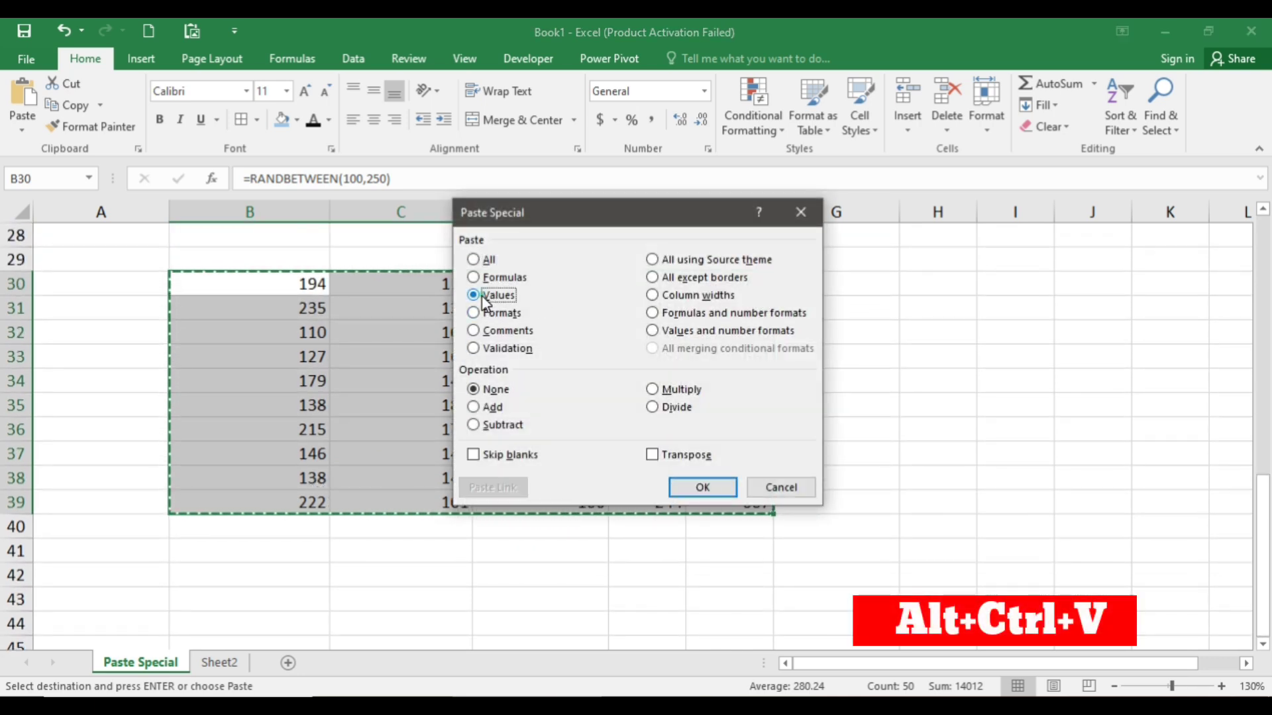
{"action": "left_click", "coordinate": [704, 488]}
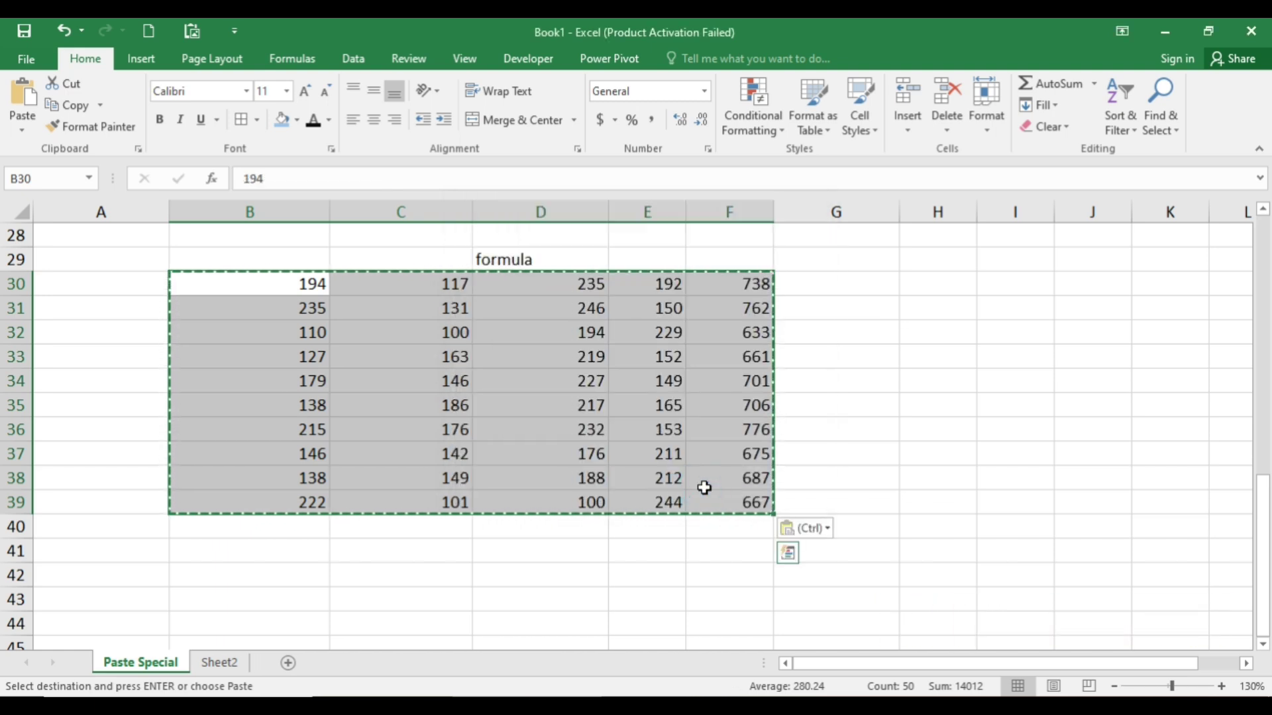
{"action": "left_click", "coordinate": [321, 284]}
{"action": "left_click", "coordinate": [308, 352]}
{"action": "left_click", "coordinate": [351, 374]}
{"action": "triple_click", "coordinate": [308, 377]}
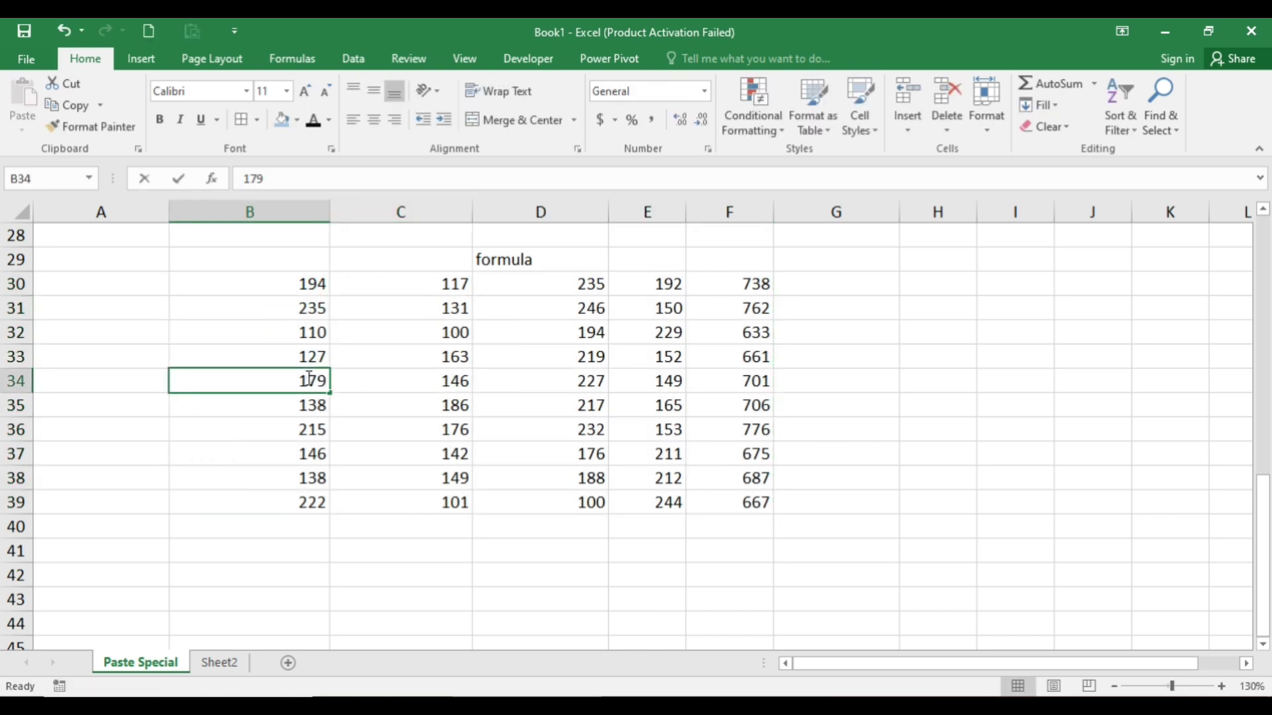
Clear the pasted sum values from F30:F40.
{"action": "left_click", "coordinate": [751, 306]}
{"action": "left_click", "coordinate": [754, 290]}
{"action": "left_click_drag", "start_coordinate": [753, 289], "coordinate": [766, 522]}
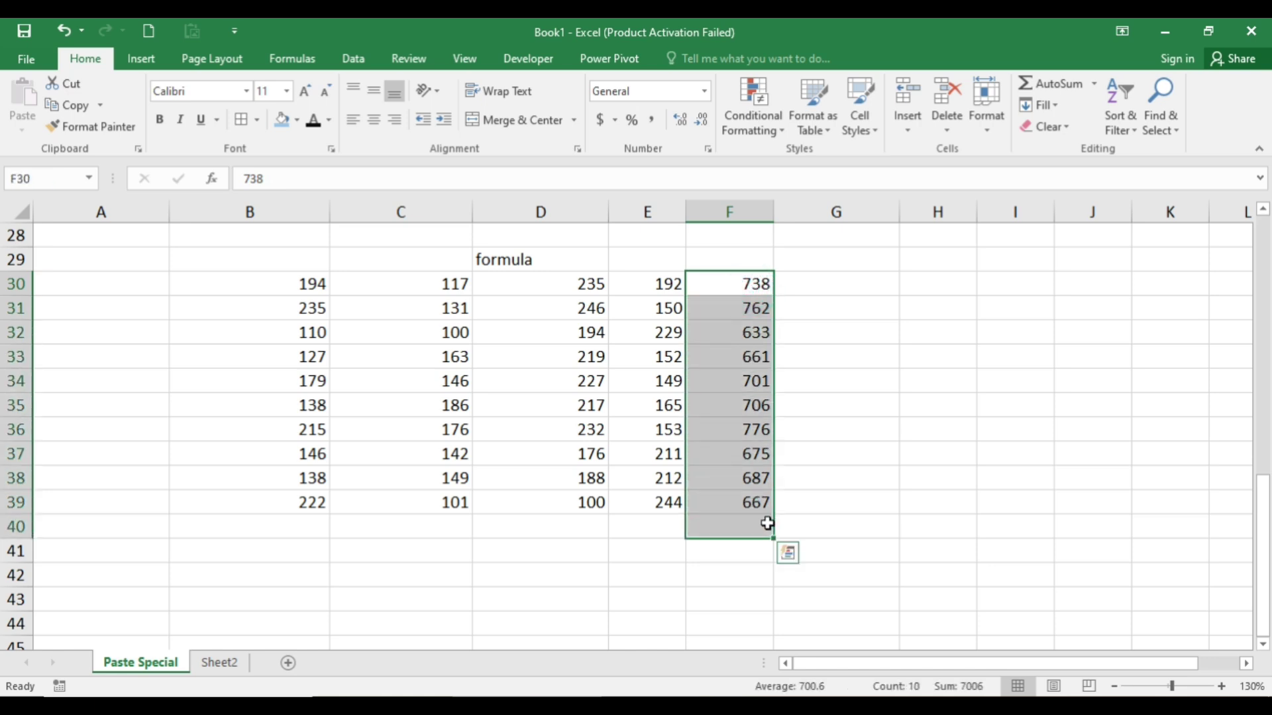
{"action": "key", "text": "Delete"}
Enter =SUM(B30:E30) in F30 and fill the formula down through F39.
{"action": "left_click", "coordinate": [714, 286]}
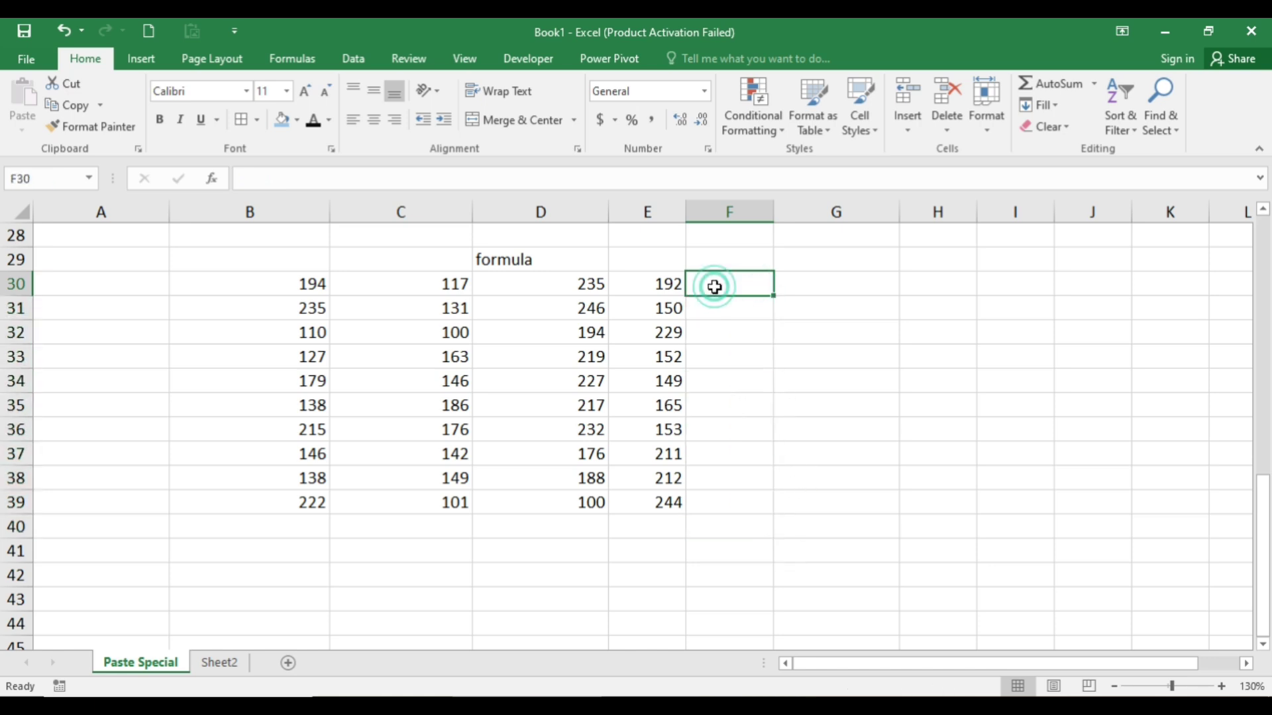
{"action": "type", "text": "=sum"}
{"action": "key", "text": "Tab"}
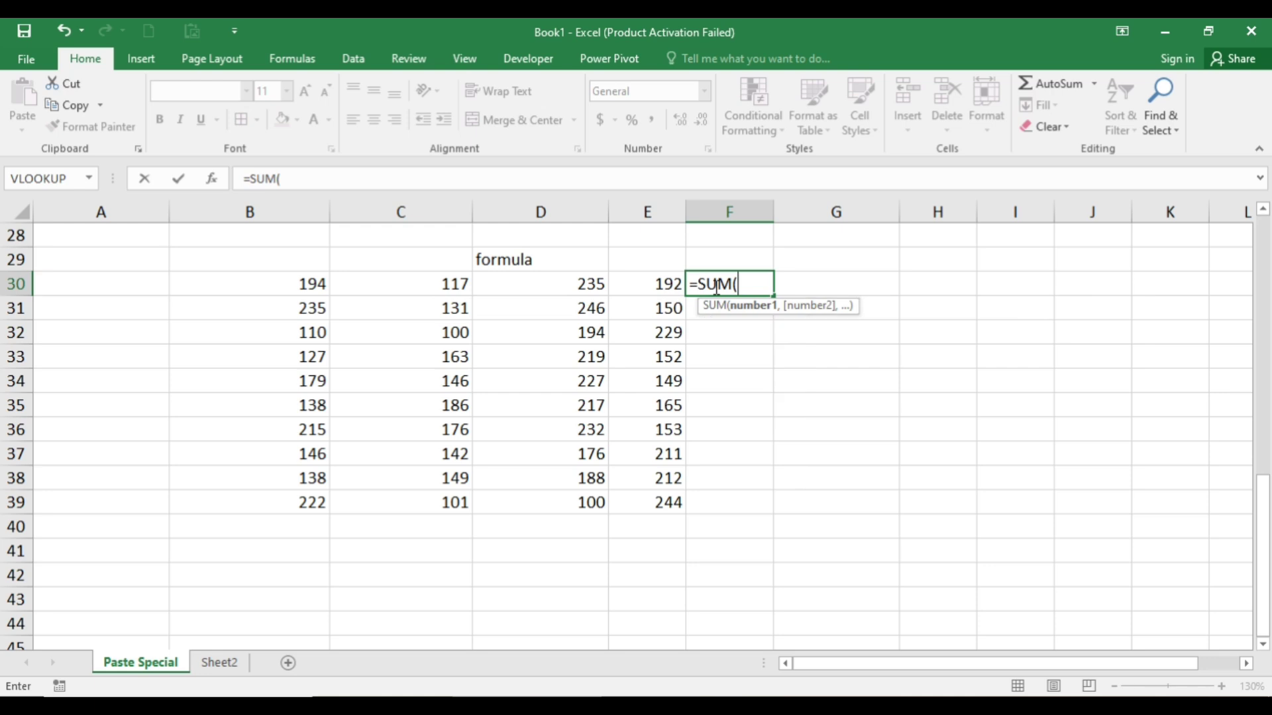
{"action": "left_click_drag", "start_coordinate": [308, 279], "coordinate": [665, 281]}
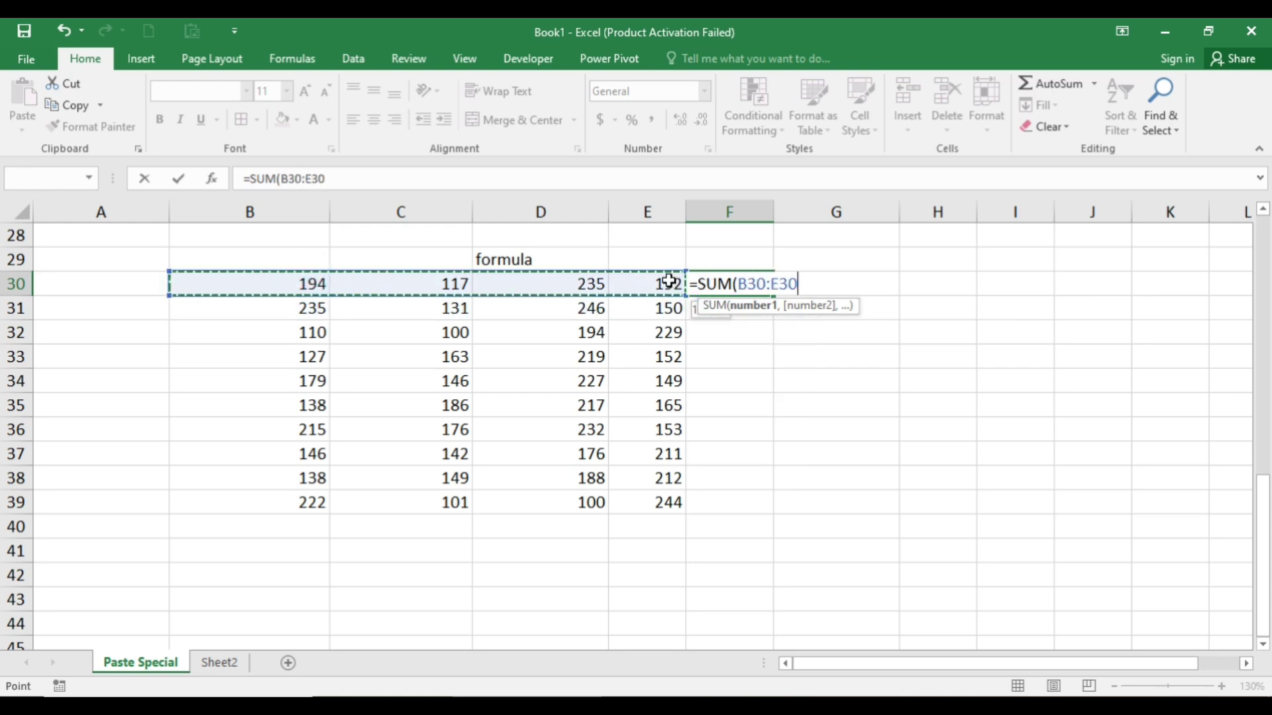
{"action": "key", "text": "Return"}
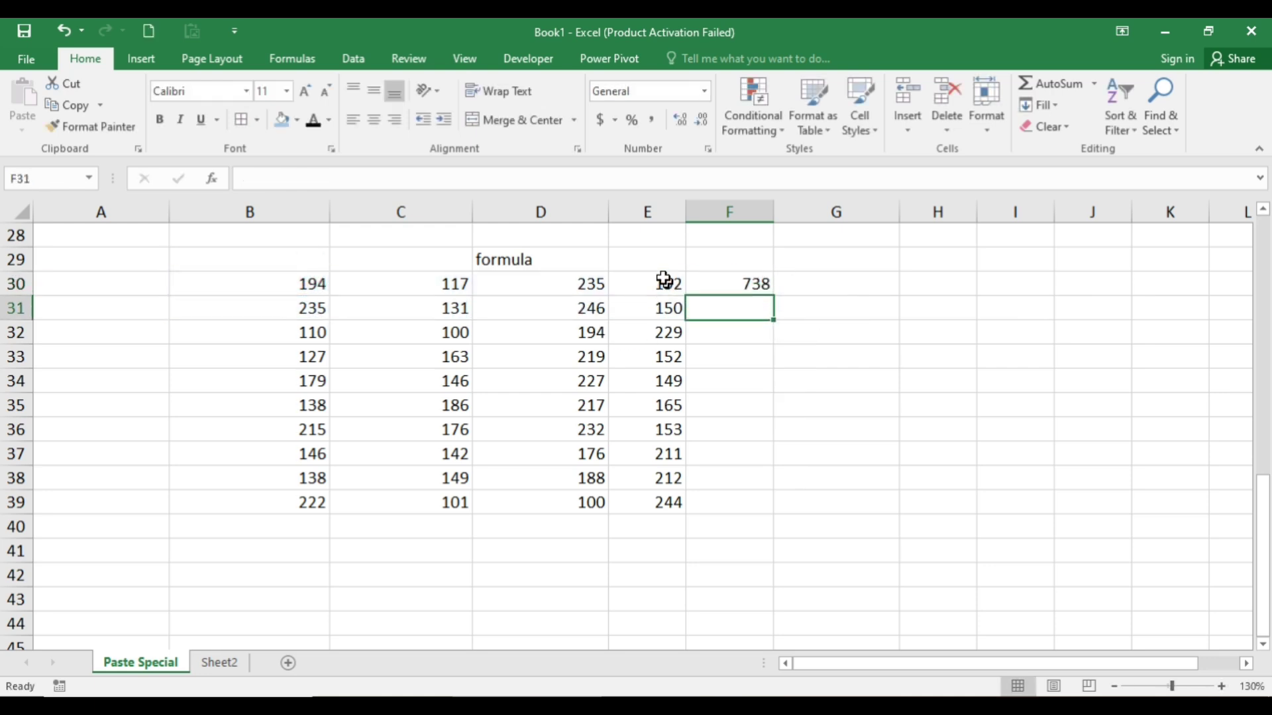
{"action": "left_click", "coordinate": [757, 281]}
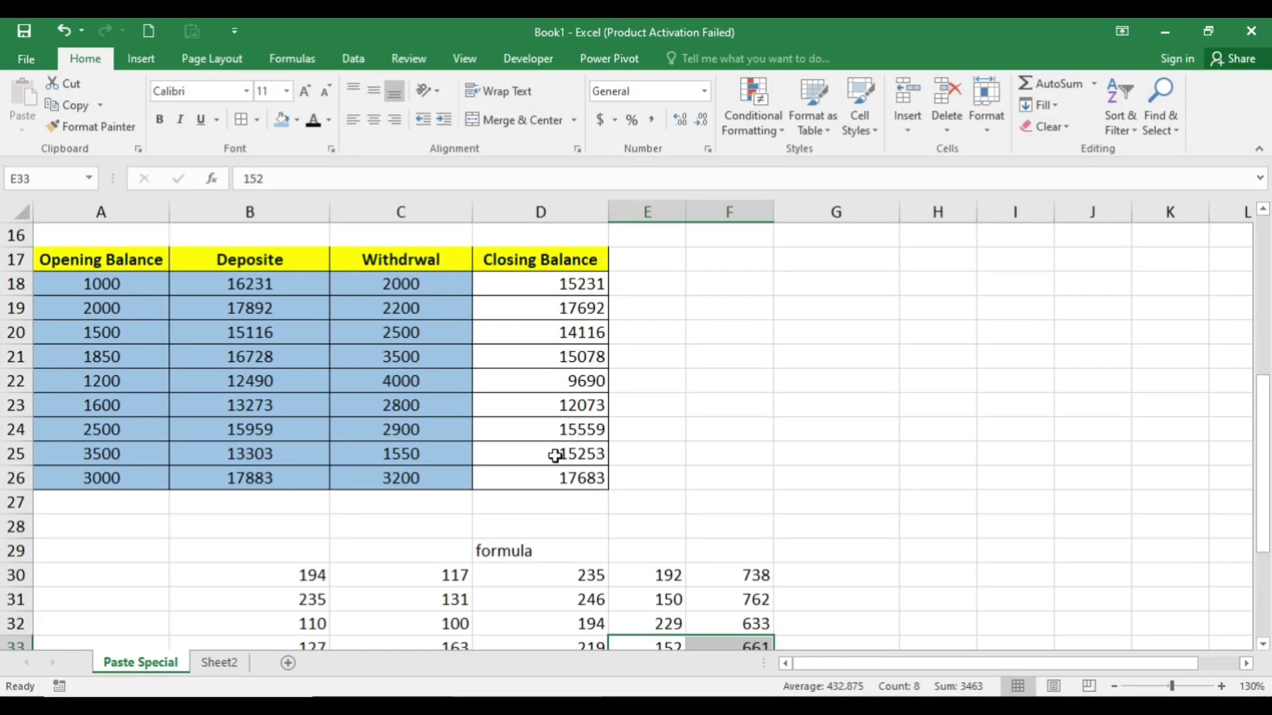
Copy the account table A4:G13 and paste only its formats starting at A44.
{"action": "scroll", "coordinate": [598, 459], "scroll_direction": "up", "scroll_amount": 4}
{"action": "left_click_drag", "start_coordinate": [838, 457], "coordinate": [57, 313]}
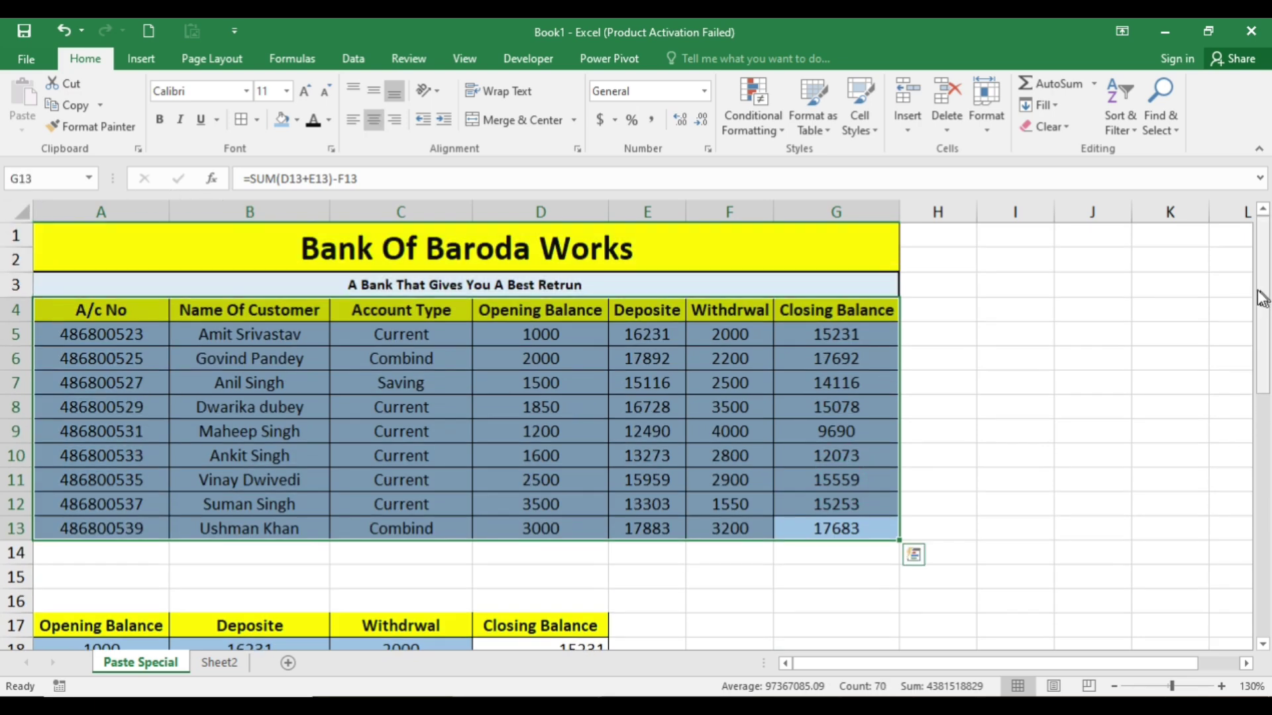
{"action": "key", "text": "ctrl+c"}
{"action": "scroll", "coordinate": [696, 247], "scroll_direction": "down", "scroll_amount": 12}
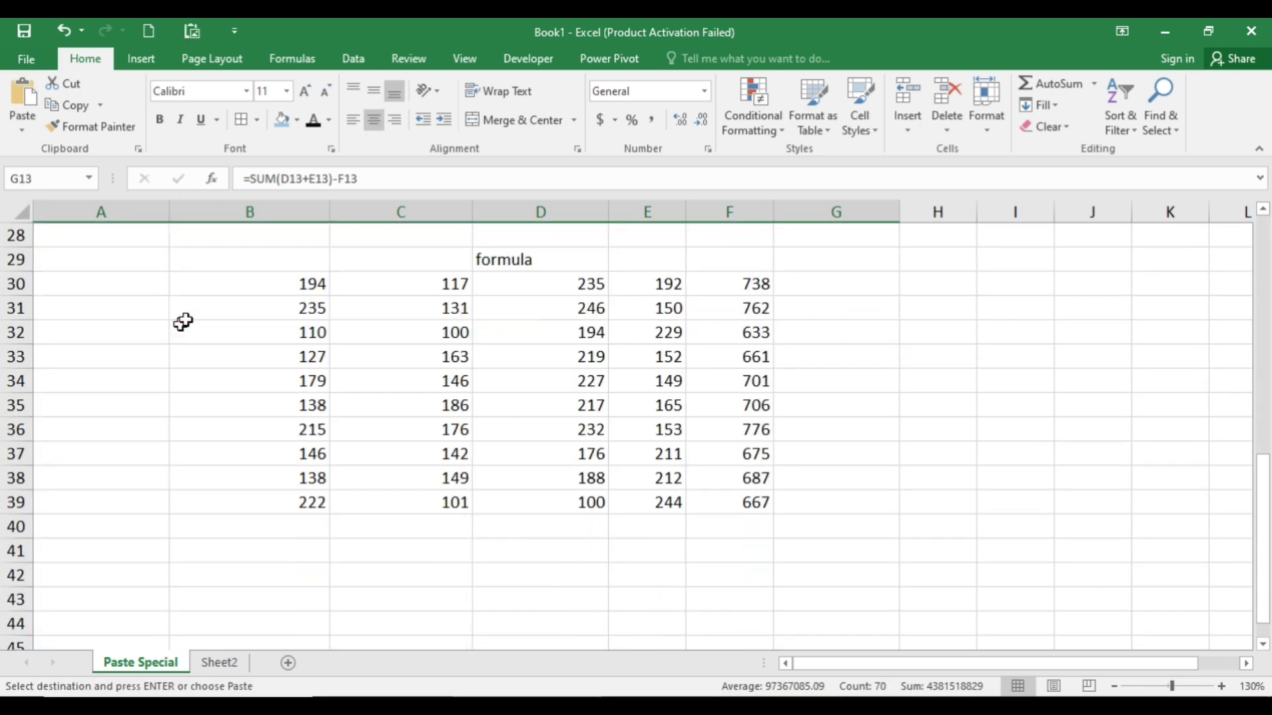
{"action": "scroll", "coordinate": [242, 285], "scroll_direction": "down", "scroll_amount": 2}
{"action": "left_click", "coordinate": [149, 259]}
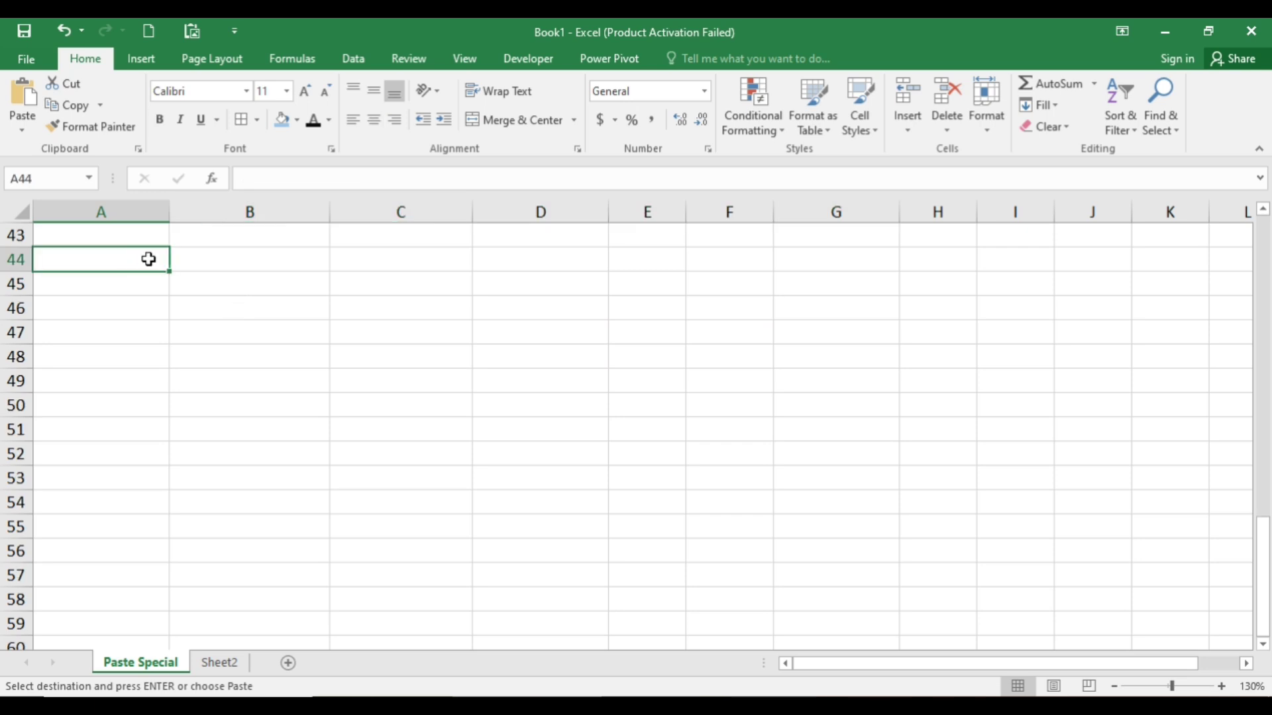
{"action": "key", "text": "ctrl+alt+v"}
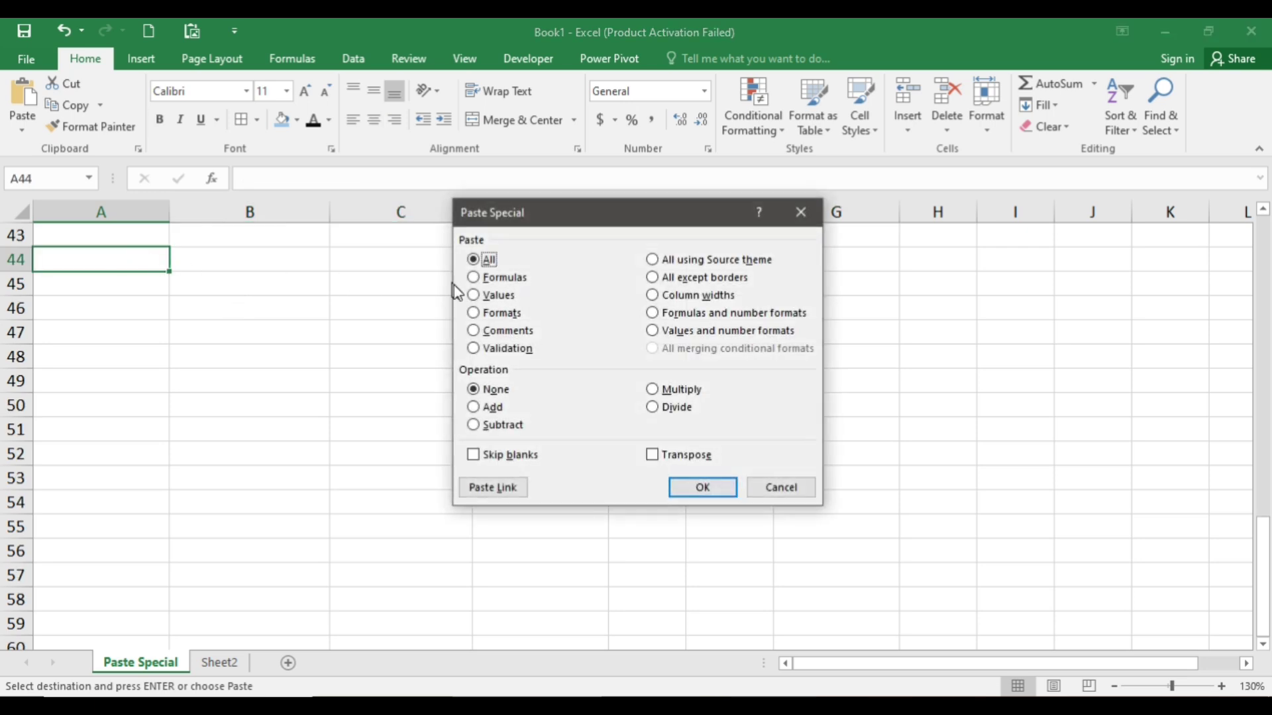
{"action": "left_click", "coordinate": [491, 315]}
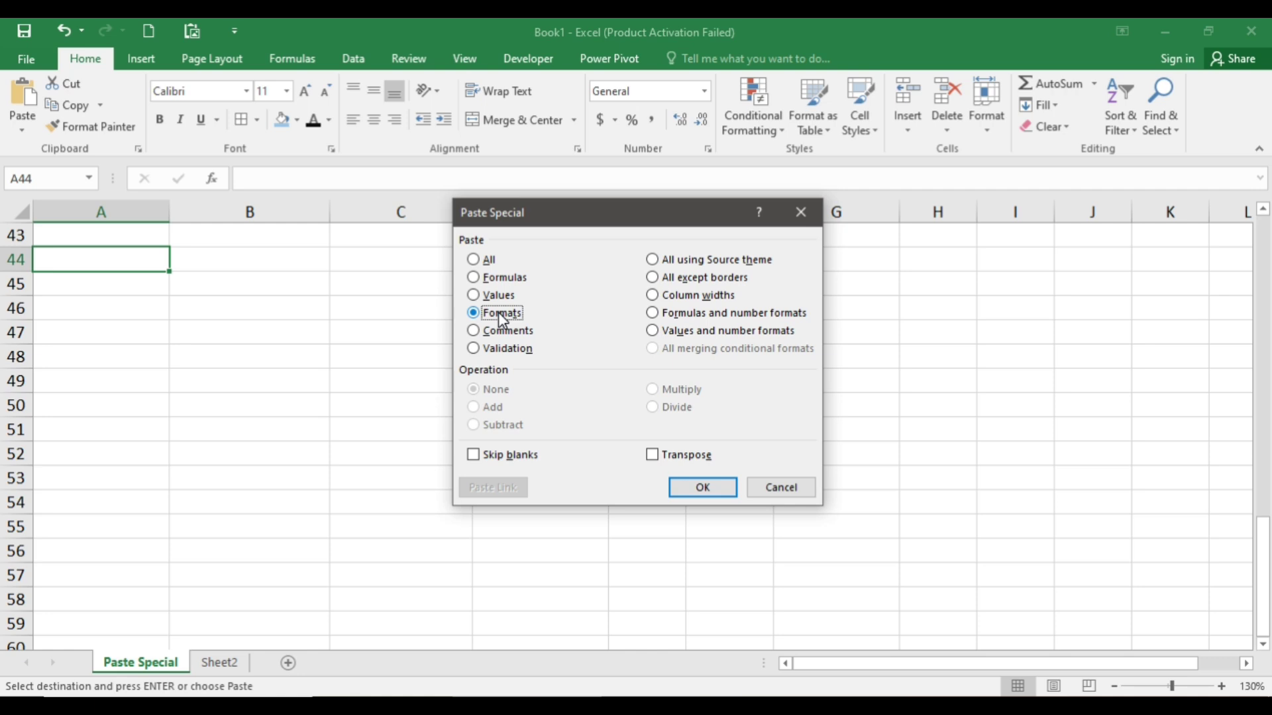
{"action": "left_click", "coordinate": [703, 488]}
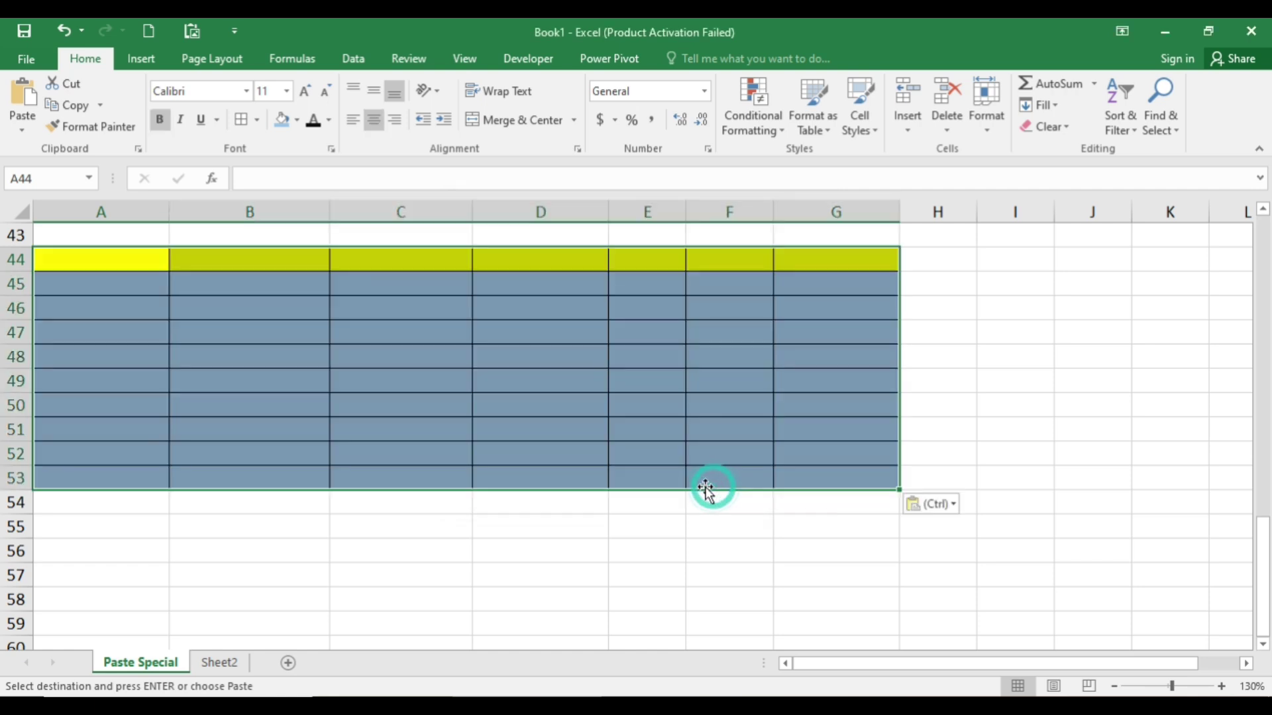
Enter the heading "account" in A44 and a sample account number in A45 to test the pasted formatting.
{"action": "left_click", "coordinate": [124, 258]}
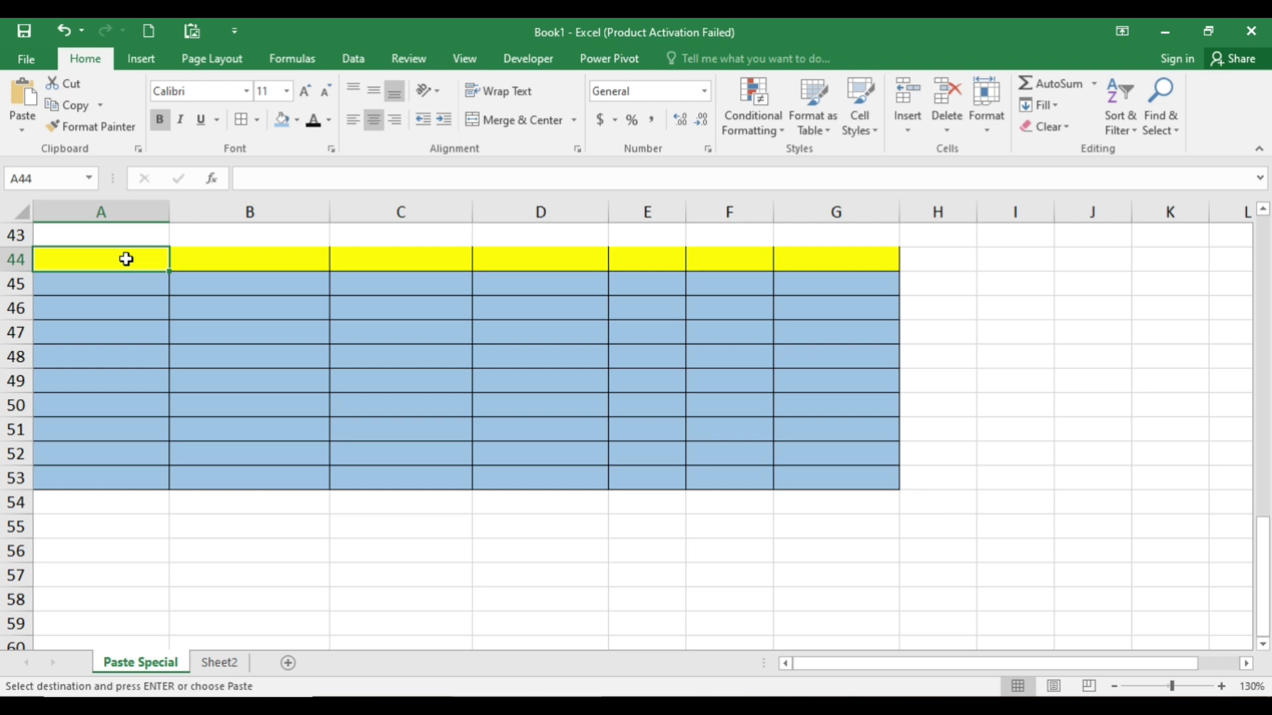
{"action": "type", "text": "account"}
{"action": "key", "text": "Return"}
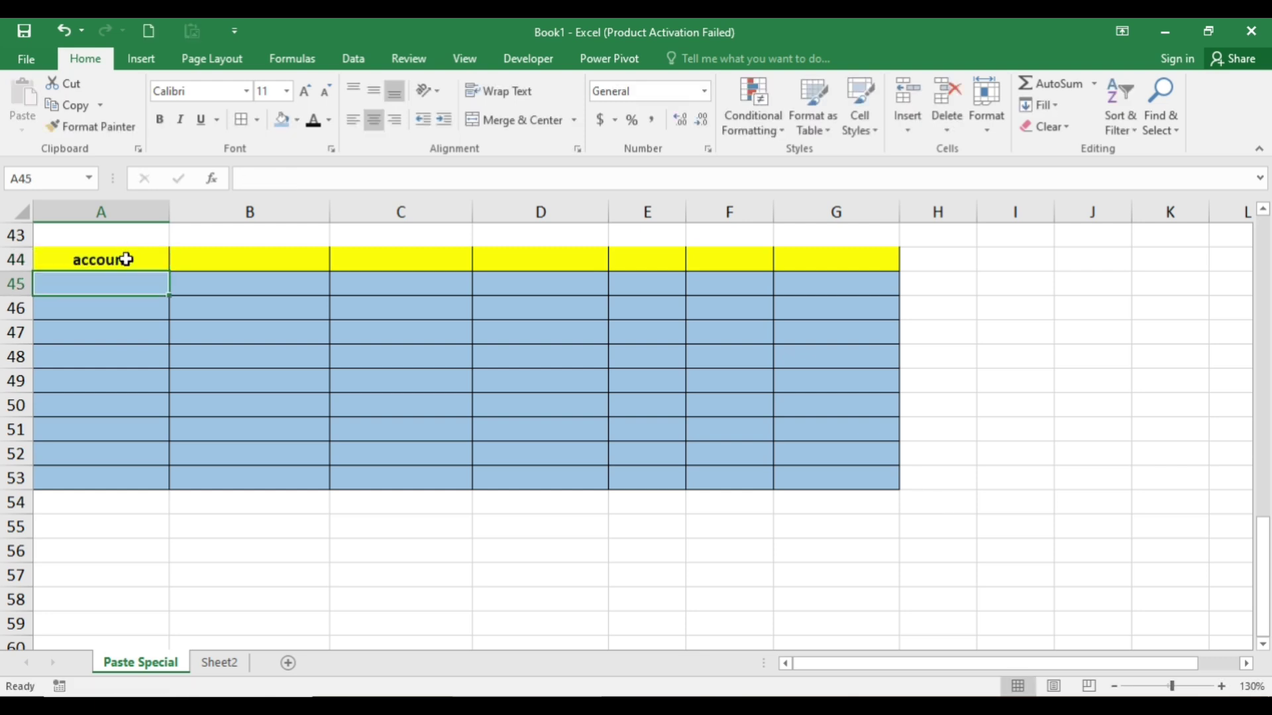
{"action": "type", "text": "2552"}
{"action": "key", "text": "Return"}
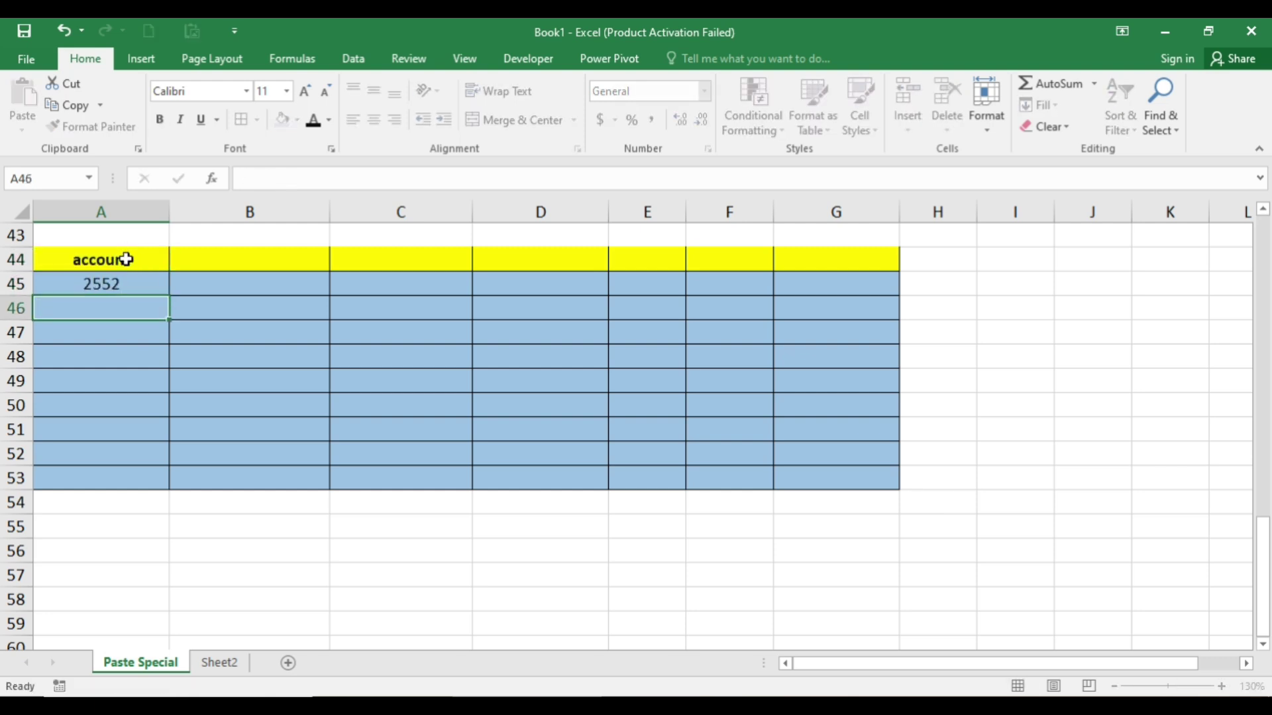
Copy the balance table A17:D26 and paste only its formats onto the number block starting at B30.
{"action": "scroll", "coordinate": [340, 434], "scroll_direction": "up", "scroll_amount": 6}
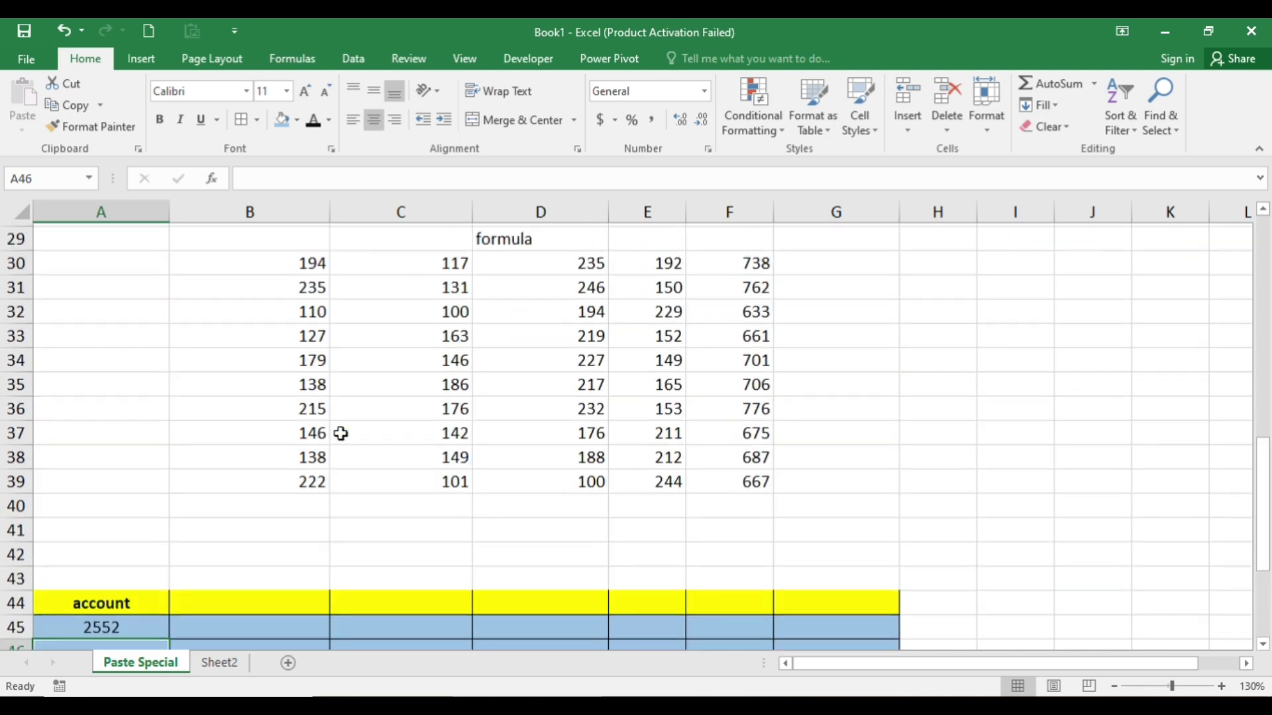
{"action": "scroll", "coordinate": [341, 434], "scroll_direction": "up", "scroll_amount": 1}
{"action": "left_click", "coordinate": [312, 431]}
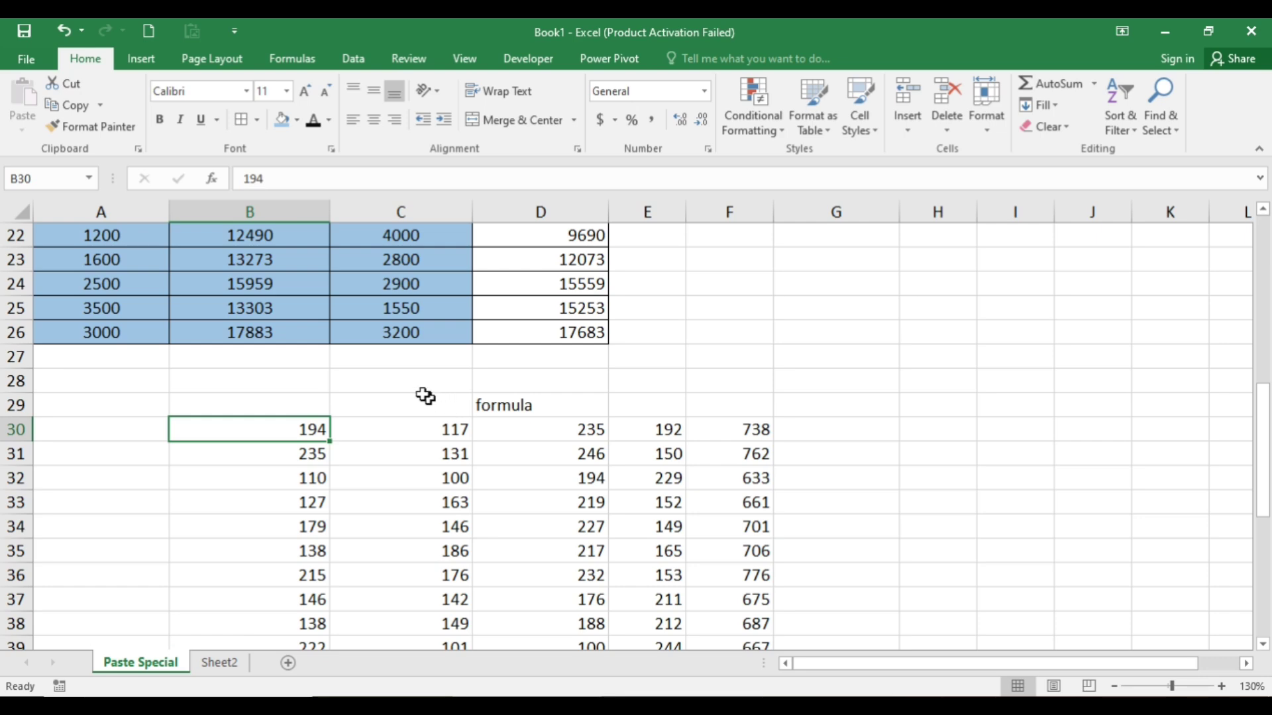
{"action": "scroll", "coordinate": [300, 230], "scroll_direction": "up", "scroll_amount": 4}
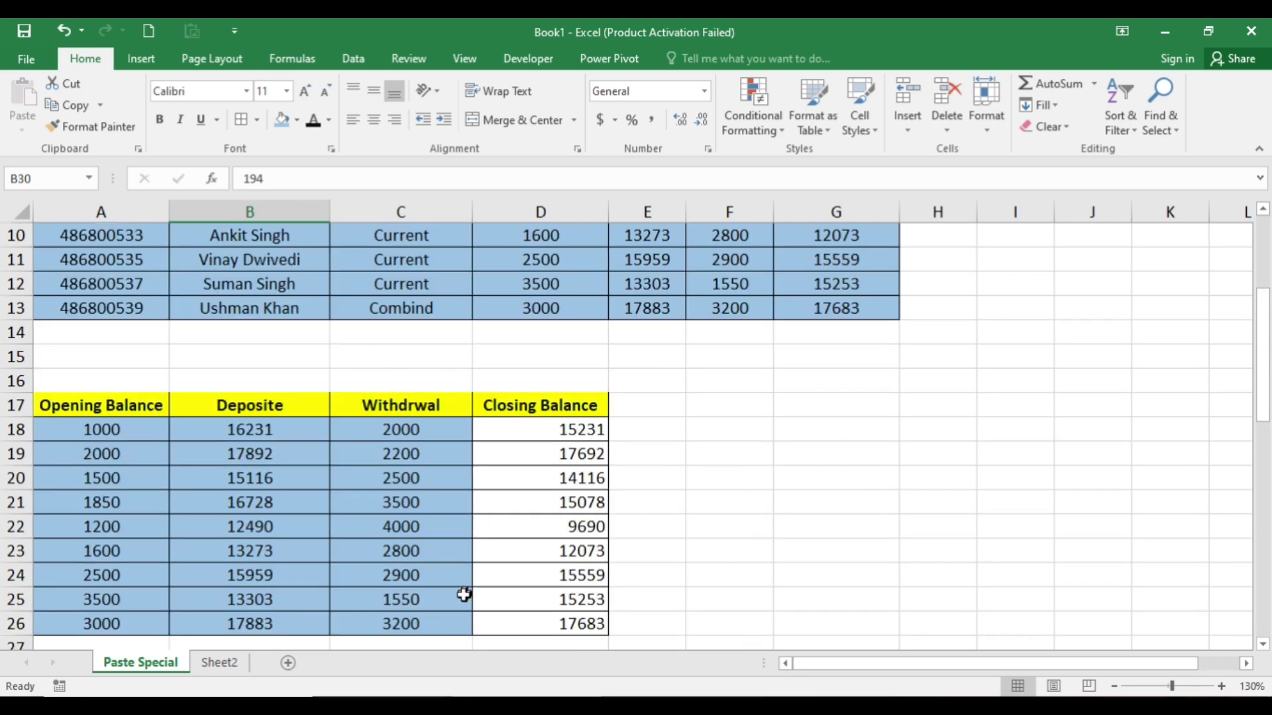
{"action": "scroll", "coordinate": [452, 612], "scroll_direction": "down", "scroll_amount": 1}
{"action": "left_click_drag", "start_coordinate": [511, 550], "coordinate": [55, 328]}
{"action": "key", "text": "ctrl+c"}
{"action": "scroll", "coordinate": [165, 400], "scroll_direction": "down", "scroll_amount": 5}
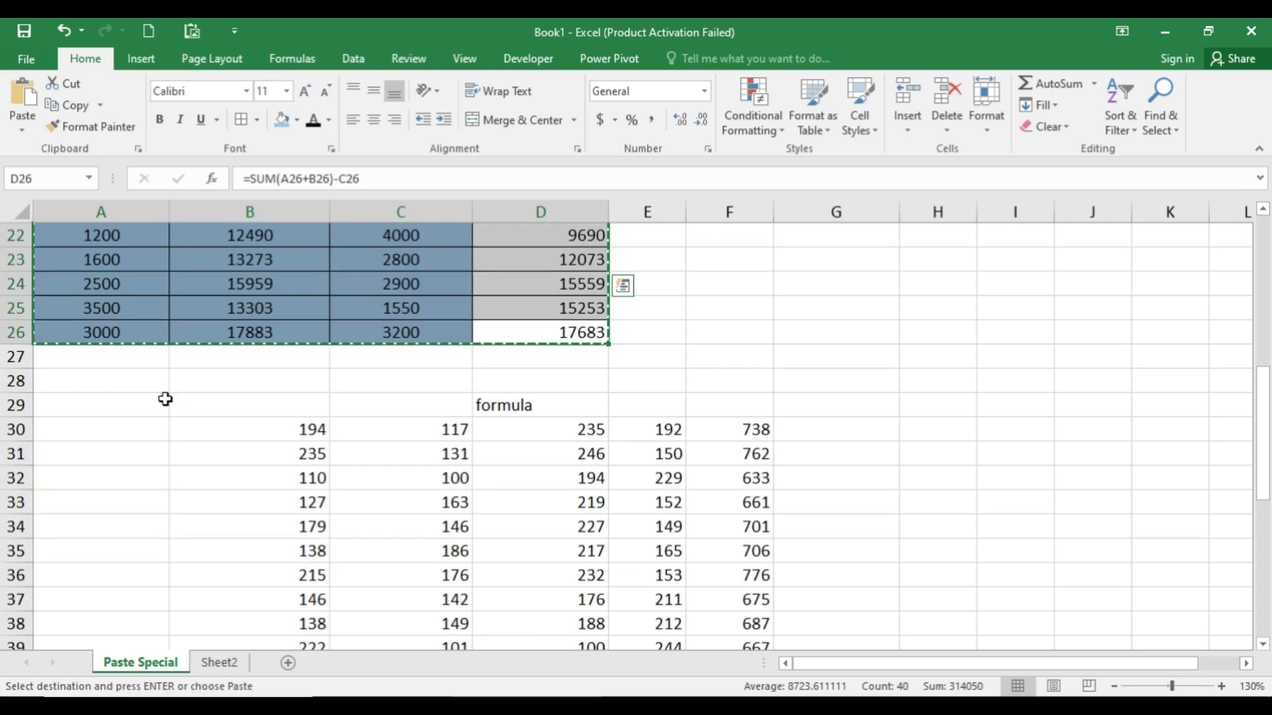
{"action": "left_click", "coordinate": [289, 285]}
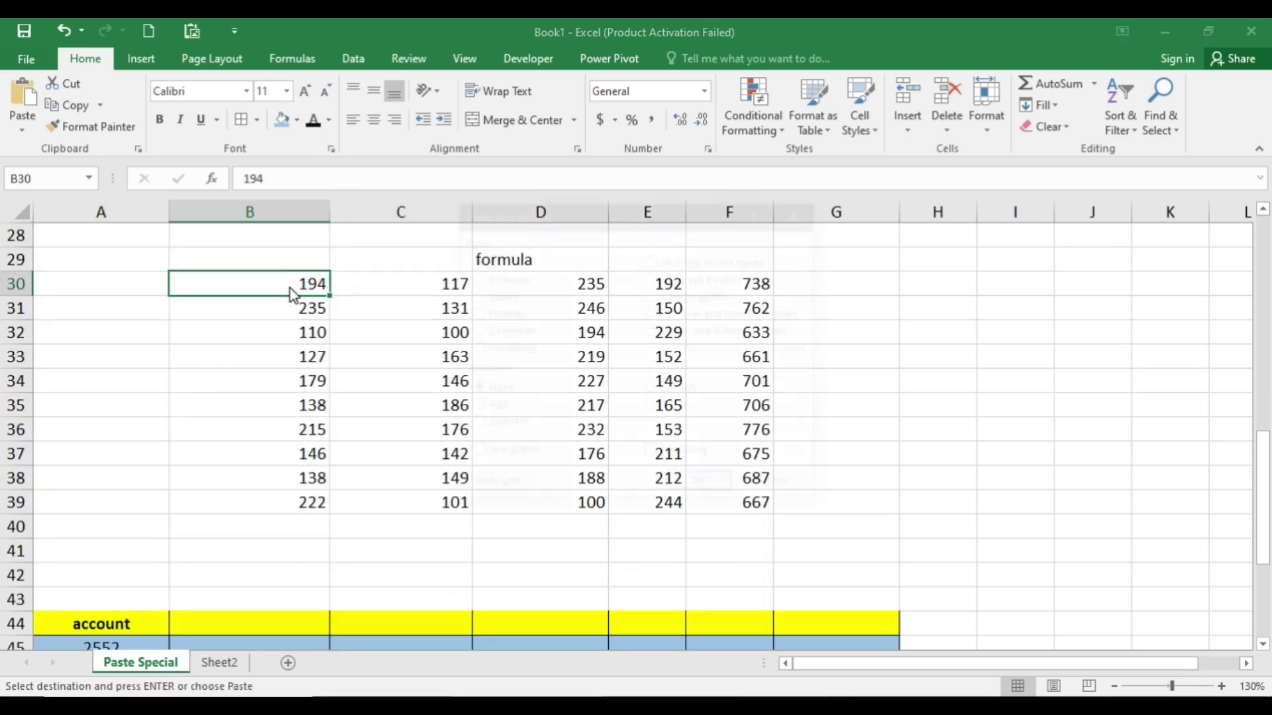
{"action": "key", "text": "ctrl+alt+v"}
{"action": "left_click", "coordinate": [488, 313]}
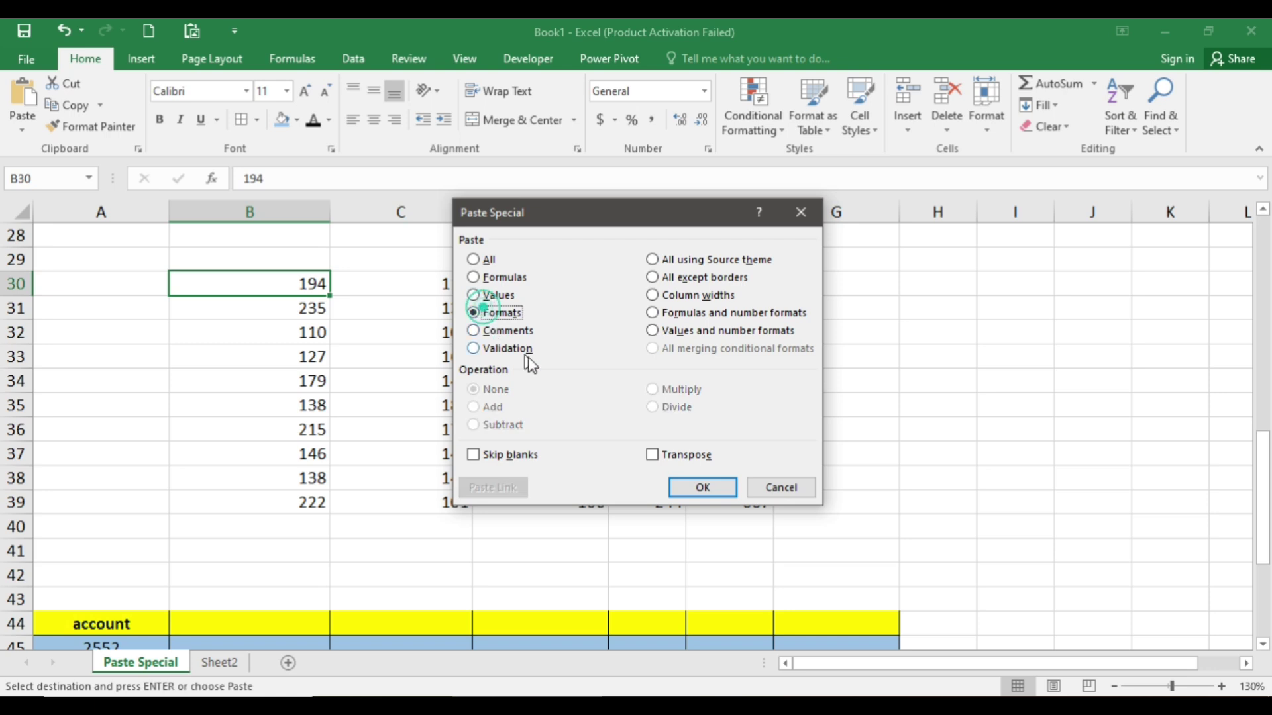
{"action": "left_click", "coordinate": [701, 488]}
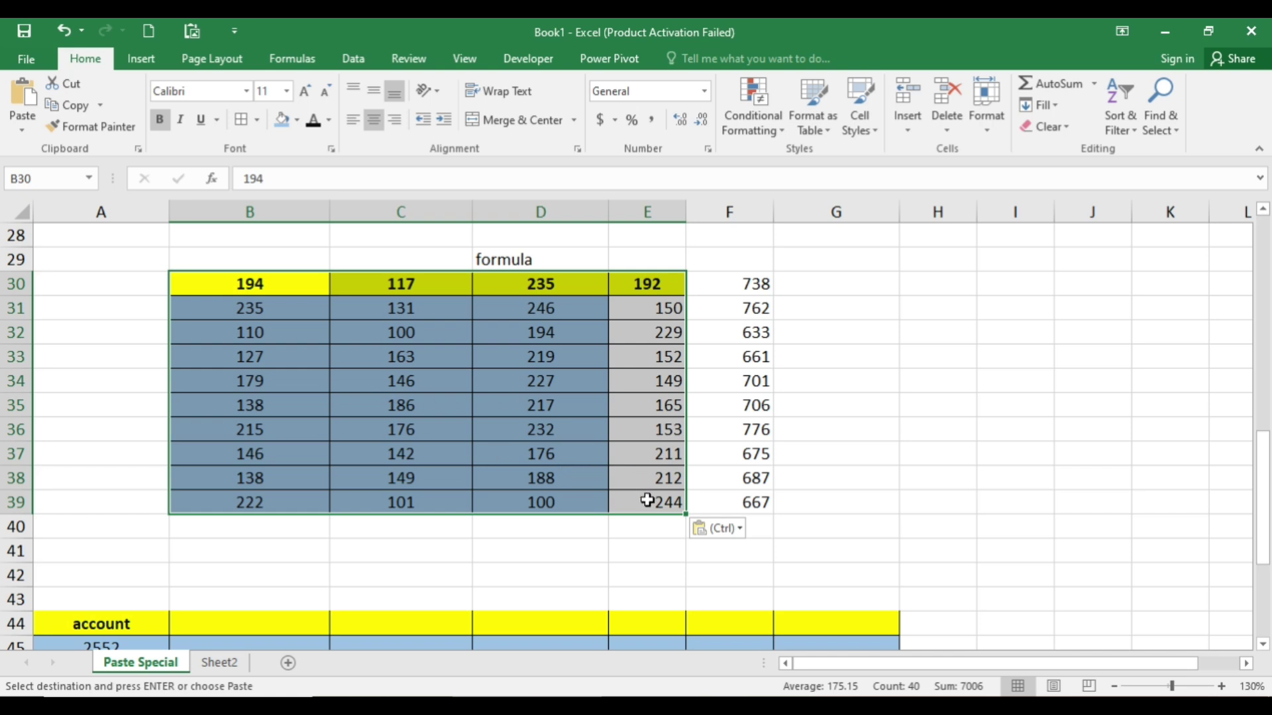
Check the content of E39 and go back to the account table in the sheet's first rows.
{"action": "double_click", "coordinate": [647, 500]}
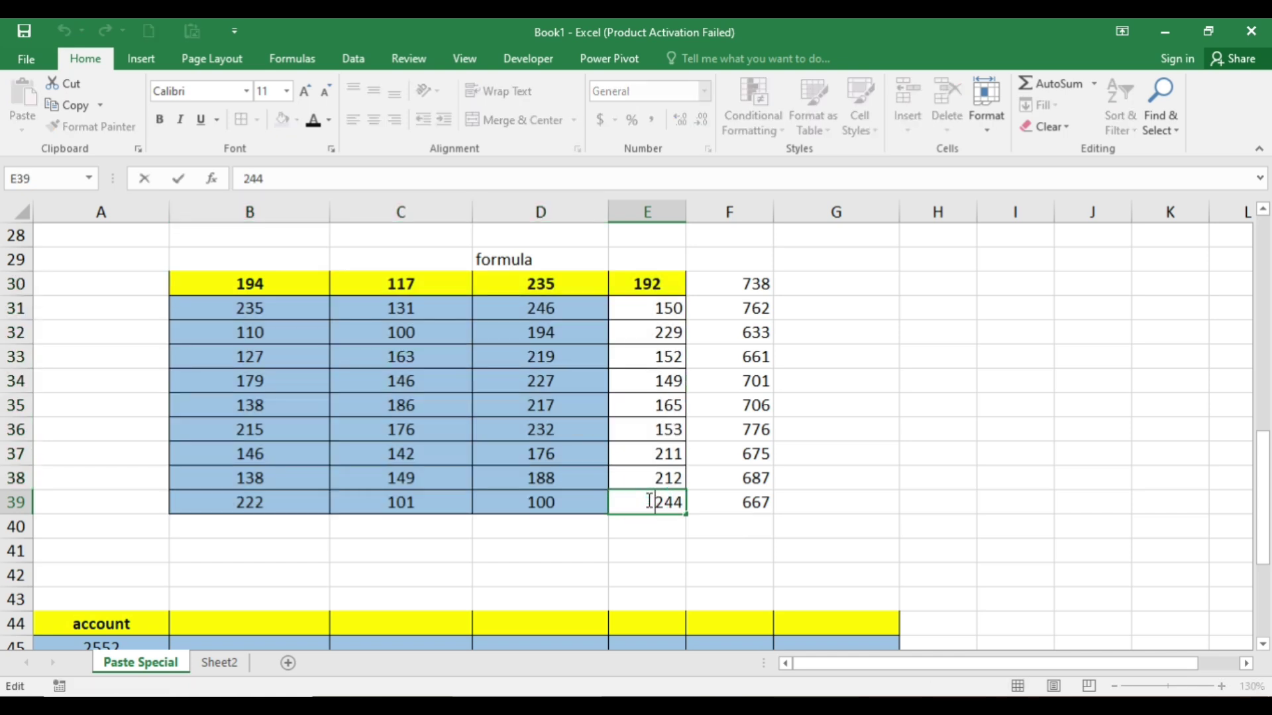
{"action": "key", "text": "Return"}
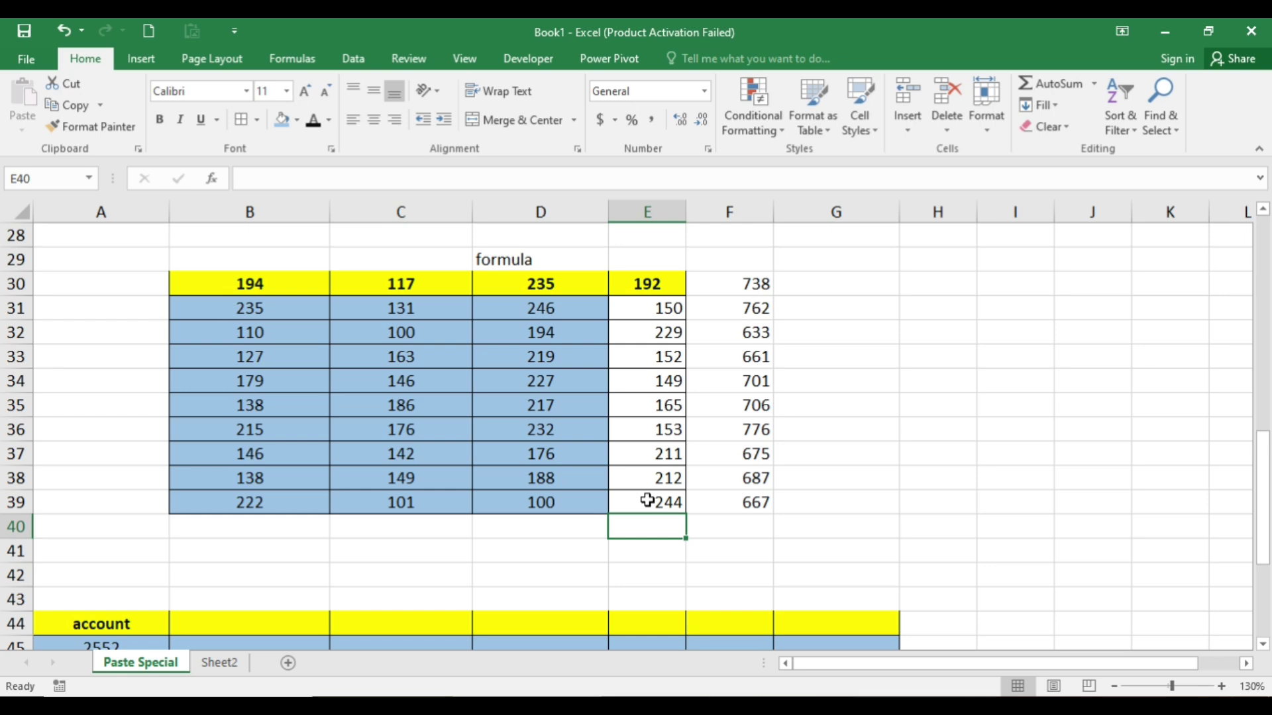
{"action": "left_click", "coordinate": [647, 500]}
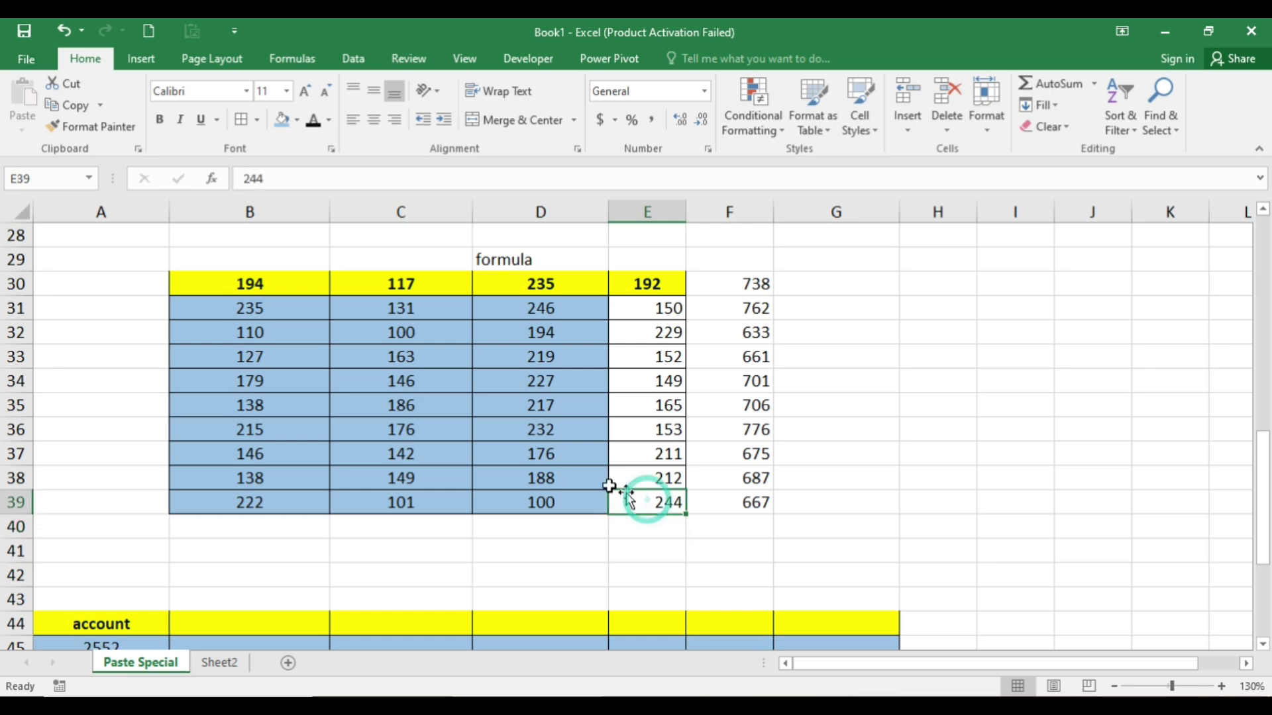
{"action": "scroll", "coordinate": [560, 461], "scroll_direction": "up", "scroll_amount": 1}
{"action": "scroll", "coordinate": [560, 461], "scroll_direction": "up", "scroll_amount": 6}
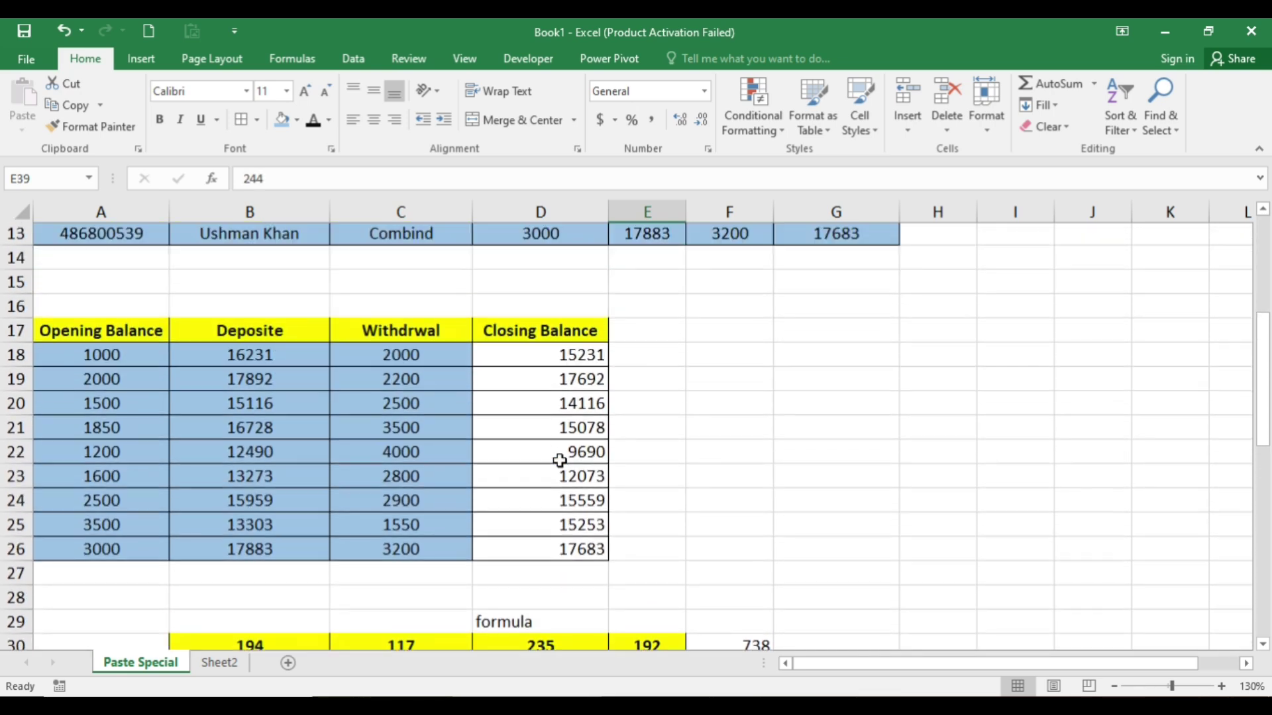
{"action": "scroll", "coordinate": [669, 457], "scroll_direction": "up", "scroll_amount": 2}
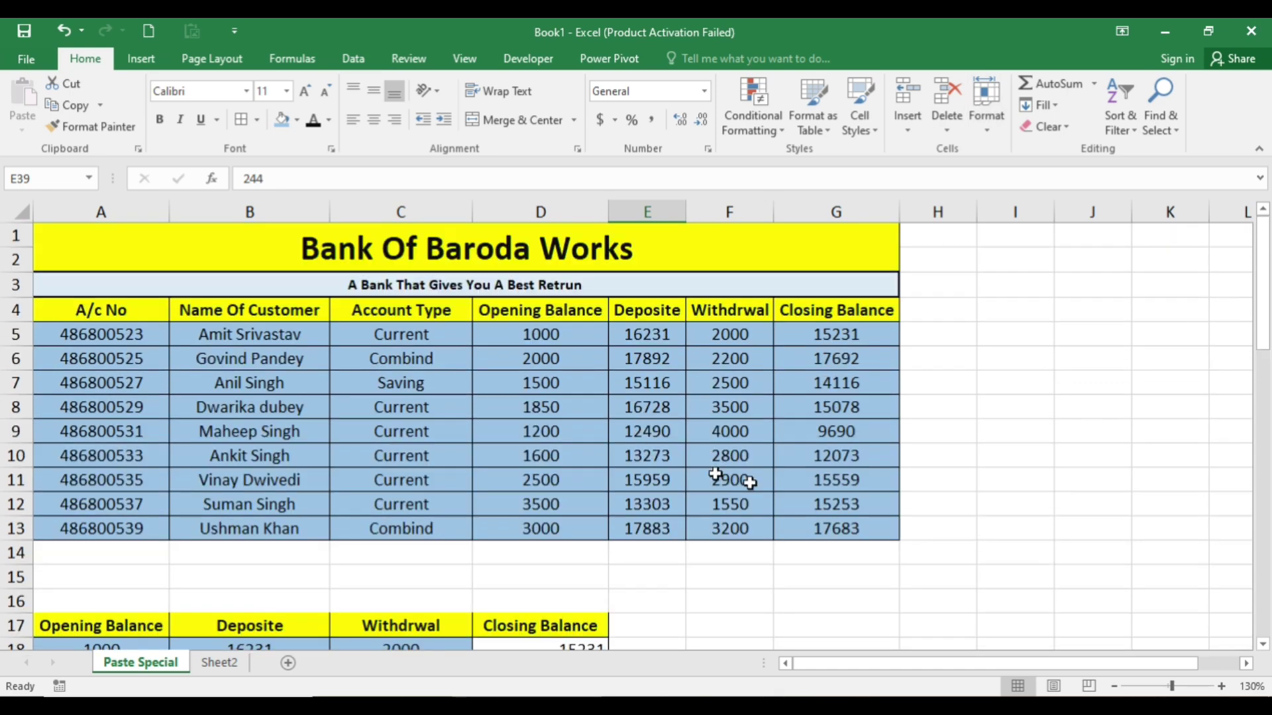
Copy the account table A4:G13 and paste only its comments starting at A56.
{"action": "left_click_drag", "start_coordinate": [886, 527], "coordinate": [62, 308]}
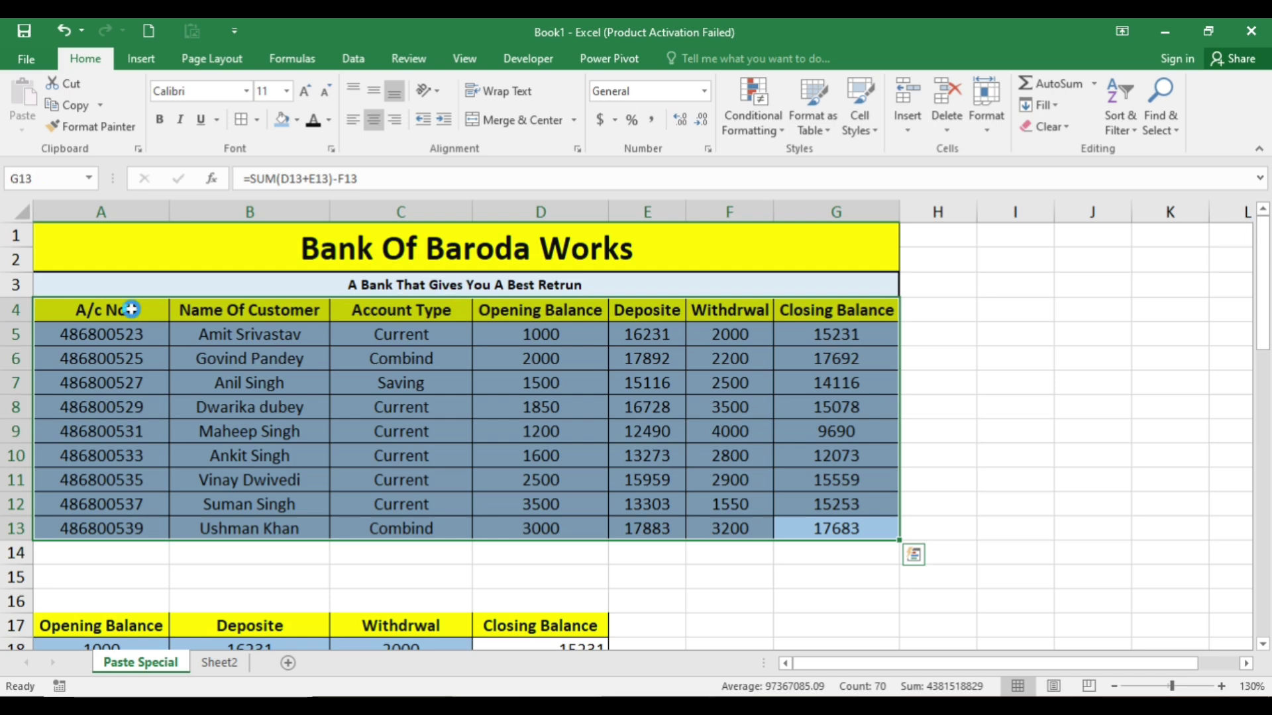
{"action": "key", "text": "ctrl+c"}
{"action": "scroll", "coordinate": [151, 313], "scroll_direction": "down", "scroll_amount": 6}
{"action": "scroll", "coordinate": [151, 313], "scroll_direction": "down", "scroll_amount": 13}
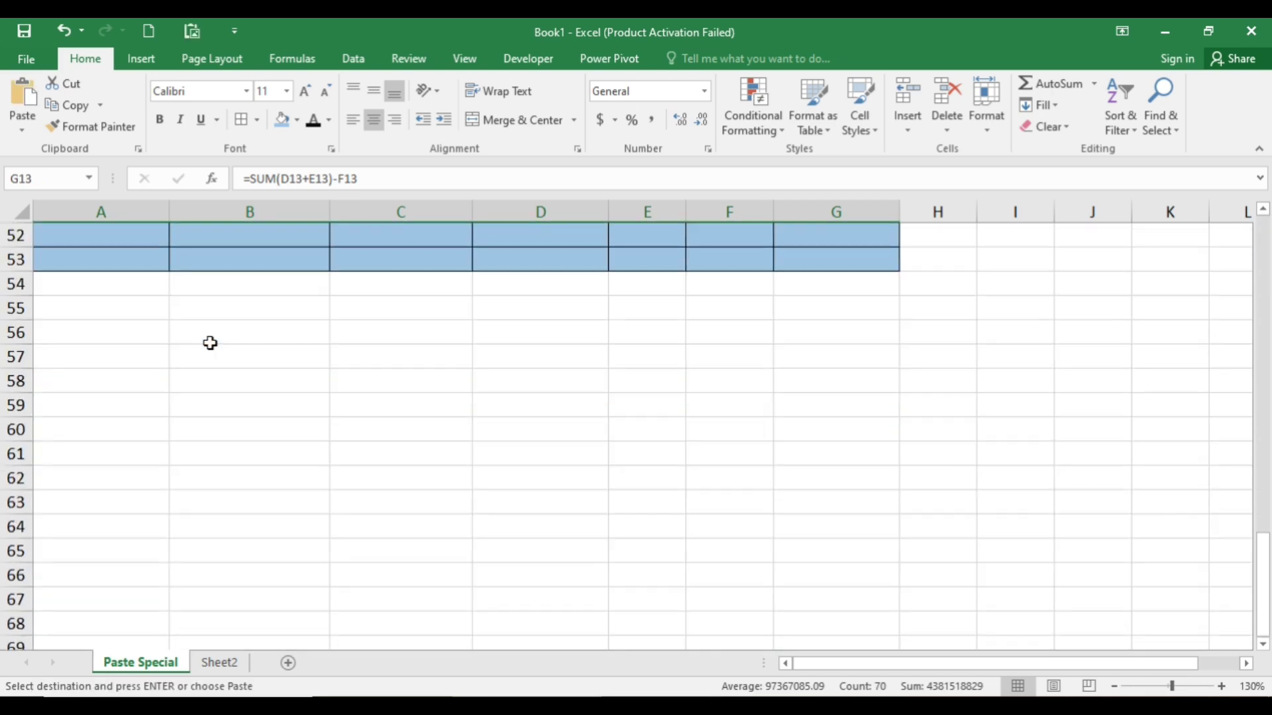
{"action": "left_click", "coordinate": [132, 285]}
{"action": "scroll", "coordinate": [131, 285], "scroll_direction": "up", "scroll_amount": 2}
{"action": "left_click", "coordinate": [124, 336]}
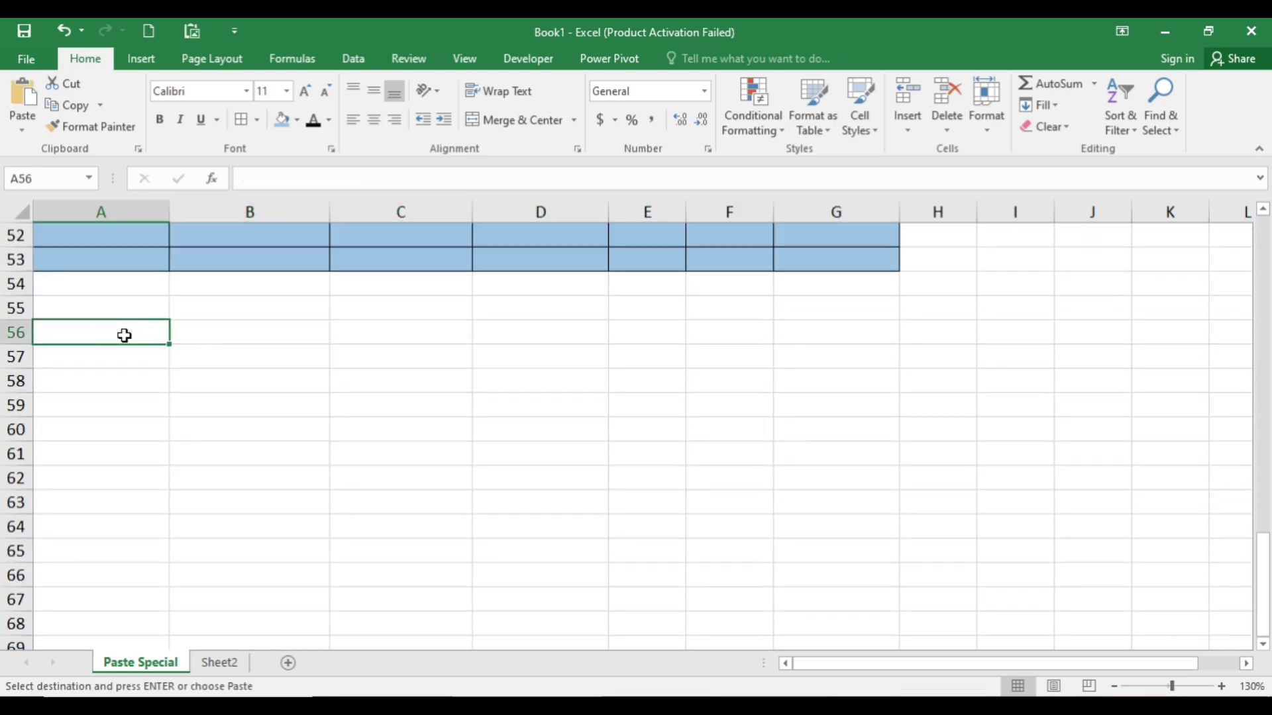
{"action": "key", "text": "ctrl+alt+v"}
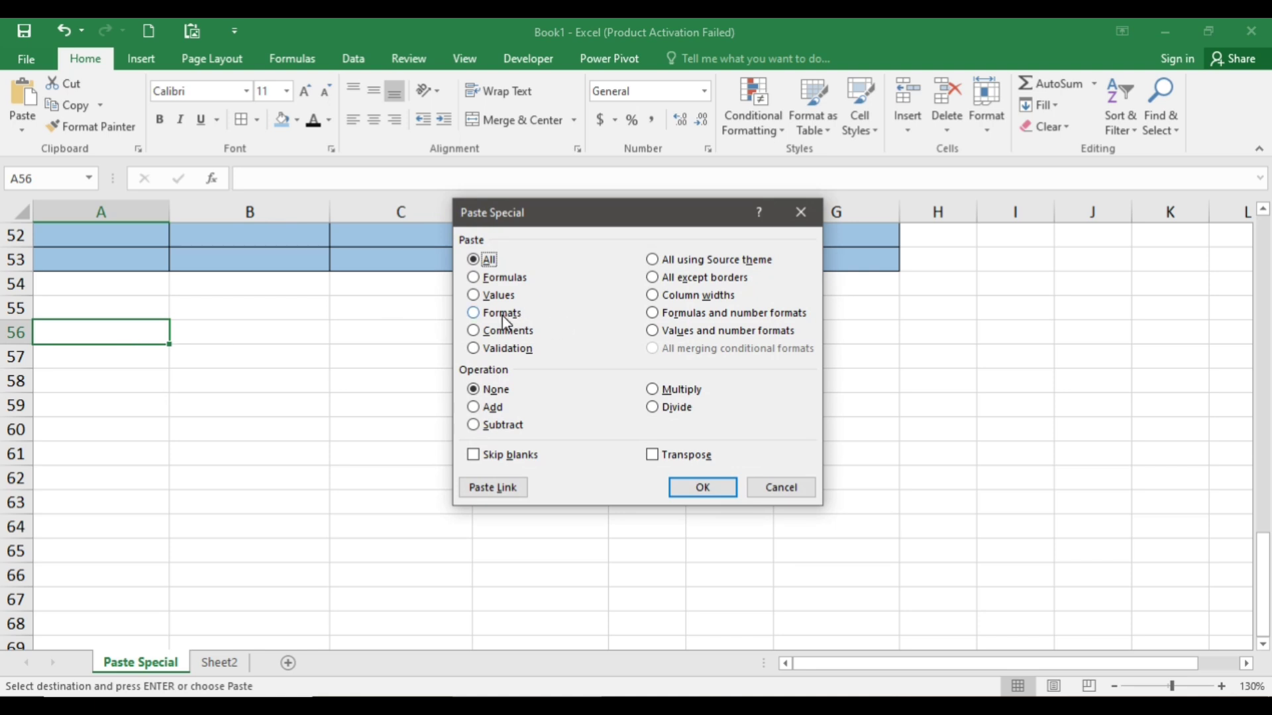
{"action": "left_click", "coordinate": [495, 333]}
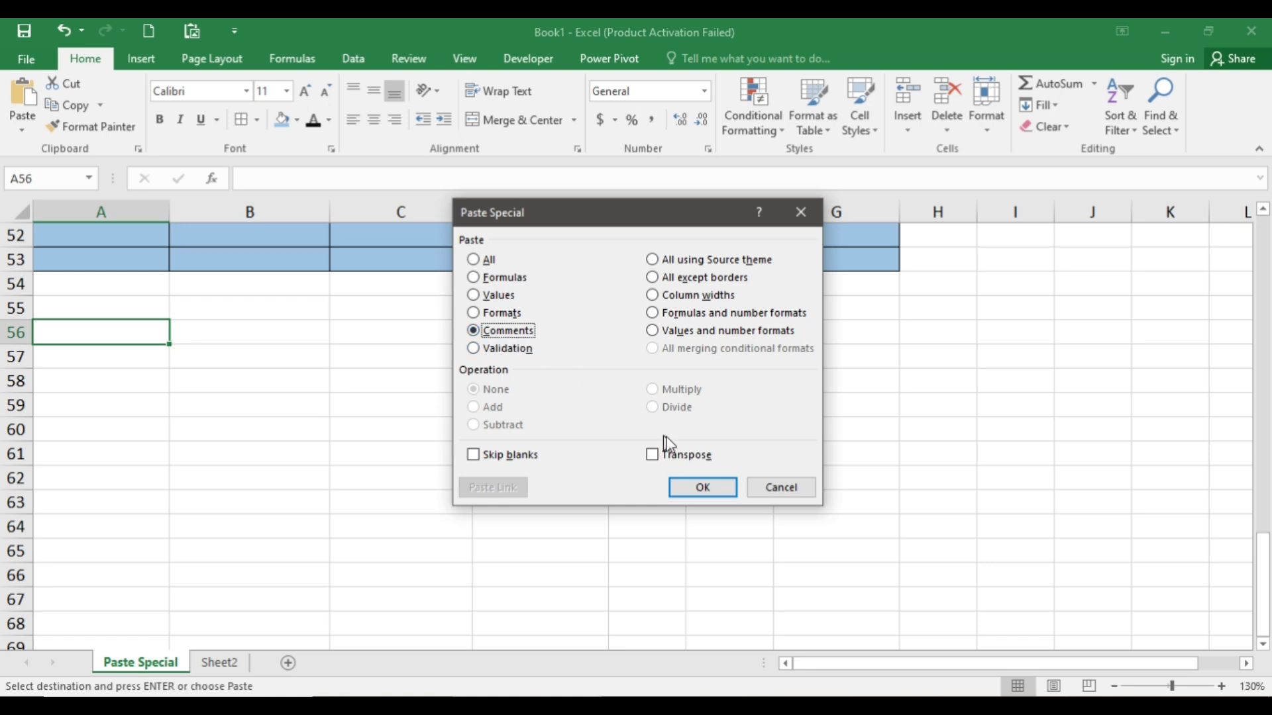
{"action": "left_click", "coordinate": [713, 487]}
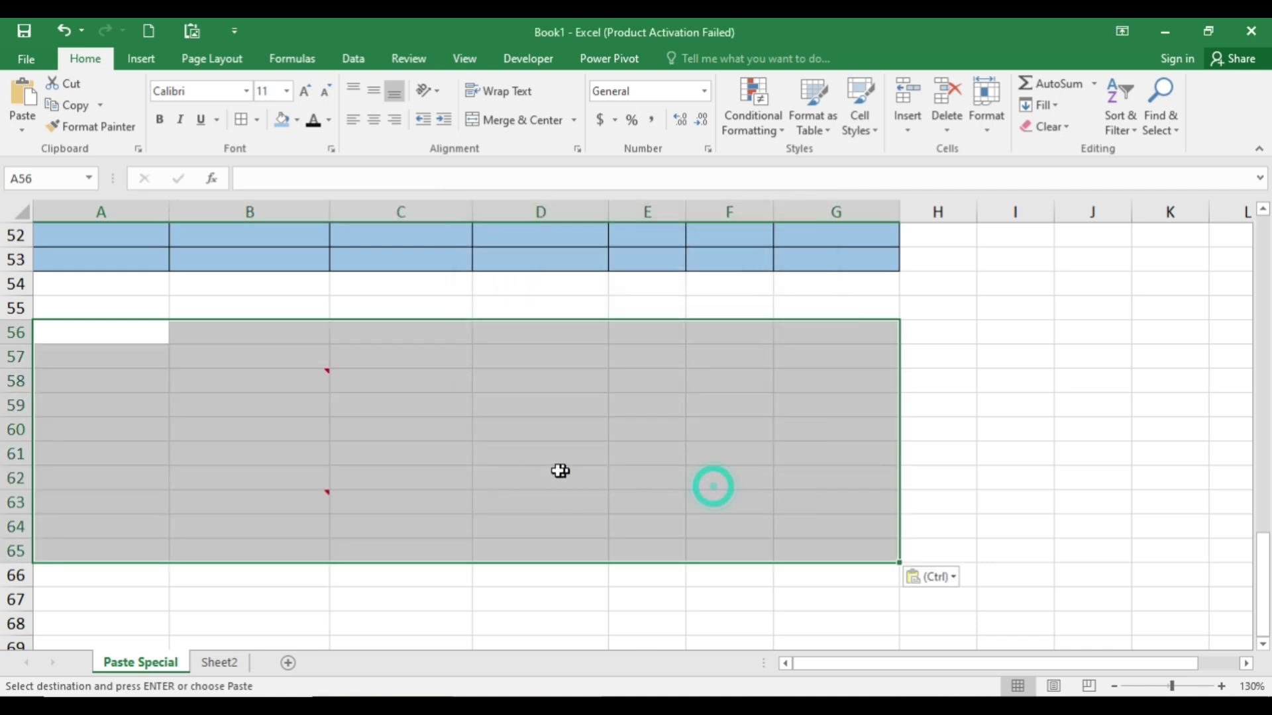
Read the pasted comments in B58 and B63, and cancel the copy selection around the account table.
{"action": "left_click", "coordinate": [619, 599]}
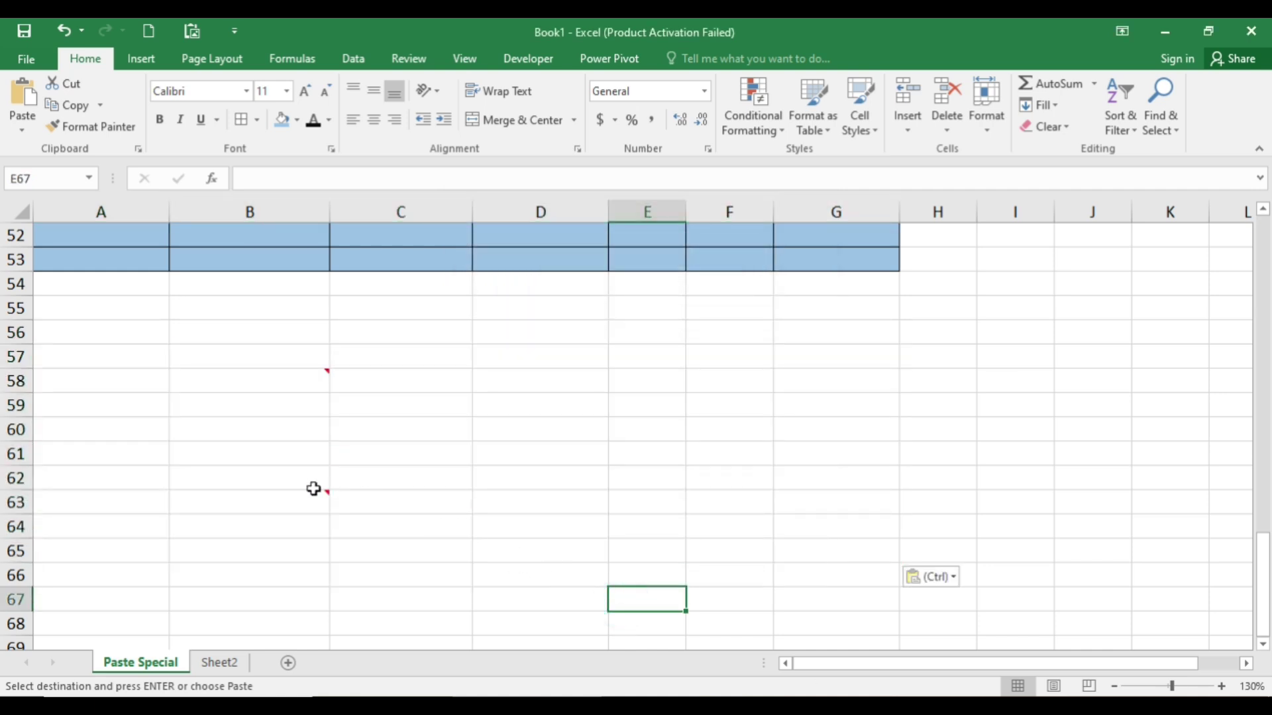
{"action": "mouse_move", "coordinate": [310, 502]}
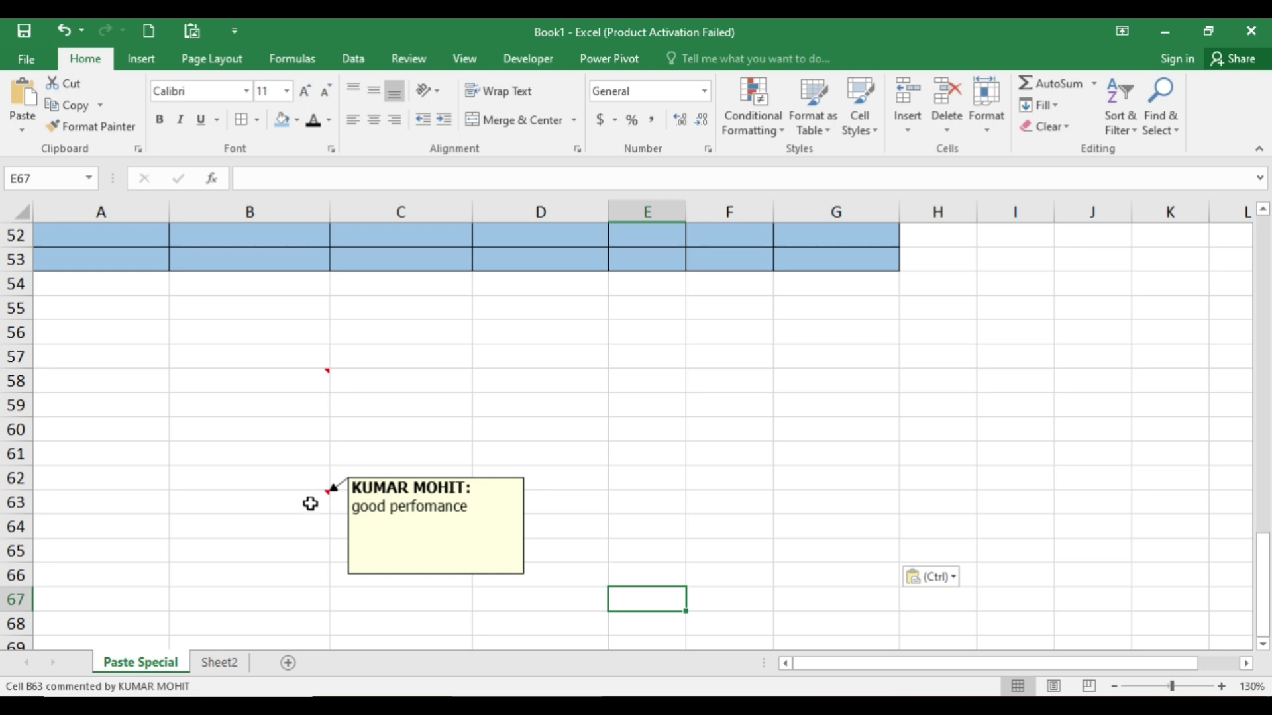
{"action": "mouse_move", "coordinate": [291, 385]}
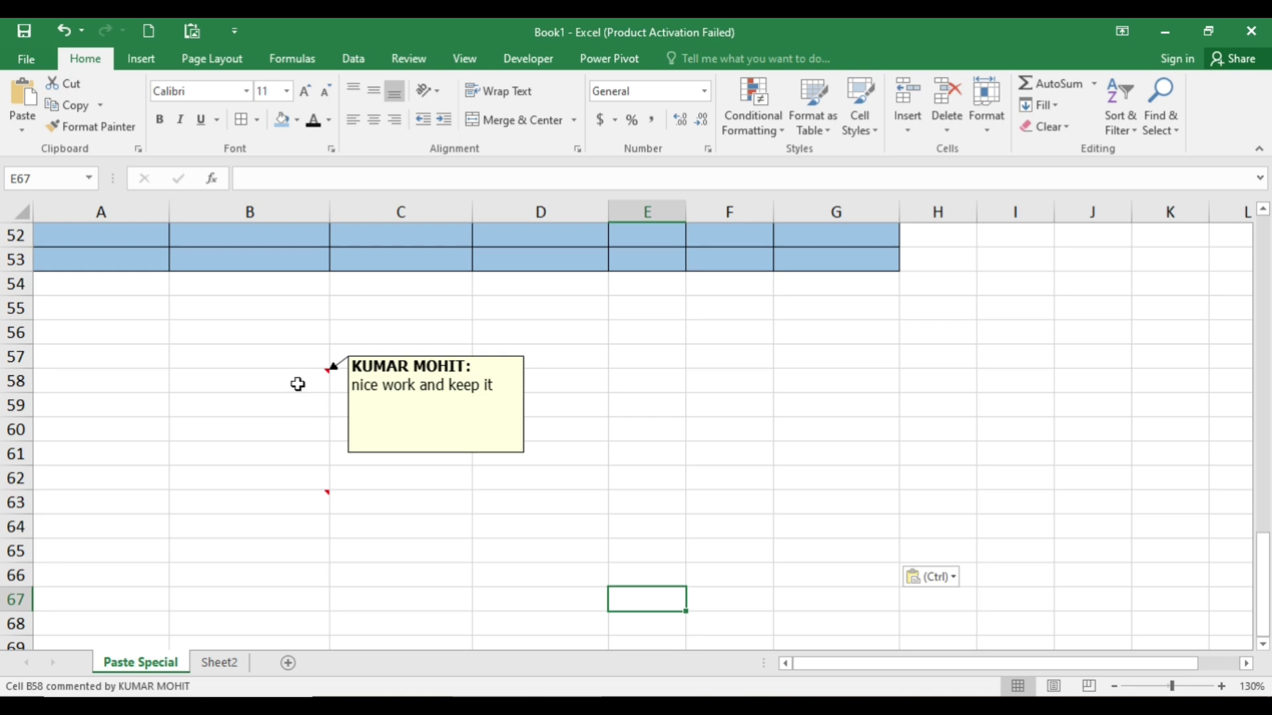
{"action": "scroll", "coordinate": [297, 384], "scroll_direction": "up", "scroll_amount": 13}
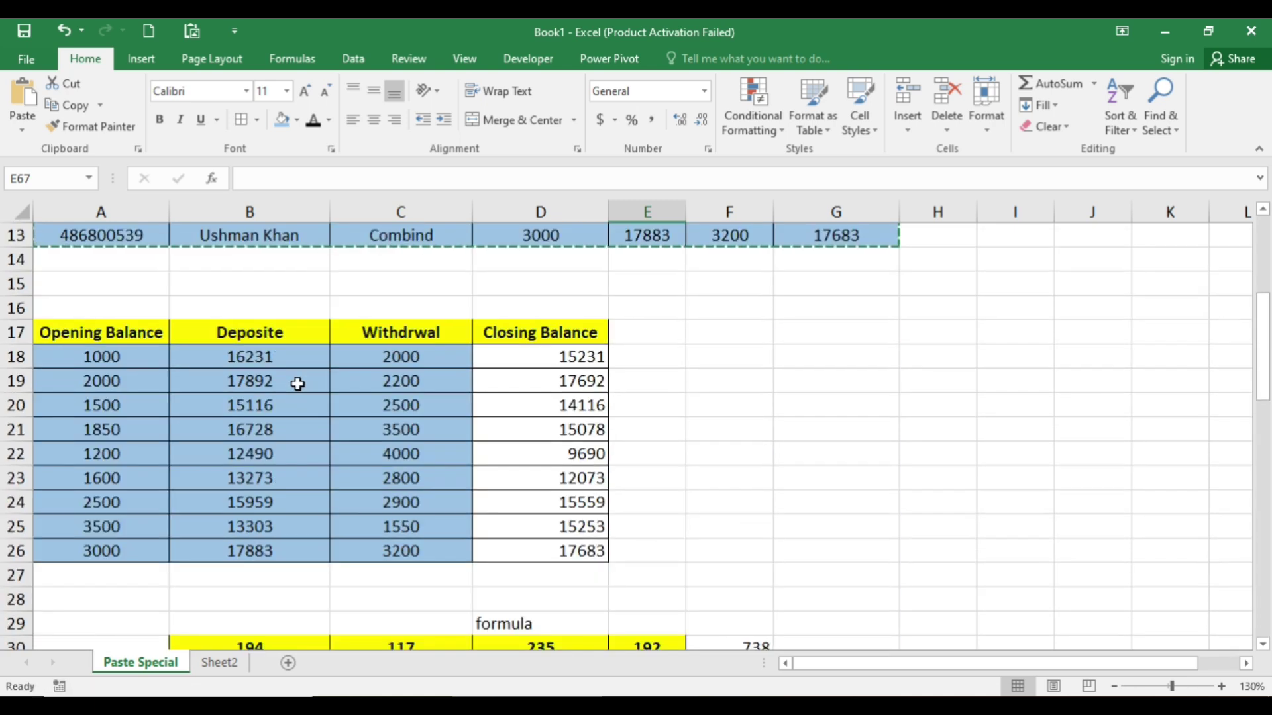
{"action": "scroll", "coordinate": [297, 384], "scroll_direction": "up", "scroll_amount": 3}
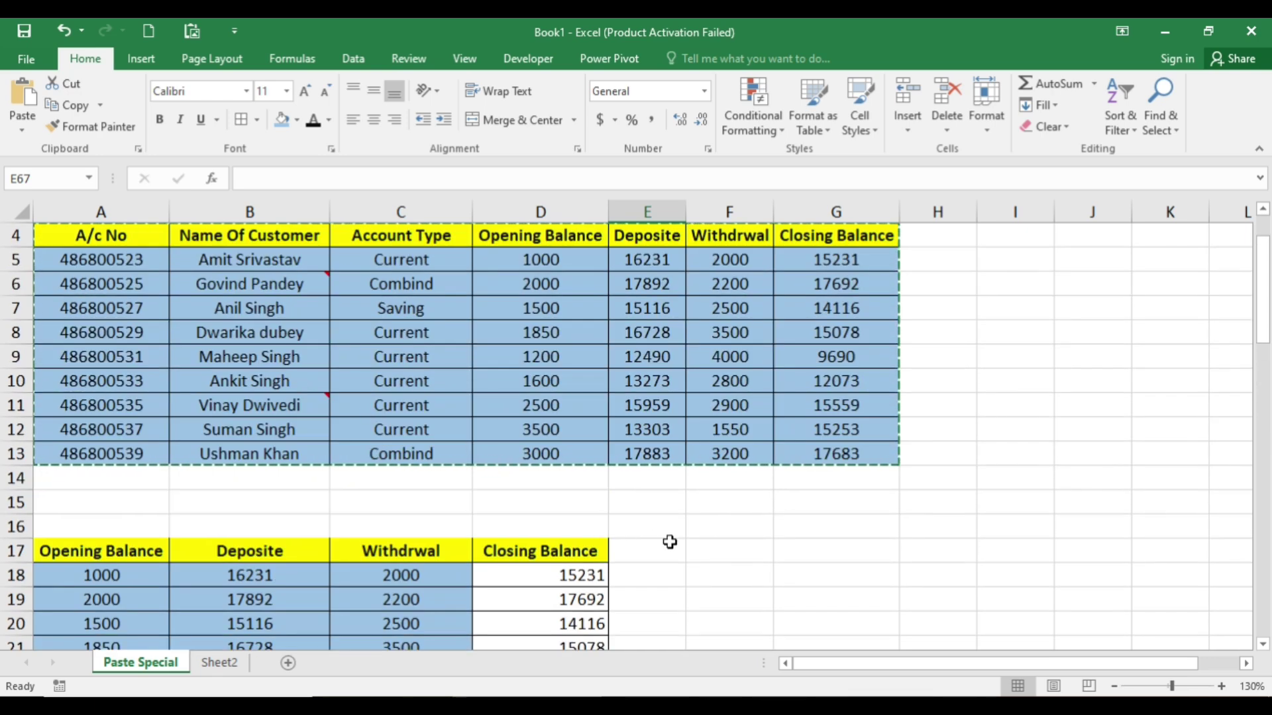
{"action": "scroll", "coordinate": [659, 538], "scroll_direction": "down", "scroll_amount": 2}
{"action": "scroll", "coordinate": [669, 533], "scroll_direction": "up", "scroll_amount": 2}
{"action": "left_click", "coordinate": [697, 546]}
{"action": "key", "text": "Escape"}
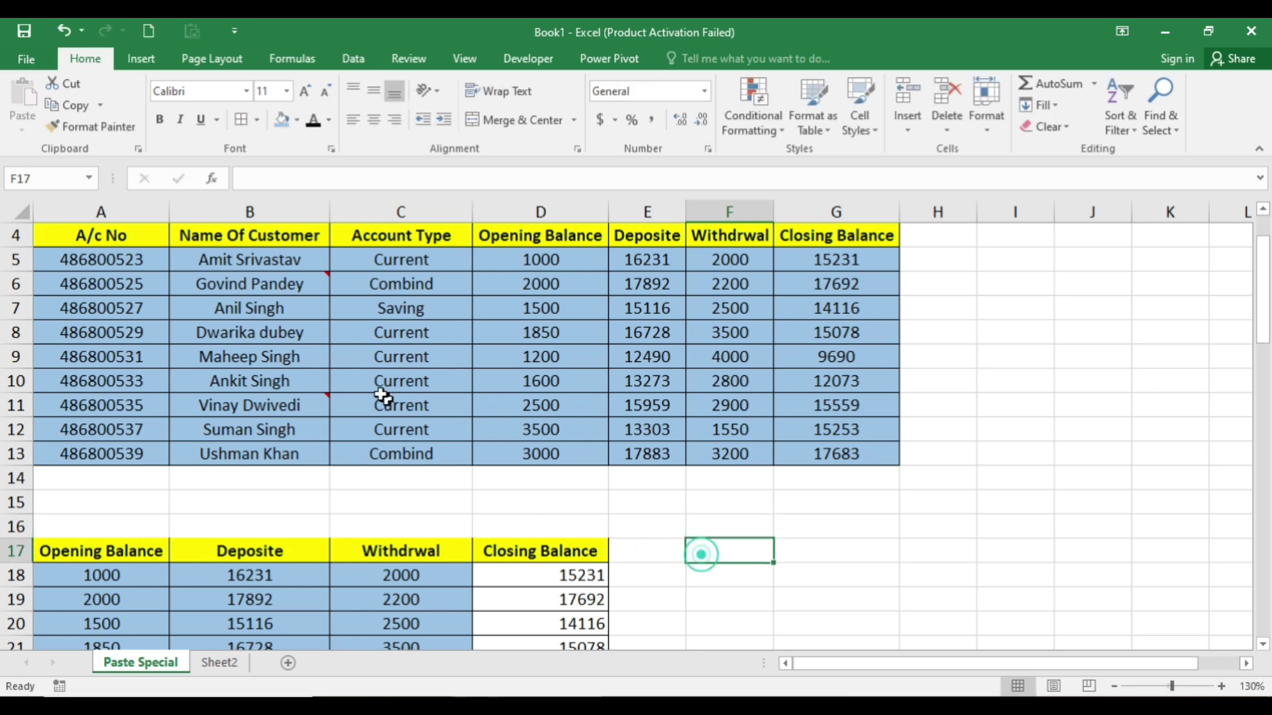
Choose Saving in C6 and Current in C8 from their drop-down lists, and select the Account Type cells C5:C13.
{"action": "left_click", "coordinate": [377, 285]}
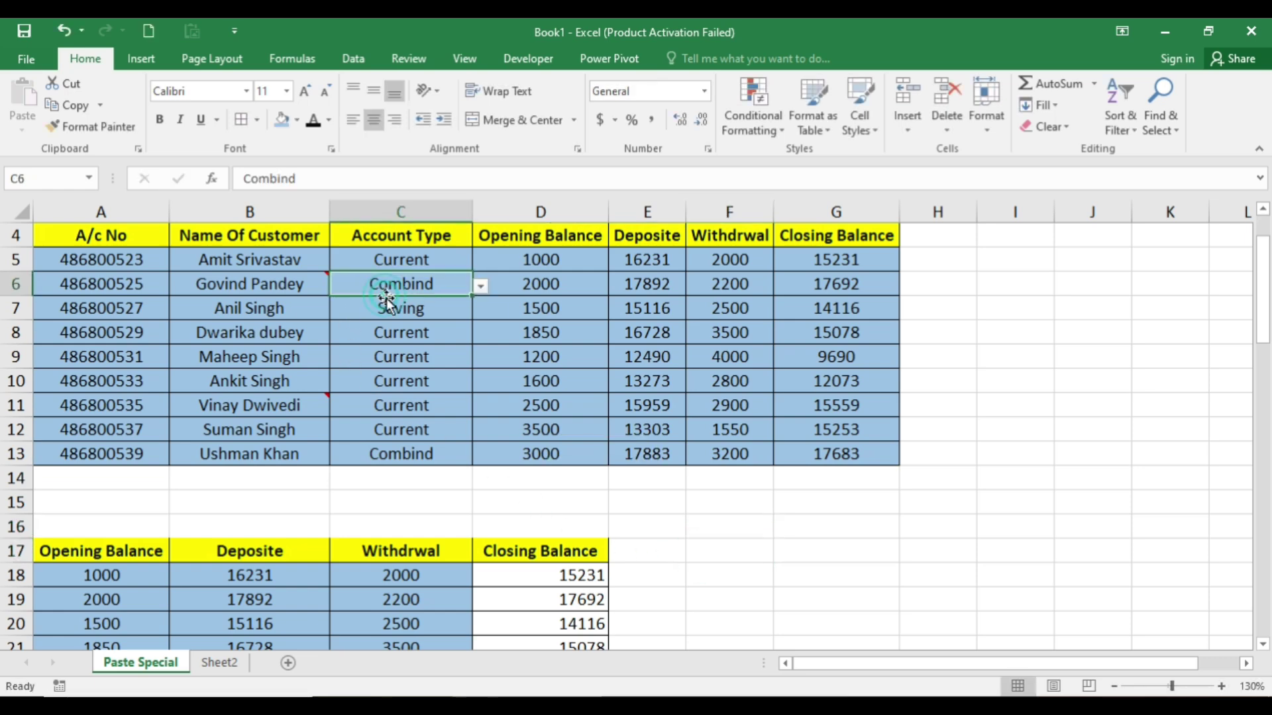
{"action": "left_click", "coordinate": [479, 287]}
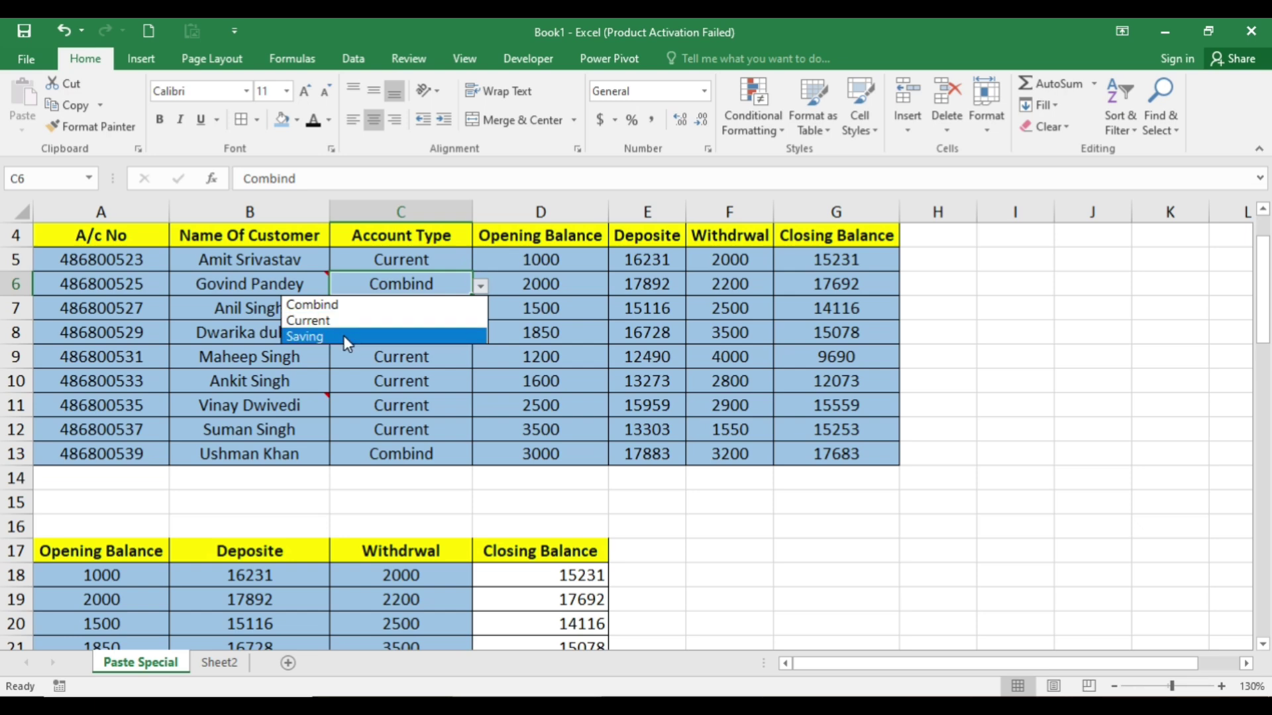
{"action": "left_click", "coordinate": [346, 342]}
{"action": "left_click", "coordinate": [420, 335]}
{"action": "left_click", "coordinate": [481, 335]}
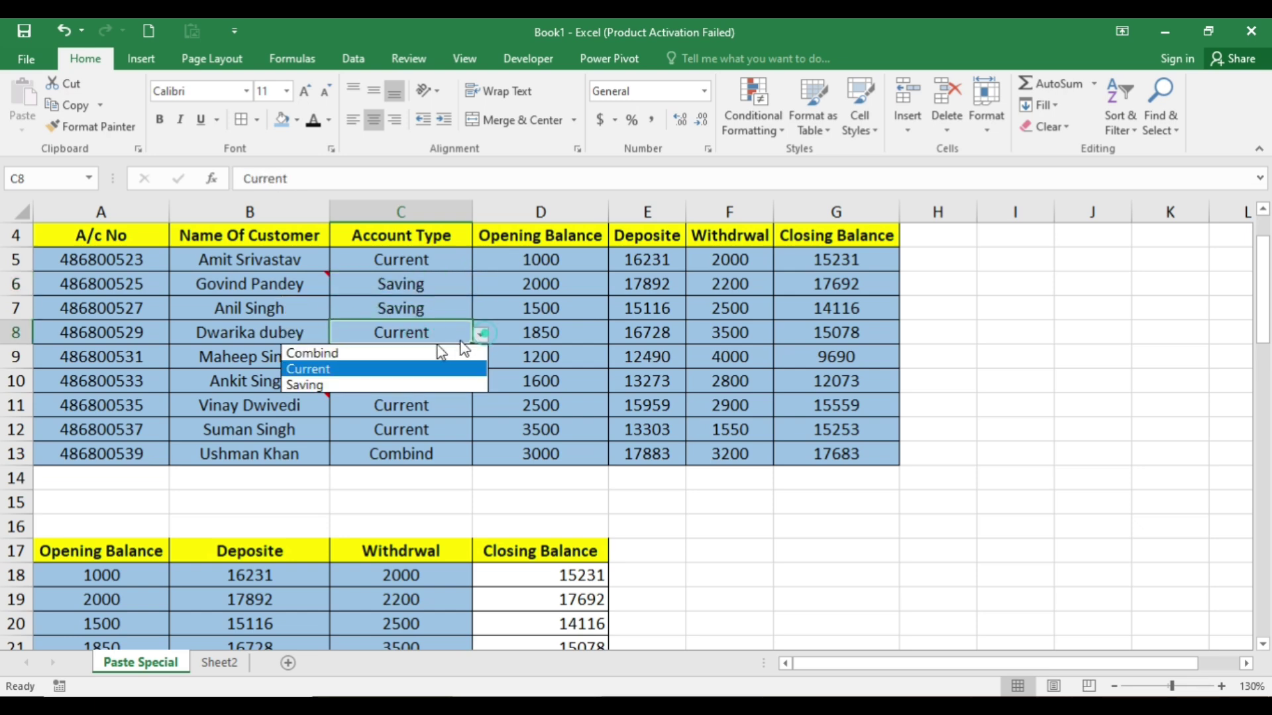
{"action": "left_click", "coordinate": [363, 369]}
{"action": "left_click", "coordinate": [393, 412]}
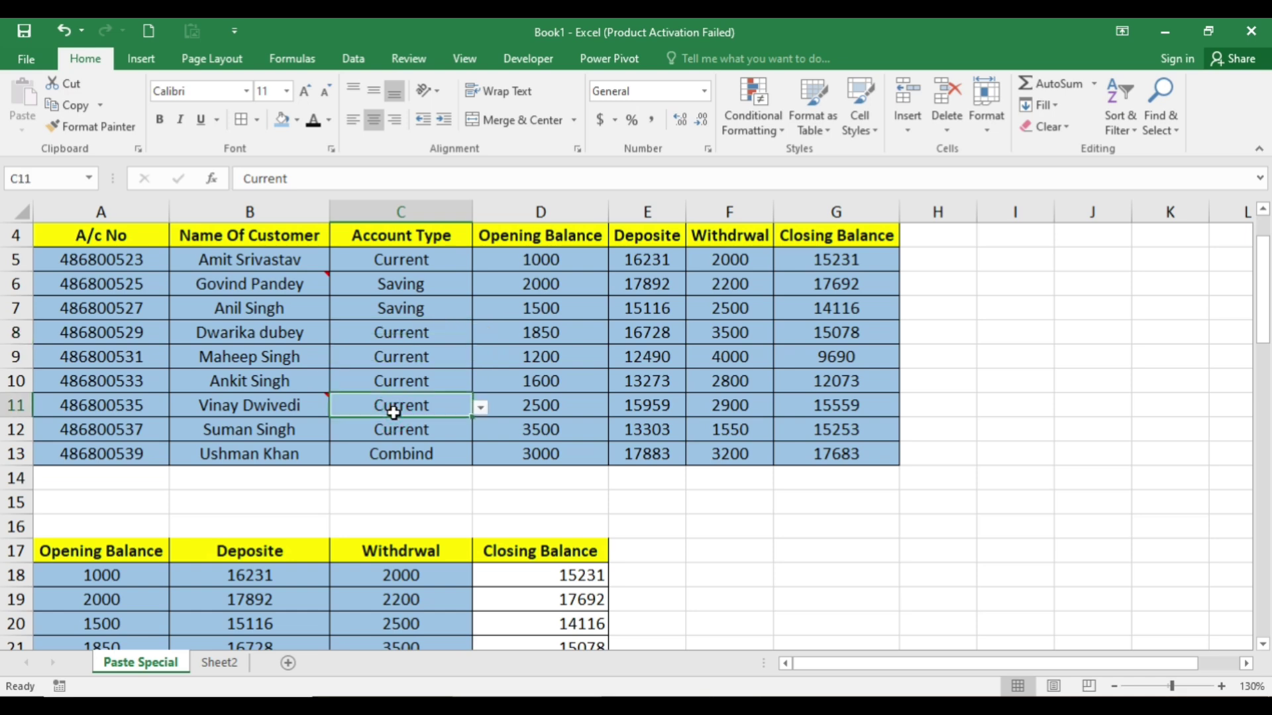
{"action": "left_click", "coordinate": [391, 427]}
{"action": "left_click_drag", "start_coordinate": [383, 259], "coordinate": [419, 451]}
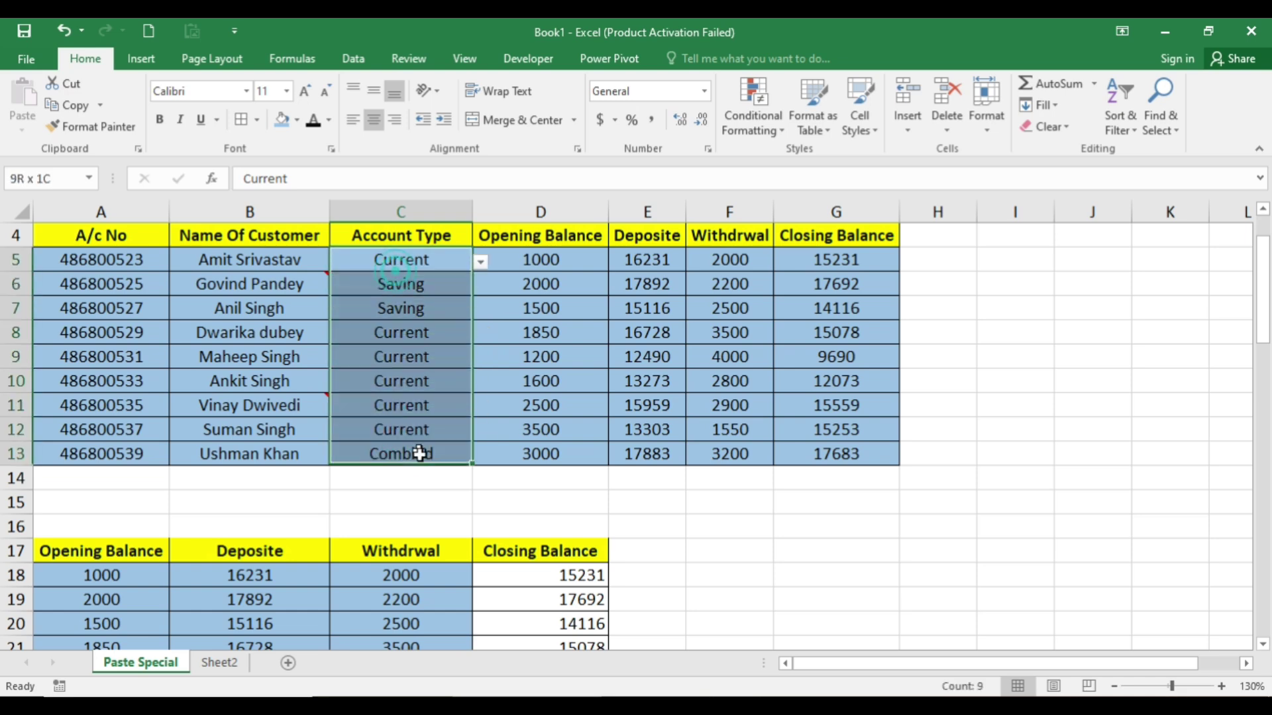
Widen column H slightly beside the account table.
{"action": "left_click", "coordinate": [641, 501]}
{"action": "left_click", "coordinate": [639, 461]}
{"action": "scroll", "coordinate": [629, 459], "scroll_direction": "up", "scroll_amount": 1}
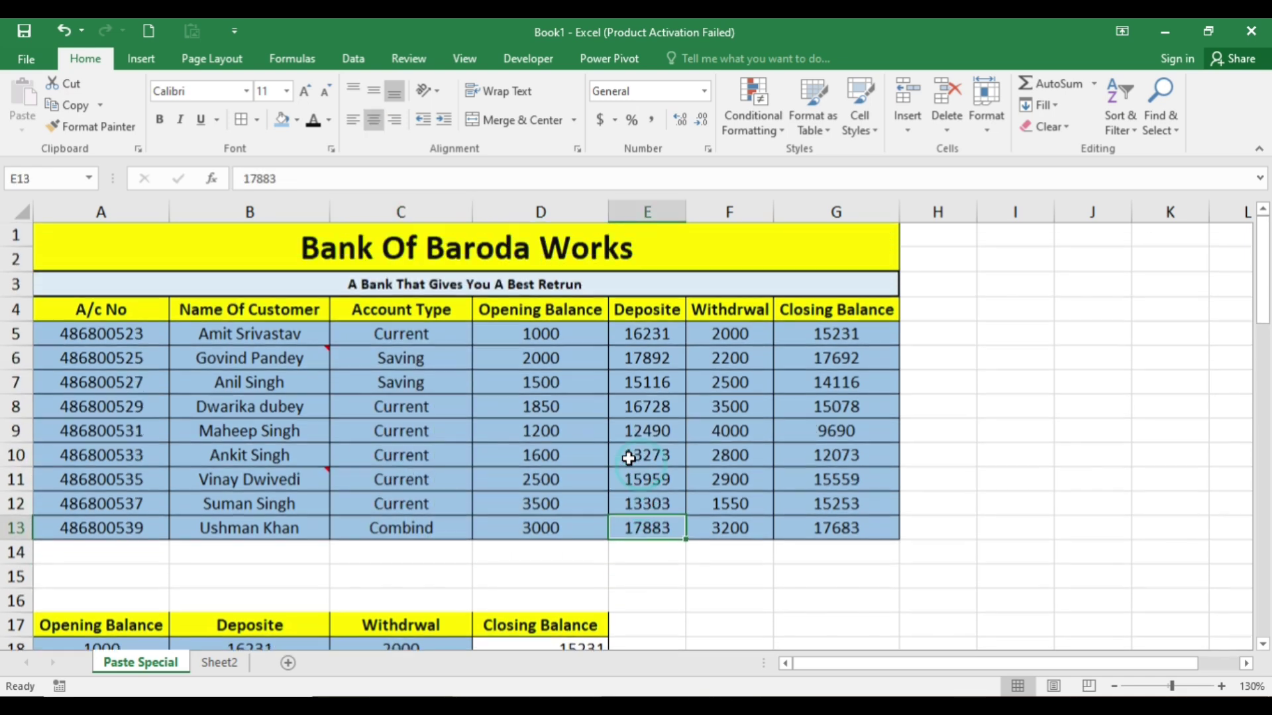
{"action": "left_click", "coordinate": [938, 303]}
{"action": "left_click_drag", "start_coordinate": [978, 211], "coordinate": [1003, 212]}
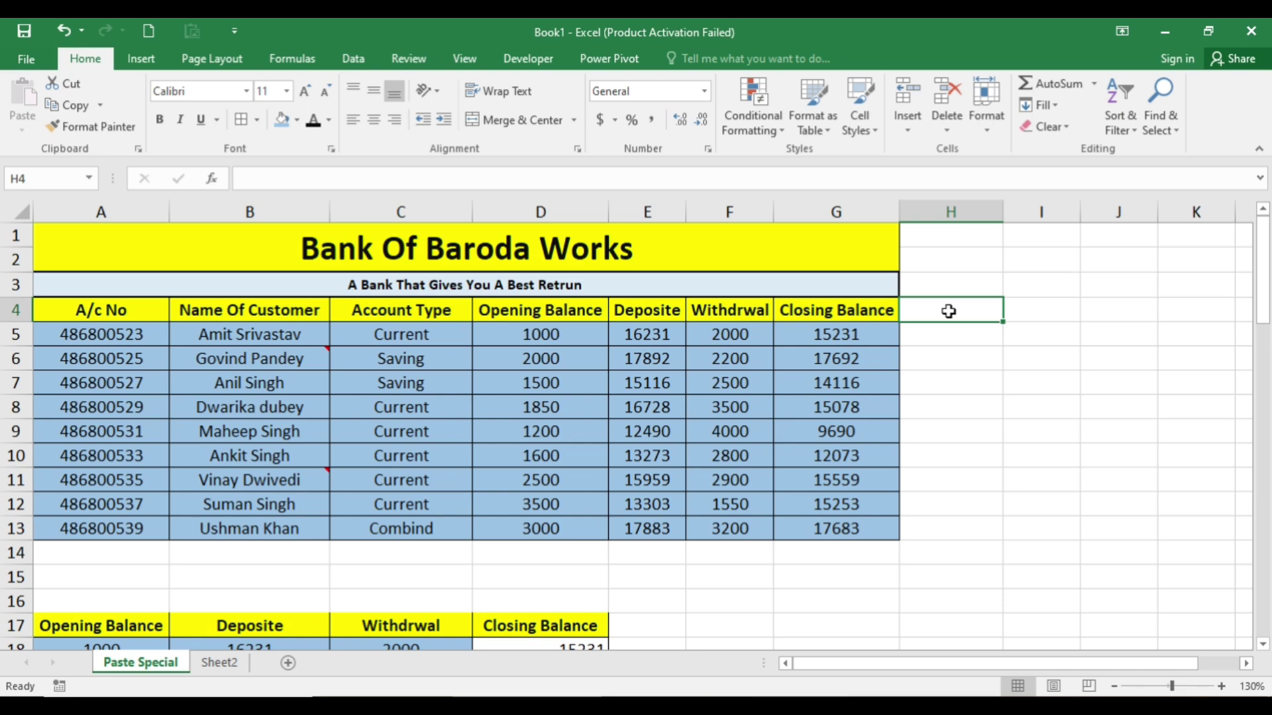
Review the data validation criteria, allowed types and list source of the Account Type cell C9.
{"action": "left_click", "coordinate": [422, 403]}
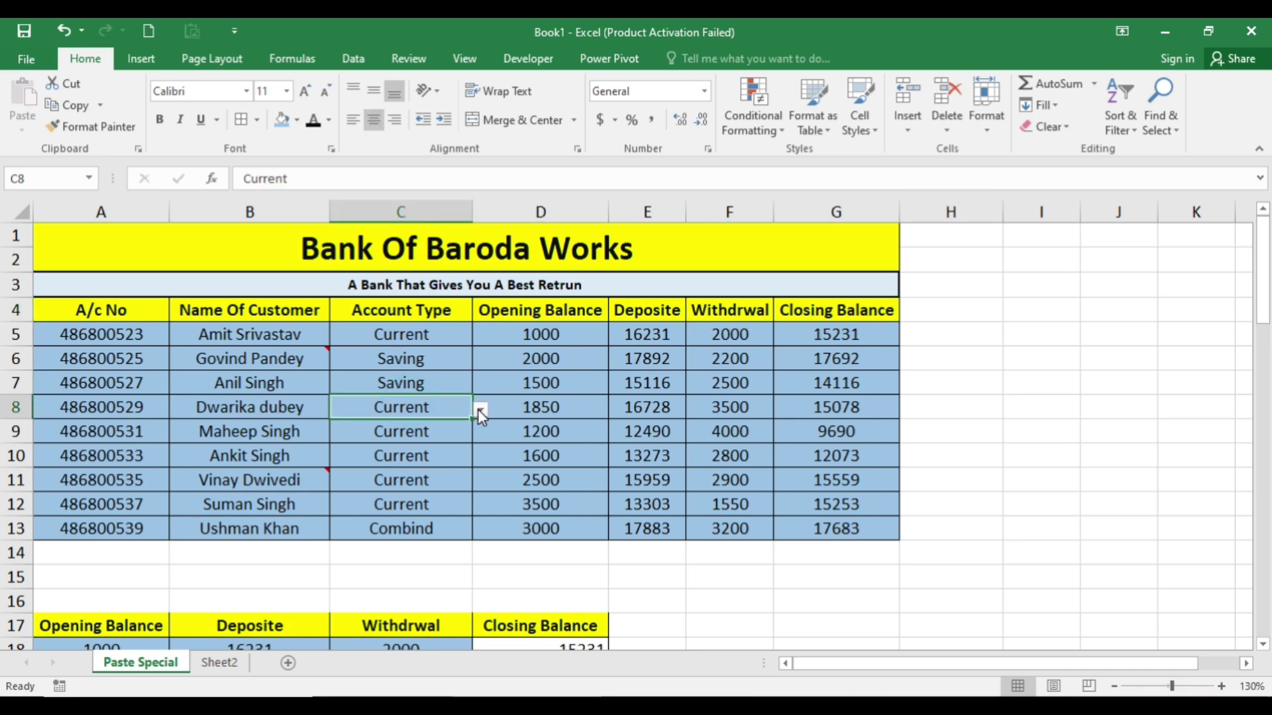
{"action": "left_click", "coordinate": [406, 435]}
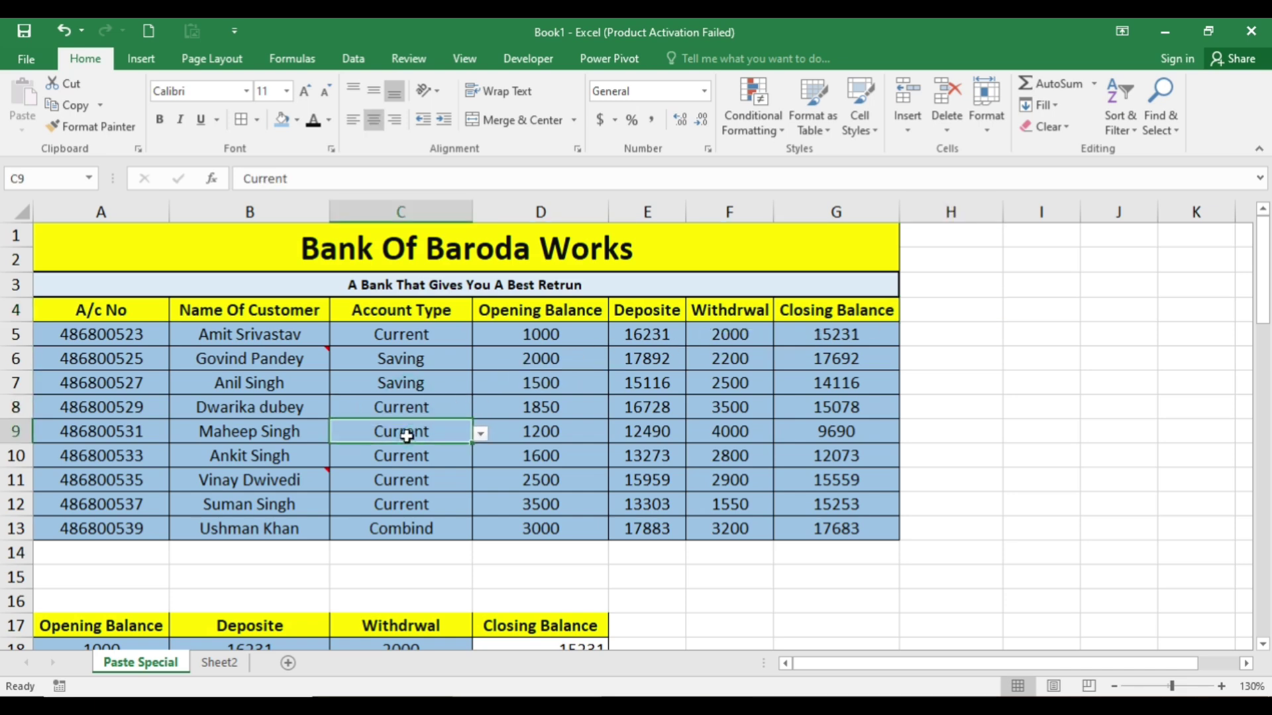
{"action": "left_click", "coordinate": [351, 61]}
{"action": "left_click", "coordinate": [878, 127]}
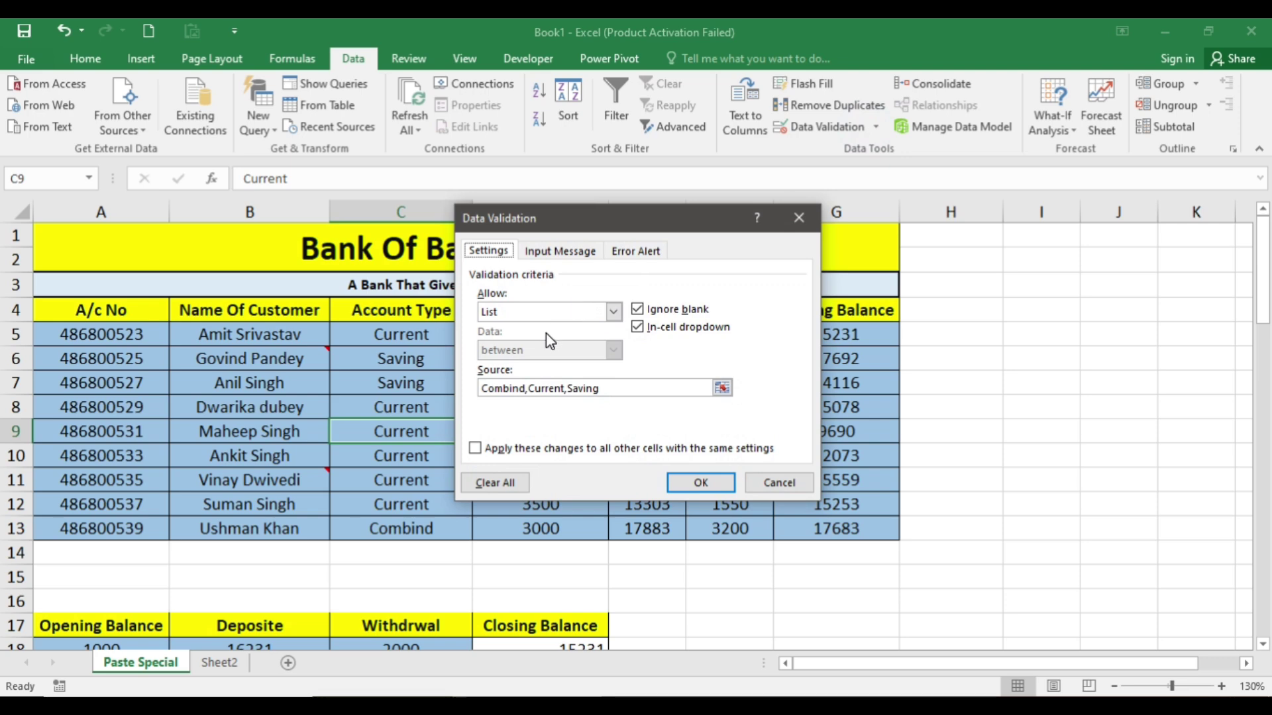
{"action": "left_click", "coordinate": [546, 311]}
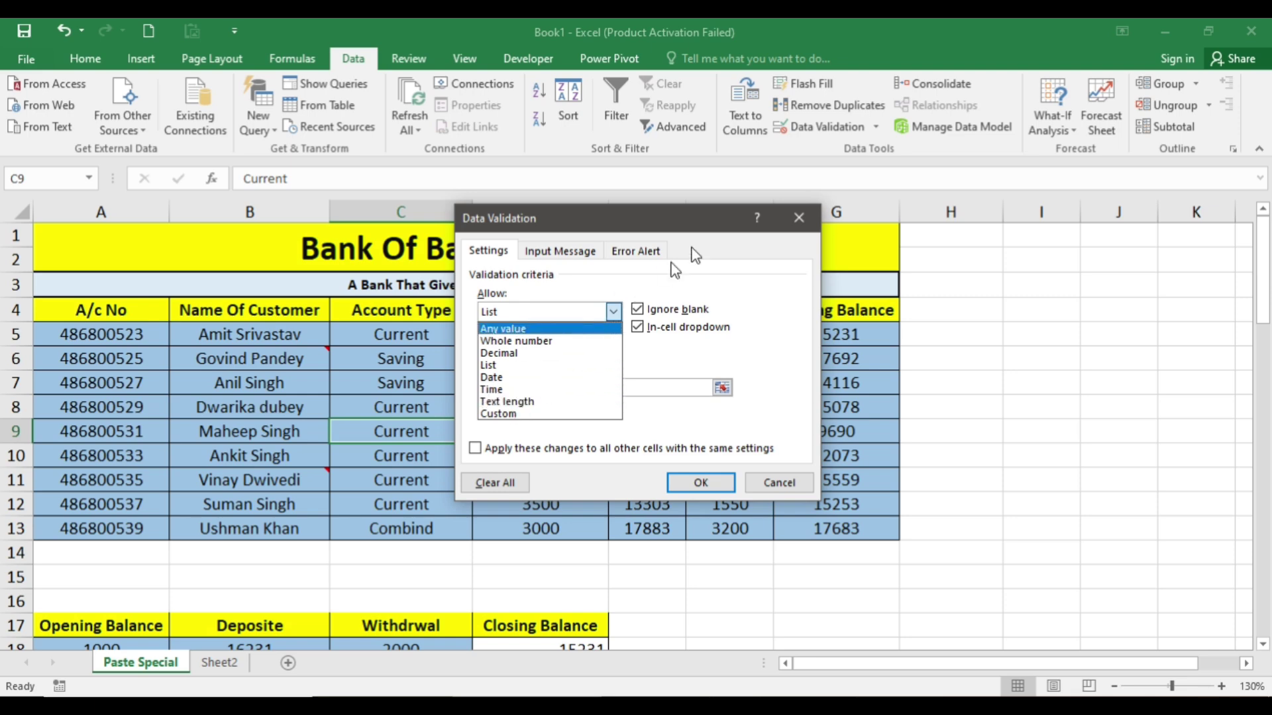
{"action": "left_click", "coordinate": [799, 217]}
Copy the account table A4:G13 and paste only its validation starting at Q3.
{"action": "left_click", "coordinate": [742, 528]}
{"action": "left_click_drag", "start_coordinate": [814, 528], "coordinate": [135, 311]}
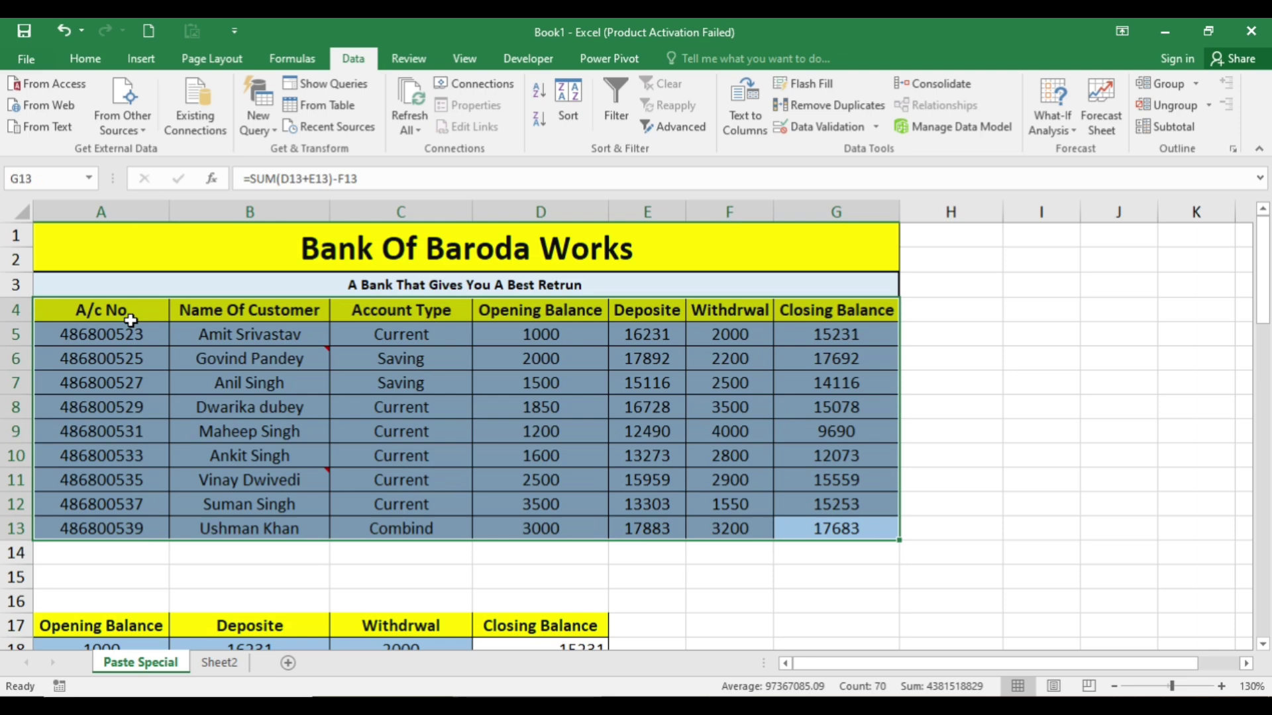
{"action": "key", "text": "ctrl+c"}
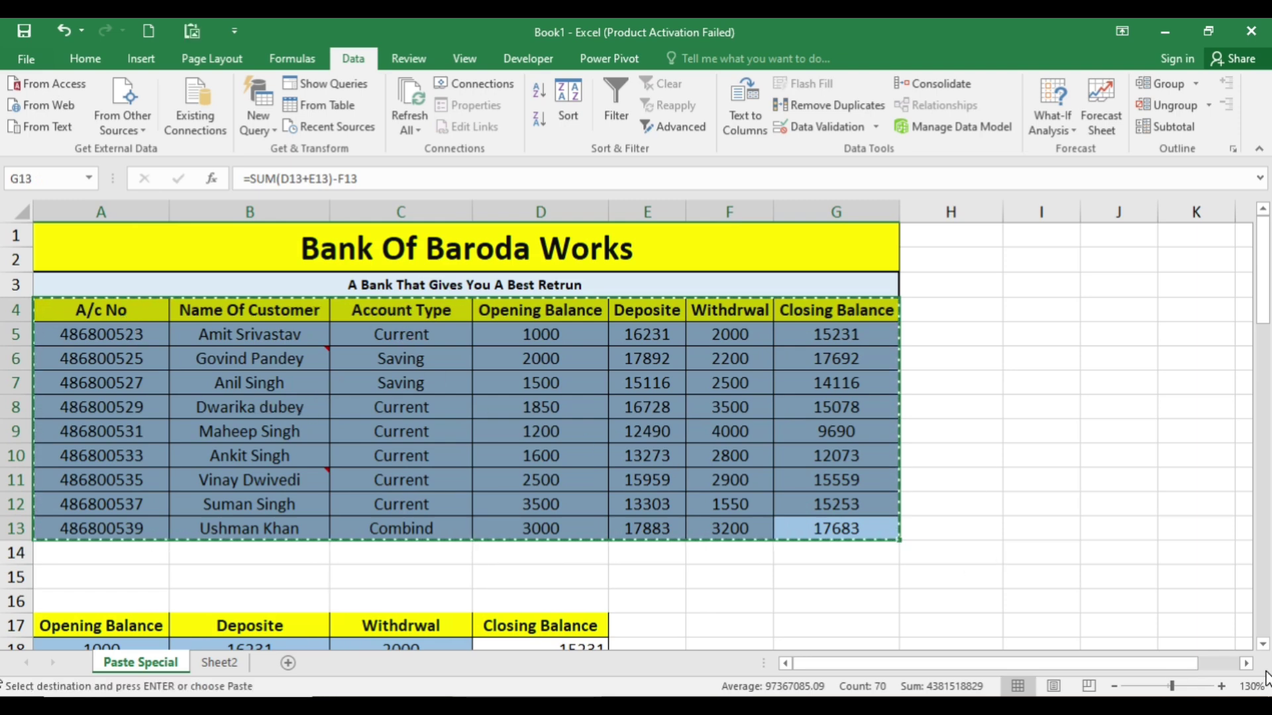
{"action": "left_click", "coordinate": [1246, 664]}
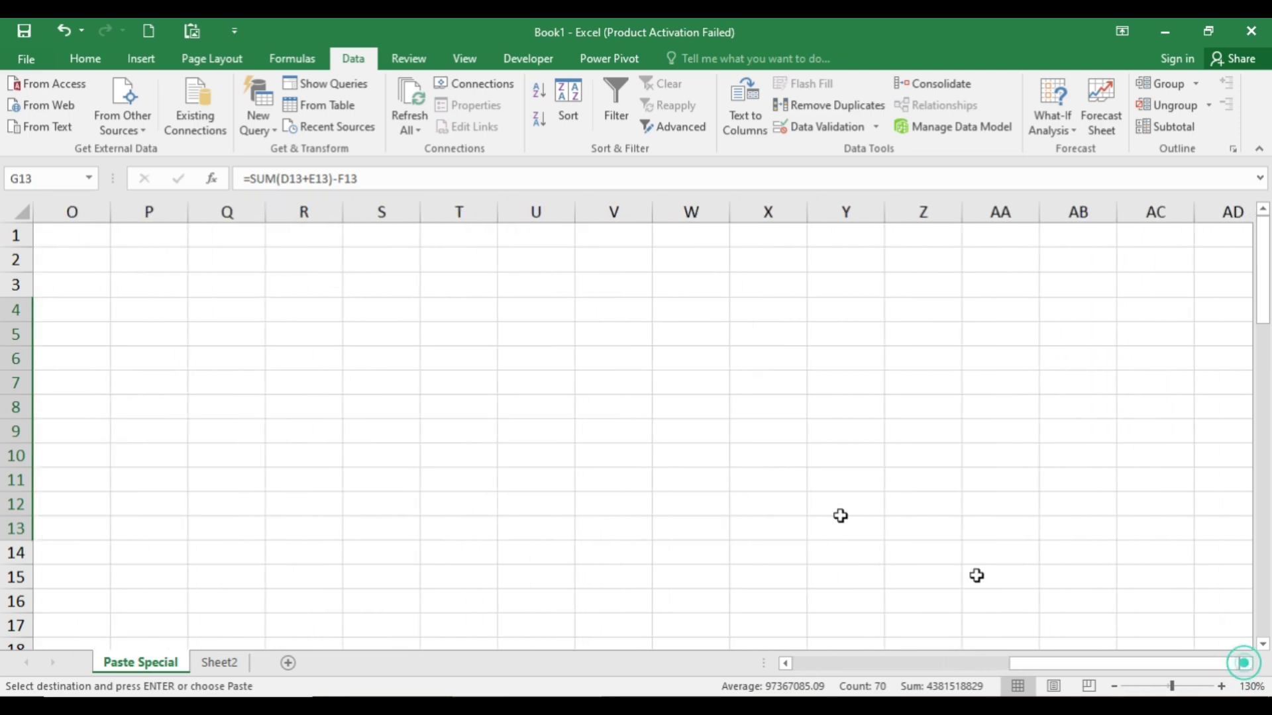
{"action": "left_click", "coordinate": [230, 289]}
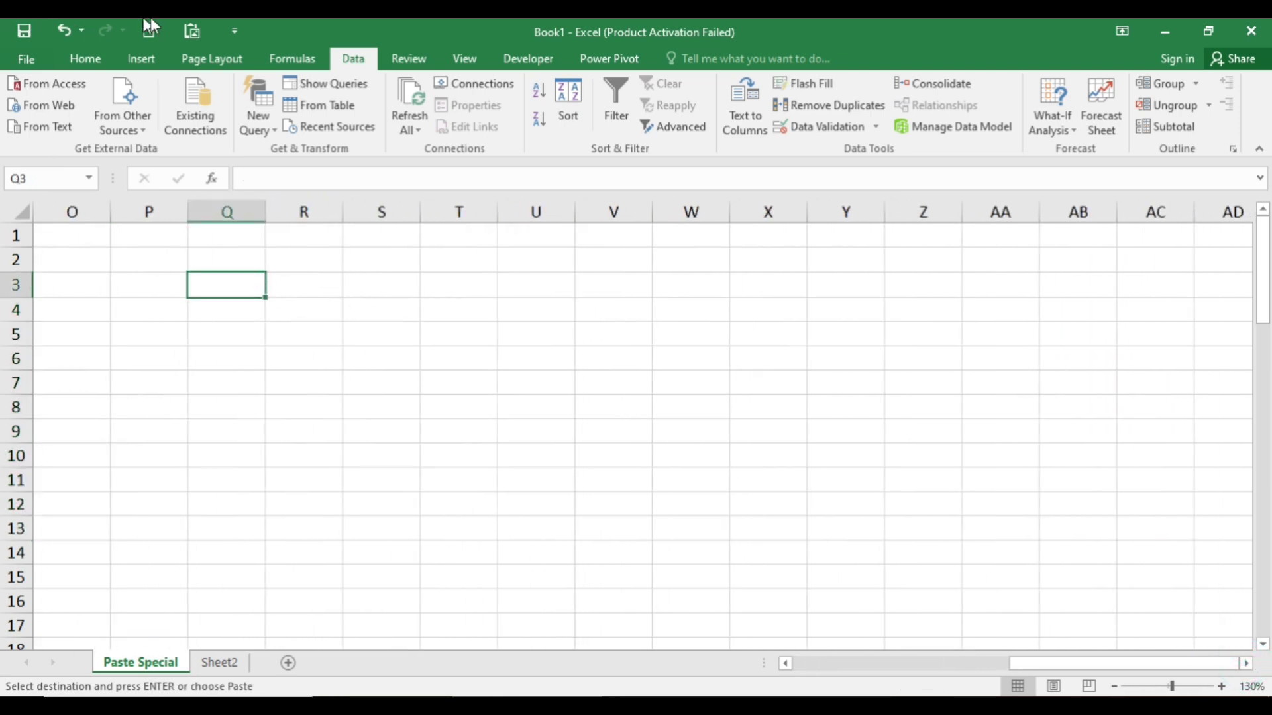
{"action": "left_click", "coordinate": [196, 27]}
{"action": "left_click", "coordinate": [493, 349]}
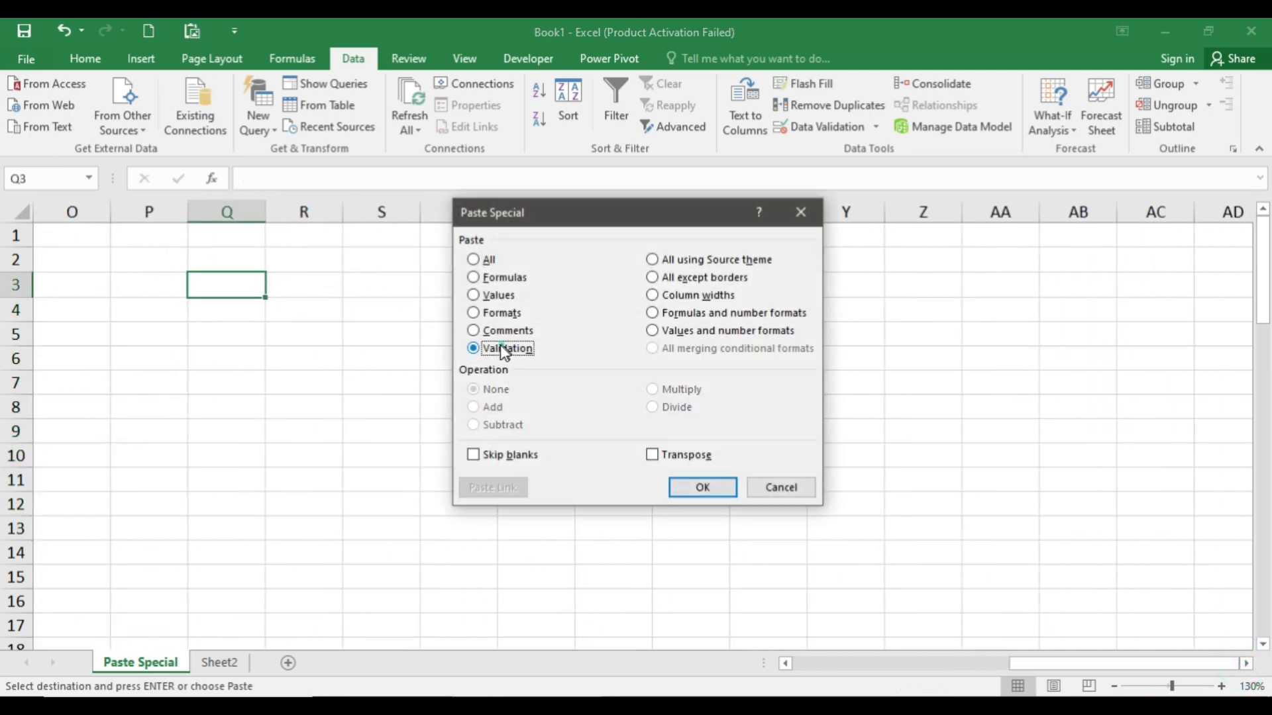
{"action": "left_click", "coordinate": [701, 491]}
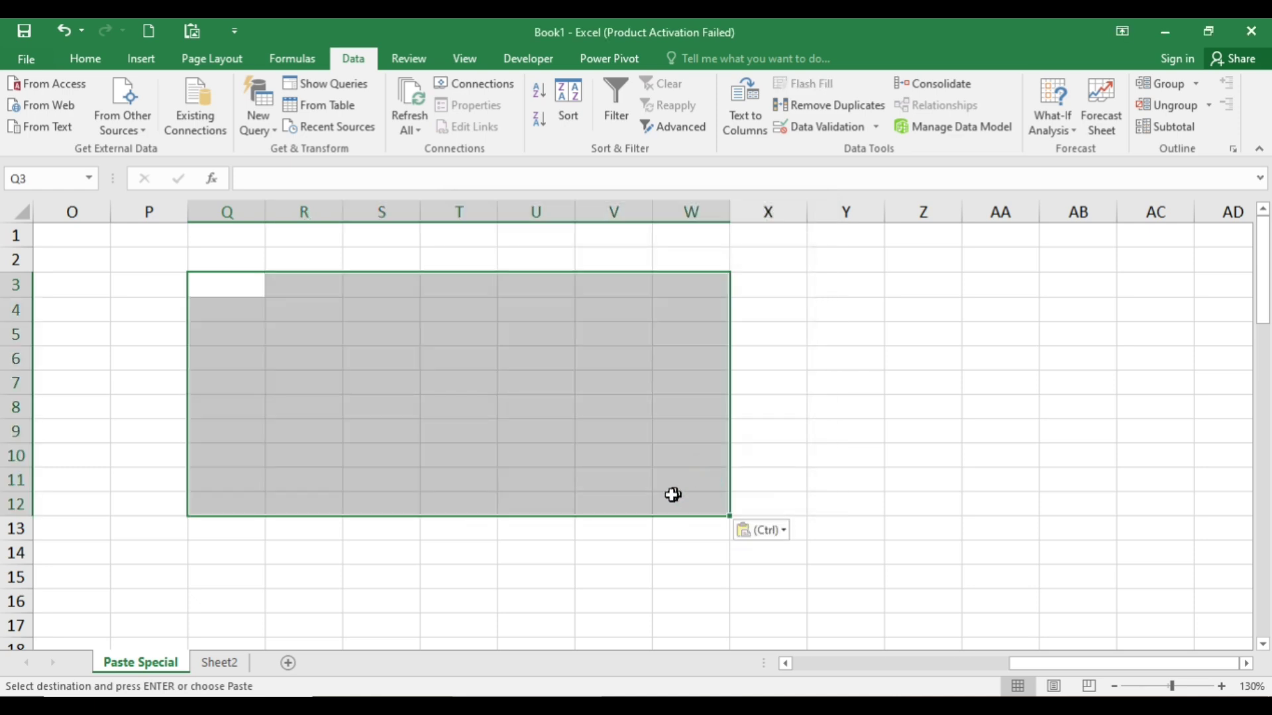
Choose Current from the pasted drop-down lists in S6 and S7 to test the validation.
{"action": "left_click", "coordinate": [463, 431]}
{"action": "left_click", "coordinate": [397, 356]}
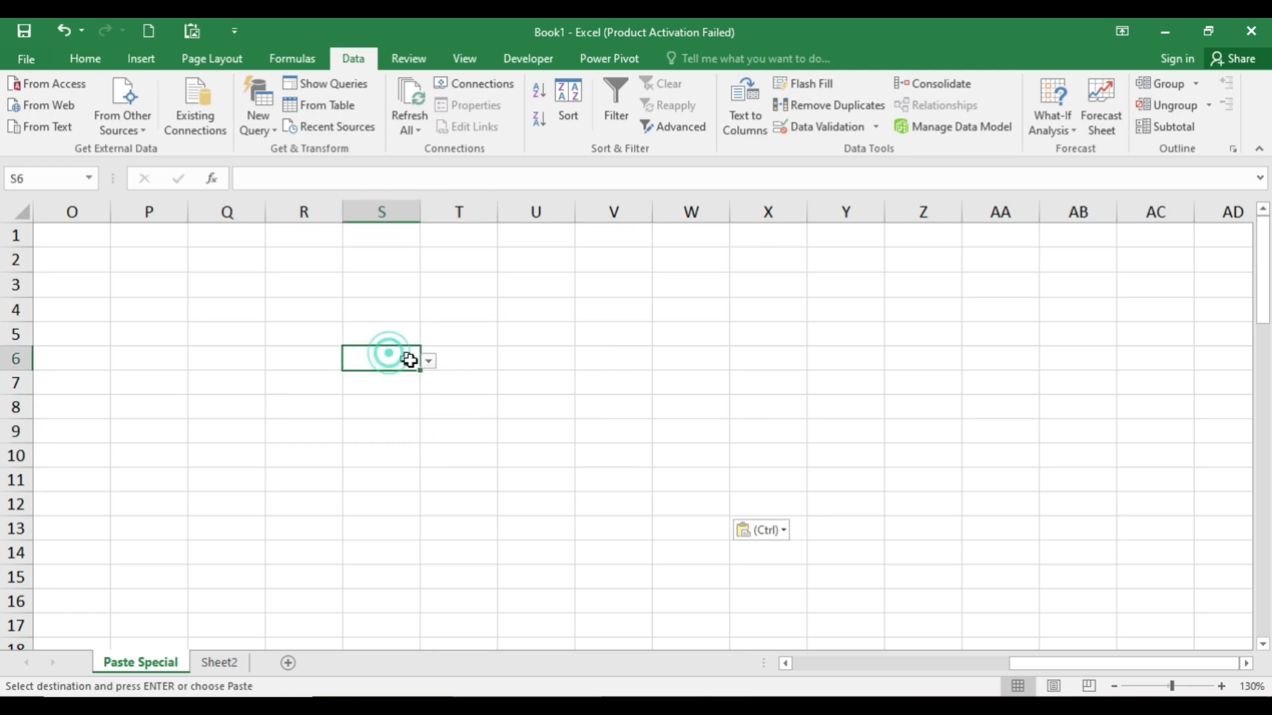
{"action": "left_click", "coordinate": [429, 361]}
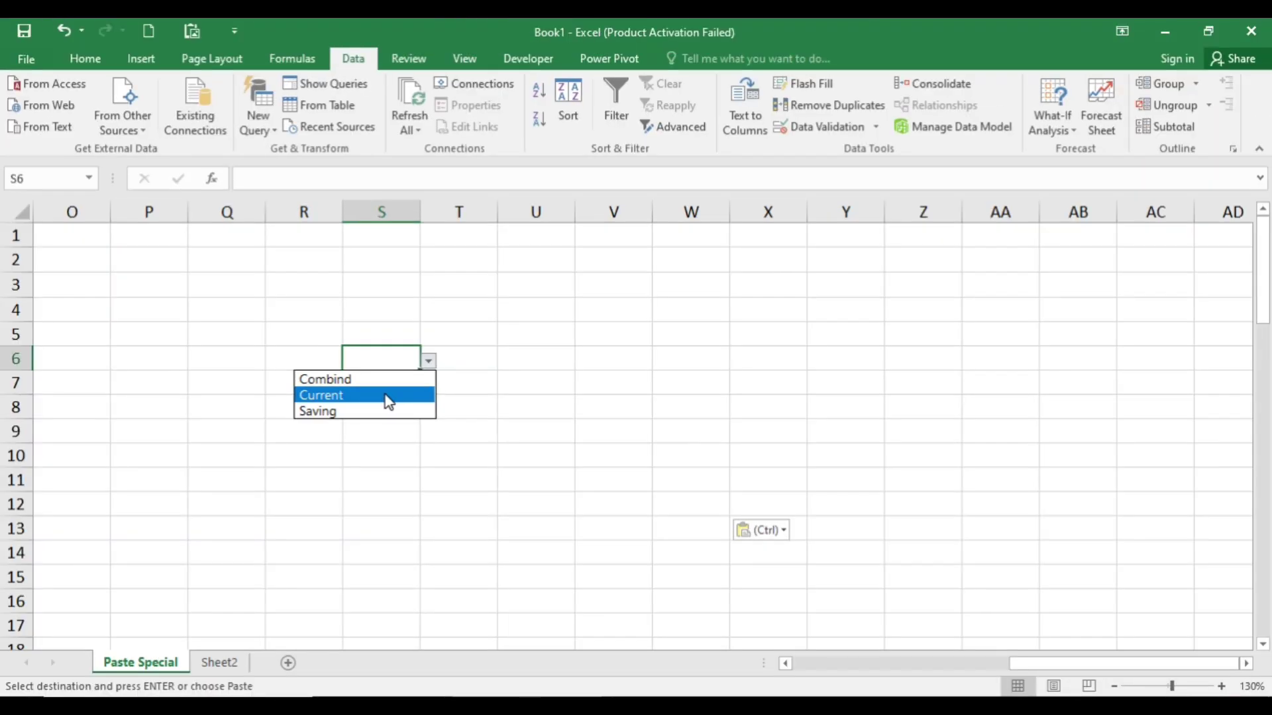
{"action": "left_click", "coordinate": [384, 394]}
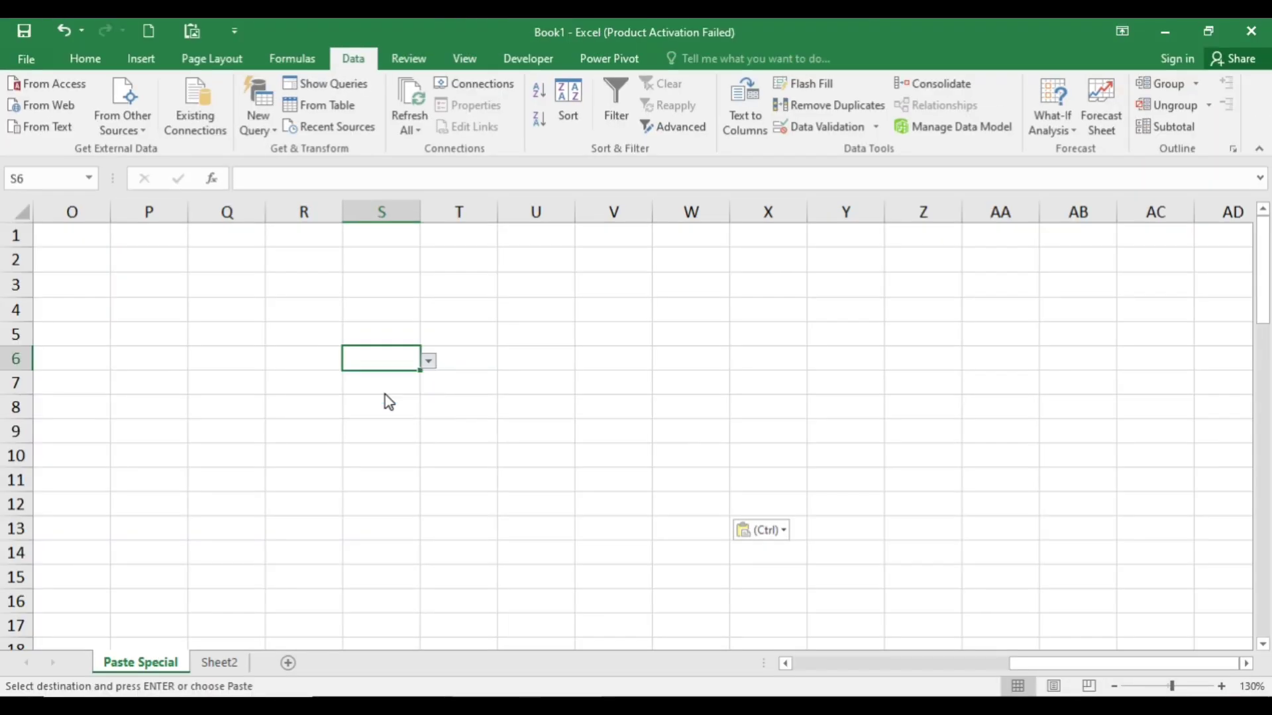
{"action": "left_click", "coordinate": [396, 384]}
{"action": "left_click", "coordinate": [429, 386]}
{"action": "left_click", "coordinate": [381, 421]}
{"action": "type", "text": "Current"}
{"action": "left_click", "coordinate": [381, 355]}
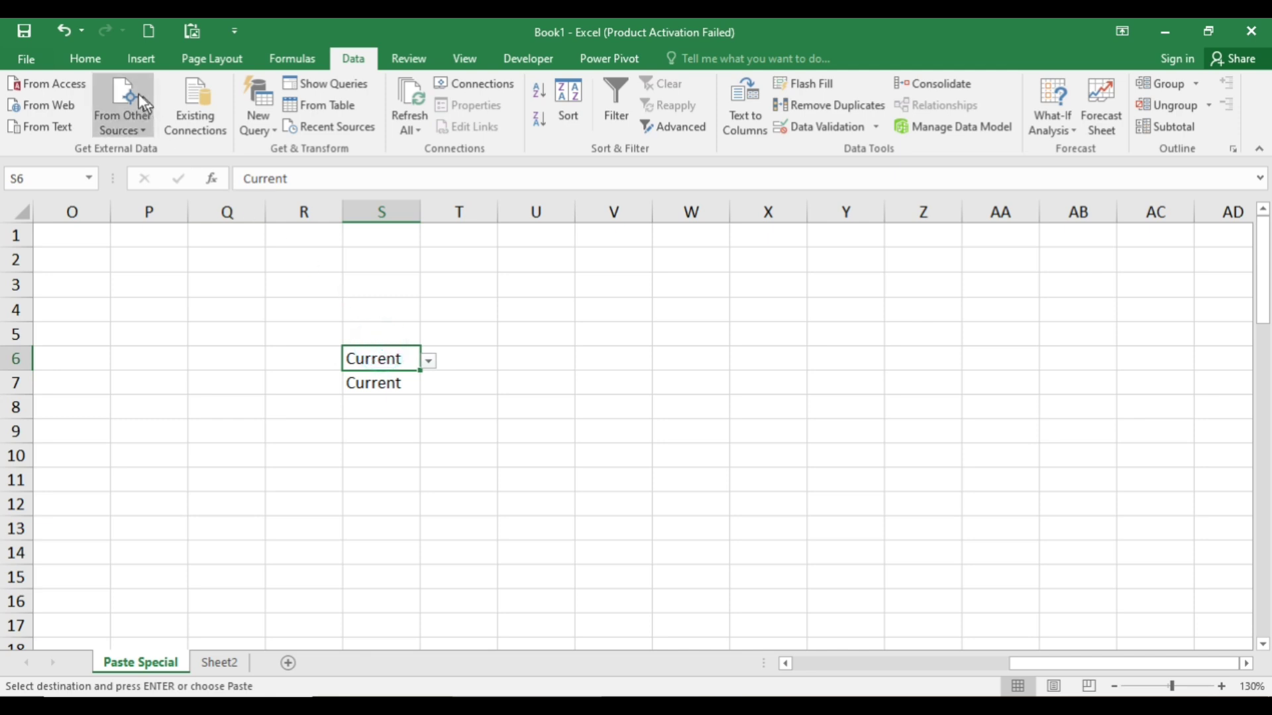
{"action": "left_click", "coordinate": [460, 405]}
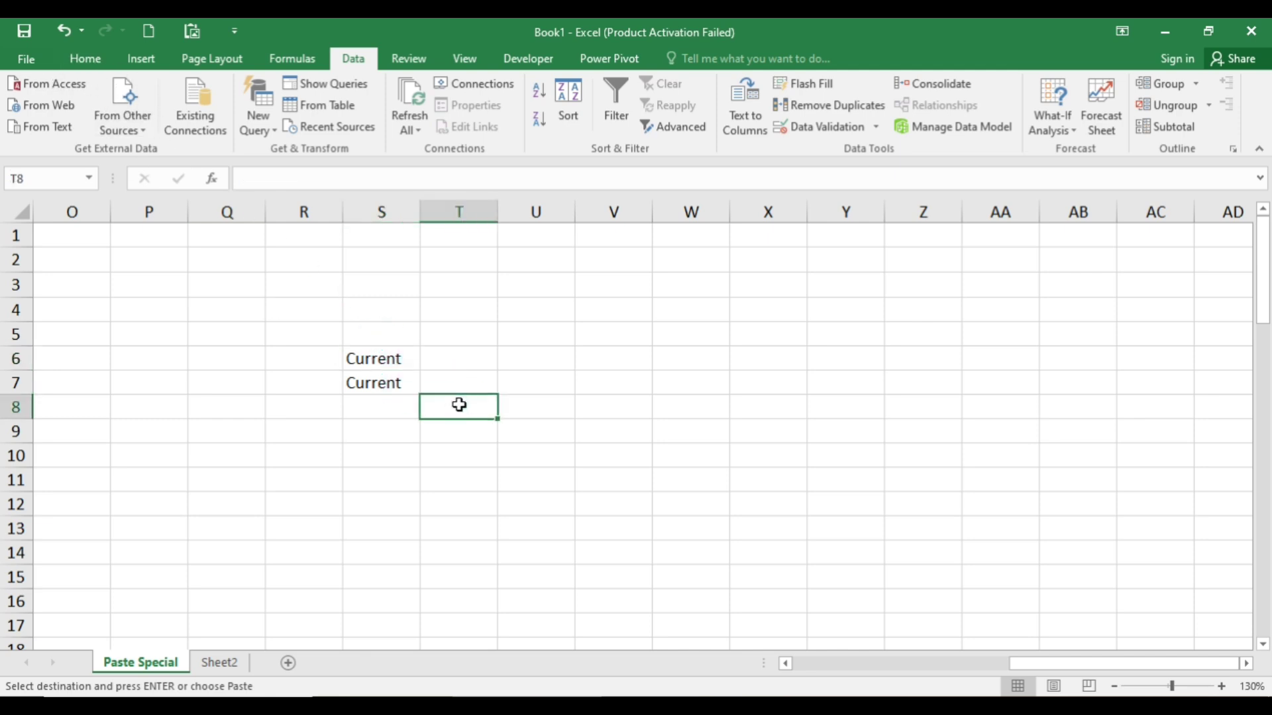
{"action": "left_click_drag", "start_coordinate": [1027, 661], "coordinate": [766, 656]}
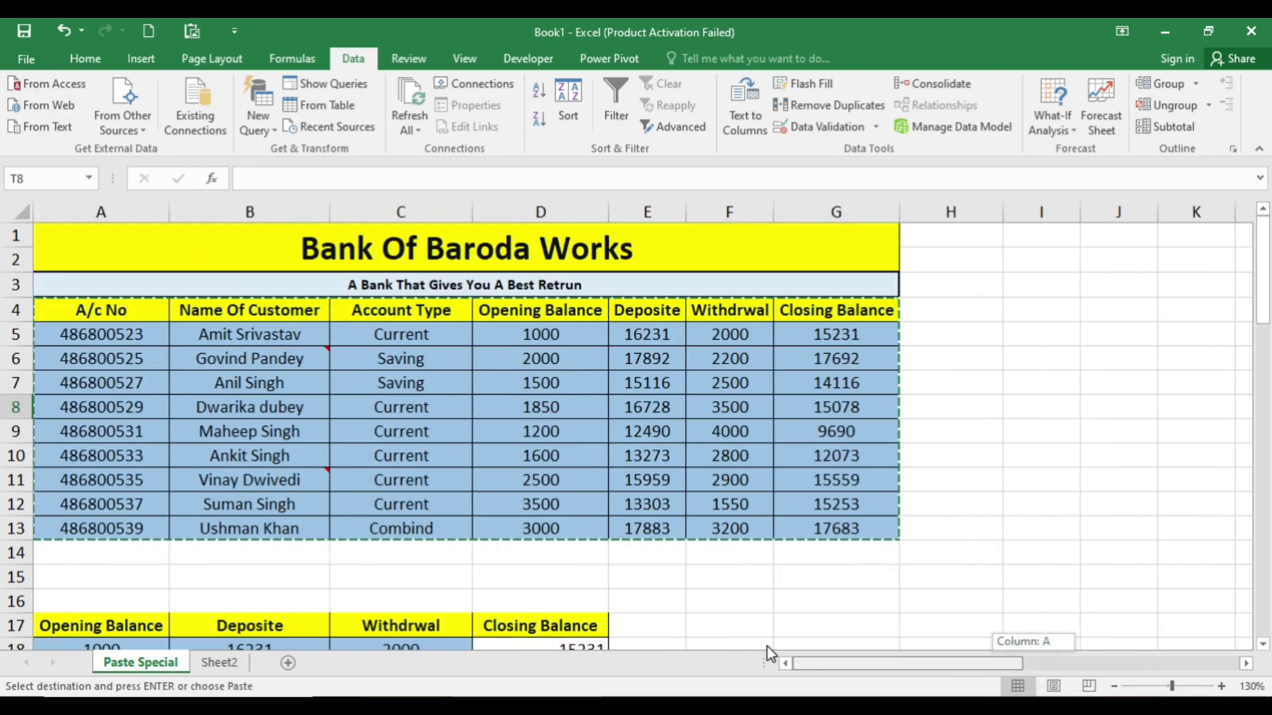
Copy the account table A4:G13 and open the Paste Special options at the empty cell B72.
{"action": "key", "text": "Escape"}
{"action": "left_click", "coordinate": [954, 448]}
{"action": "left_click", "coordinate": [925, 503]}
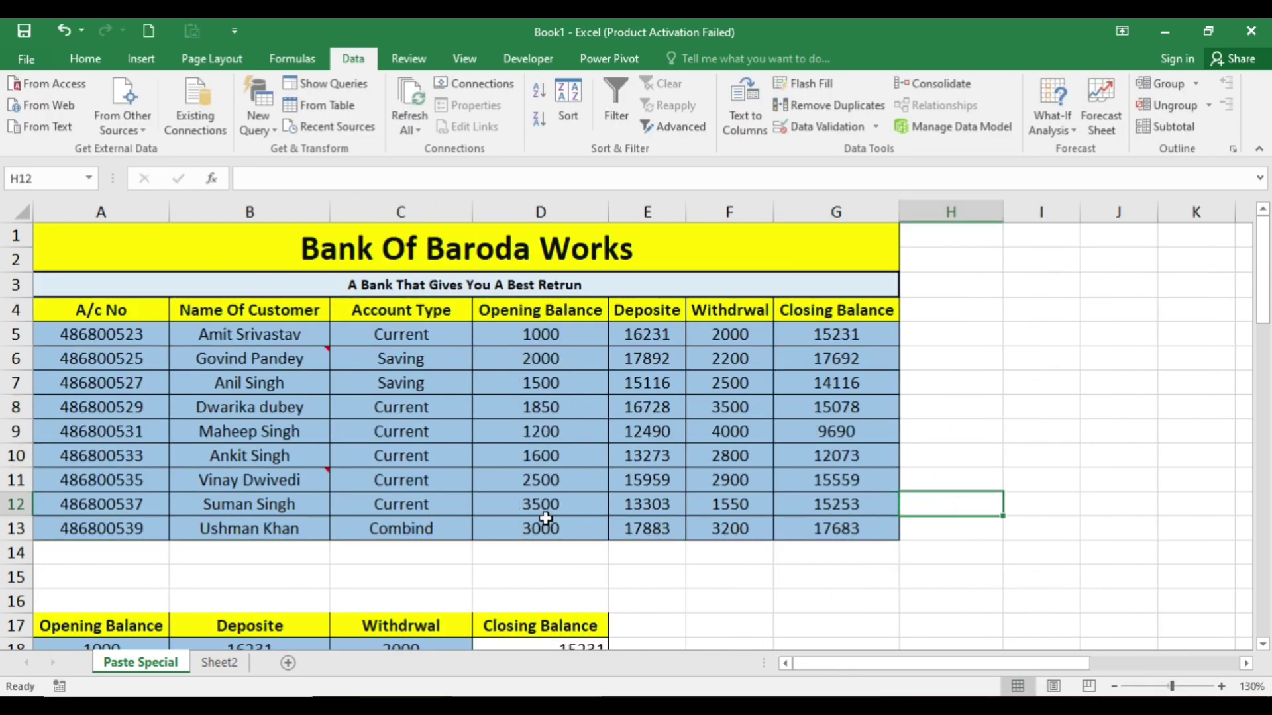
{"action": "left_click_drag", "start_coordinate": [788, 540], "coordinate": [123, 279]}
{"action": "left_click_drag", "start_coordinate": [122, 298], "coordinate": [122, 303]}
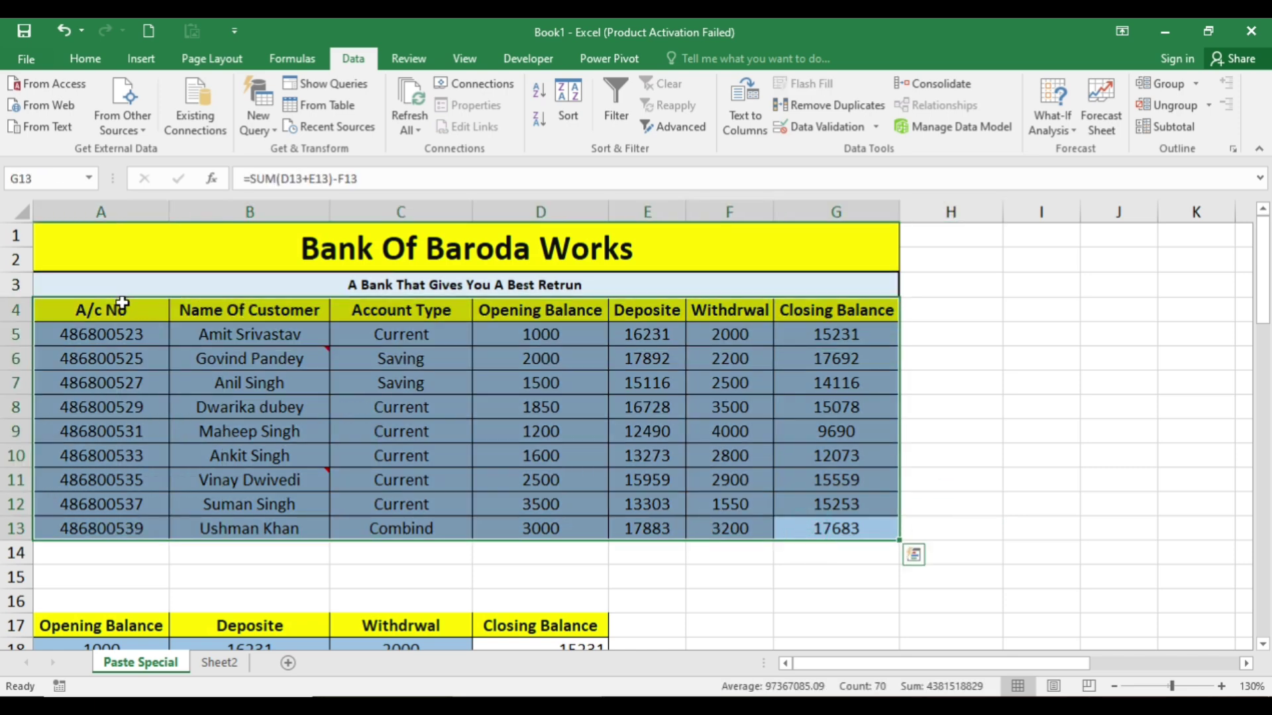
{"action": "key", "text": "ctrl+c"}
{"action": "scroll", "coordinate": [583, 510], "scroll_direction": "down", "scroll_amount": 12}
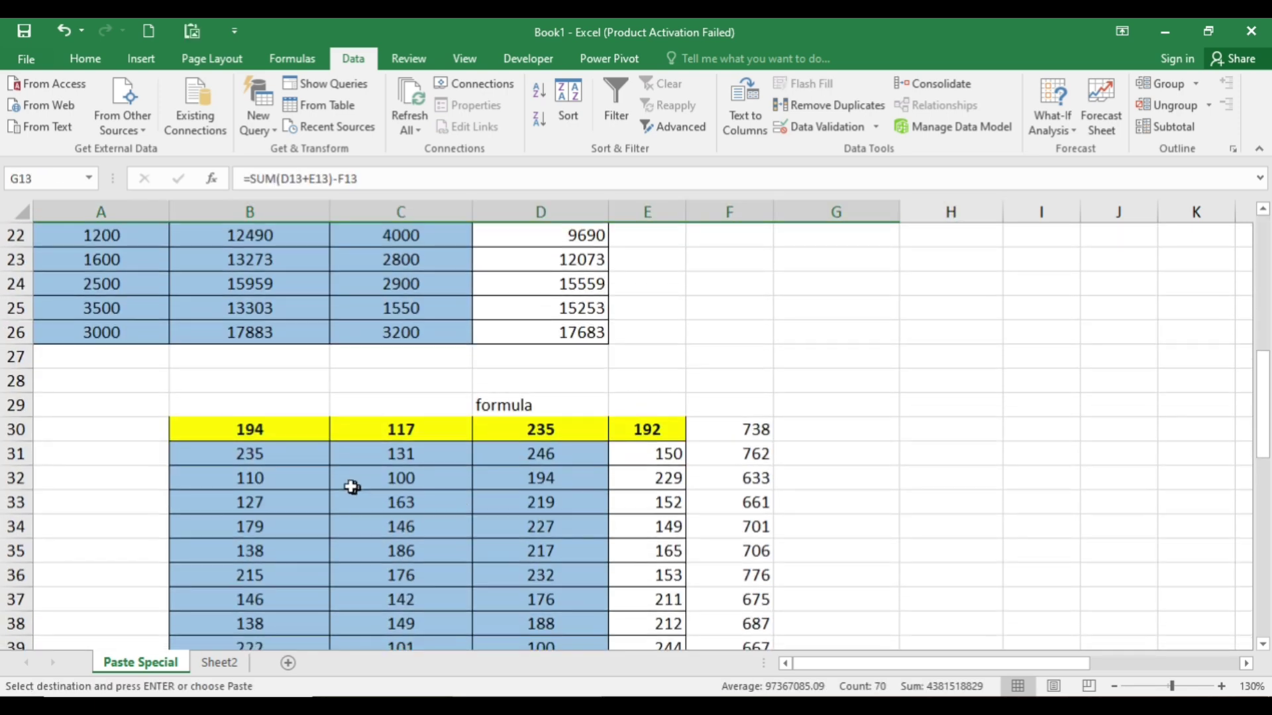
{"action": "scroll", "coordinate": [467, 464], "scroll_direction": "down", "scroll_amount": 4}
{"action": "scroll", "coordinate": [292, 399], "scroll_direction": "down", "scroll_amount": 6}
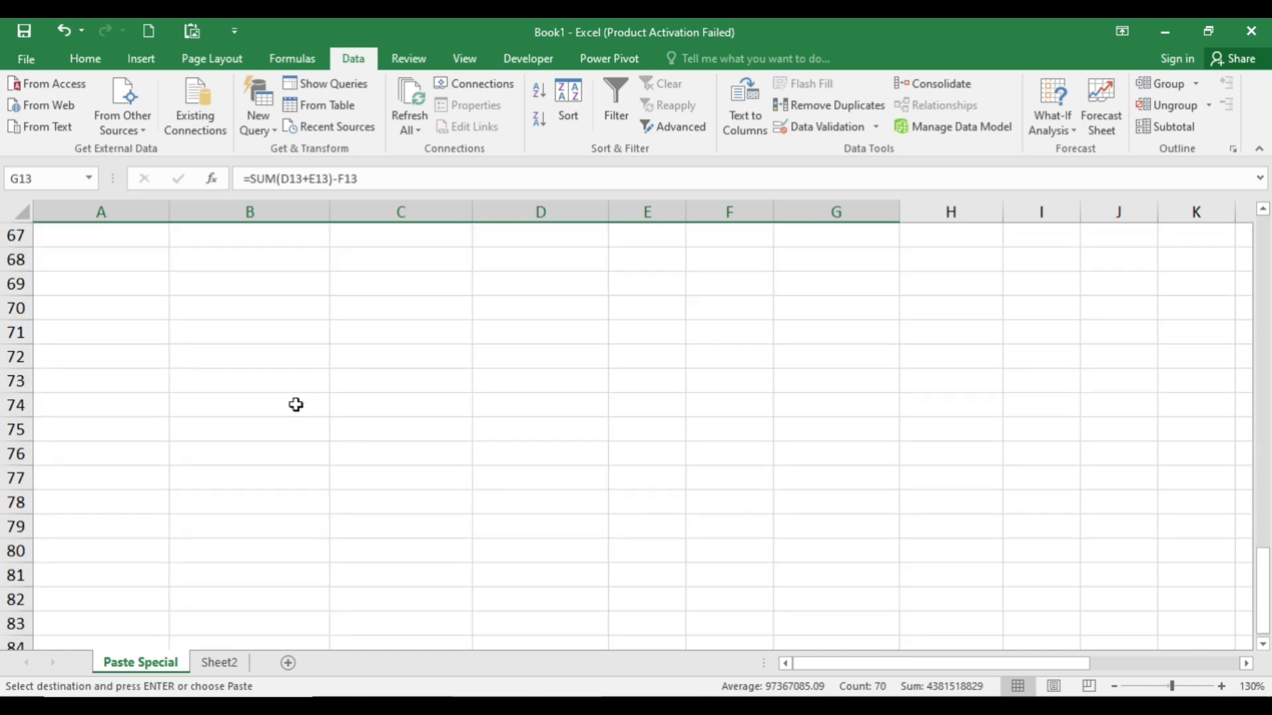
{"action": "left_click", "coordinate": [267, 358]}
{"action": "key", "text": "ctrl+alt+v"}
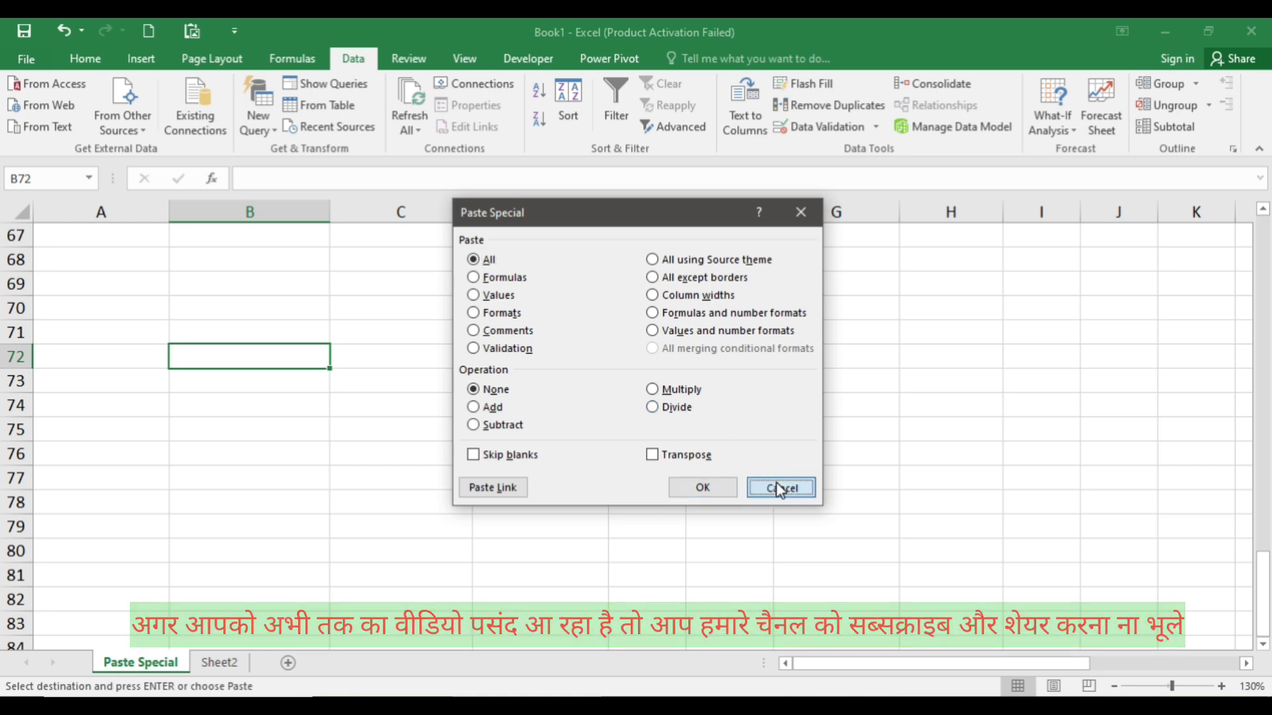
{"action": "left_click", "coordinate": [714, 492]}
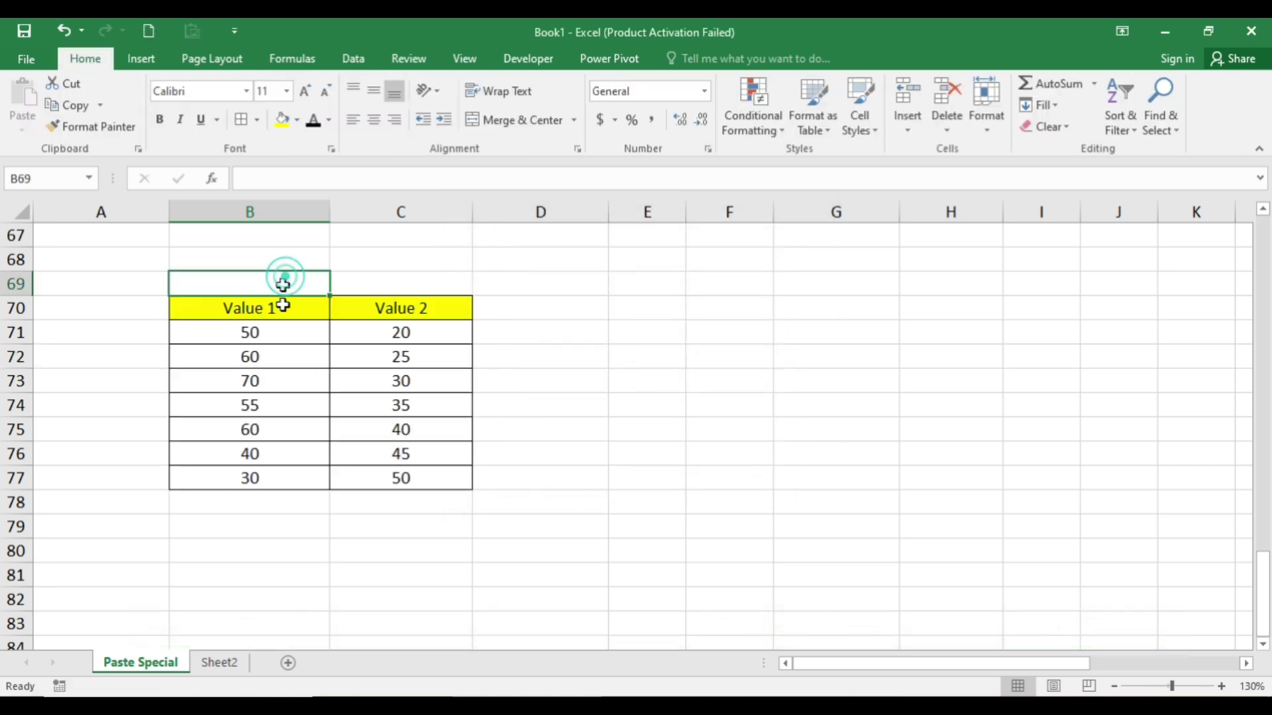
Review the Value 1 and Value 2 table and the Paste Special operation options, using the empty cell B69.
{"action": "left_click", "coordinate": [282, 328]}
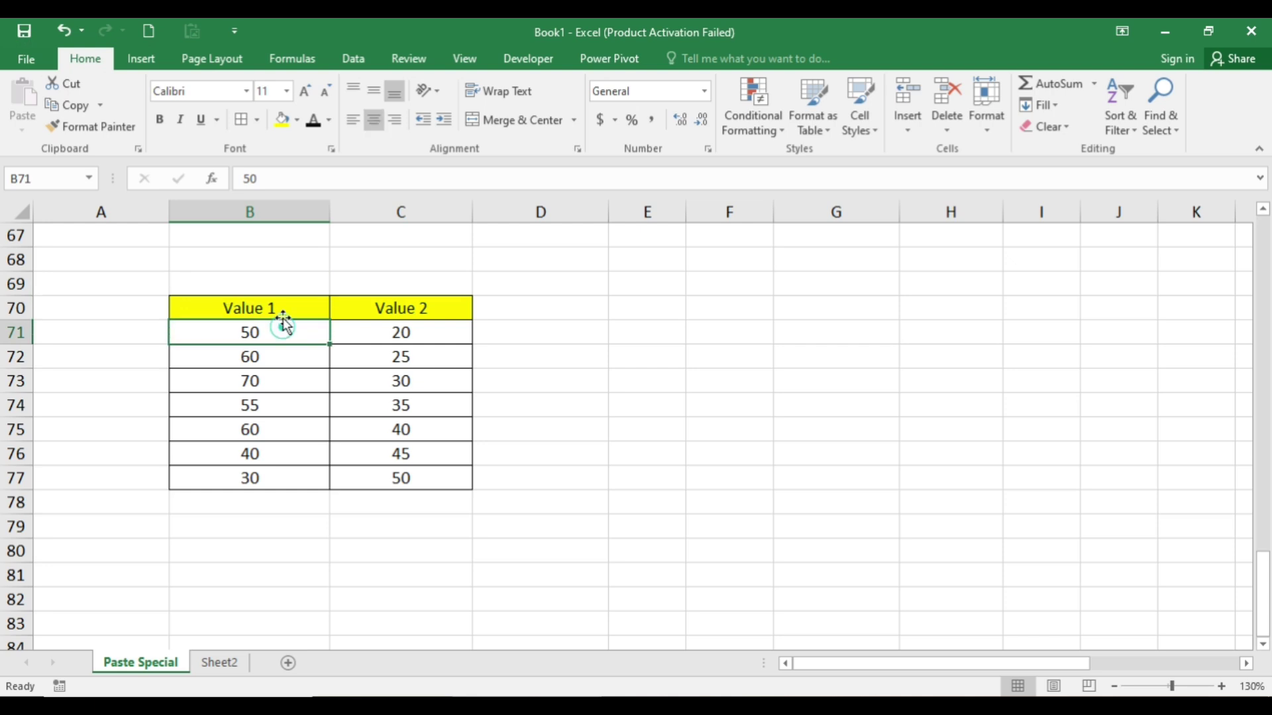
{"action": "left_click", "coordinate": [403, 294]}
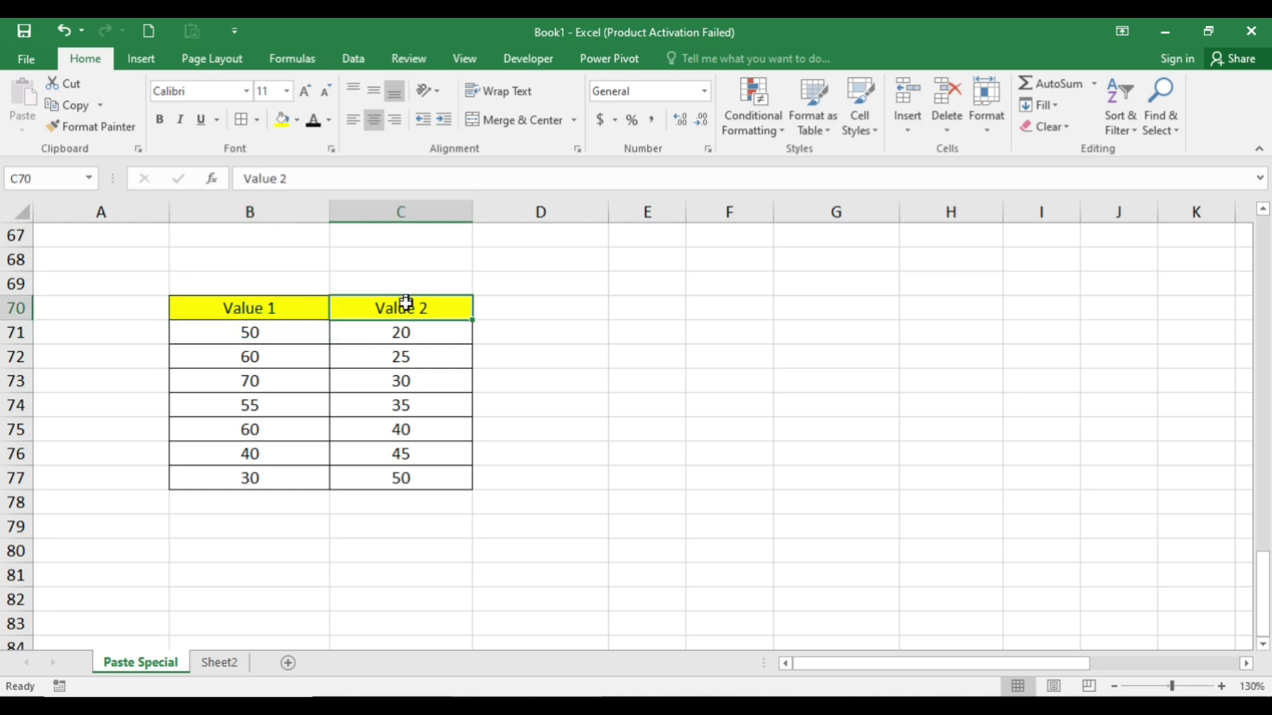
{"action": "left_click", "coordinate": [301, 278]}
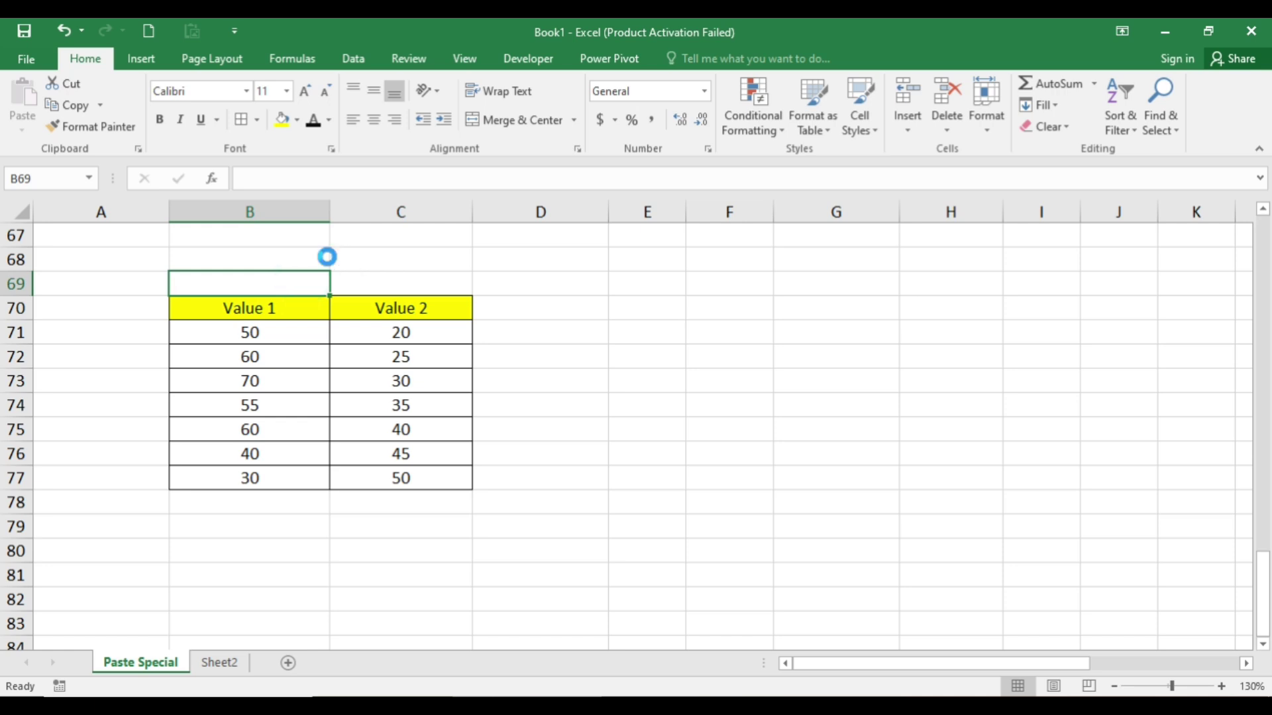
{"action": "key", "text": "ctrl+c"}
{"action": "key", "text": "ctrl+alt+v"}
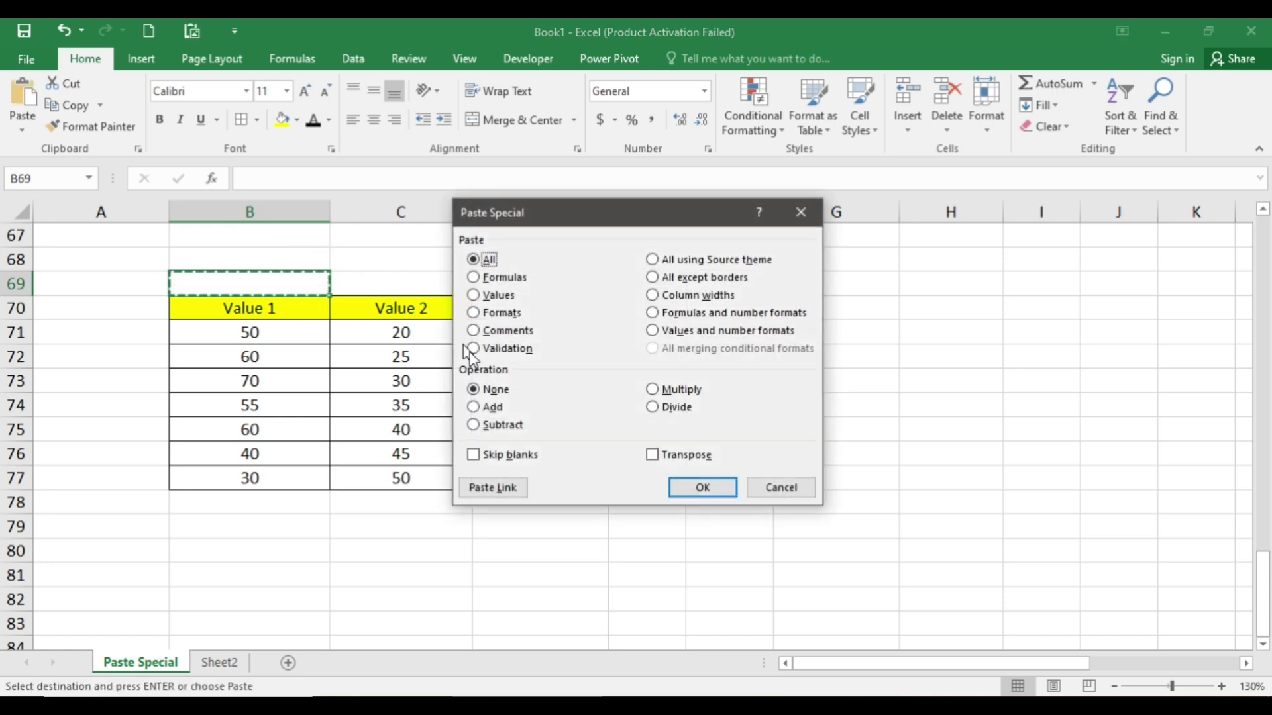
{"action": "left_click_drag", "start_coordinate": [538, 217], "coordinate": [270, 208]}
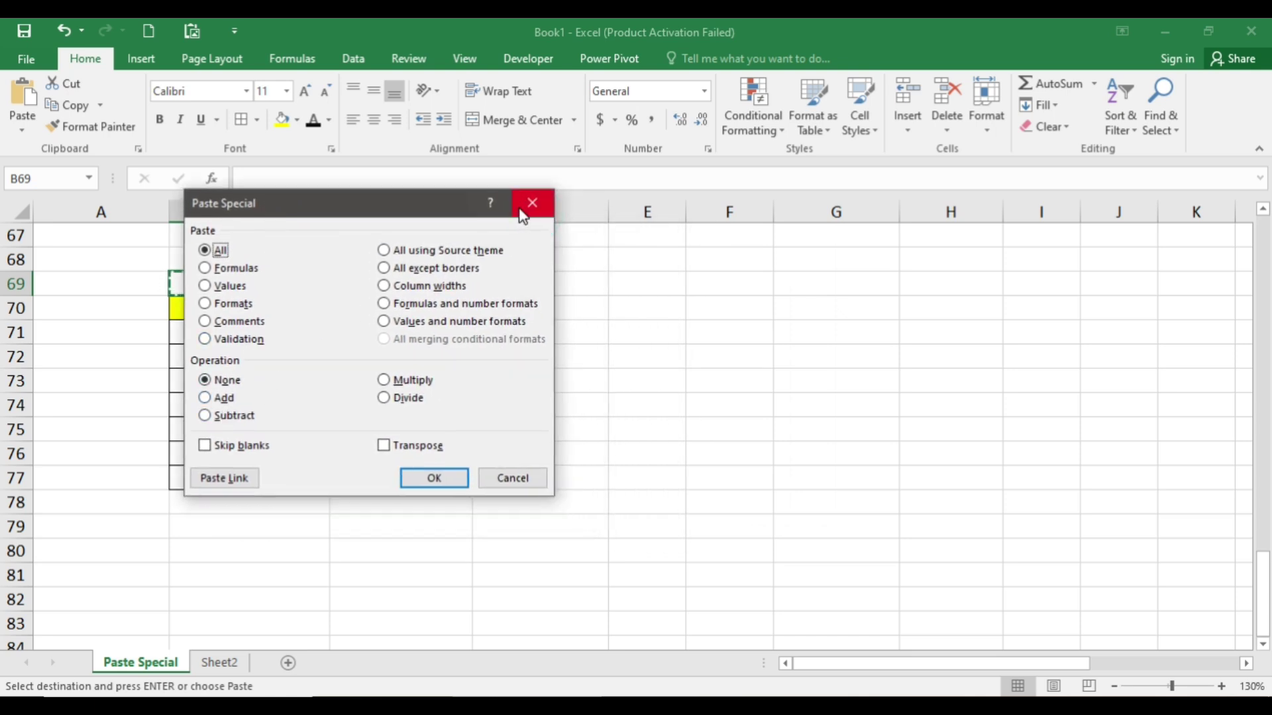
{"action": "left_click", "coordinate": [525, 477]}
{"action": "left_click", "coordinate": [644, 454]}
{"action": "left_click", "coordinate": [644, 454]}
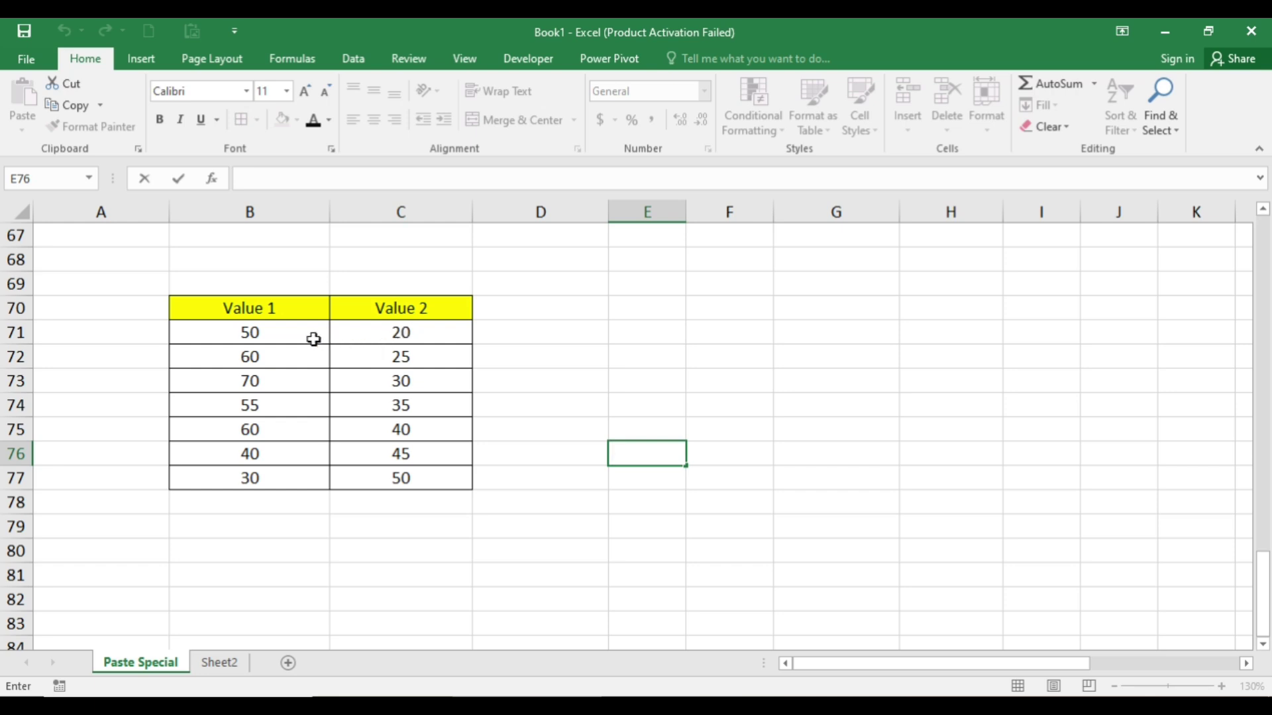
Copy the Value 1 numbers B71:B77 and paste them onto Value 2 starting at C71 with the Add operation.
{"action": "left_click_drag", "start_coordinate": [305, 335], "coordinate": [284, 472]}
{"action": "key", "text": "ctrl+c"}
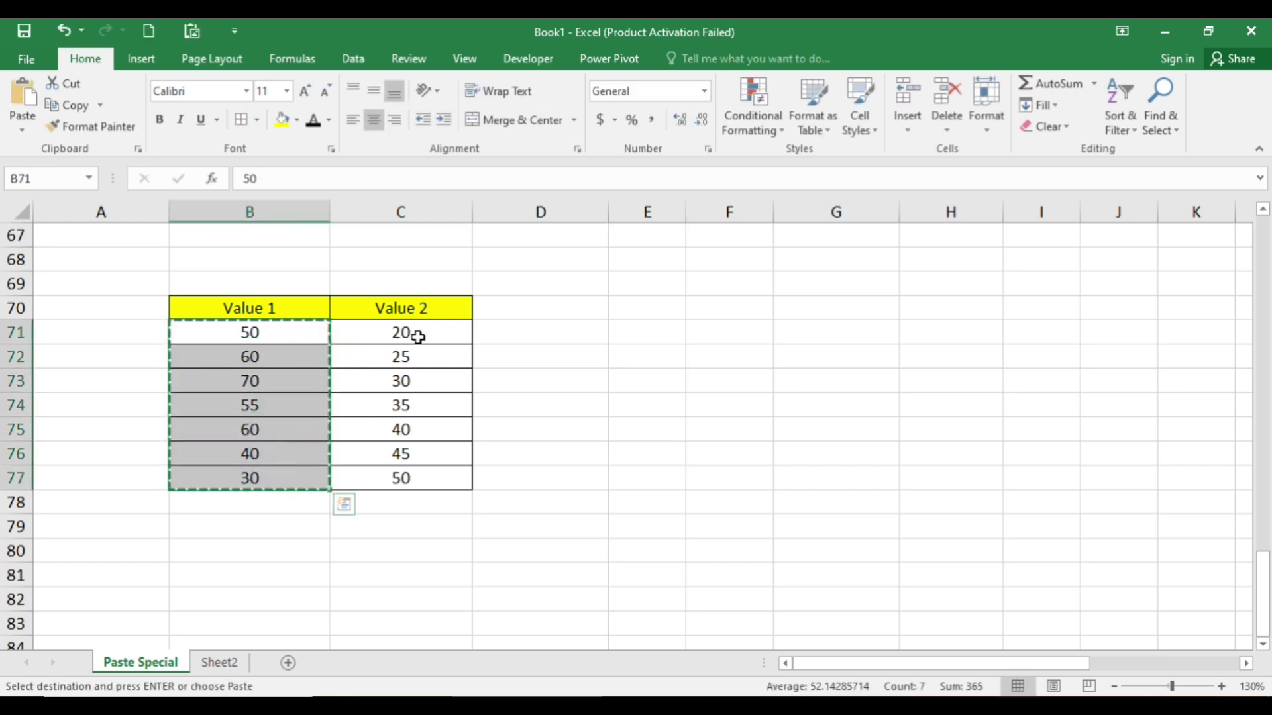
{"action": "left_click", "coordinate": [407, 333]}
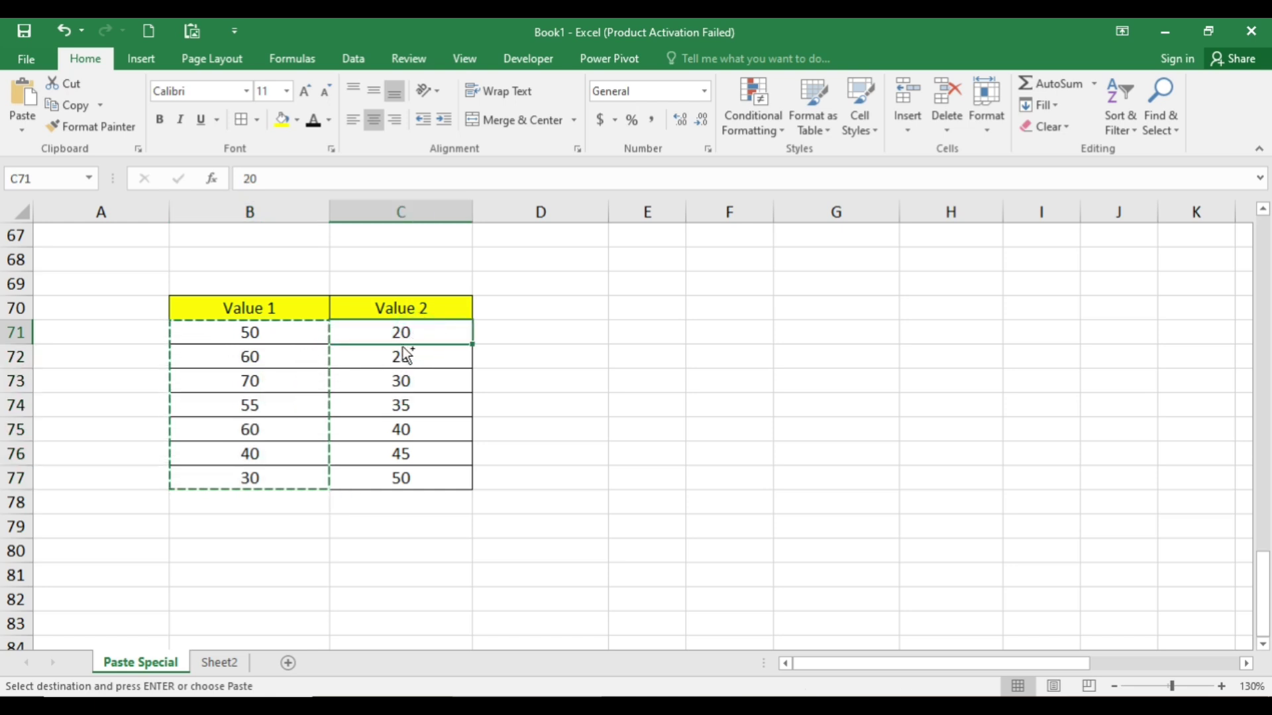
{"action": "key", "text": "ctrl+alt+v"}
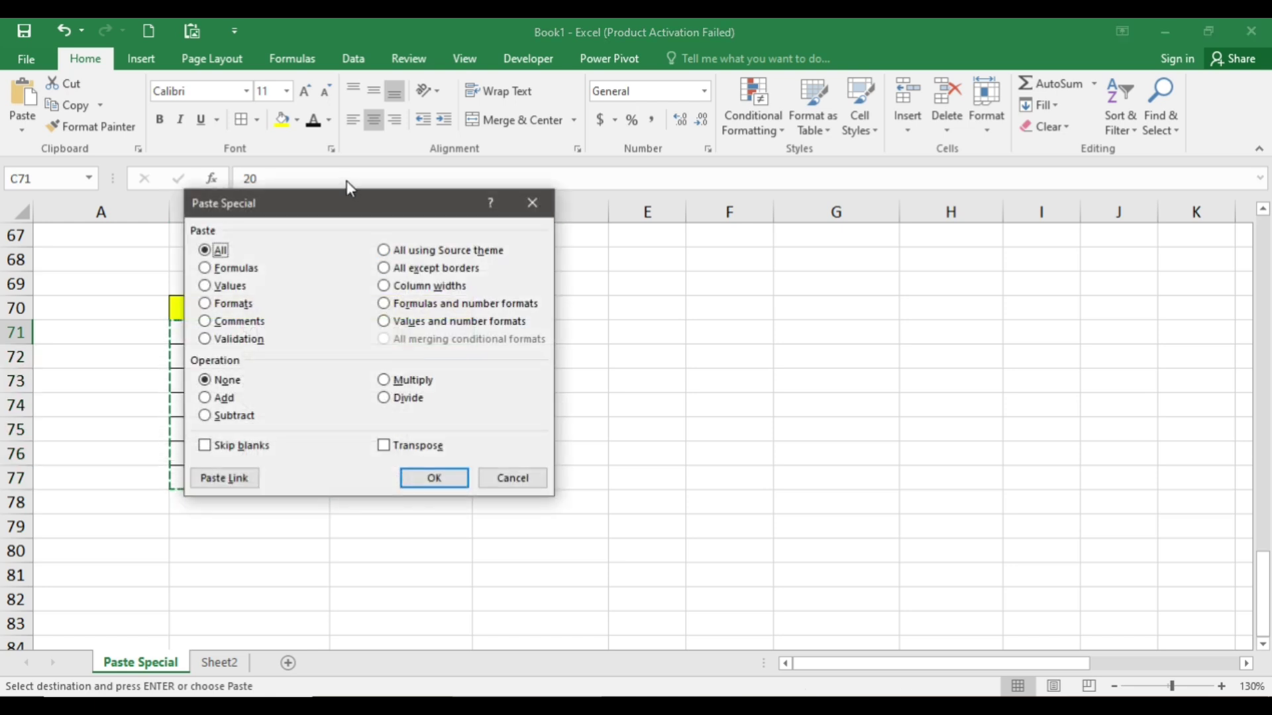
{"action": "left_click_drag", "start_coordinate": [355, 193], "coordinate": [707, 192]}
{"action": "left_click", "coordinate": [651, 391]}
{"action": "left_click", "coordinate": [856, 470]}
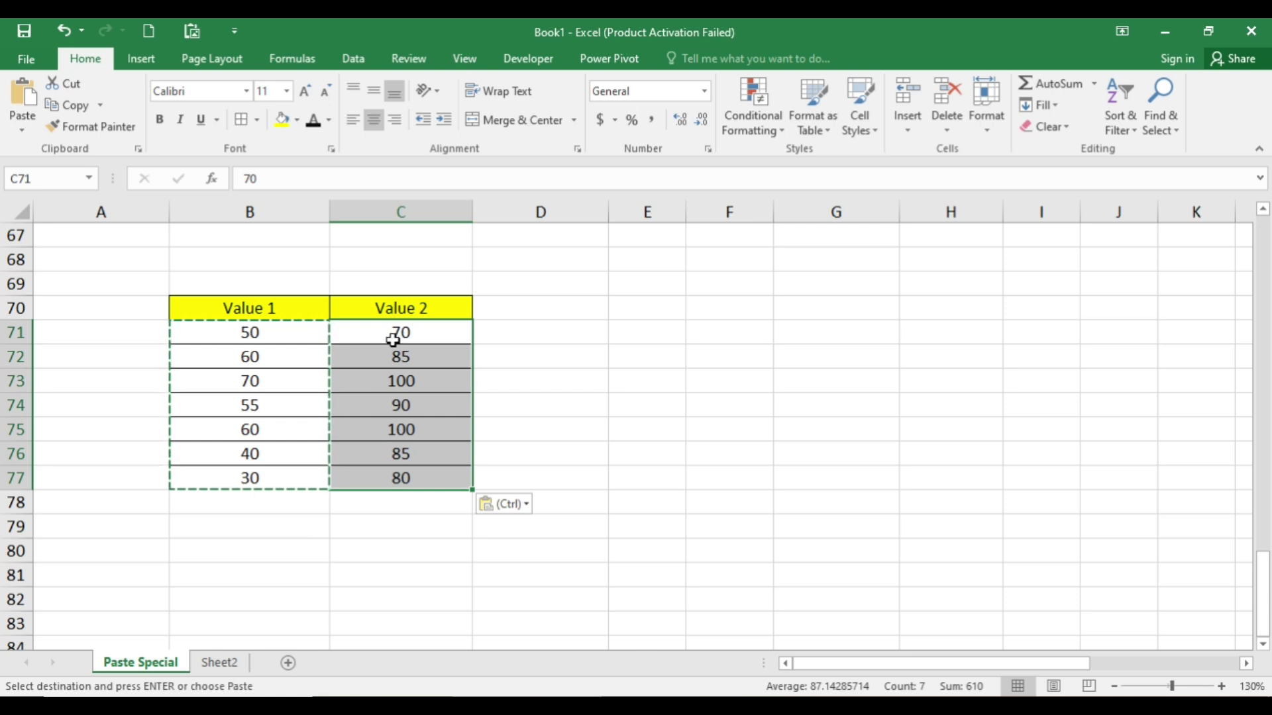
Compare the Value 2 column with and without the Add paste, leave that paste undone and clear the copy selection.
{"action": "key", "text": "ctrl+z"}
{"action": "key", "text": "ctrl+y"}
{"action": "key", "text": "ctrl+z"}
{"action": "left_click", "coordinate": [574, 376]}
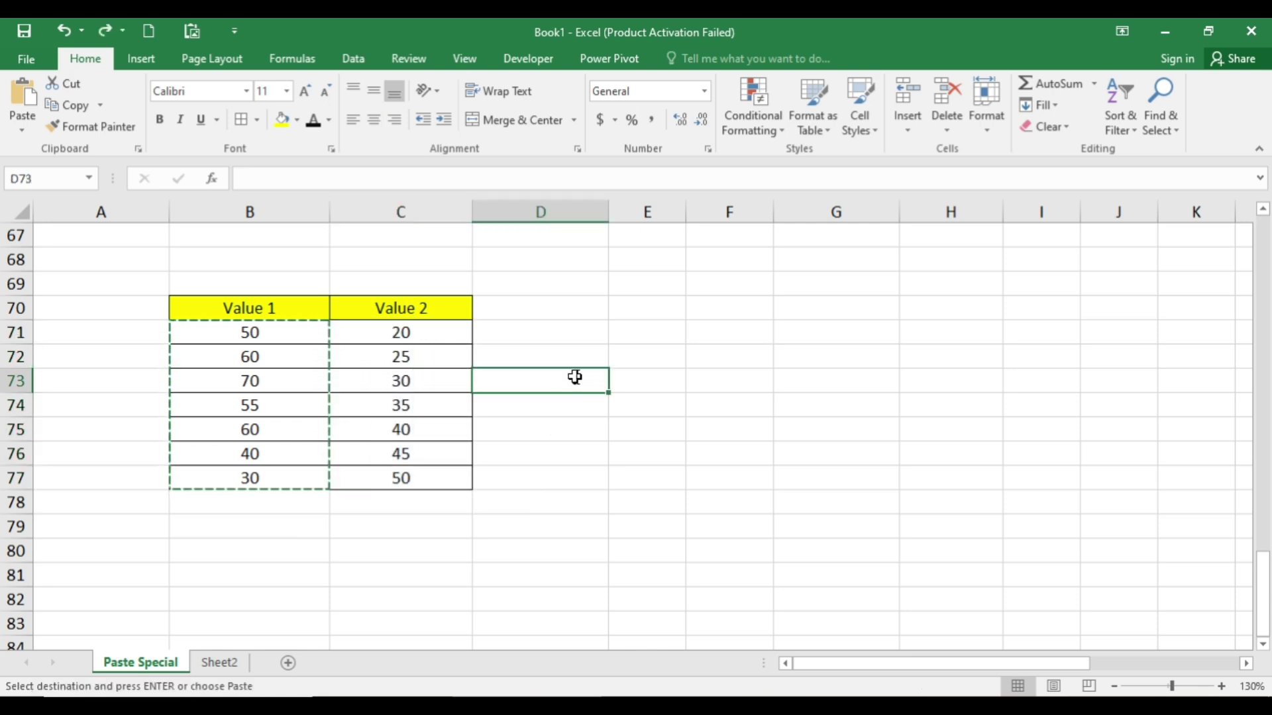
{"action": "key", "text": "Escape"}
{"action": "left_click", "coordinate": [568, 439]}
Copy the Value 2 numbers C71:C77 and paste them onto Value 1 starting at B71 with the Subtract operation.
{"action": "left_click_drag", "start_coordinate": [400, 338], "coordinate": [396, 477]}
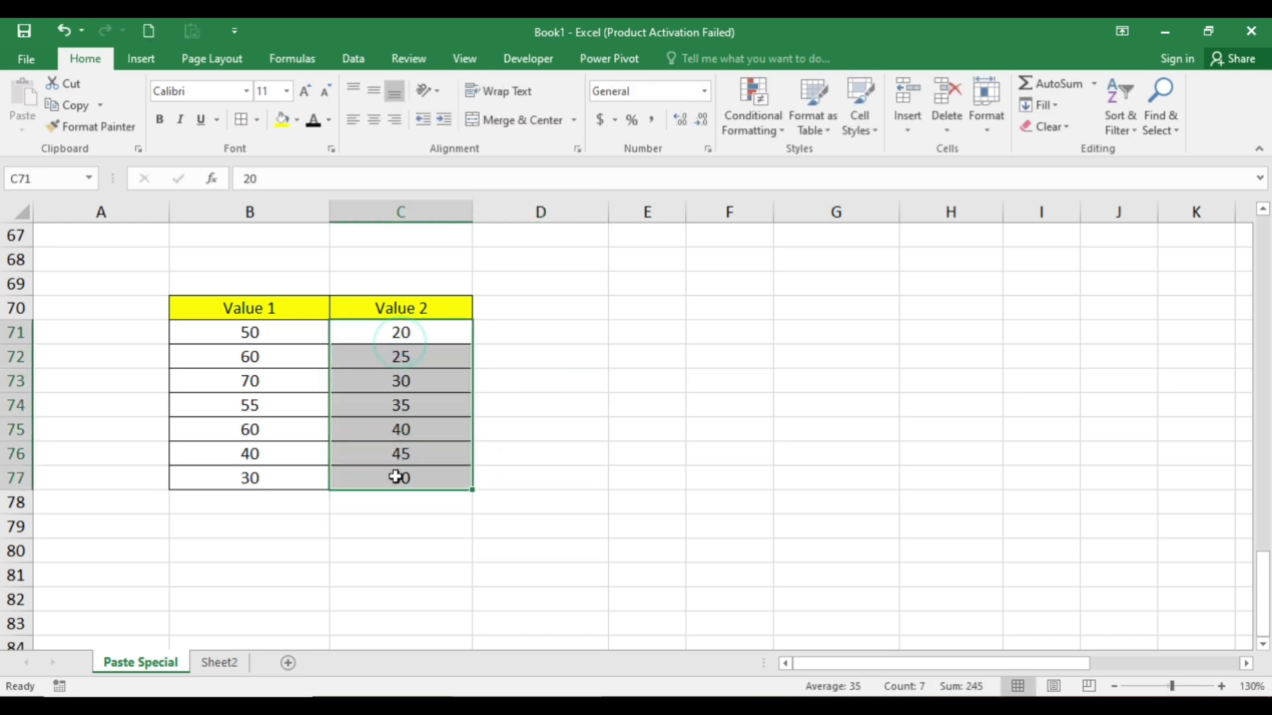
{"action": "key", "text": "ctrl+c"}
{"action": "left_click", "coordinate": [220, 333]}
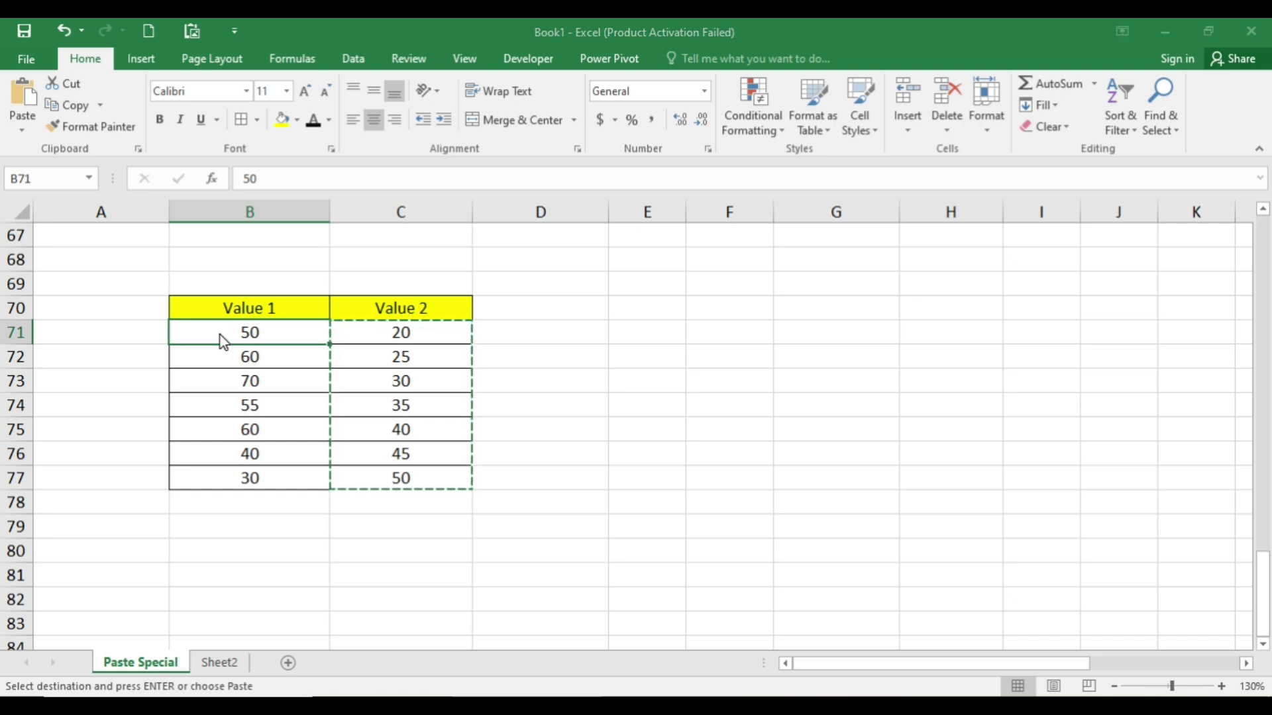
{"action": "key", "text": "ctrl+alt+v"}
{"action": "left_click", "coordinate": [632, 410]}
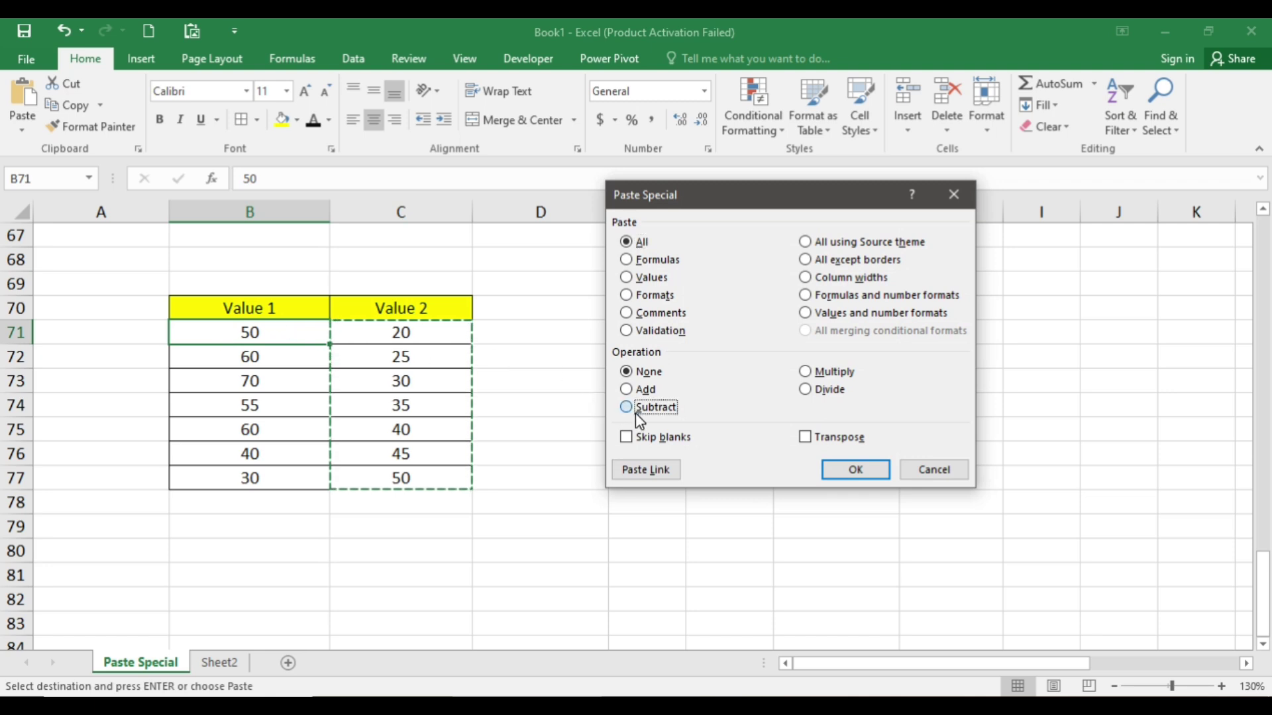
{"action": "left_click", "coordinate": [842, 469]}
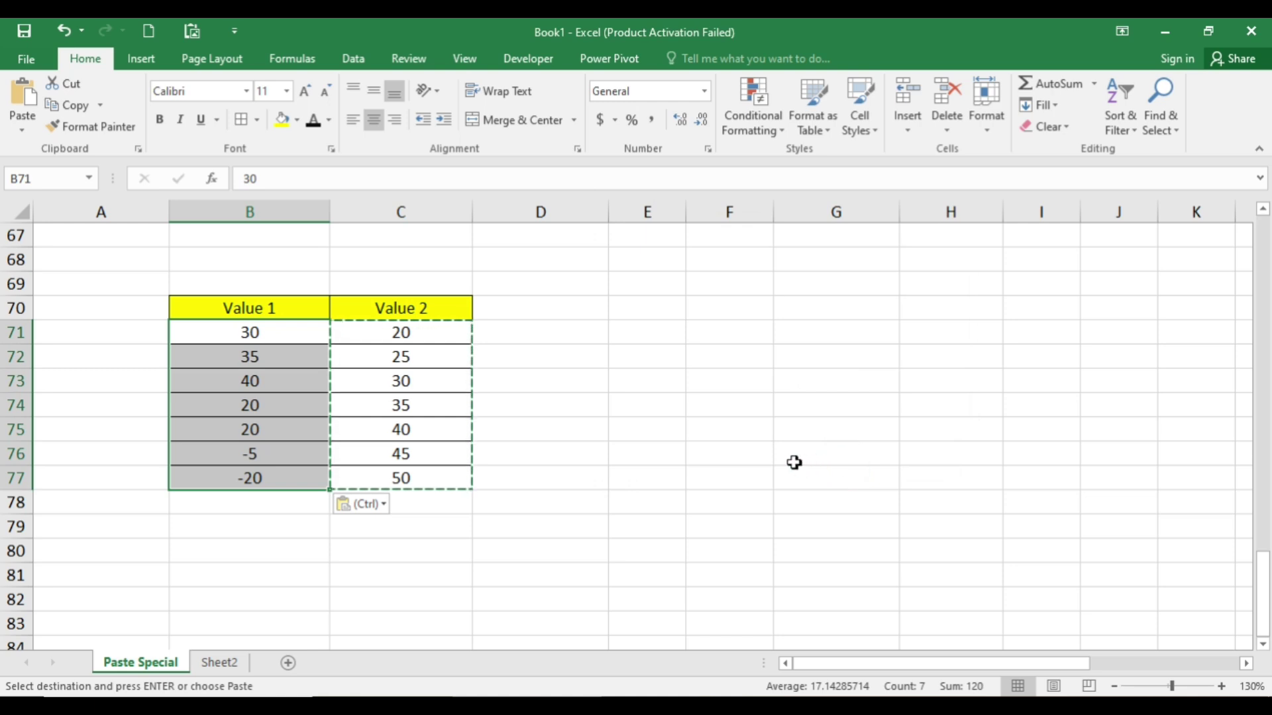
Replace the negative Value 1 numbers with 15 in B76 and 10 in B77.
{"action": "double_click", "coordinate": [591, 448]}
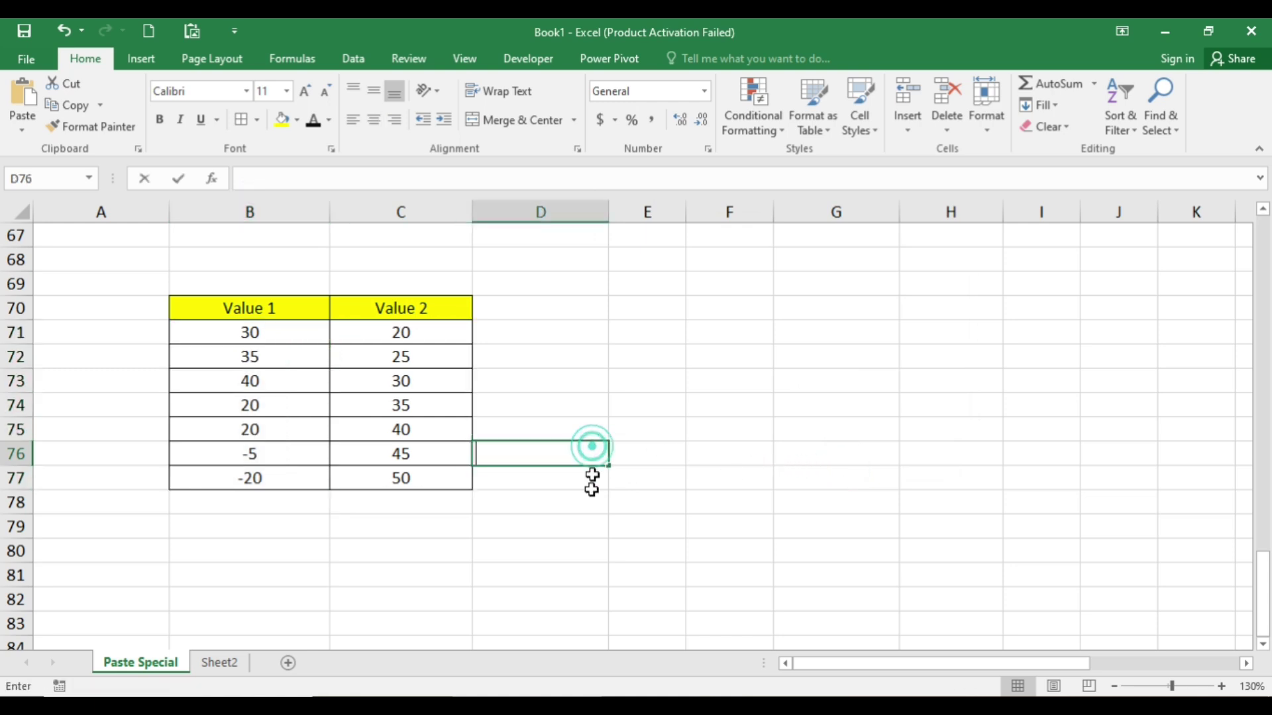
{"action": "left_click", "coordinate": [575, 509]}
{"action": "left_click", "coordinate": [277, 334]}
{"action": "left_click_drag", "start_coordinate": [277, 334], "coordinate": [261, 476]}
{"action": "left_click", "coordinate": [259, 453]}
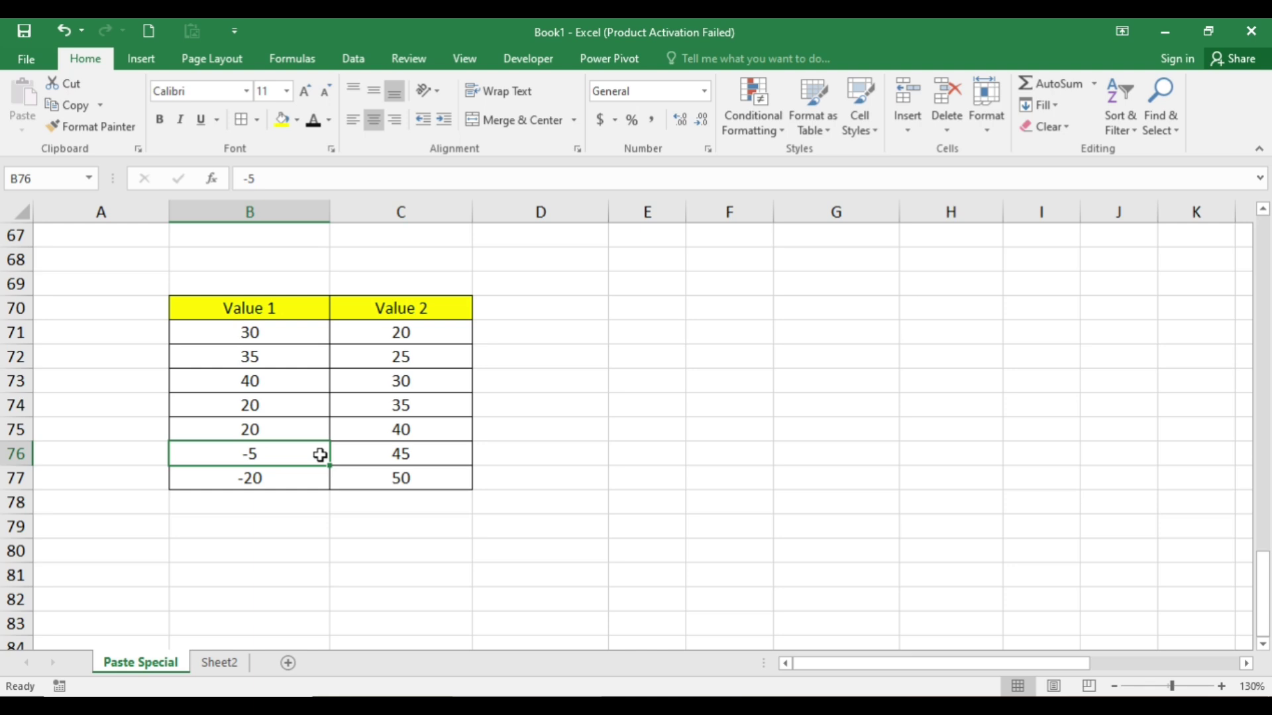
{"action": "type", "text": "165"}
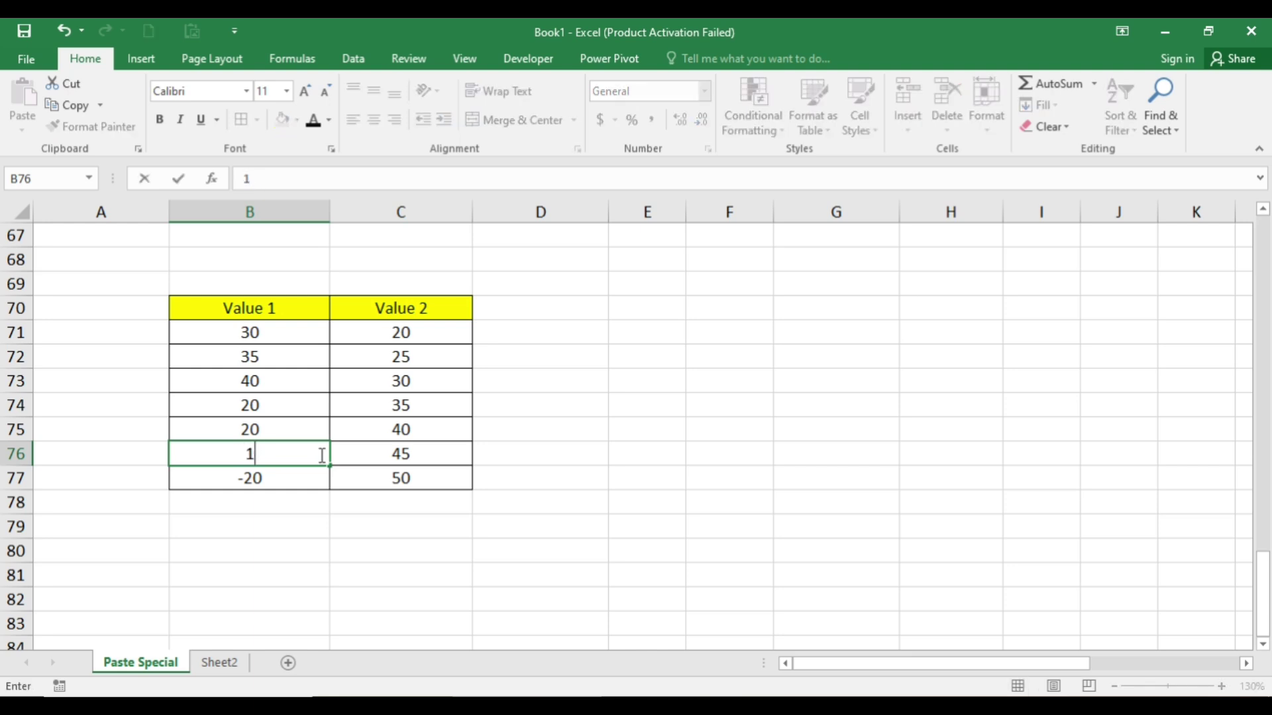
{"action": "key", "text": "Return"}
{"action": "type", "text": "10"}
{"action": "key", "text": "Return"}
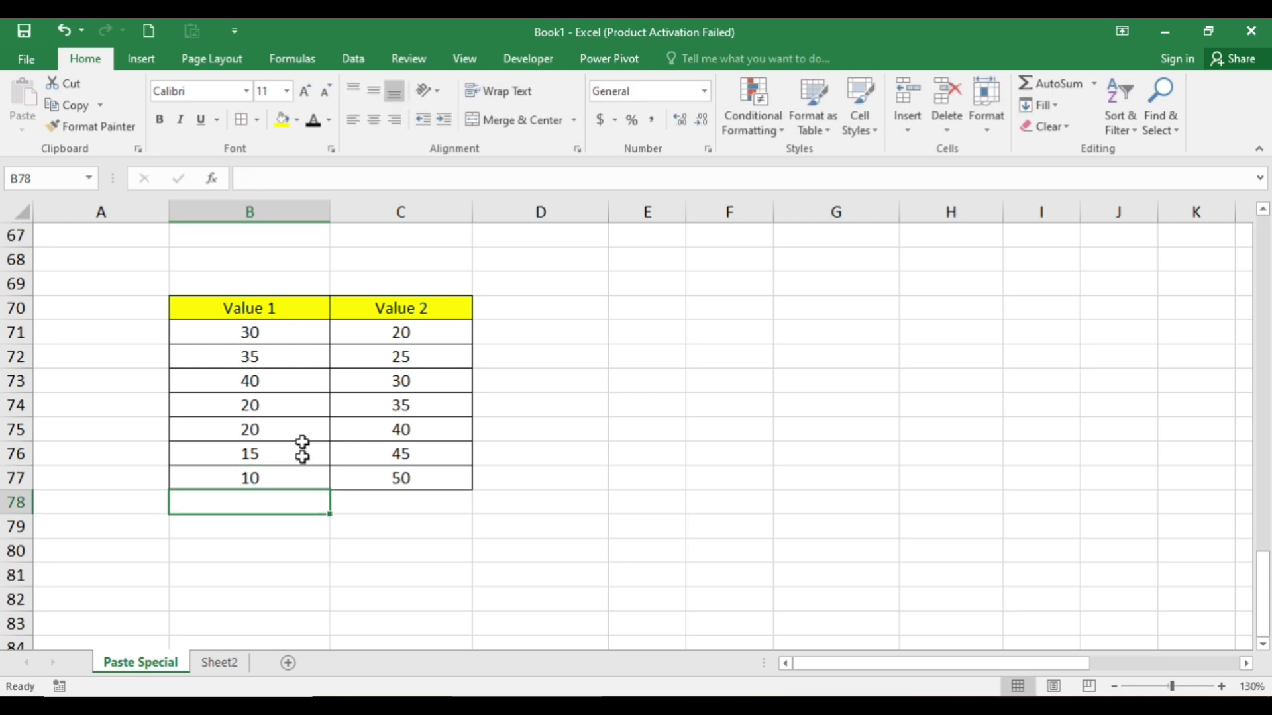
Paste the copied Value 1 numbers B71:B77 onto Value 2 from C71 with the Multiply operation, and undo the paste.
{"action": "left_click_drag", "start_coordinate": [277, 325], "coordinate": [263, 481]}
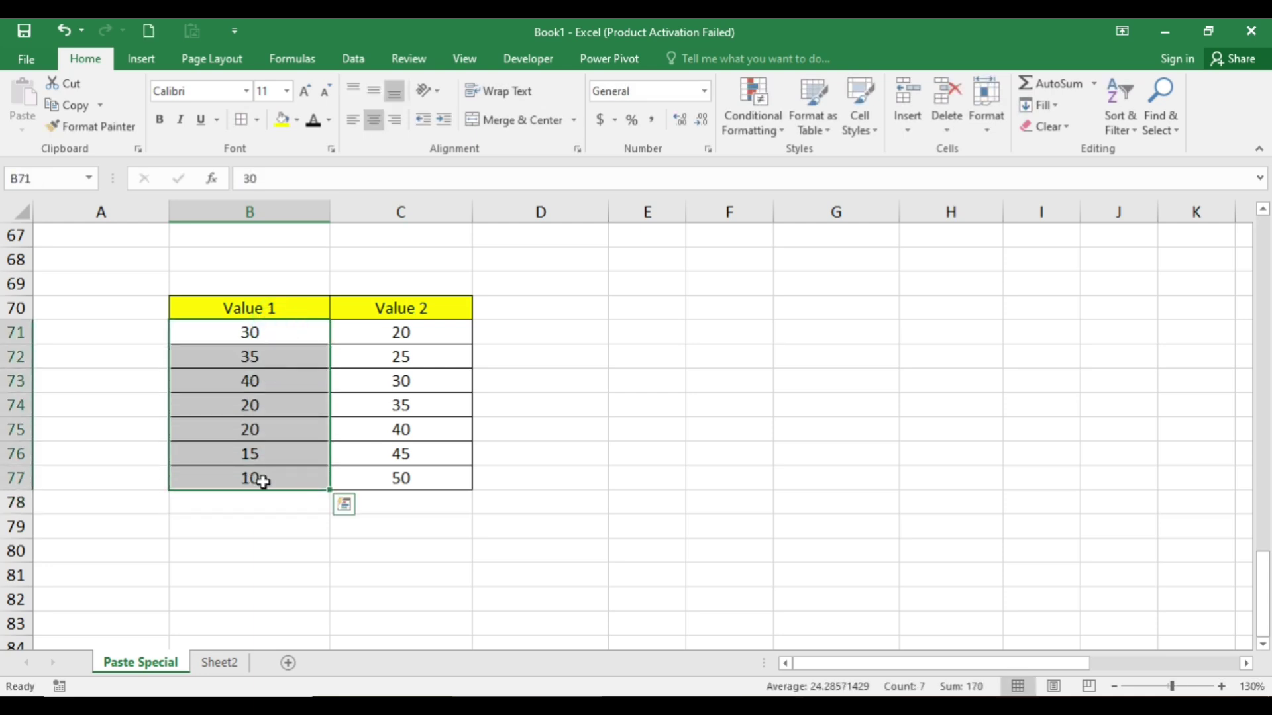
{"action": "key", "text": "ctrl+c"}
{"action": "left_click_drag", "start_coordinate": [404, 332], "coordinate": [406, 326]}
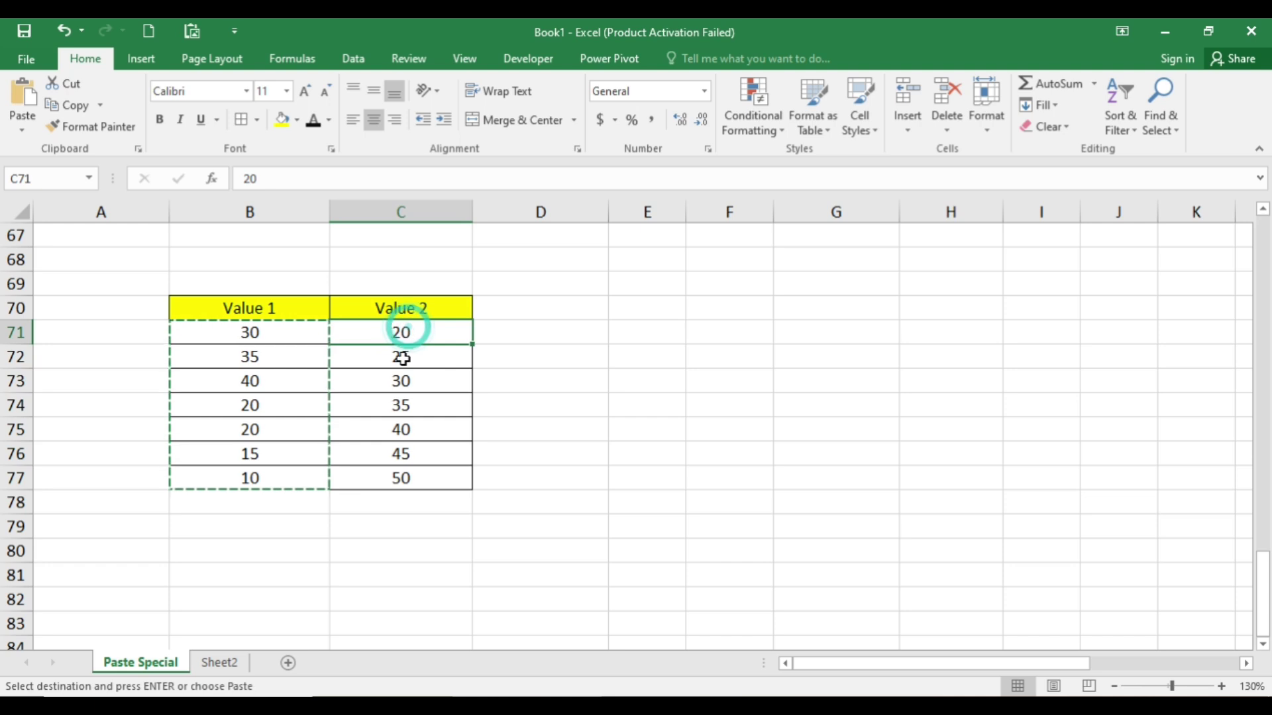
{"action": "key", "text": "ctrl+alt+v"}
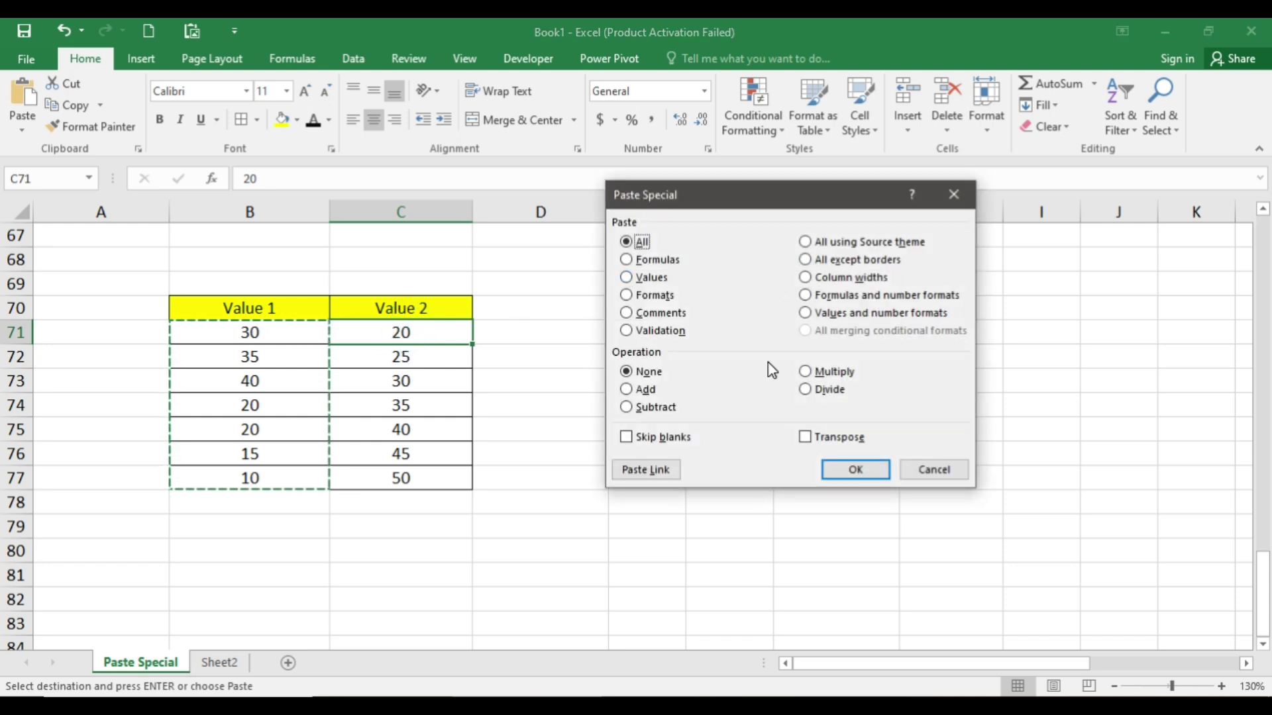
{"action": "left_click_drag", "start_coordinate": [772, 195], "coordinate": [901, 313]}
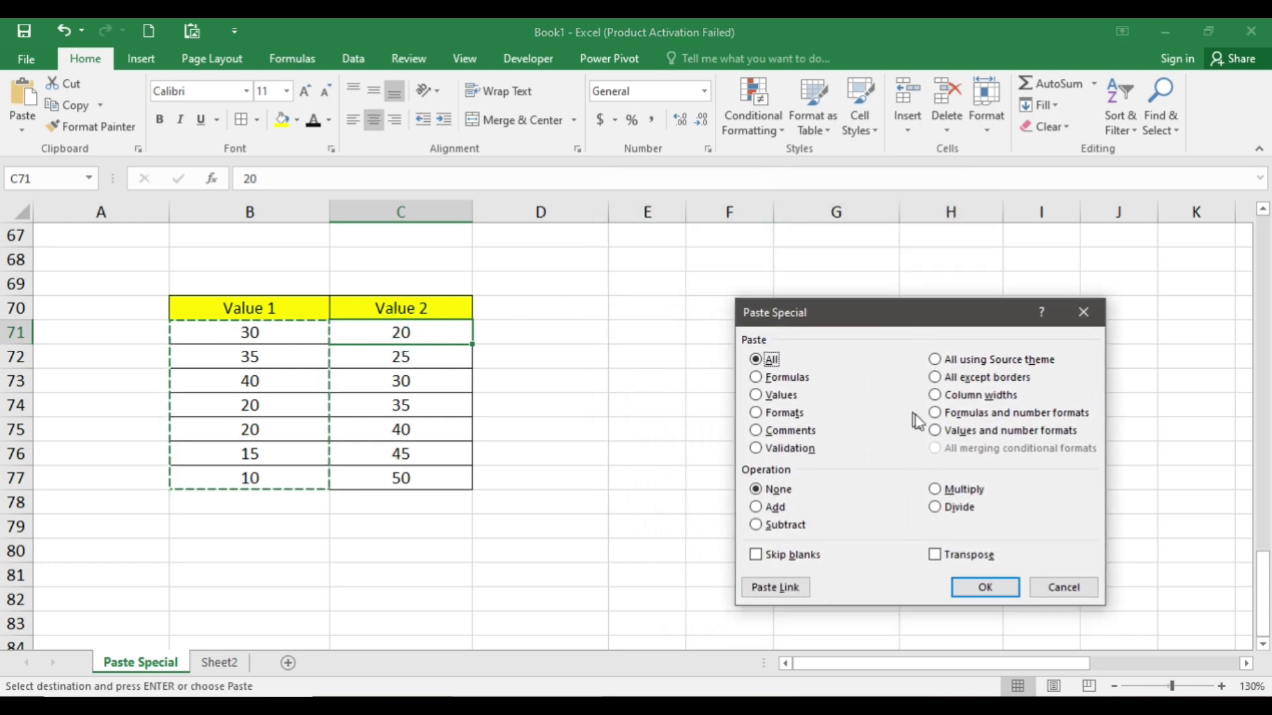
{"action": "left_click", "coordinate": [949, 493]}
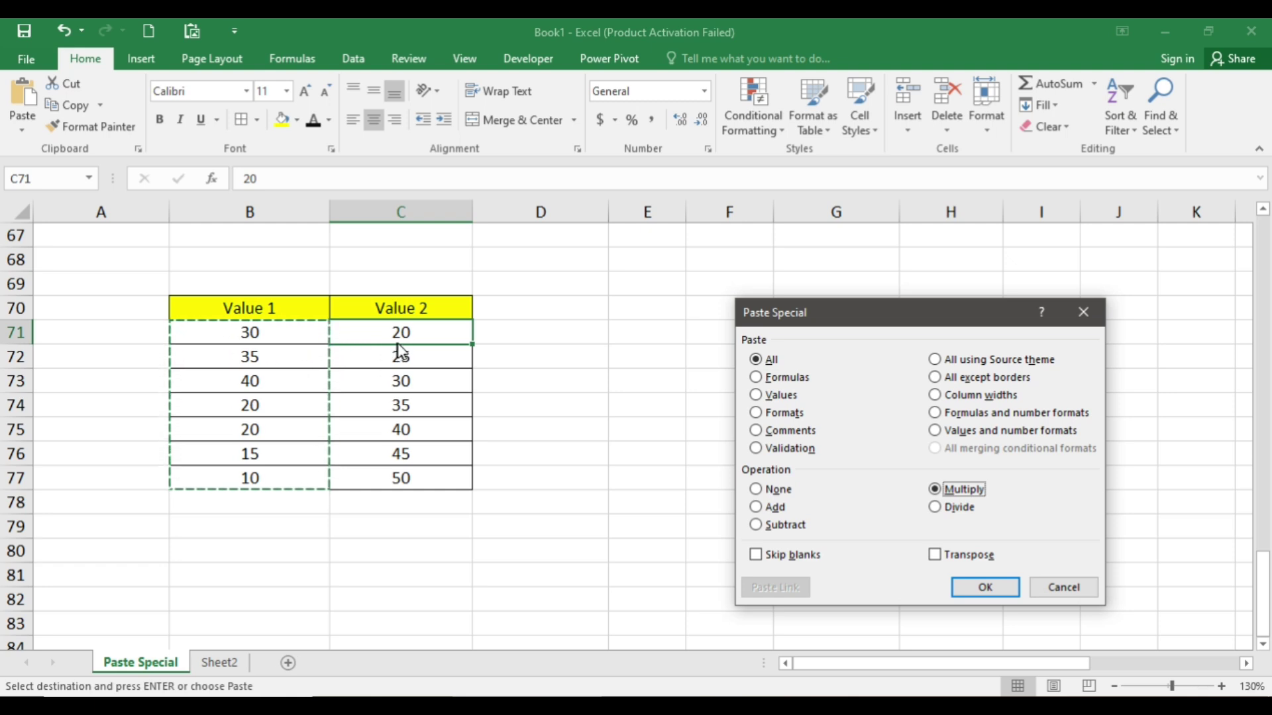
{"action": "left_click", "coordinate": [980, 593]}
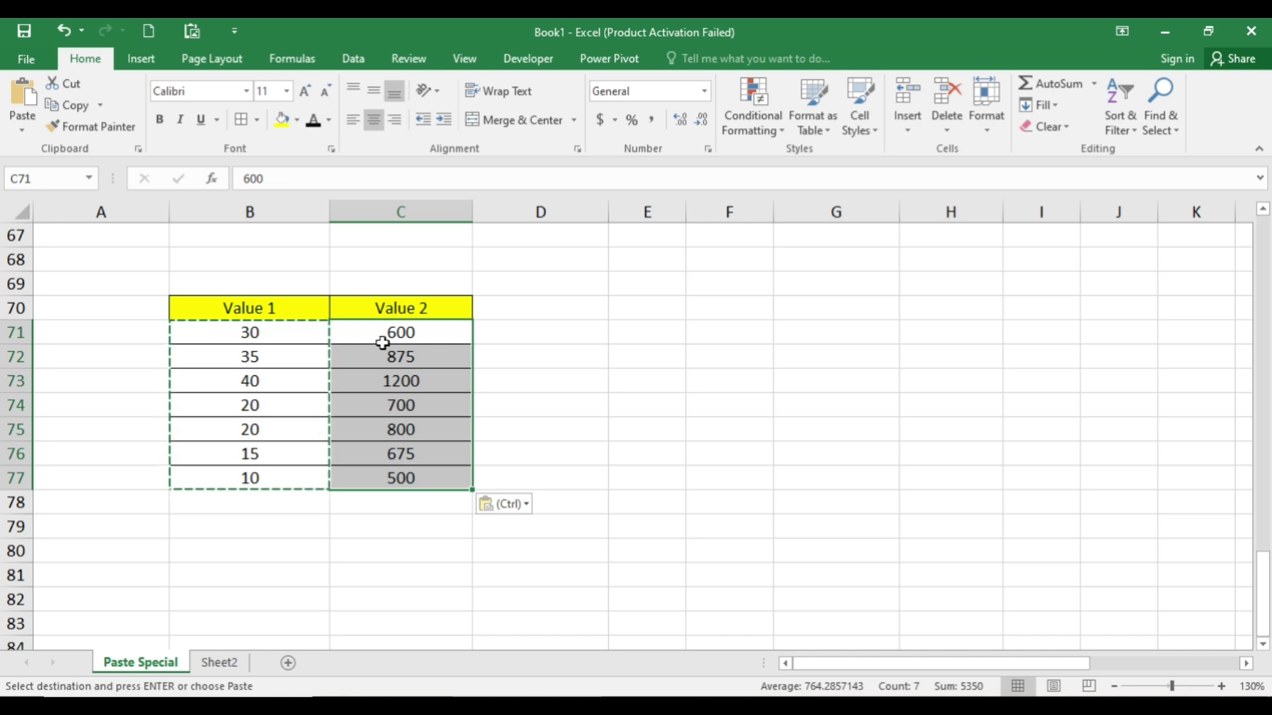
{"action": "key", "text": "ctrl+z"}
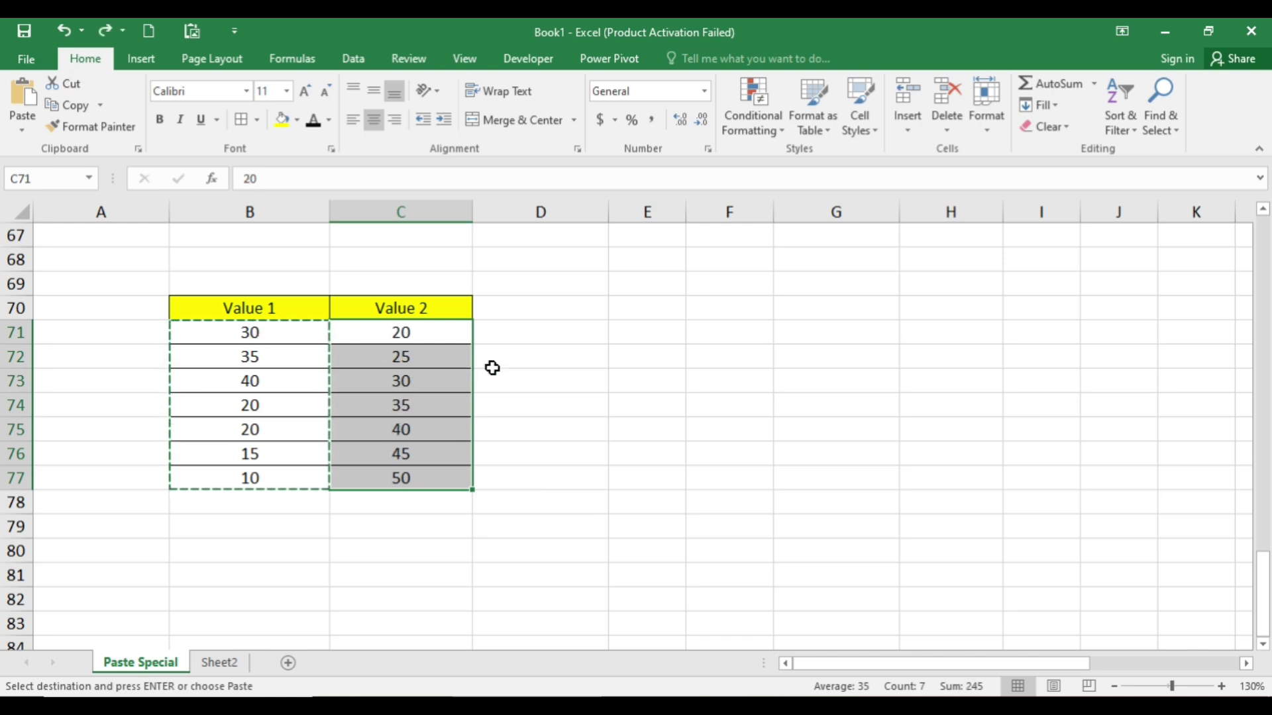
{"action": "double_click", "coordinate": [514, 374]}
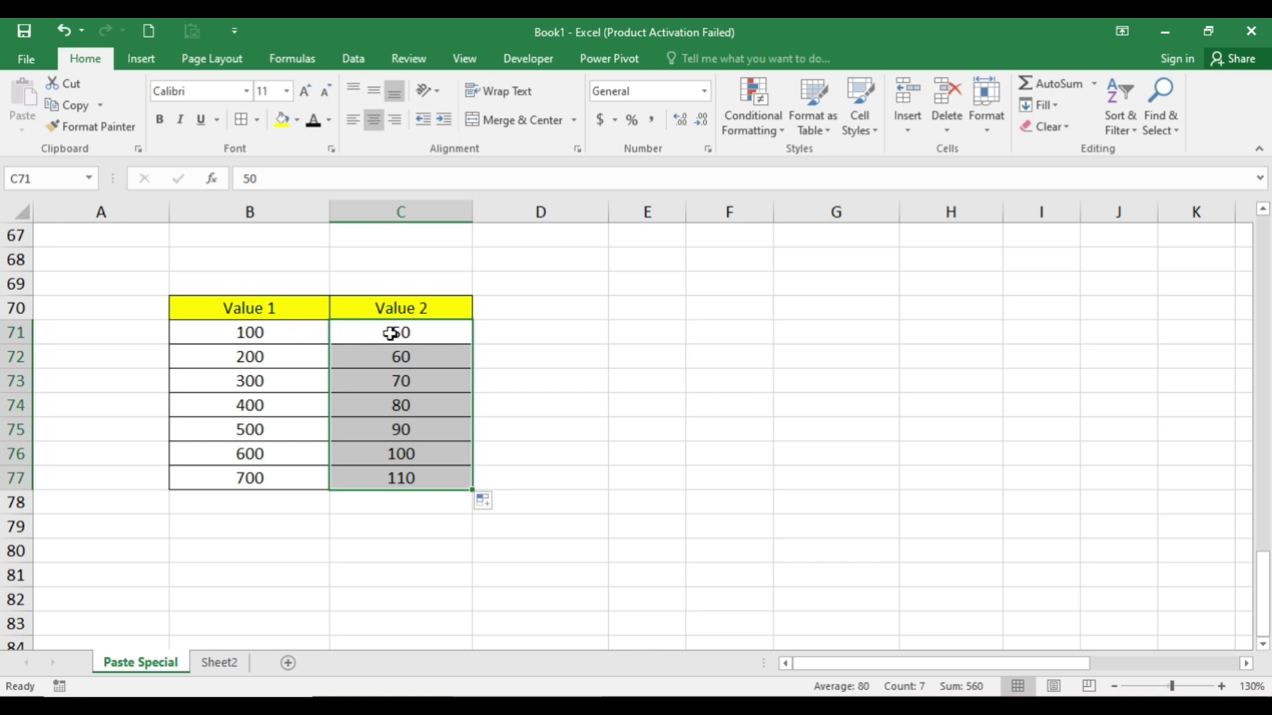
{"action": "left_click_drag", "start_coordinate": [390, 334], "coordinate": [395, 478]}
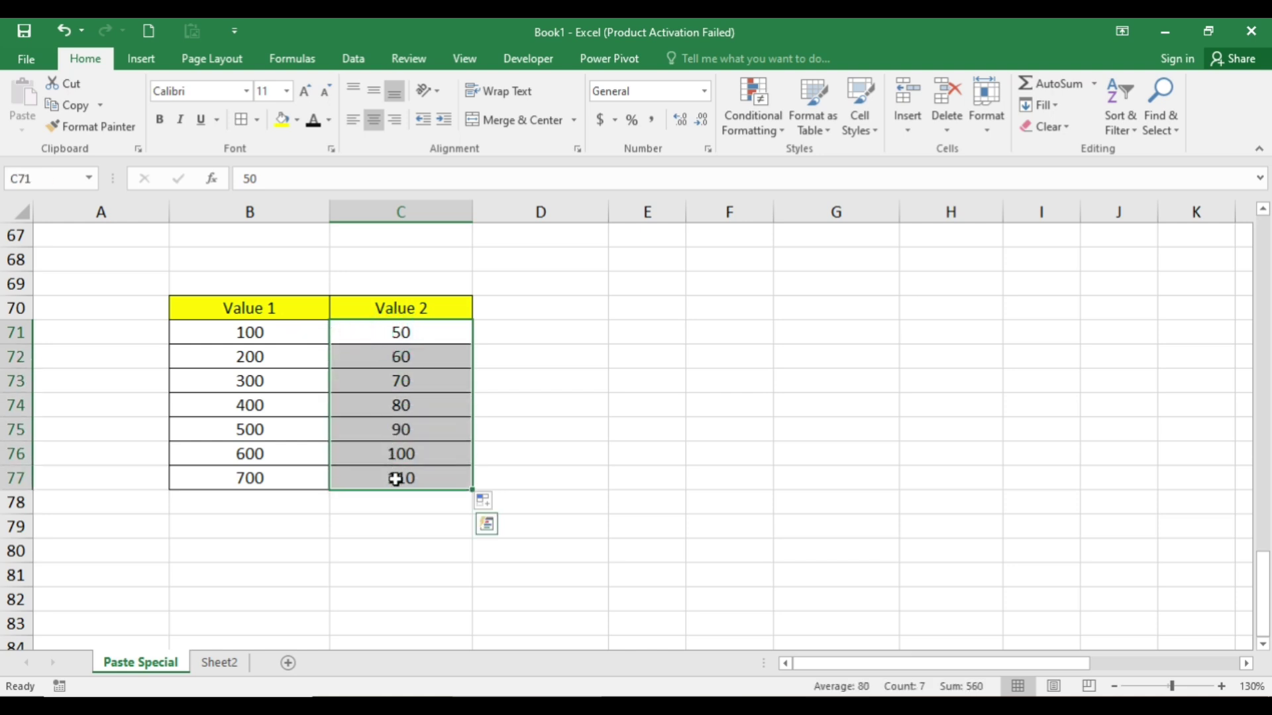
{"action": "key", "text": "ctrl+c"}
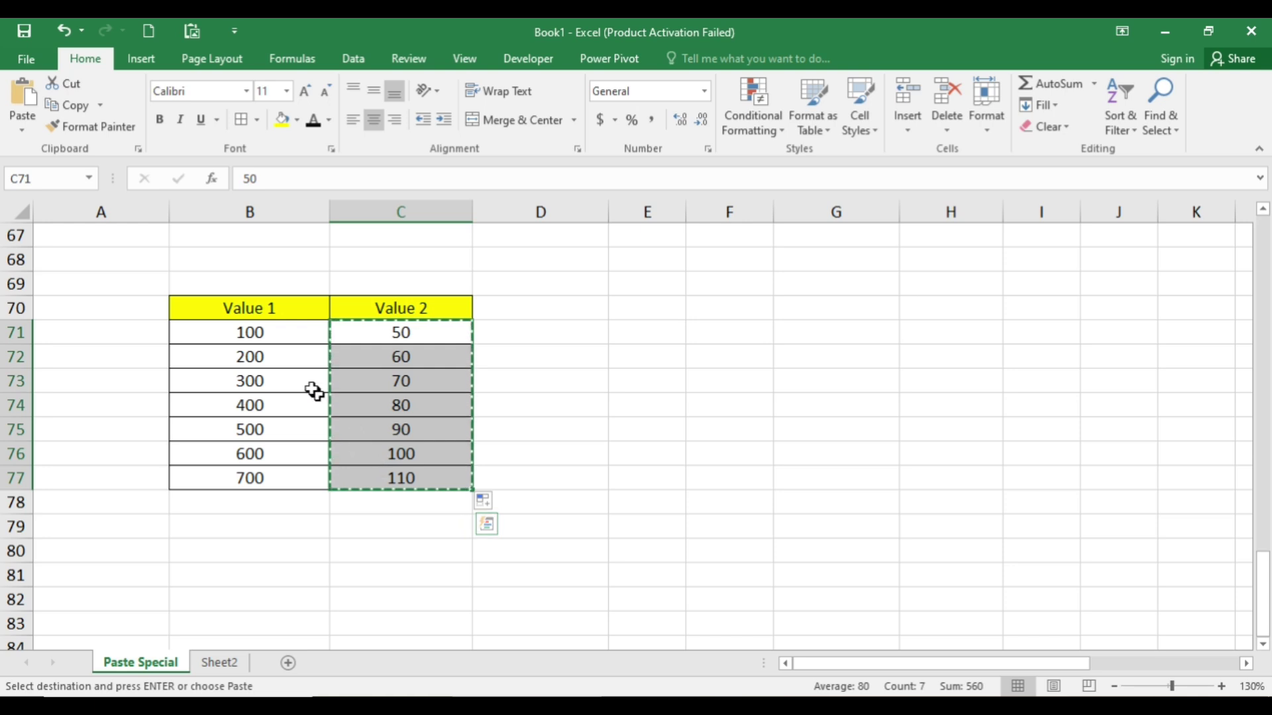
{"action": "left_click", "coordinate": [250, 334]}
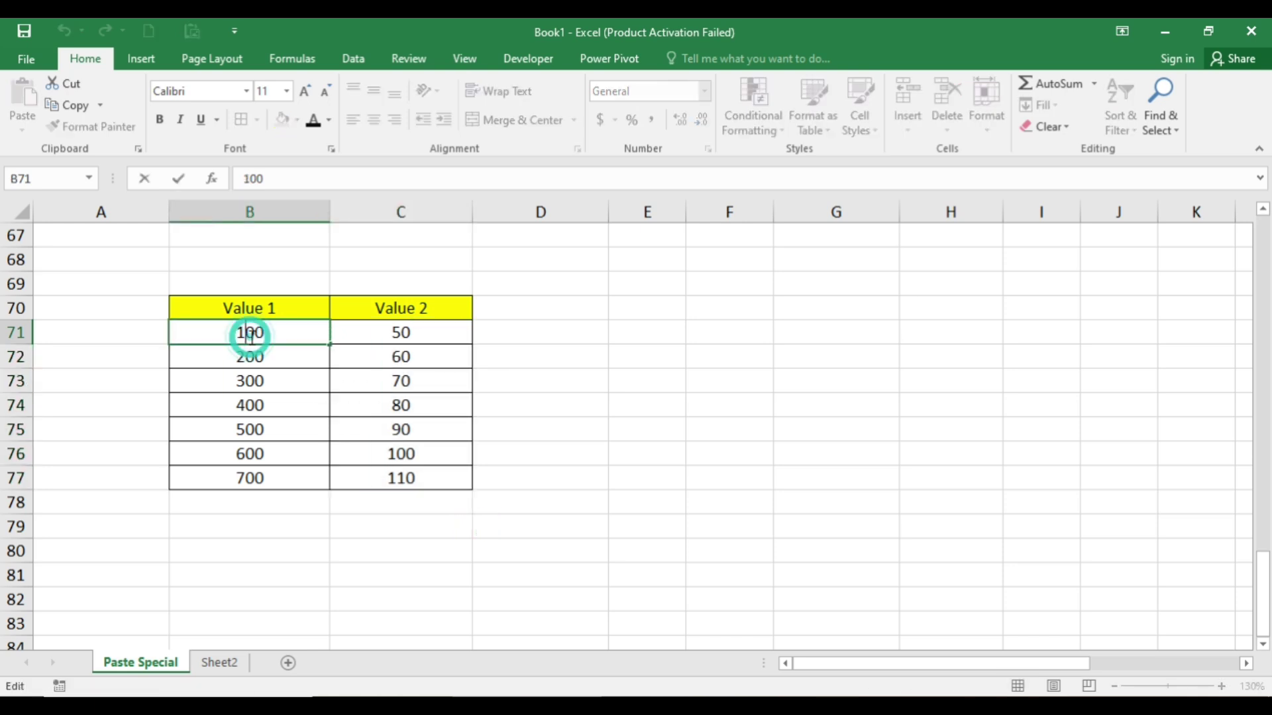
{"action": "left_click", "coordinate": [279, 356]}
{"action": "left_click", "coordinate": [274, 335]}
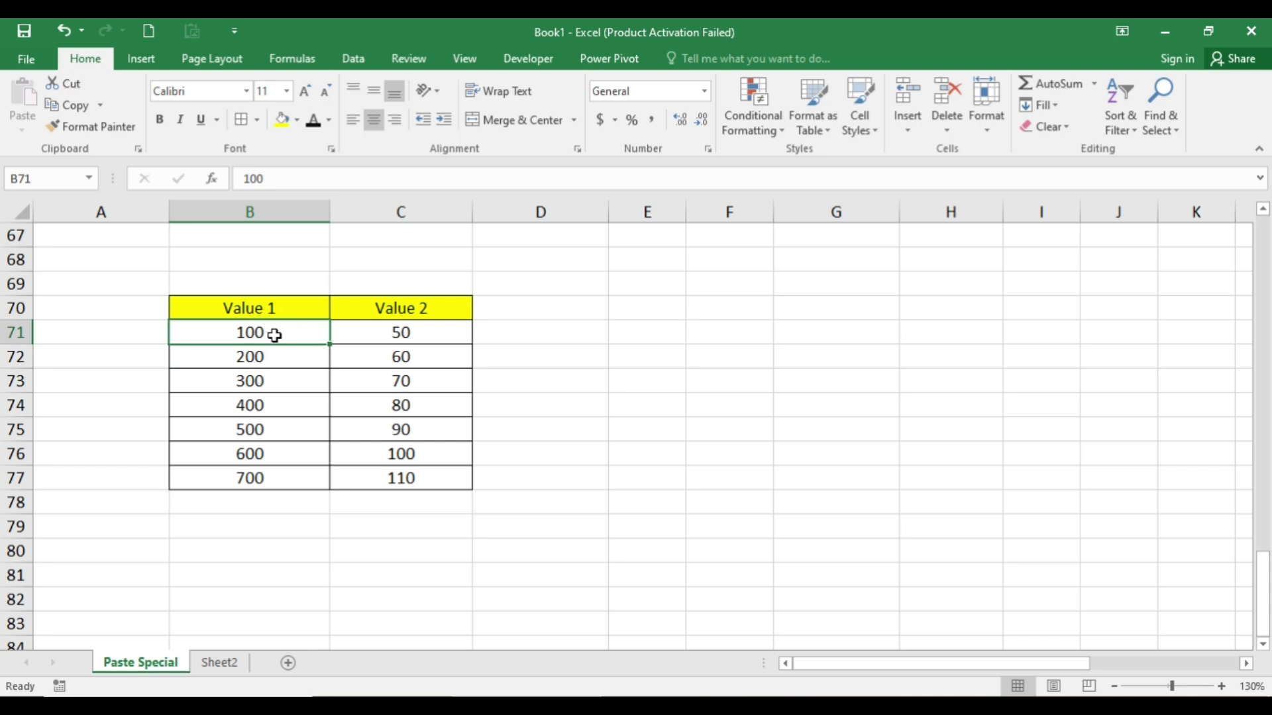
Copy the Value 2 numbers C71:C77 and paste them onto Value 1 starting at B71 with the Divide operation.
{"action": "left_click_drag", "start_coordinate": [349, 331], "coordinate": [363, 486]}
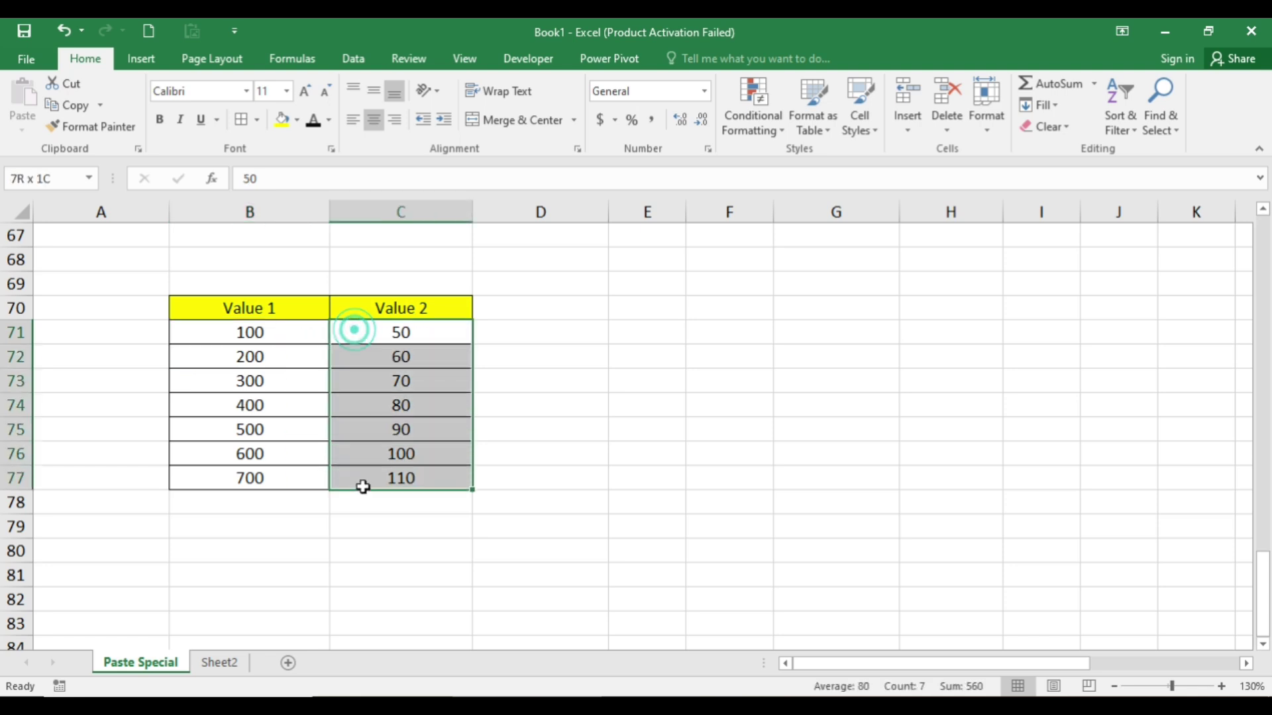
{"action": "key", "text": "ctrl+c"}
{"action": "left_click", "coordinate": [272, 353]}
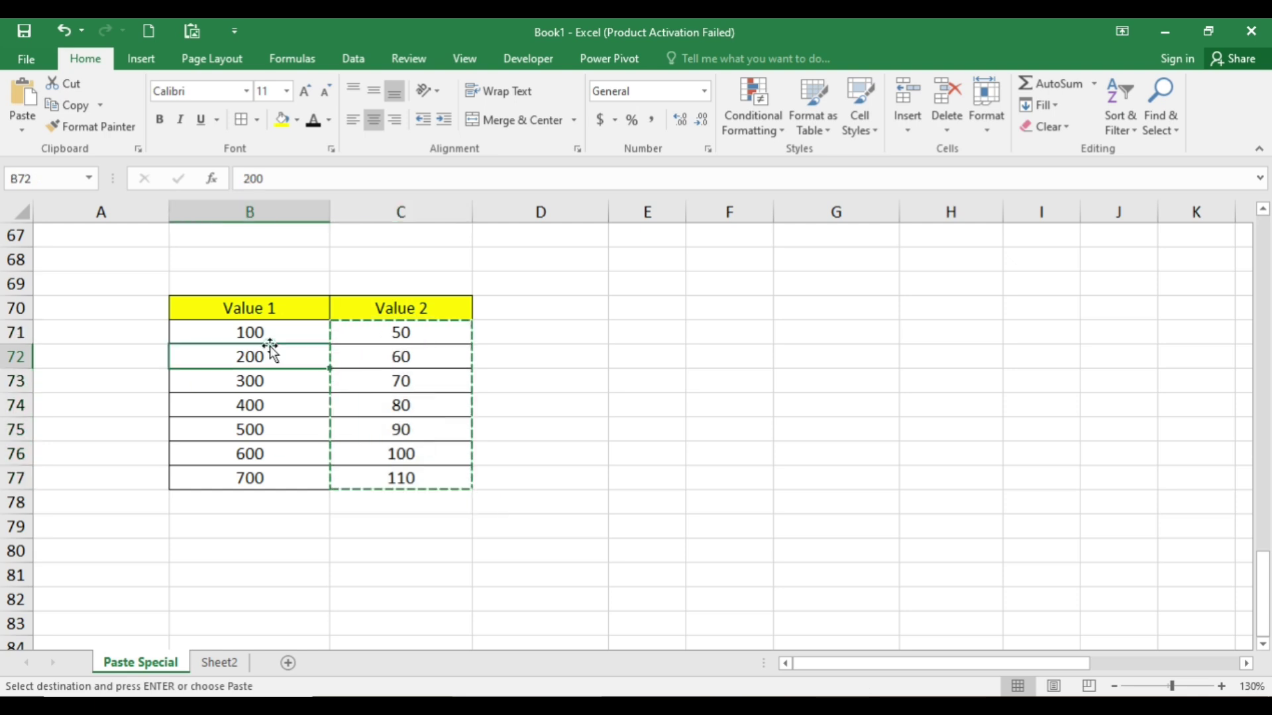
{"action": "left_click", "coordinate": [266, 336]}
{"action": "key", "text": "ctrl+alt+v"}
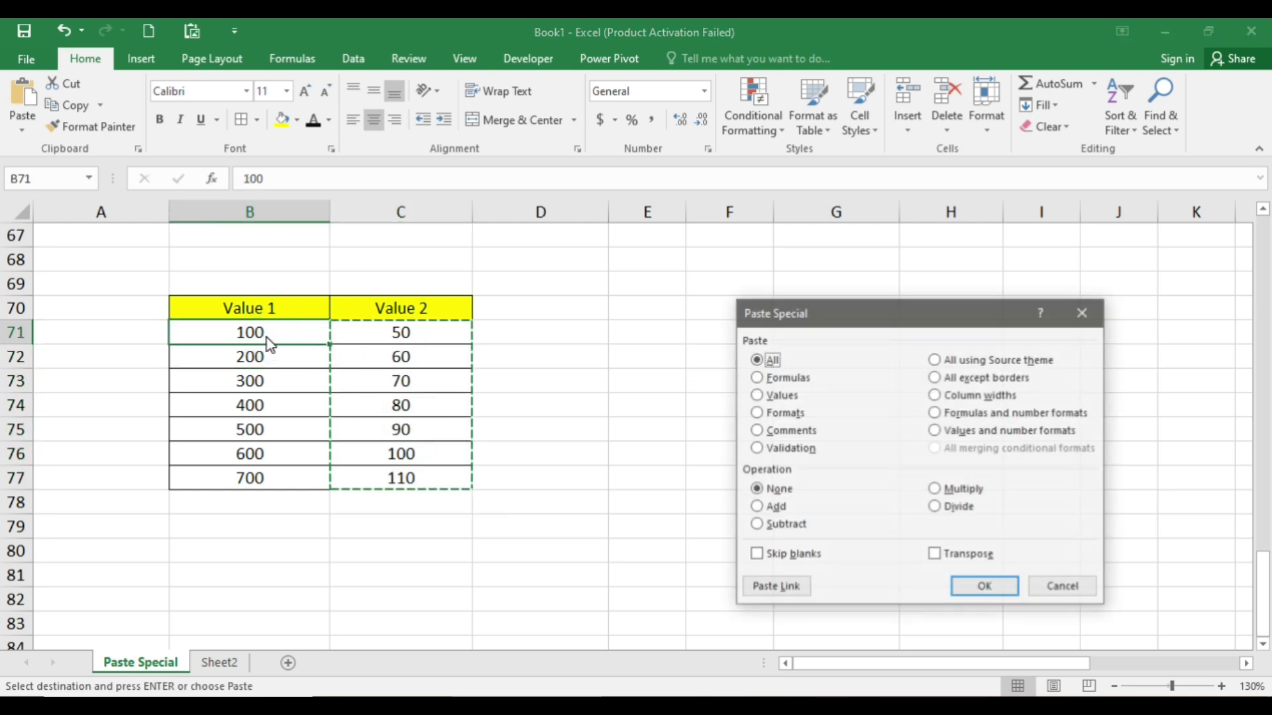
{"action": "left_click", "coordinate": [959, 507]}
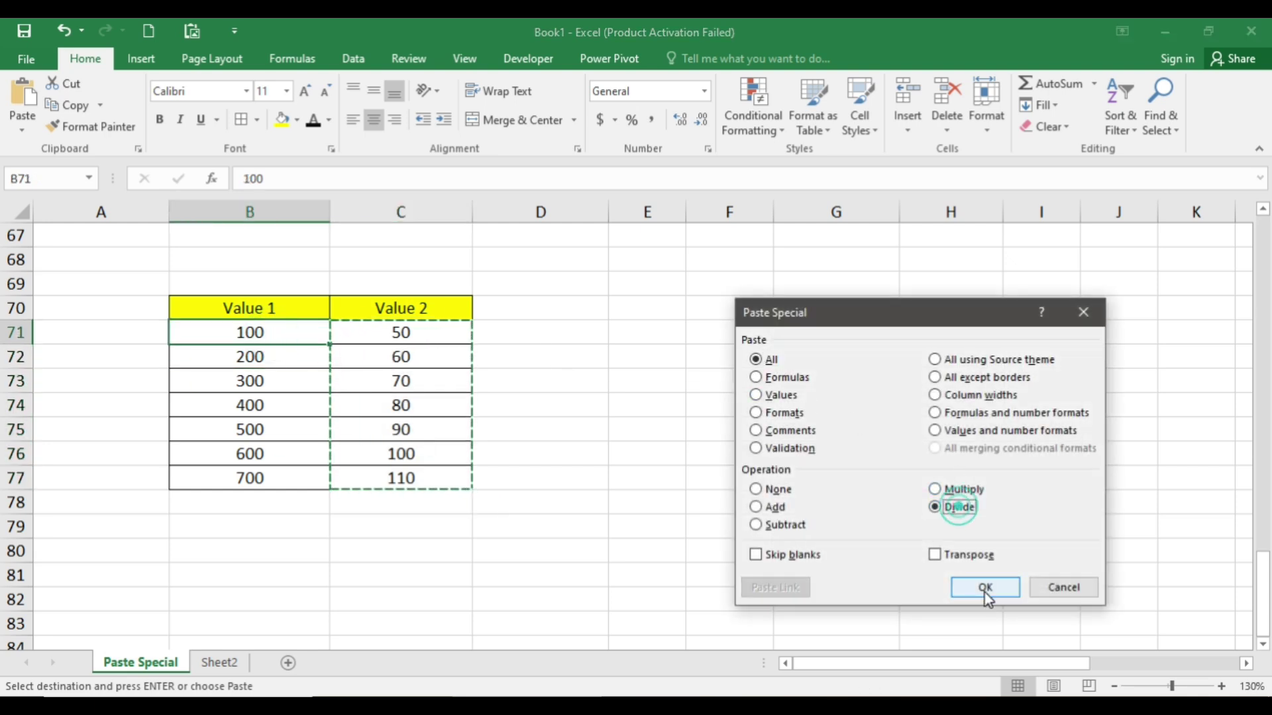
{"action": "left_click", "coordinate": [985, 588]}
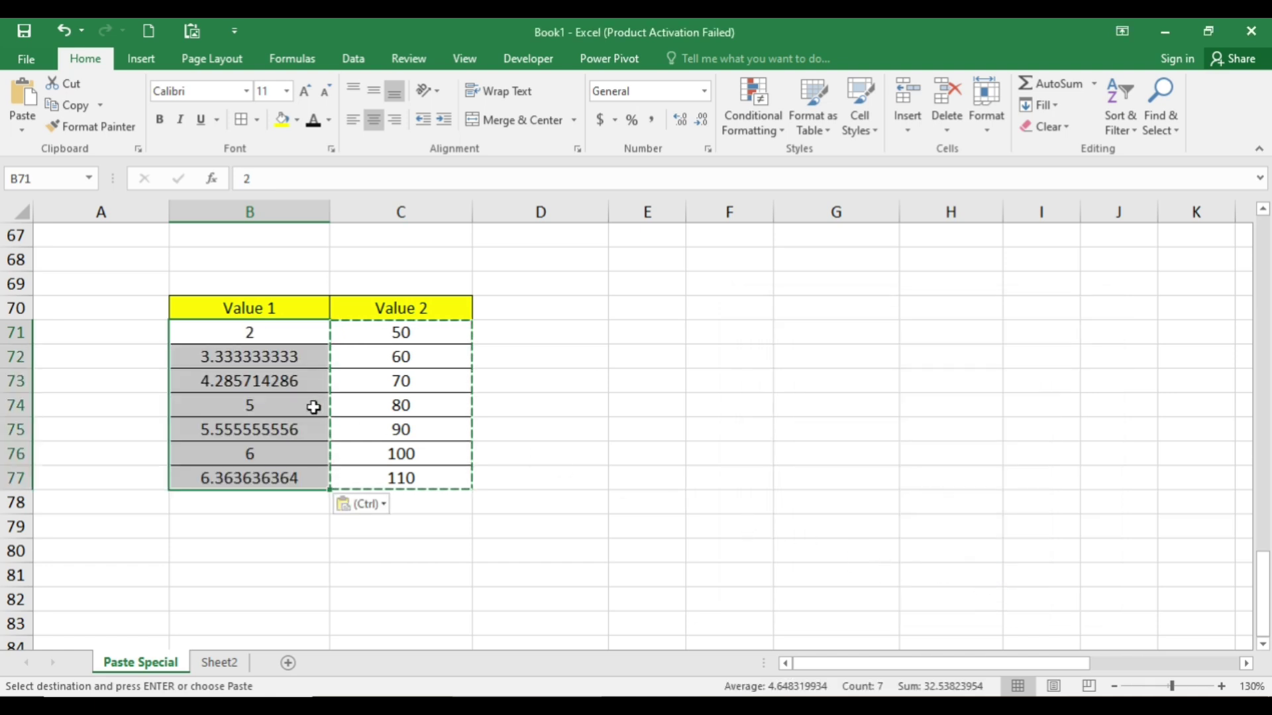
Compare the Value 1 column with and without the Divide paste by repeatedly undoing and redoing it, leaving the paste applied.
{"action": "key", "text": "ctrl+z"}
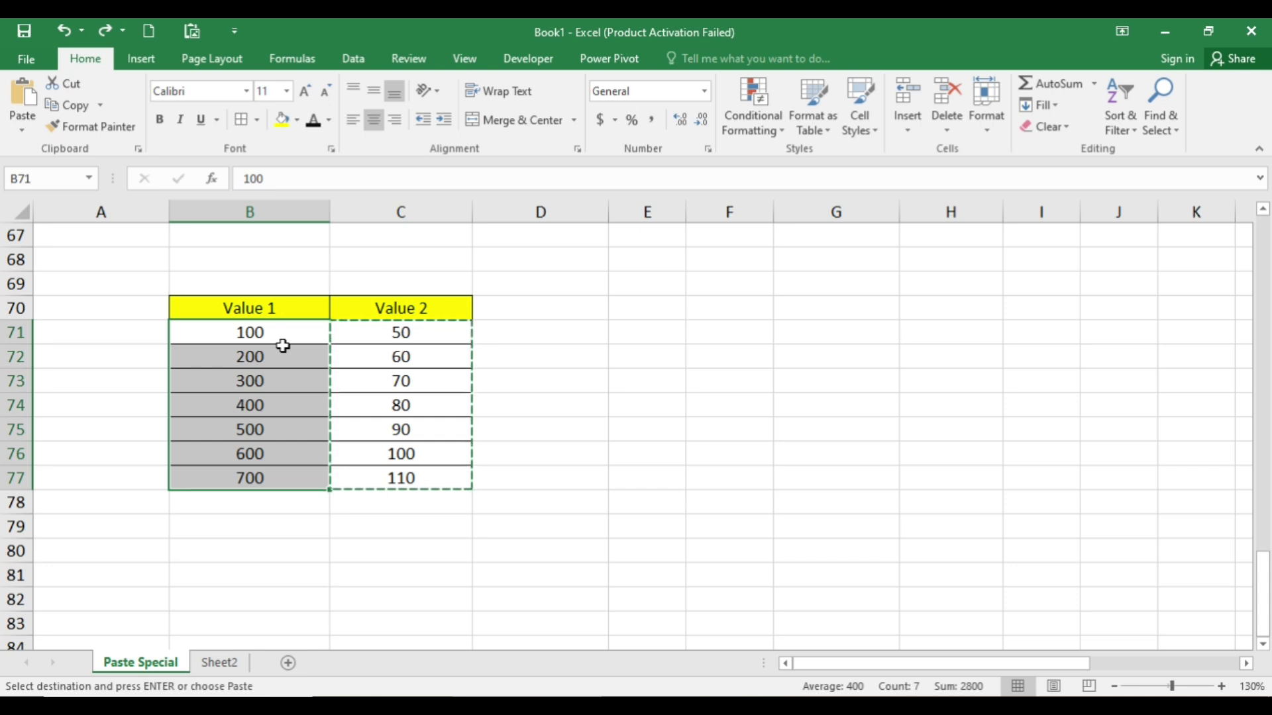
{"action": "key", "text": "ctrl+y"}
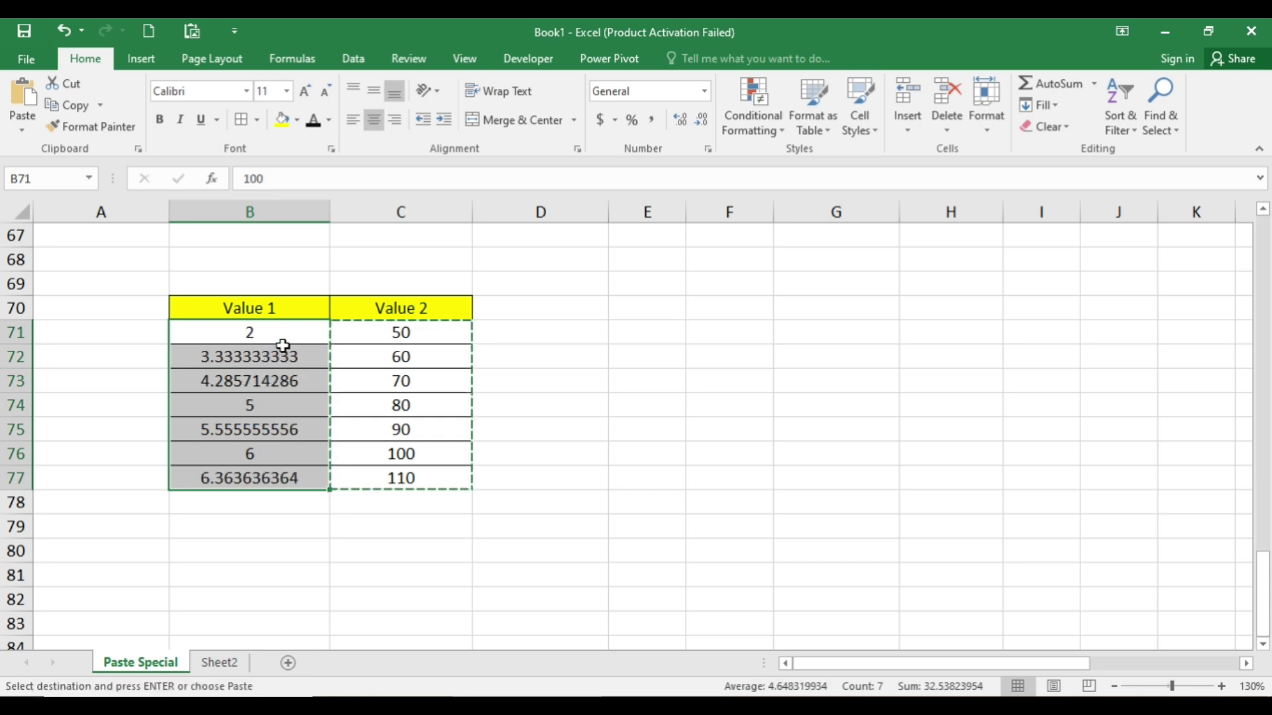
{"action": "key", "text": "ctrl+z"}
{"action": "key", "text": "ctrl+y"}
{"action": "key", "text": "ctrl+z"}
{"action": "key", "text": "ctrl+y"}
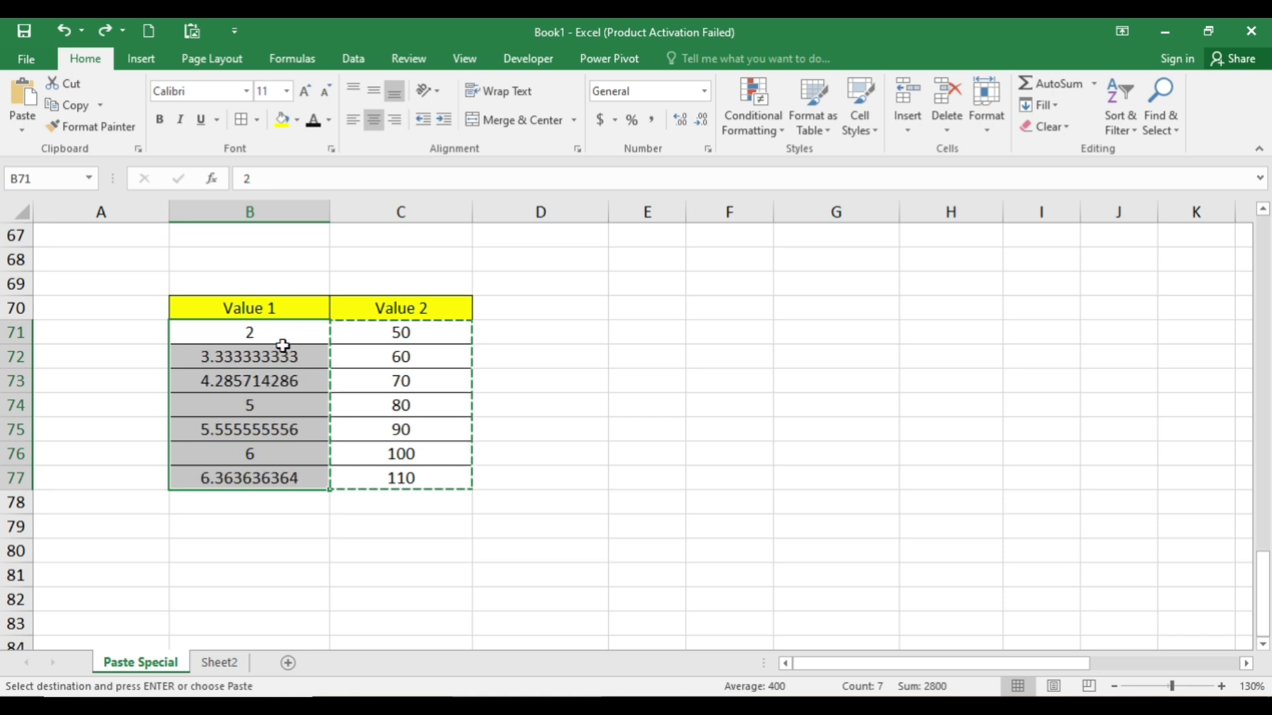
{"action": "key", "text": "ctrl+y"}
Reduce the Value 1 numbers in B71:B77 to zero displayed decimal places.
{"action": "left_click", "coordinate": [699, 125]}
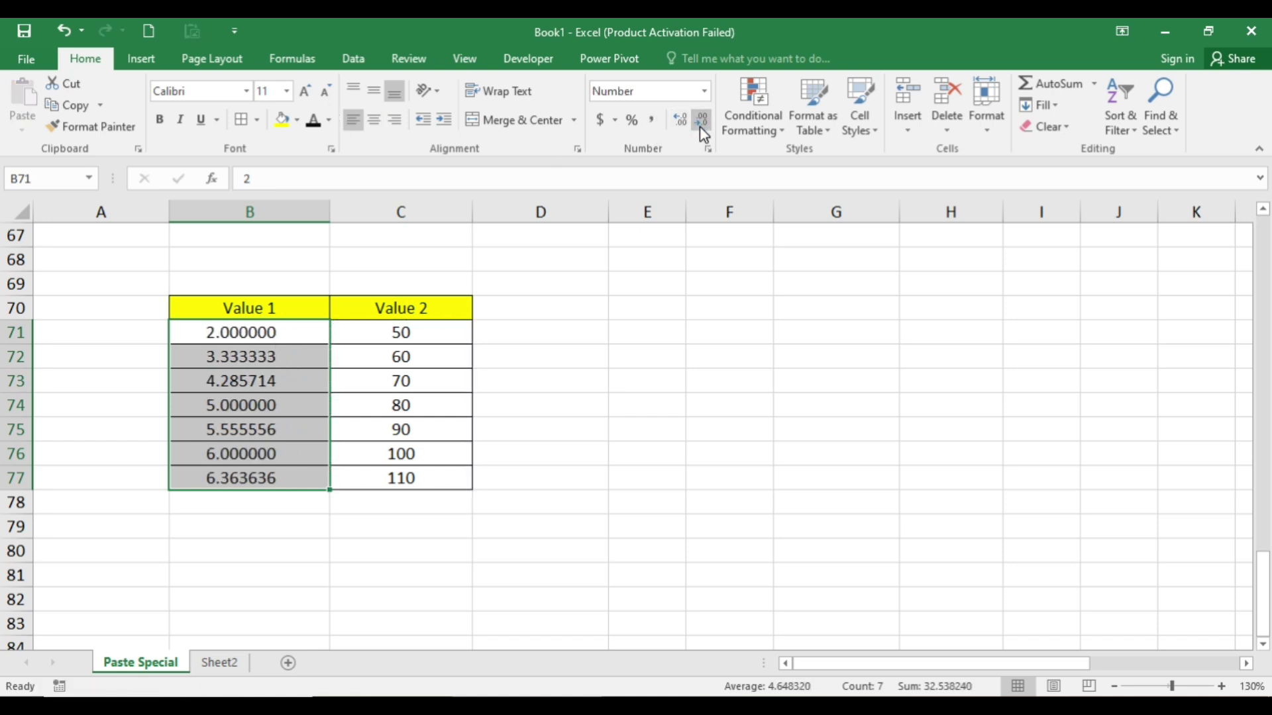
{"action": "left_click", "coordinate": [701, 123]}
{"action": "left_click", "coordinate": [701, 123]}
{"action": "left_click", "coordinate": [701, 123]}
{"action": "left_click", "coordinate": [702, 123]}
{"action": "left_click", "coordinate": [701, 124]}
{"action": "left_click", "coordinate": [702, 124]}
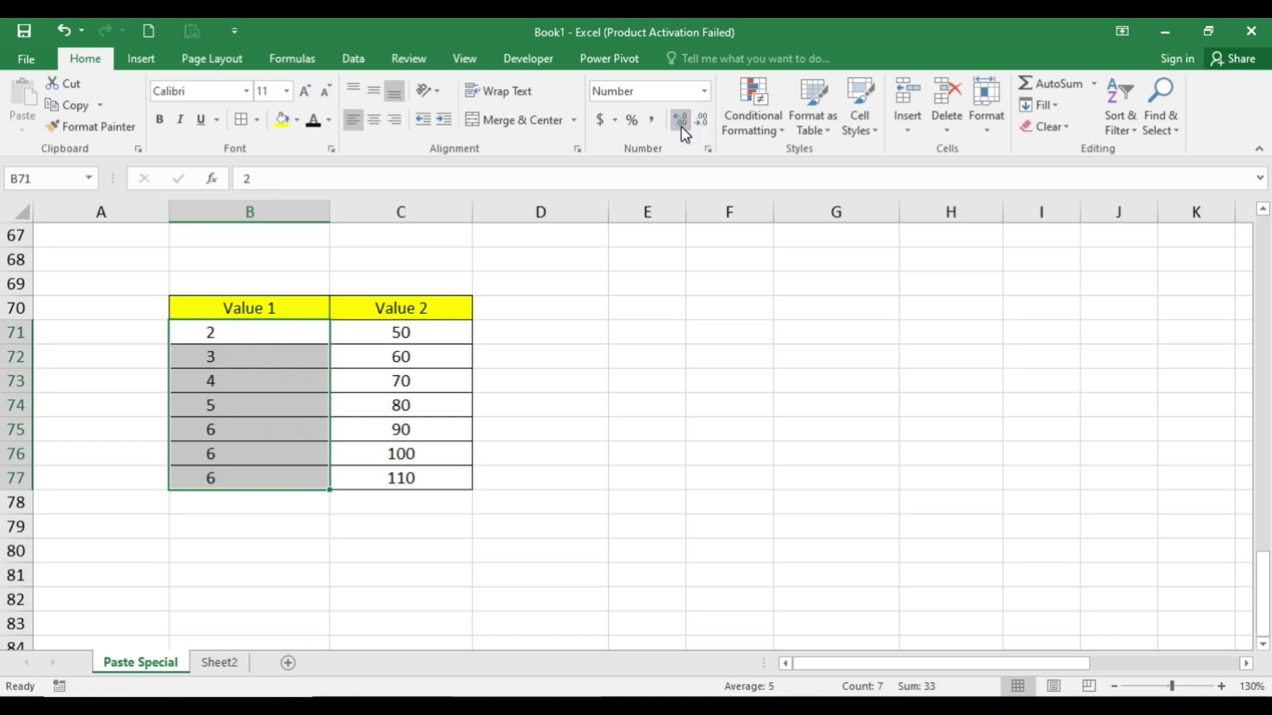
{"action": "left_click", "coordinate": [681, 126]}
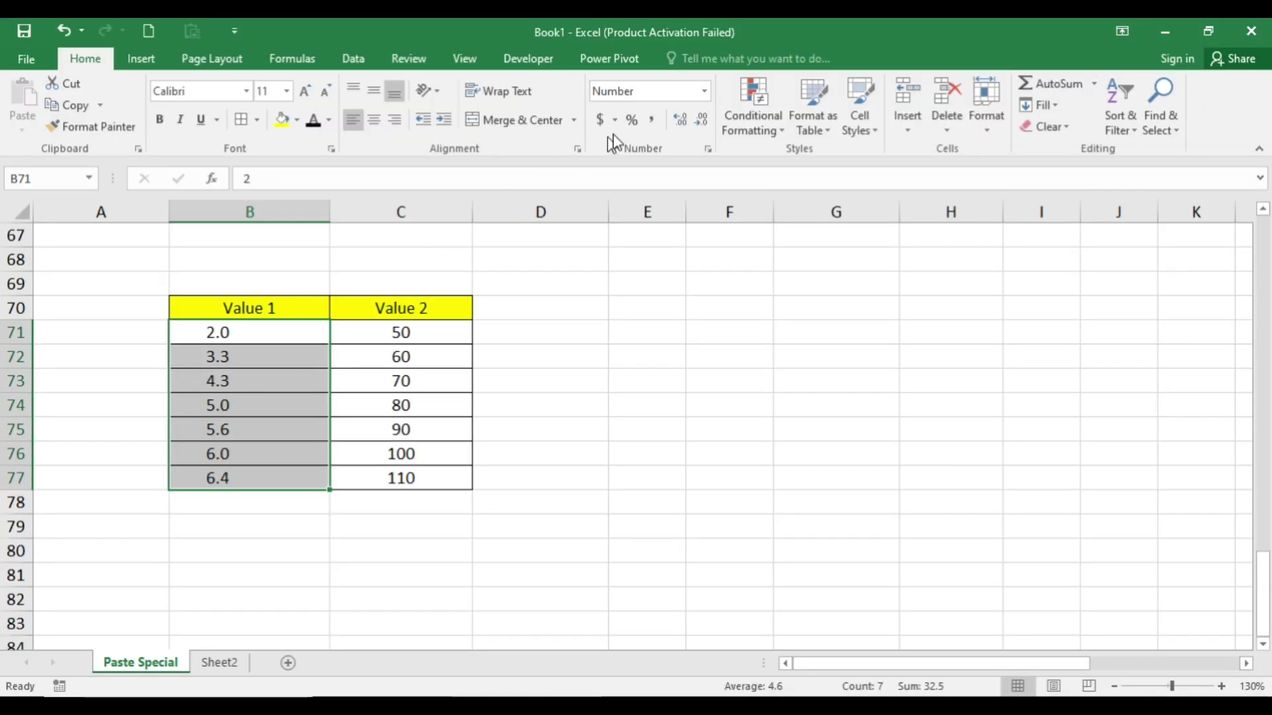
{"action": "left_click", "coordinate": [705, 119]}
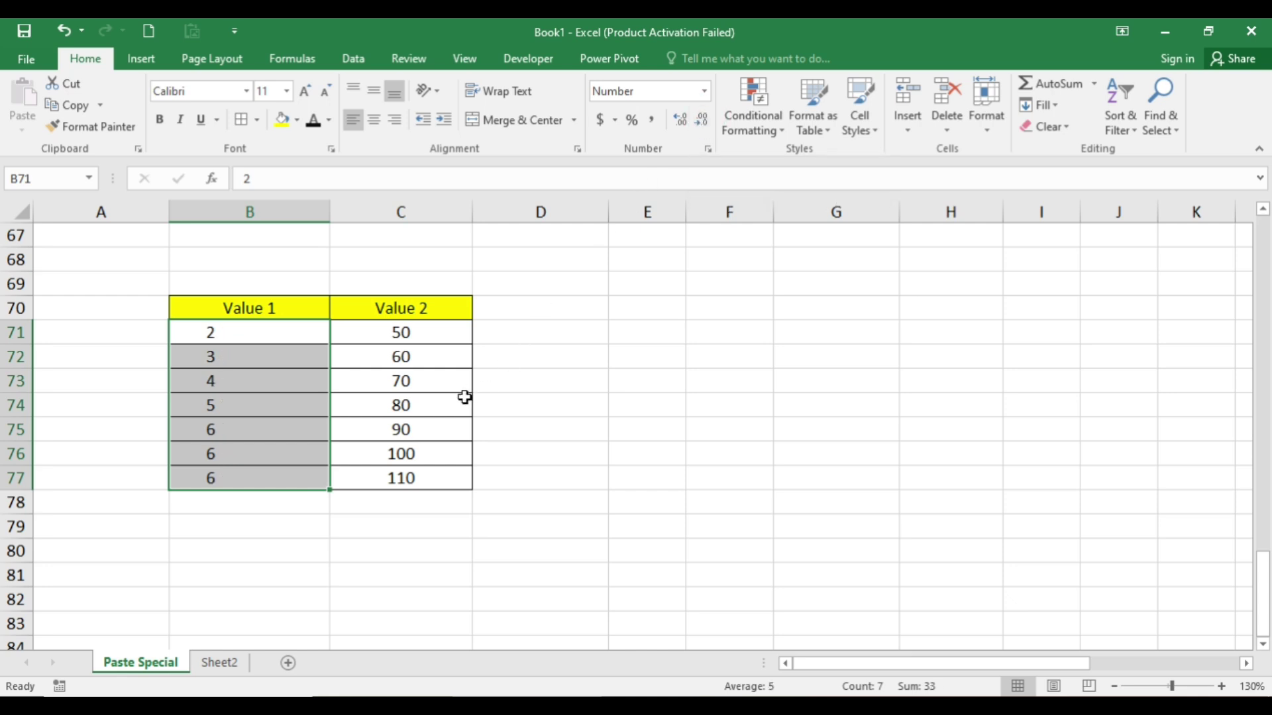
{"action": "left_click", "coordinate": [516, 366]}
{"action": "scroll", "coordinate": [514, 368], "scroll_direction": "up", "scroll_amount": 1}
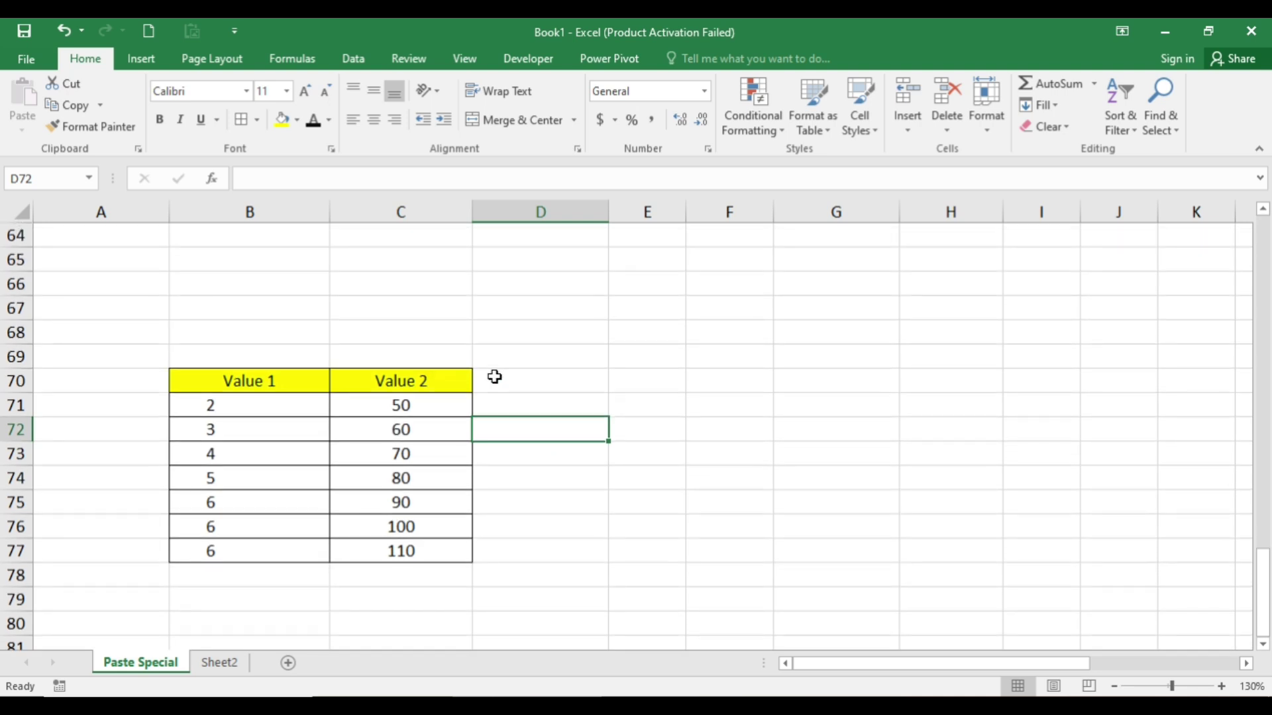
{"action": "left_click", "coordinate": [518, 366]}
{"action": "scroll", "coordinate": [519, 366], "scroll_direction": "up", "scroll_amount": 2}
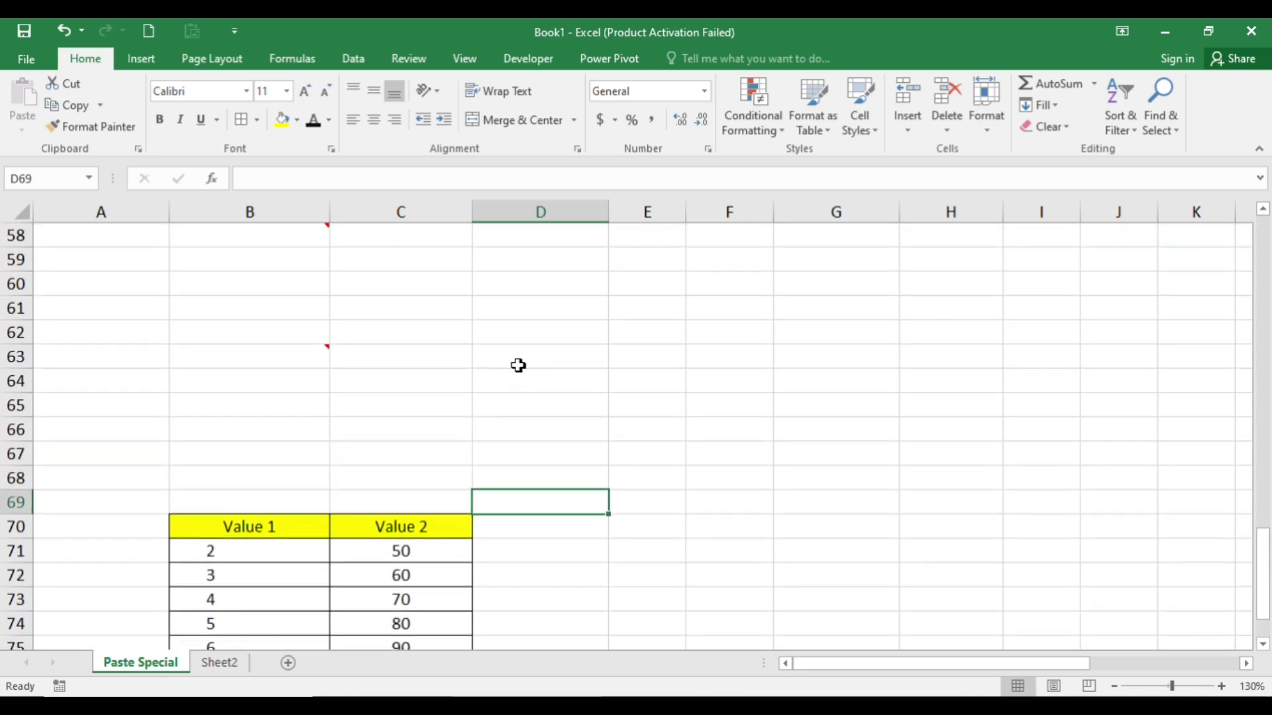
{"action": "scroll", "coordinate": [506, 395], "scroll_direction": "down", "scroll_amount": 4}
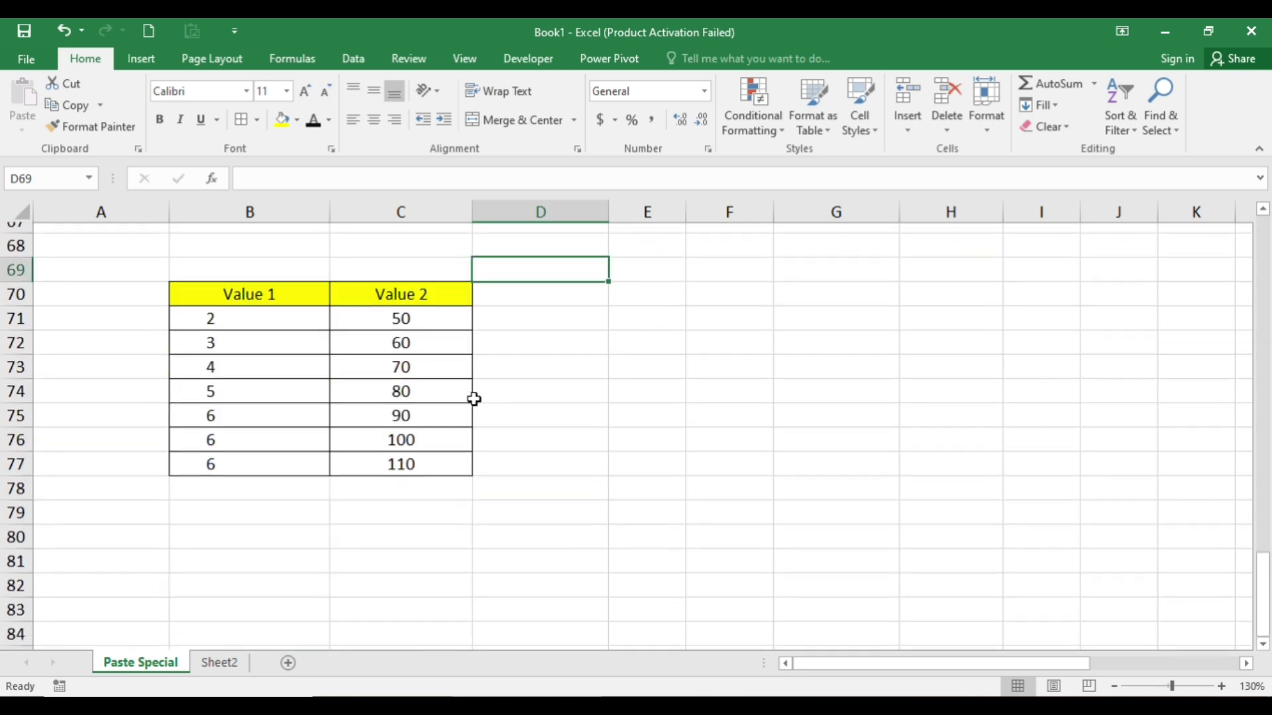
{"action": "scroll", "coordinate": [532, 393], "scroll_direction": "up", "scroll_amount": 1}
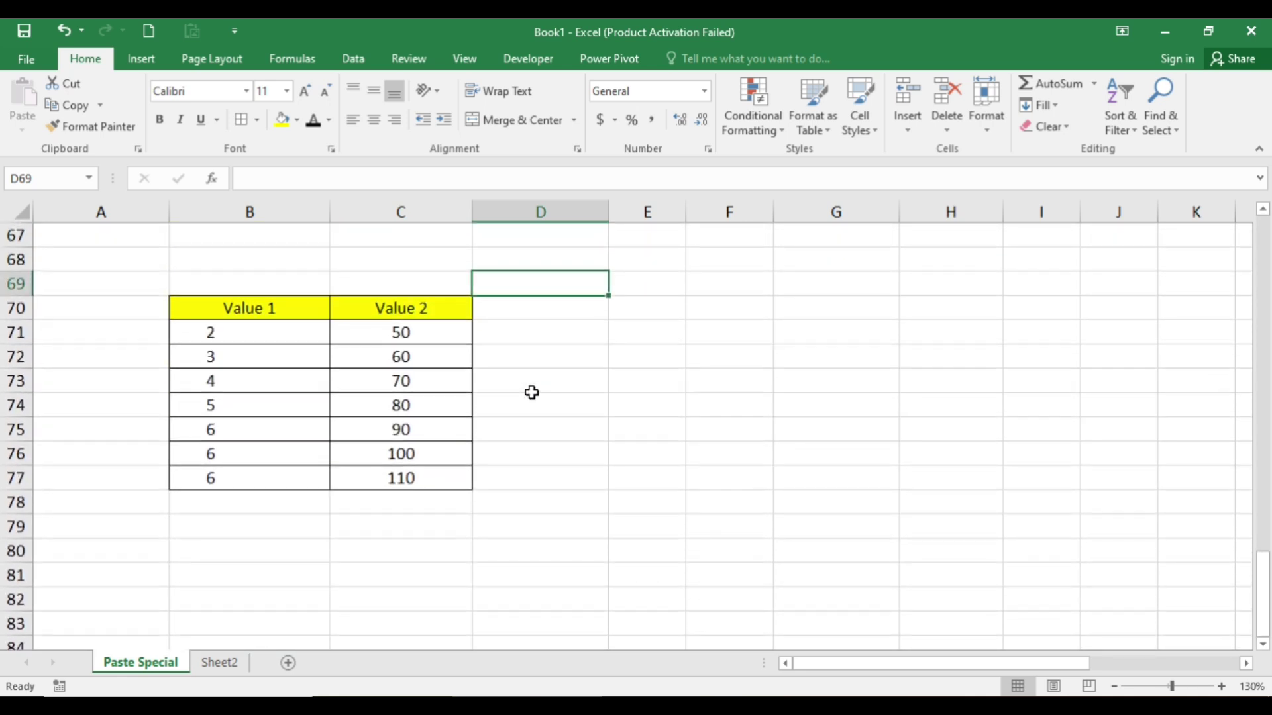
Copy the A/c No, Name Of Customer and Account Type columns, A4:C13, of the bank table with their headers.
{"action": "scroll", "coordinate": [532, 393], "scroll_direction": "up", "scroll_amount": 5}
{"action": "scroll", "coordinate": [441, 433], "scroll_direction": "up", "scroll_amount": 13}
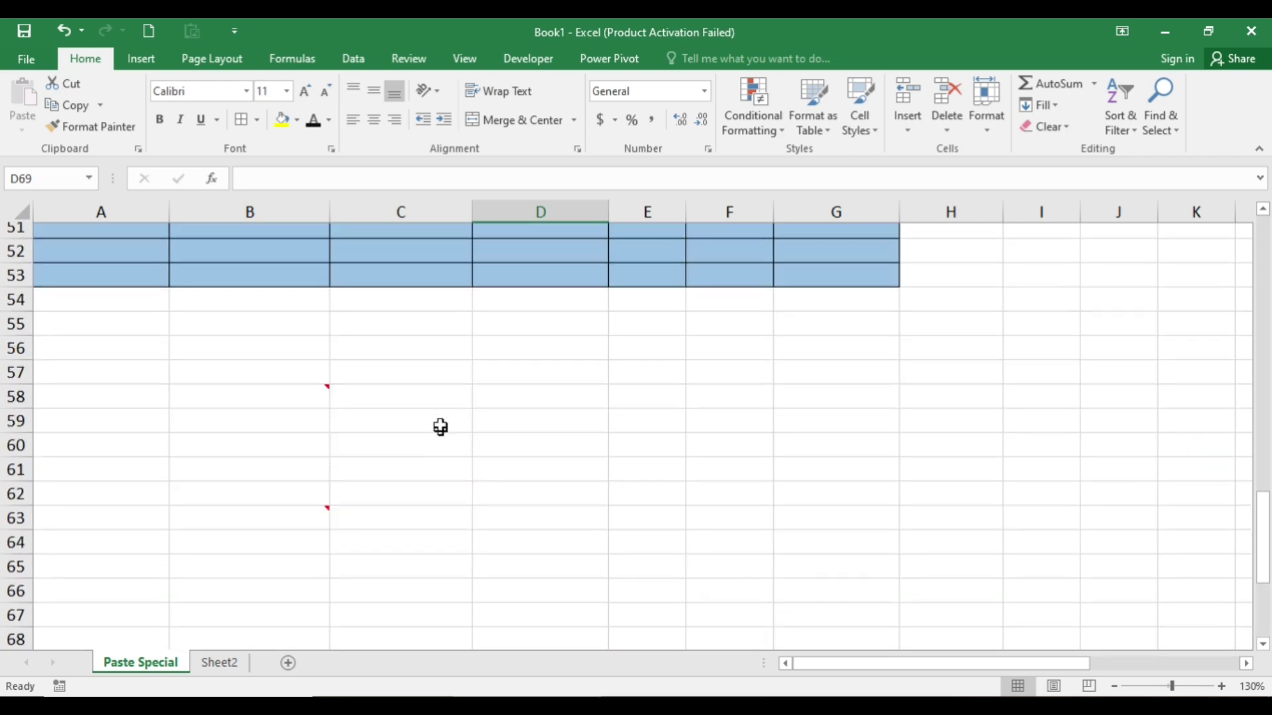
{"action": "scroll", "coordinate": [441, 425], "scroll_direction": "up", "scroll_amount": 4}
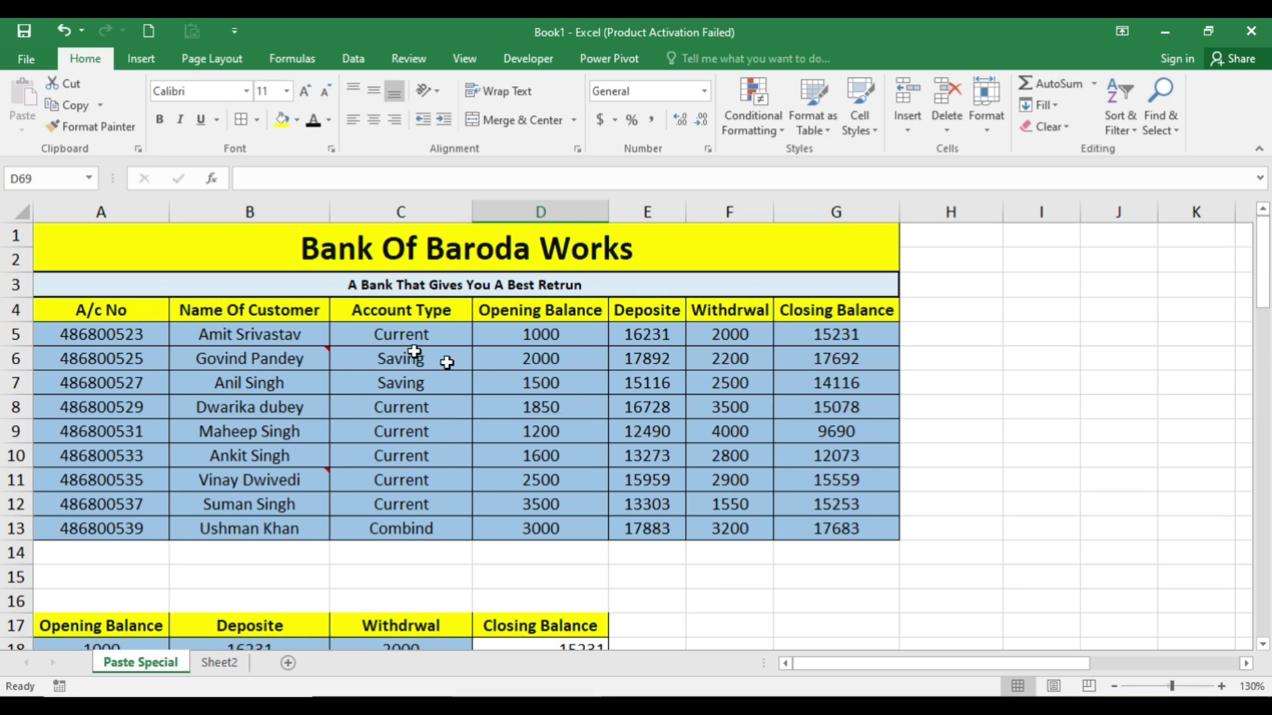
{"action": "left_click", "coordinate": [155, 318]}
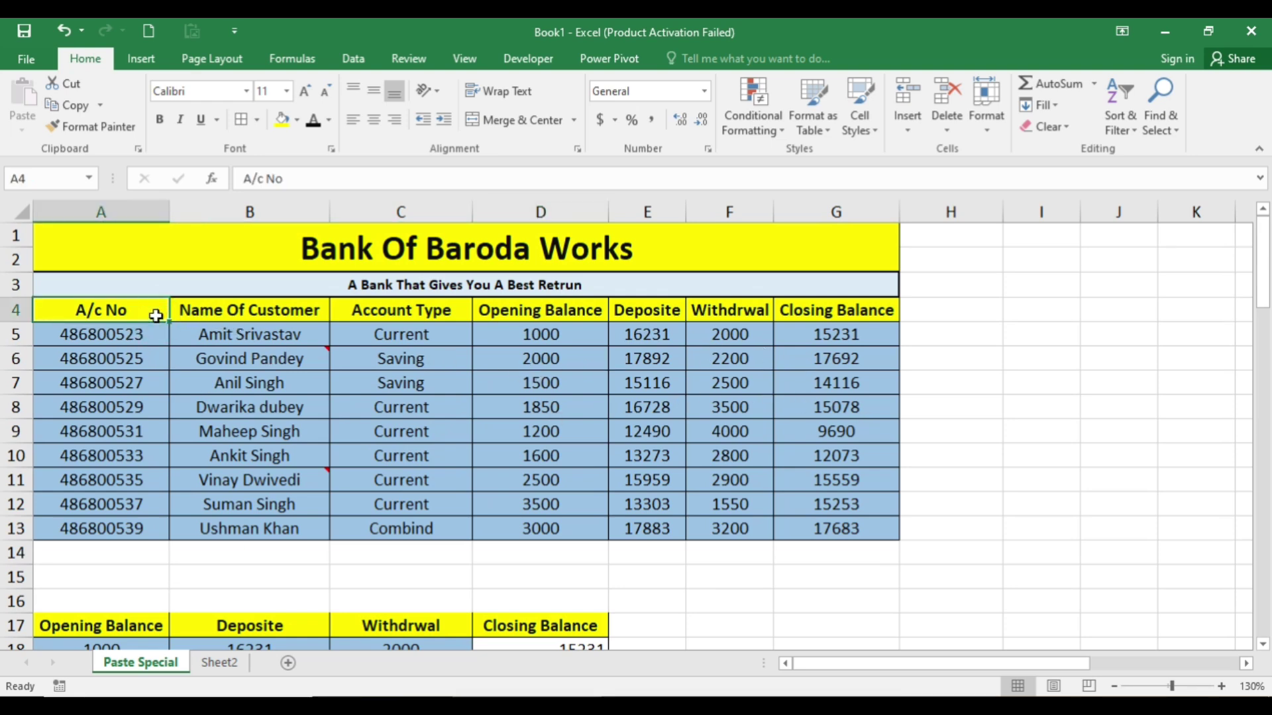
{"action": "left_click_drag", "start_coordinate": [156, 318], "coordinate": [404, 521]}
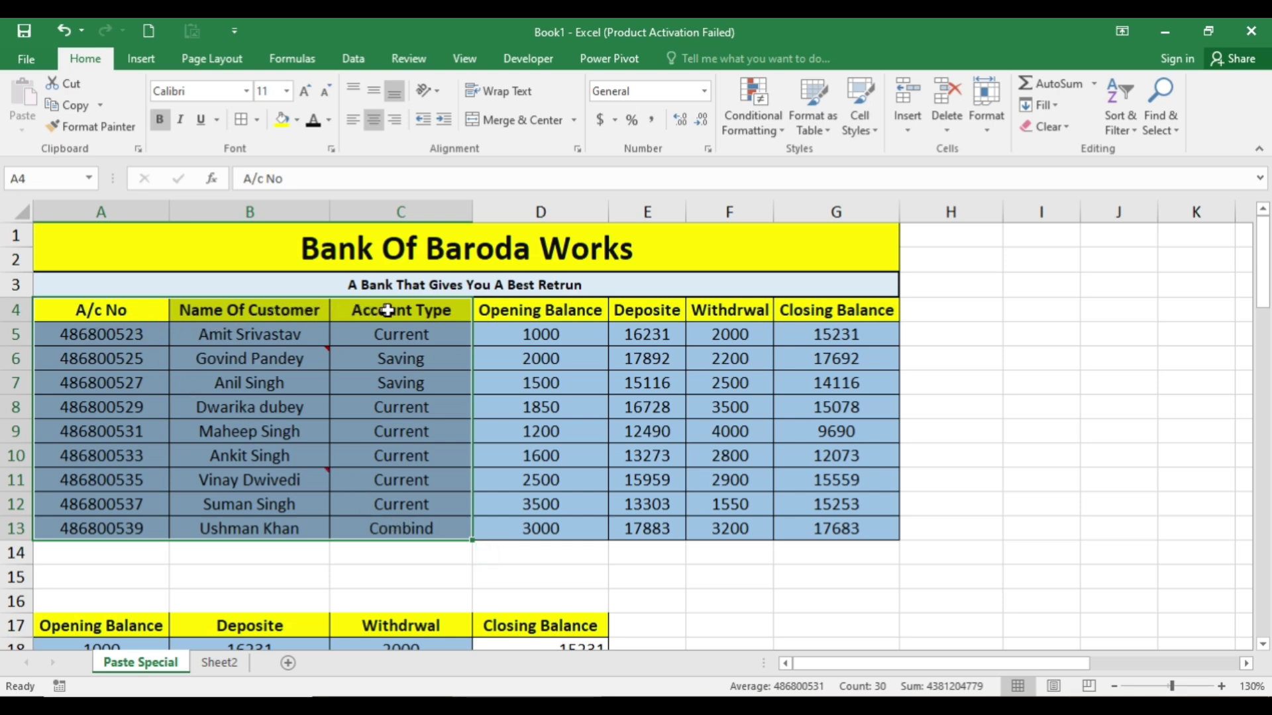
{"action": "key", "text": "ctrl+c"}
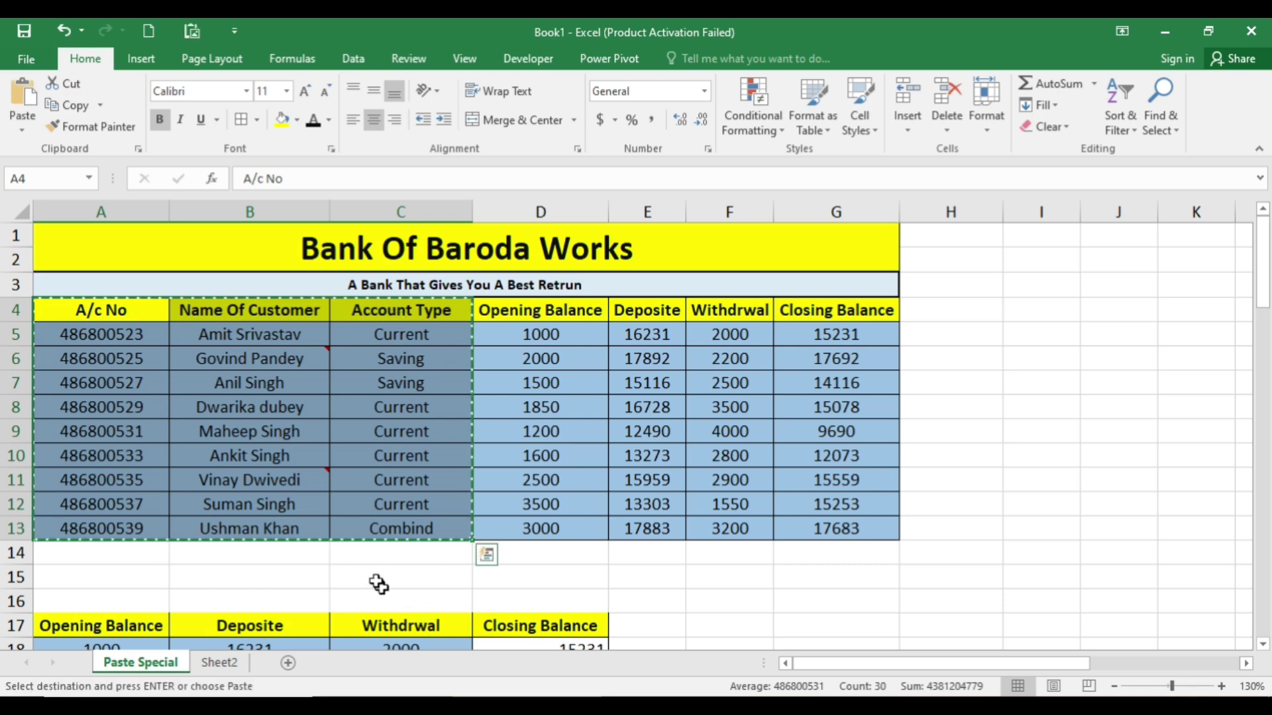
Paste the copied customer columns with Paste Special's Transpose option, starting at the empty cell I21.
{"action": "scroll", "coordinate": [352, 548], "scroll_direction": "down", "scroll_amount": 6}
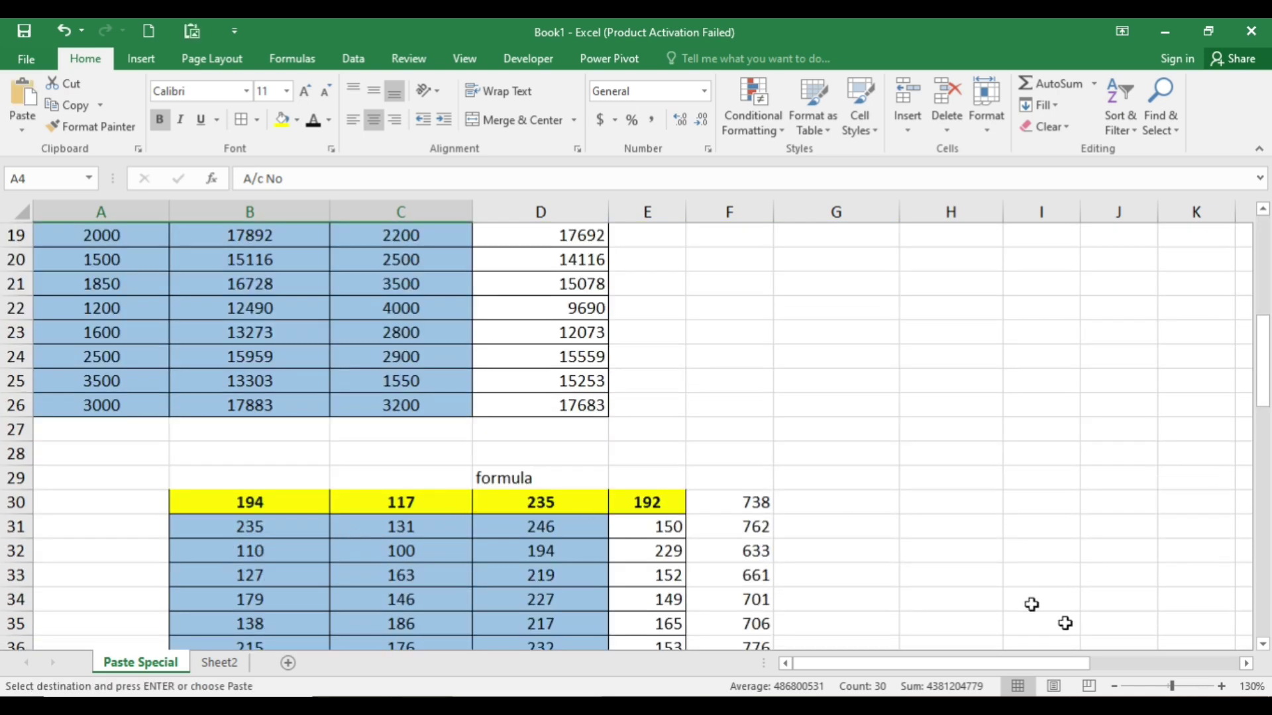
{"action": "left_click", "coordinate": [1245, 663]}
{"action": "left_click", "coordinate": [1245, 663]}
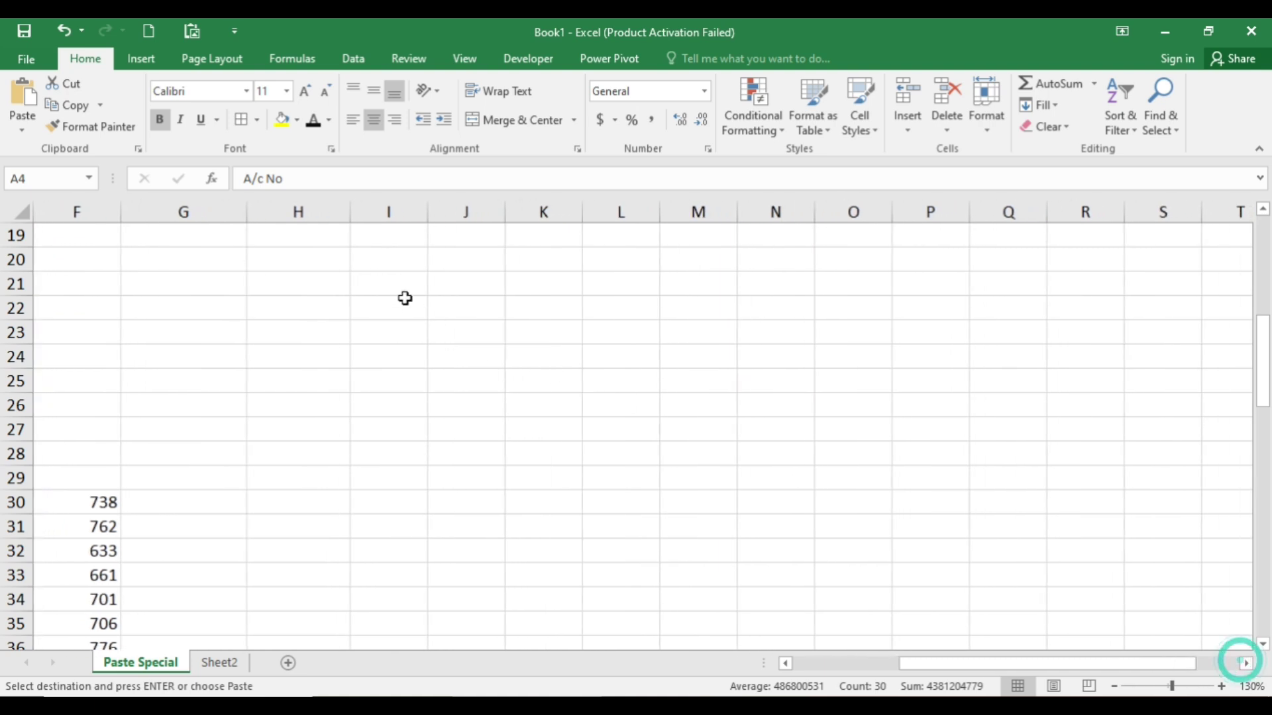
{"action": "left_click", "coordinate": [380, 285]}
{"action": "scroll", "coordinate": [379, 288], "scroll_direction": "up", "scroll_amount": 1}
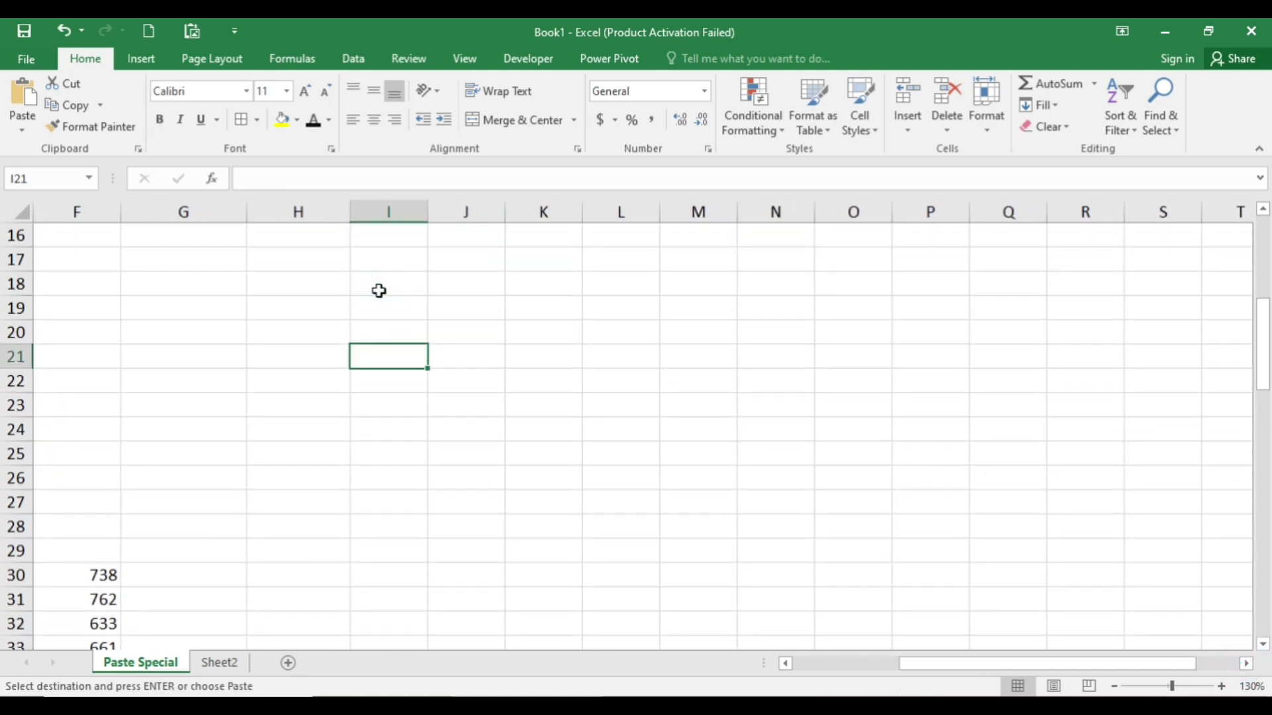
{"action": "key", "text": "ctrl+alt+v"}
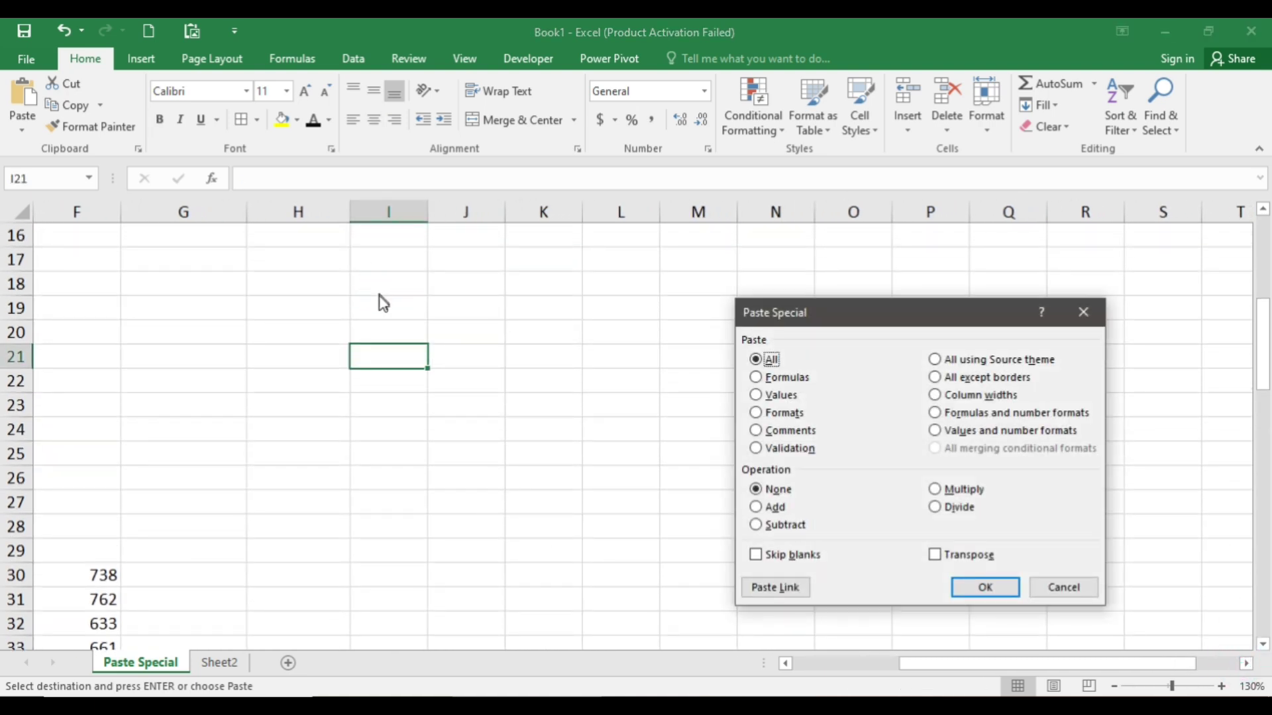
{"action": "left_click", "coordinate": [934, 557]}
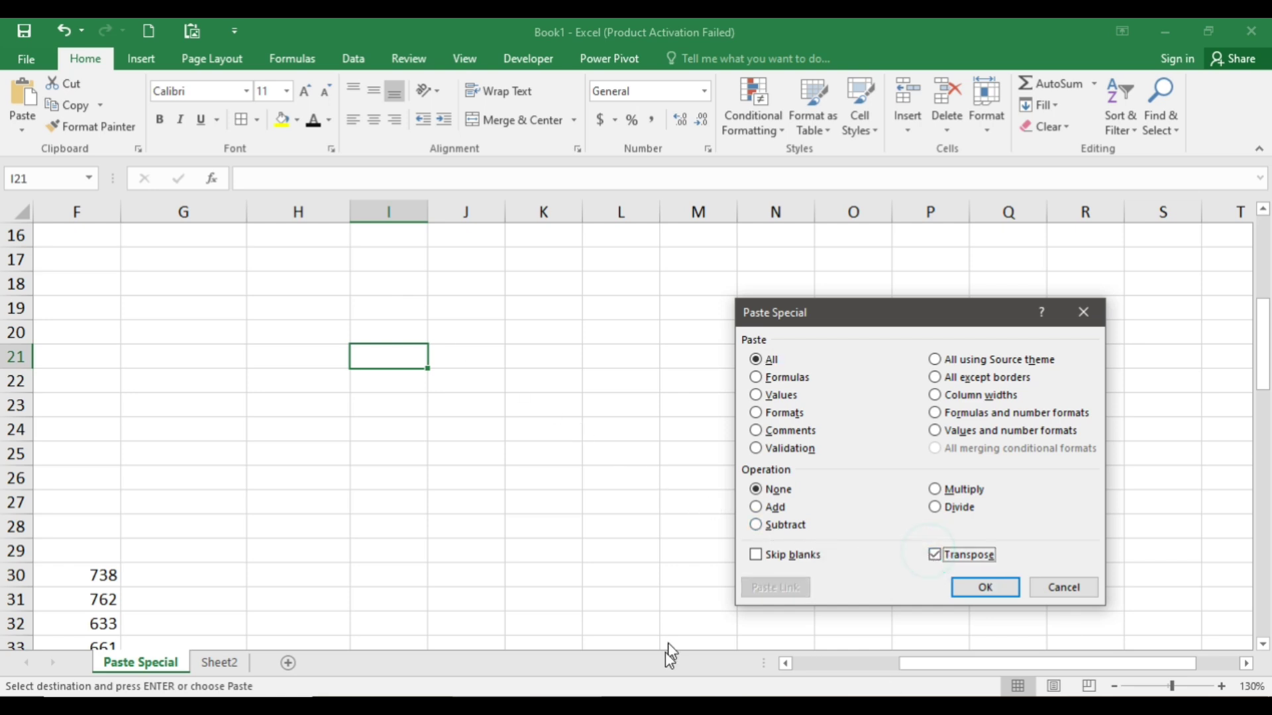
{"action": "left_click", "coordinate": [978, 593]}
{"action": "left_click", "coordinate": [973, 593]}
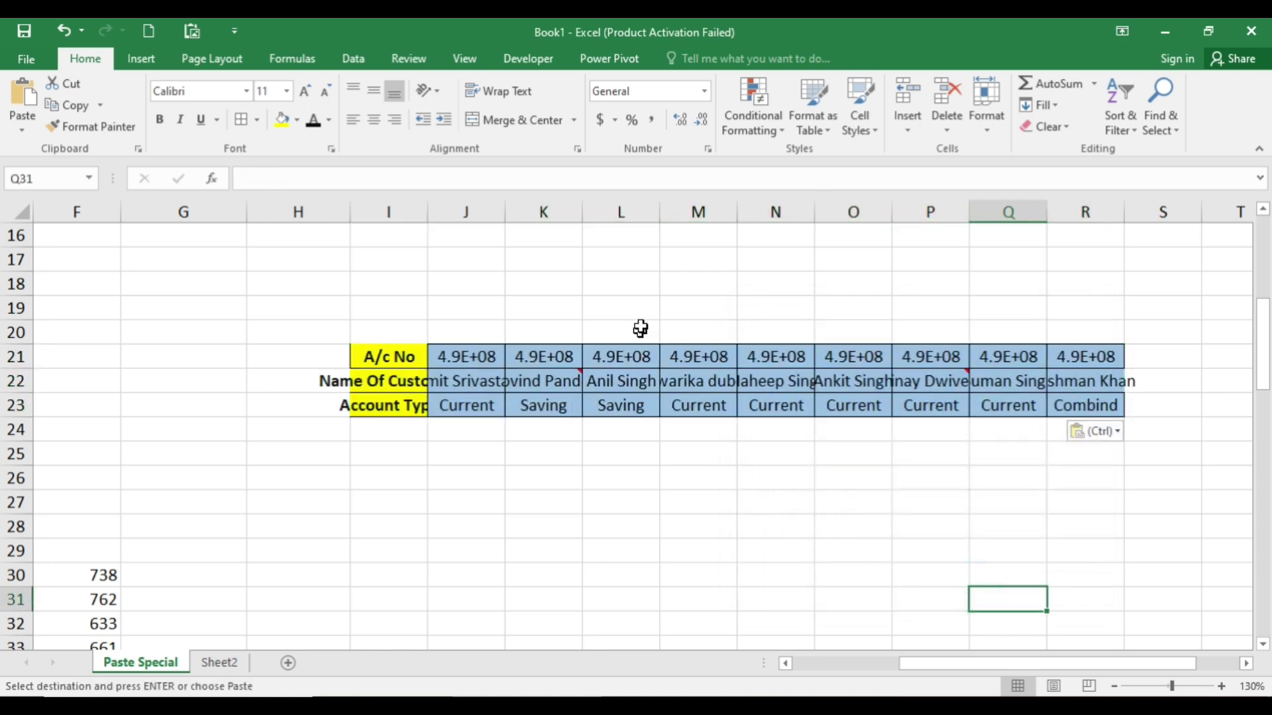
Autofit the widths of columns I to R to the contents of the transposed customer table.
{"action": "left_click", "coordinate": [659, 215]}
{"action": "double_click", "coordinate": [660, 212]}
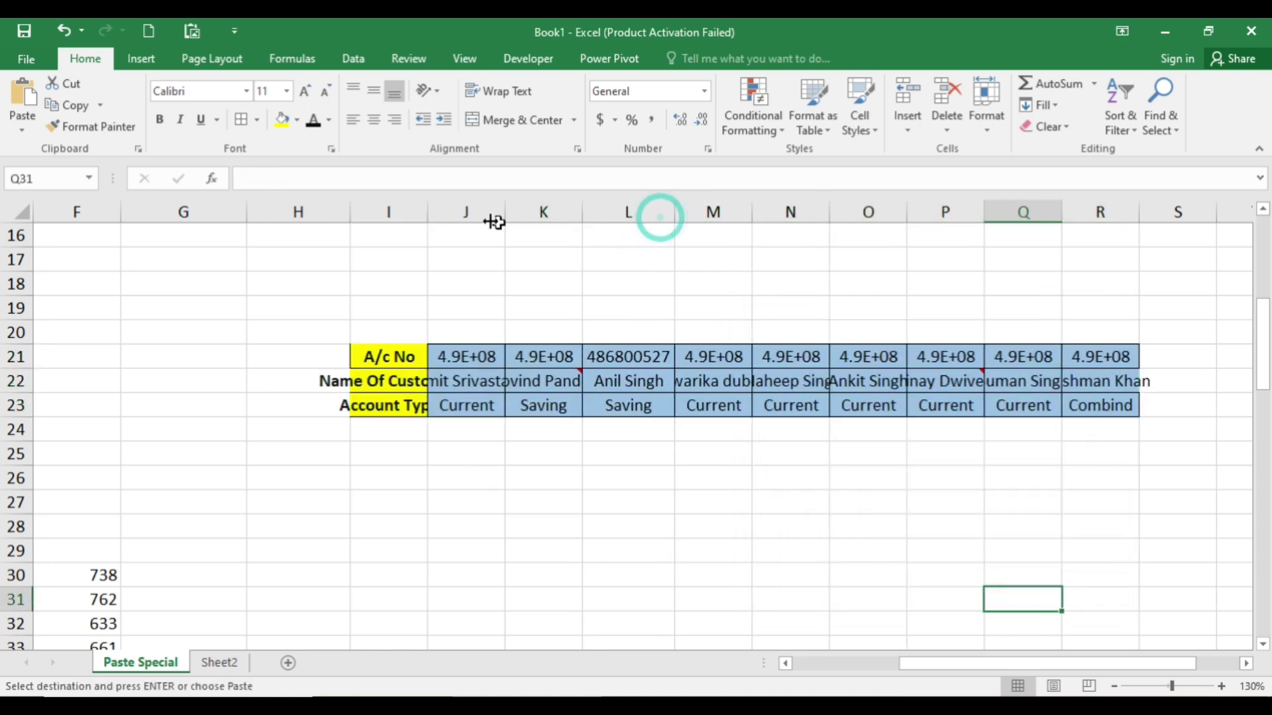
{"action": "left_click_drag", "start_coordinate": [410, 204], "coordinate": [1064, 220]}
{"action": "double_click", "coordinate": [751, 210]}
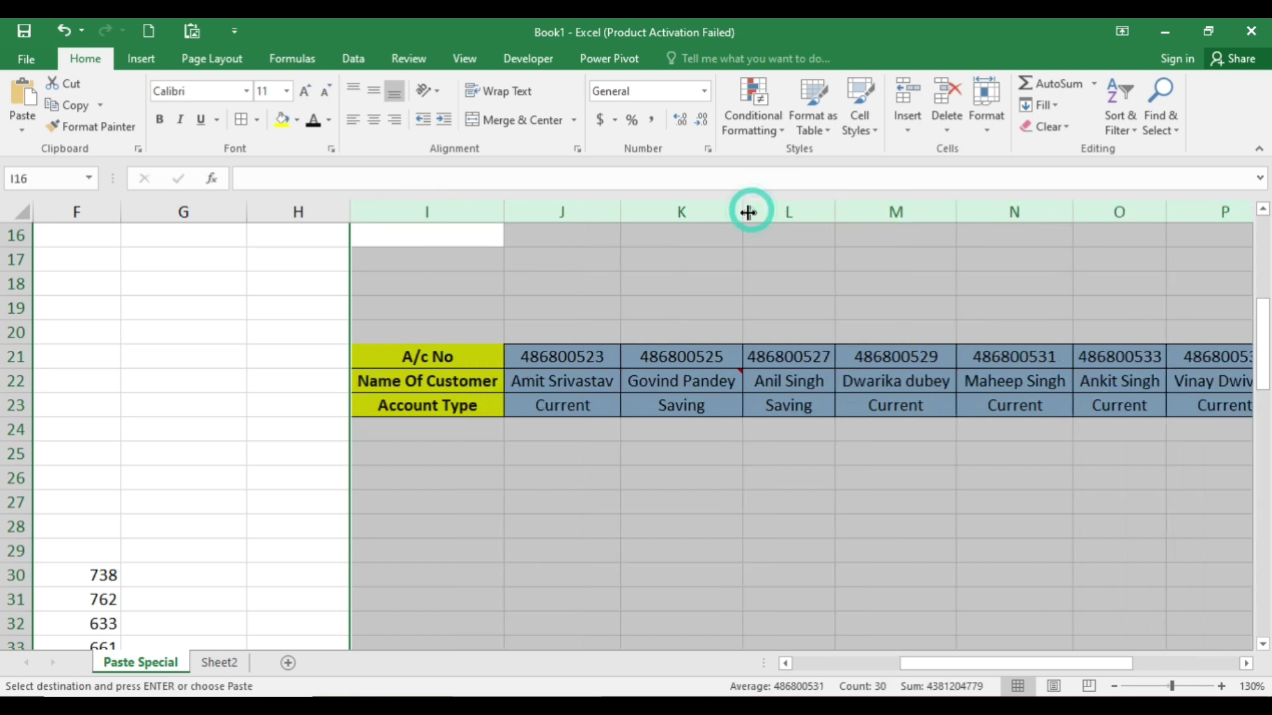
{"action": "left_click", "coordinate": [638, 458]}
{"action": "left_click_drag", "start_coordinate": [1063, 665], "coordinate": [1122, 664]}
{"action": "left_click_drag", "start_coordinate": [1036, 666], "coordinate": [991, 669]}
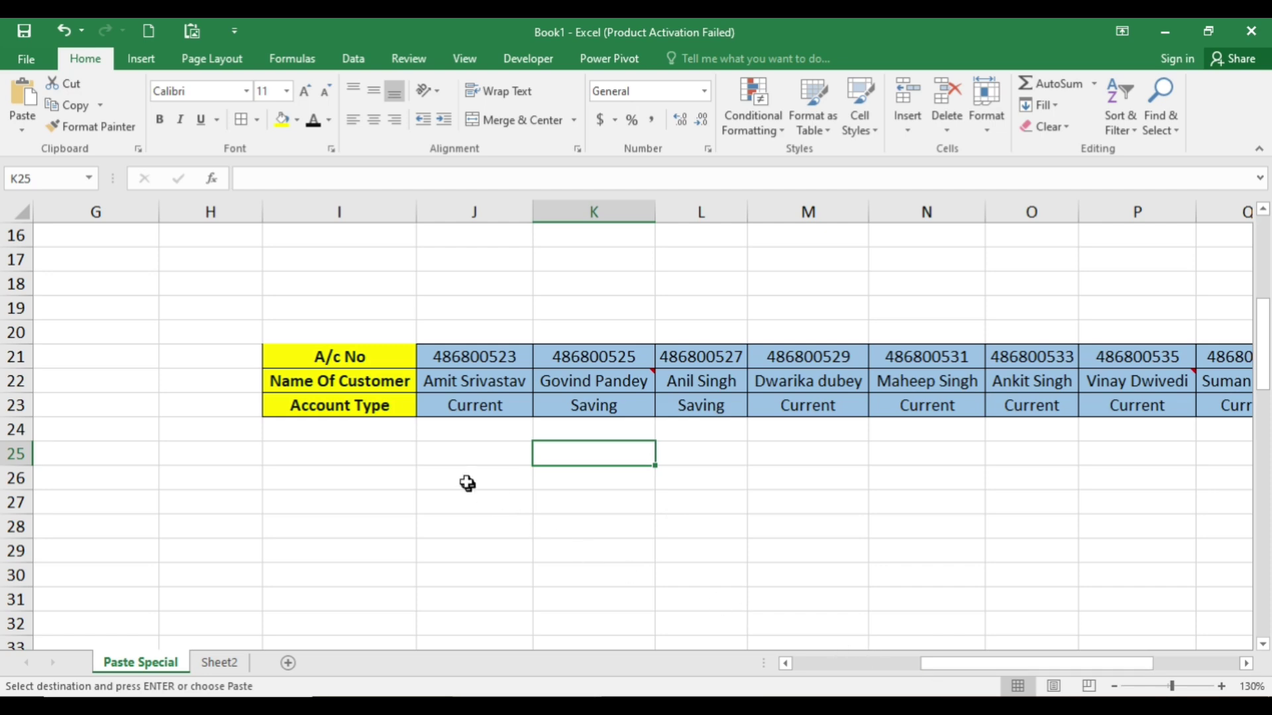
{"action": "scroll", "coordinate": [427, 431], "scroll_direction": "up", "scroll_amount": 5}
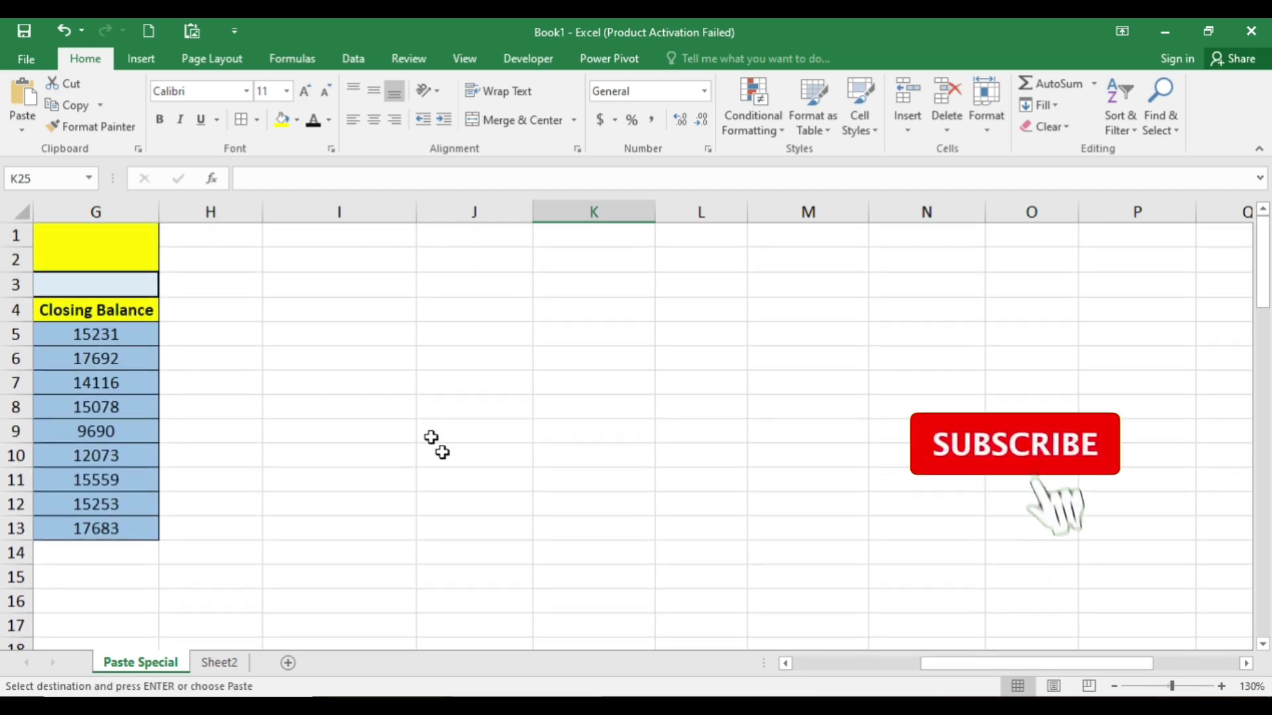
{"action": "left_click_drag", "start_coordinate": [956, 668], "coordinate": [818, 668]}
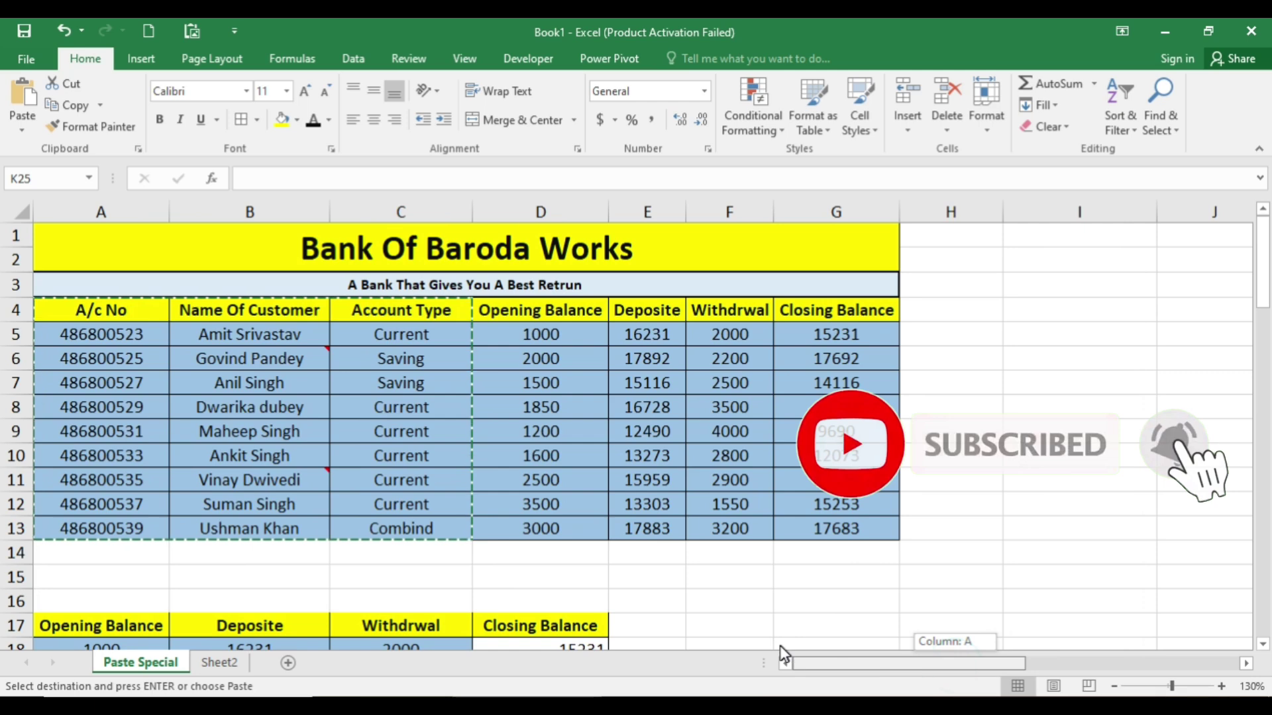
{"action": "left_click", "coordinate": [588, 553]}
{"action": "left_click", "coordinate": [705, 574]}
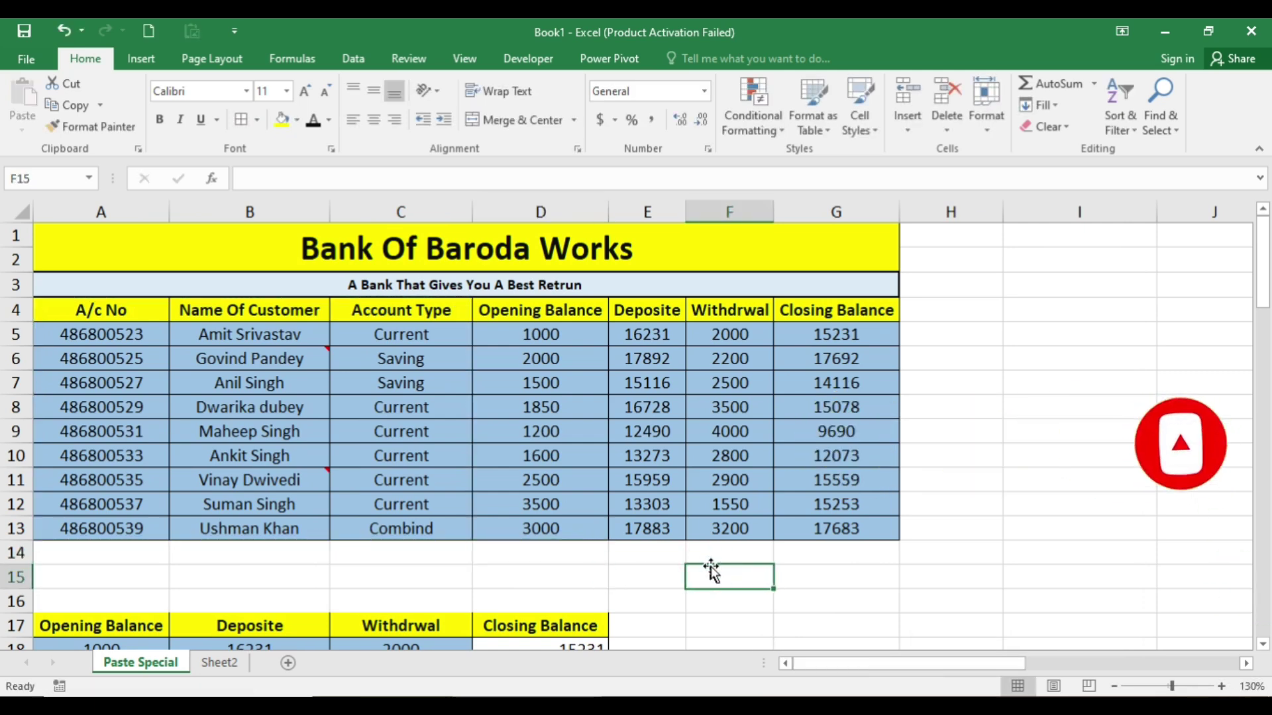
{"action": "left_click_drag", "start_coordinate": [829, 527], "coordinate": [118, 306]}
{"action": "key", "text": "ctrl+c"}
{"action": "scroll", "coordinate": [250, 403], "scroll_direction": "down", "scroll_amount": 20}
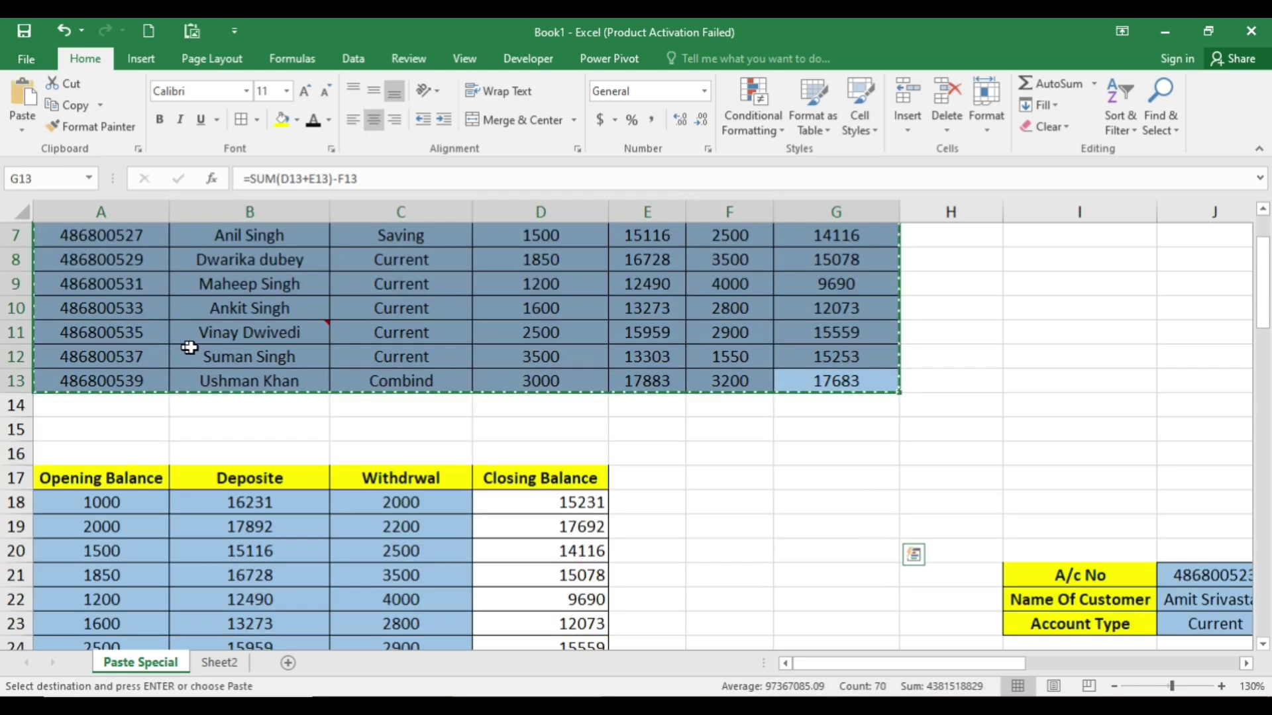
{"action": "scroll", "coordinate": [249, 443], "scroll_direction": "down", "scroll_amount": 7}
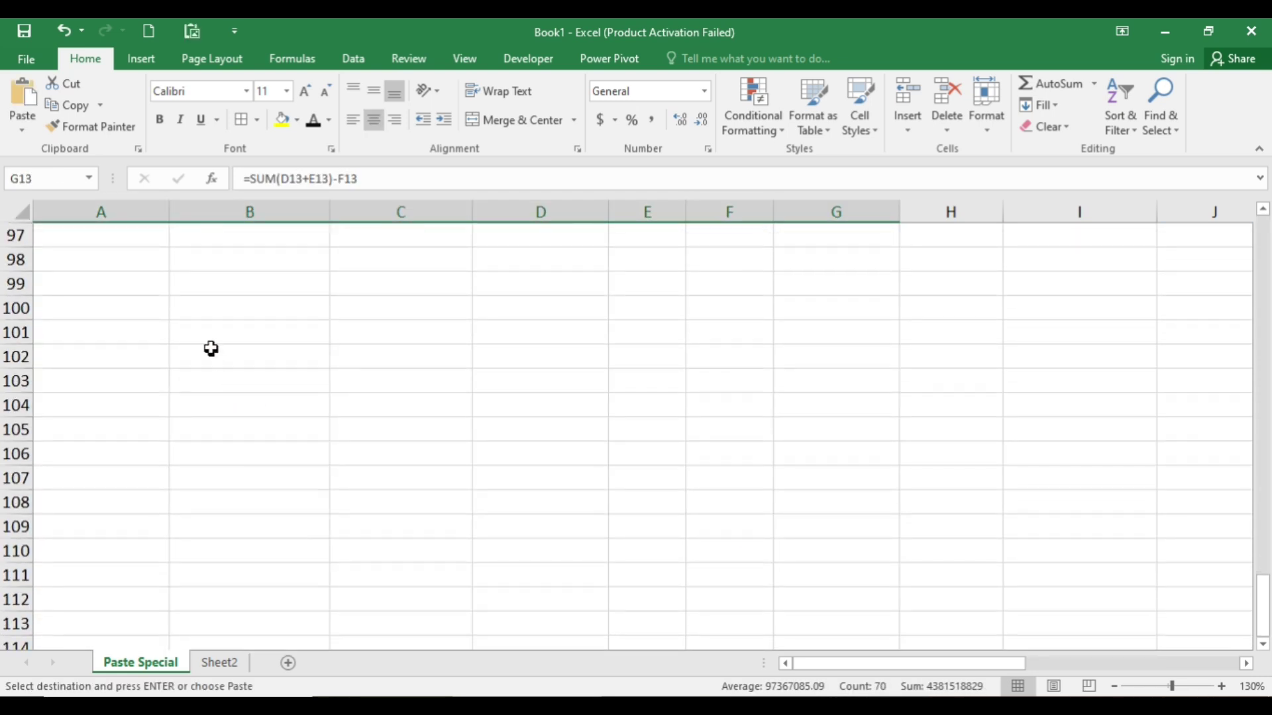
{"action": "left_click", "coordinate": [209, 359]}
{"action": "key", "text": "ctrl+alt+v"}
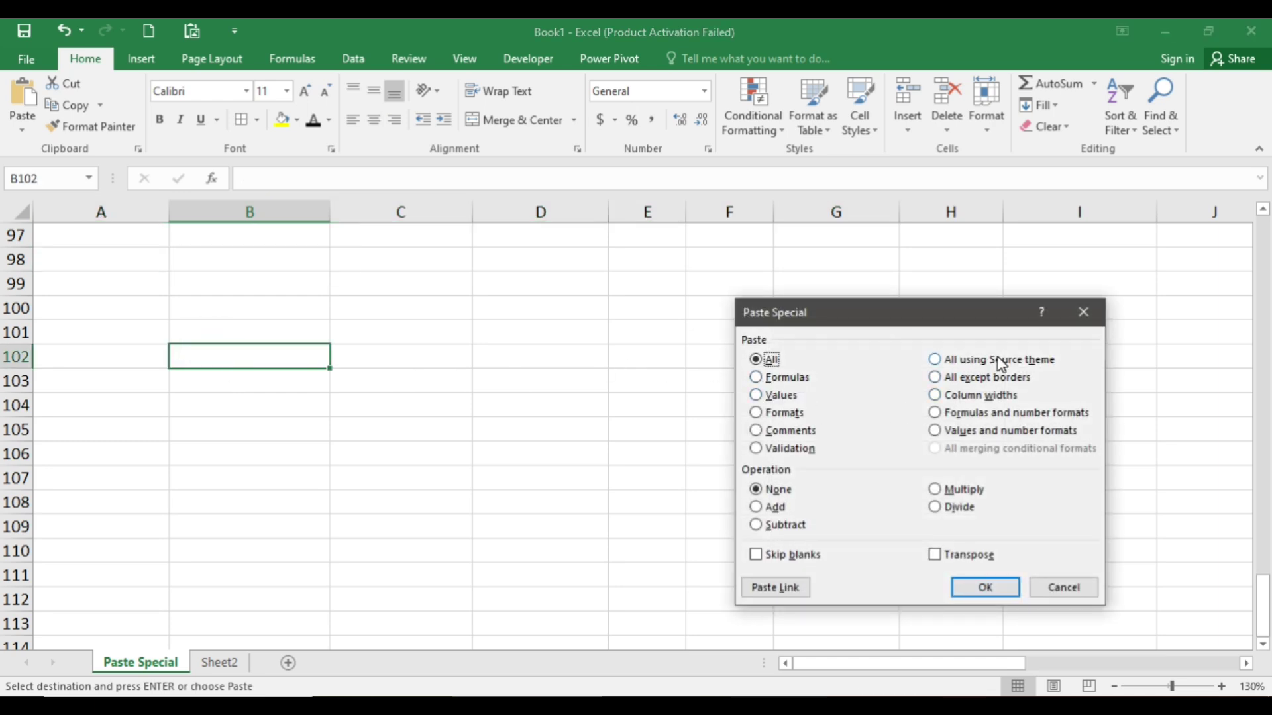
{"action": "left_click_drag", "start_coordinate": [973, 323], "coordinate": [778, 292]}
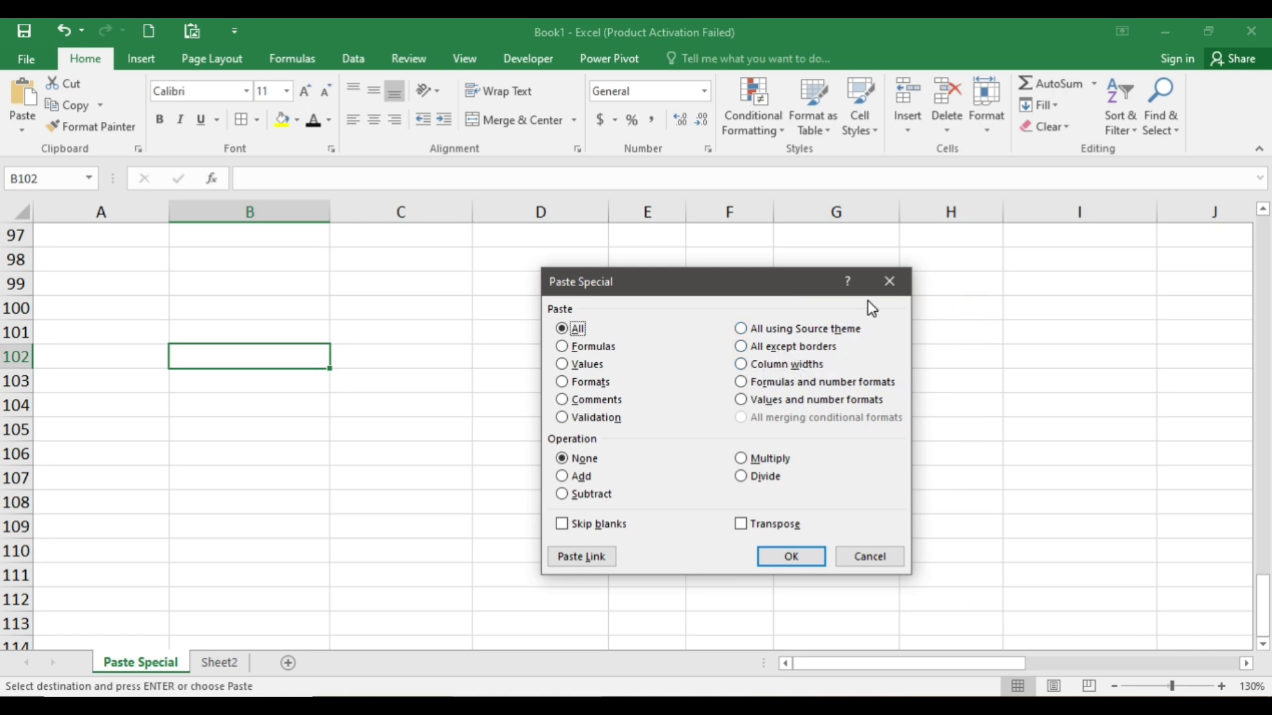
{"action": "left_click", "coordinate": [881, 284]}
Copy the whole bank table with its headers, A4:G13.
{"action": "scroll", "coordinate": [439, 375], "scroll_direction": "up", "scroll_amount": 12}
{"action": "scroll", "coordinate": [438, 375], "scroll_direction": "up", "scroll_amount": 14}
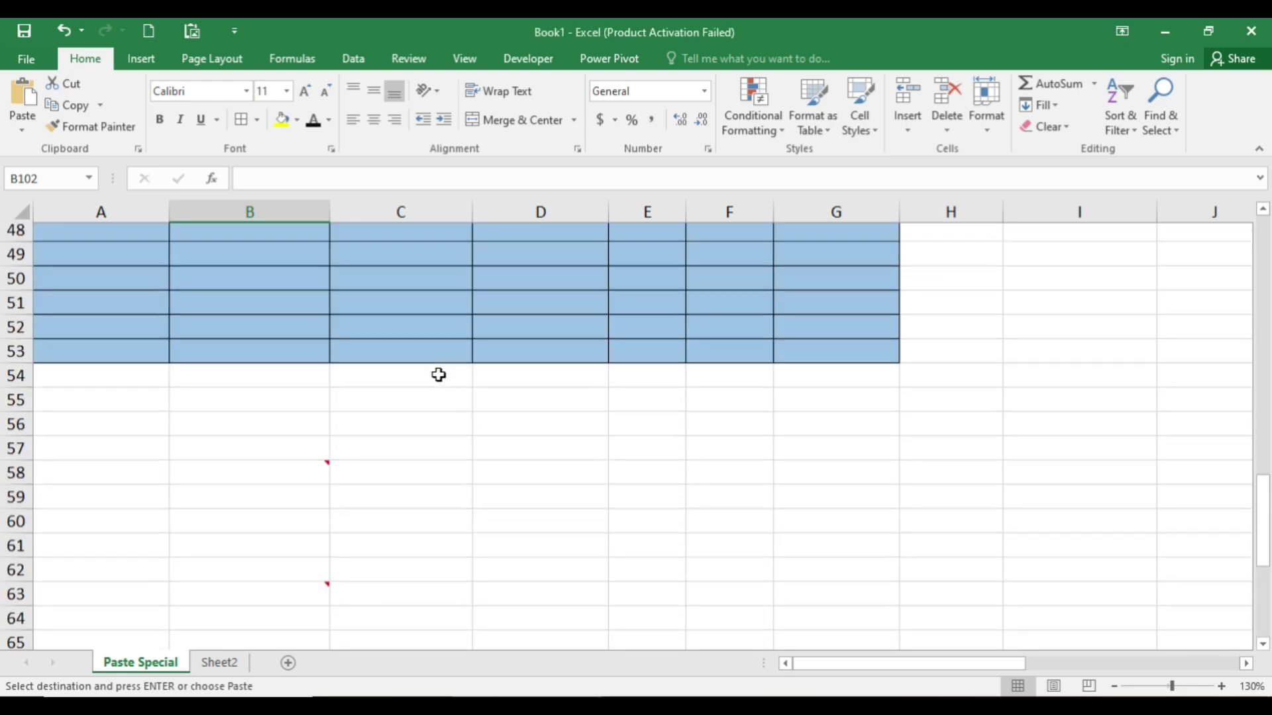
{"action": "scroll", "coordinate": [501, 405], "scroll_direction": "up", "scroll_amount": 6}
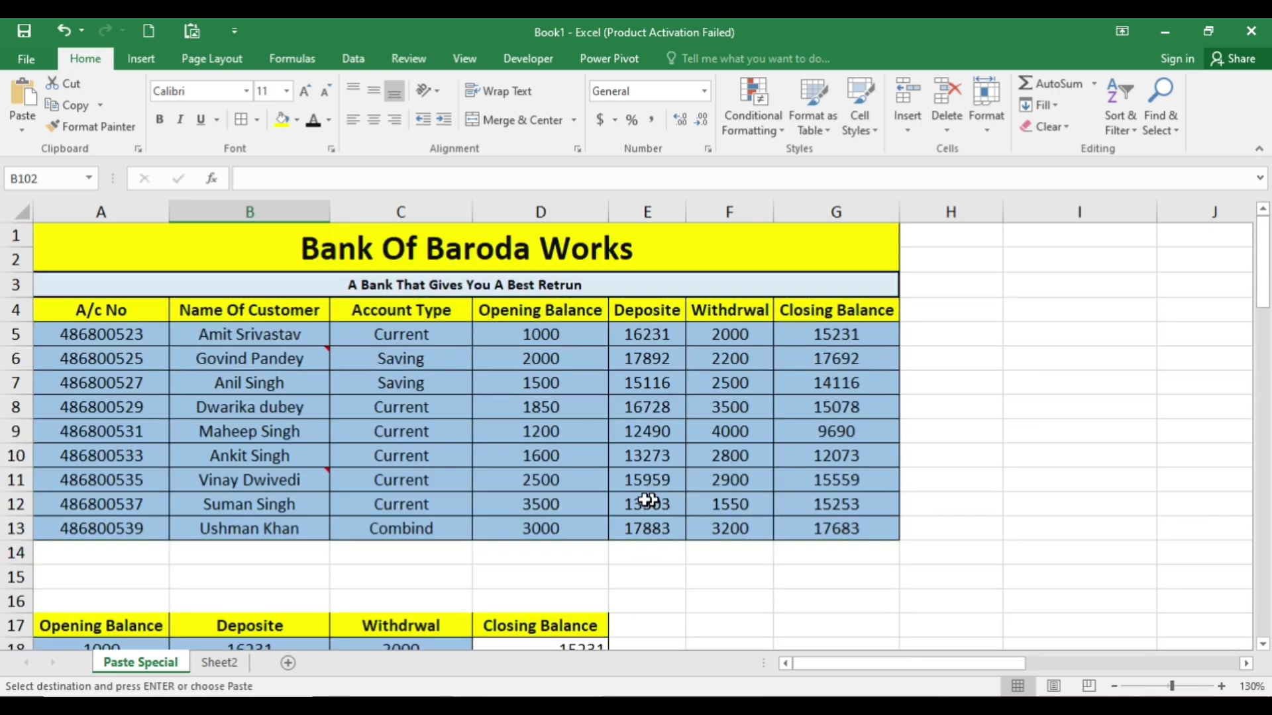
{"action": "left_click_drag", "start_coordinate": [871, 530], "coordinate": [152, 313]}
{"action": "key", "text": "ctrl+c"}
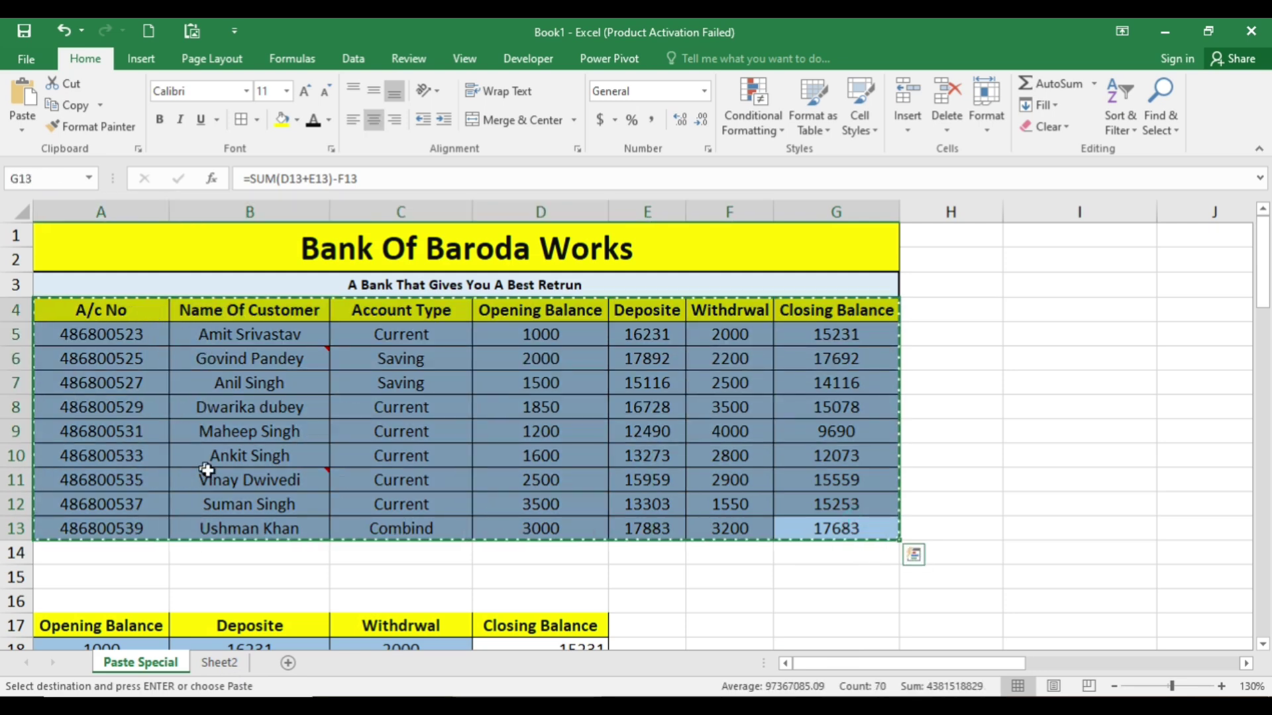
Add a new worksheet after the Paste Special sheet and rename it "paste data".
{"action": "left_click", "coordinate": [288, 662]}
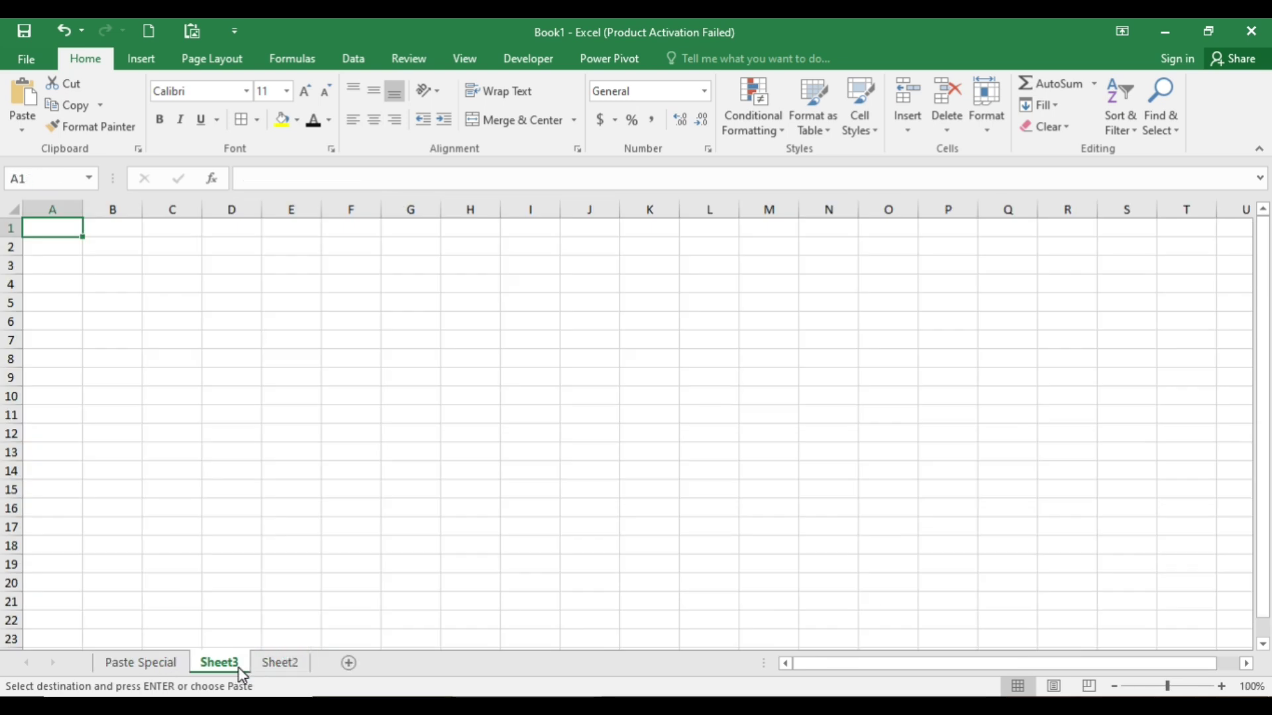
{"action": "double_click", "coordinate": [240, 673]}
{"action": "type", "text": "paste"}
{"action": "key", "text": "BackSpace"}
{"action": "key", "text": "BackSpace"}
{"action": "type", "text": "e"}
{"action": "key", "text": "BackSpace"}
{"action": "type", "text": "te data"}
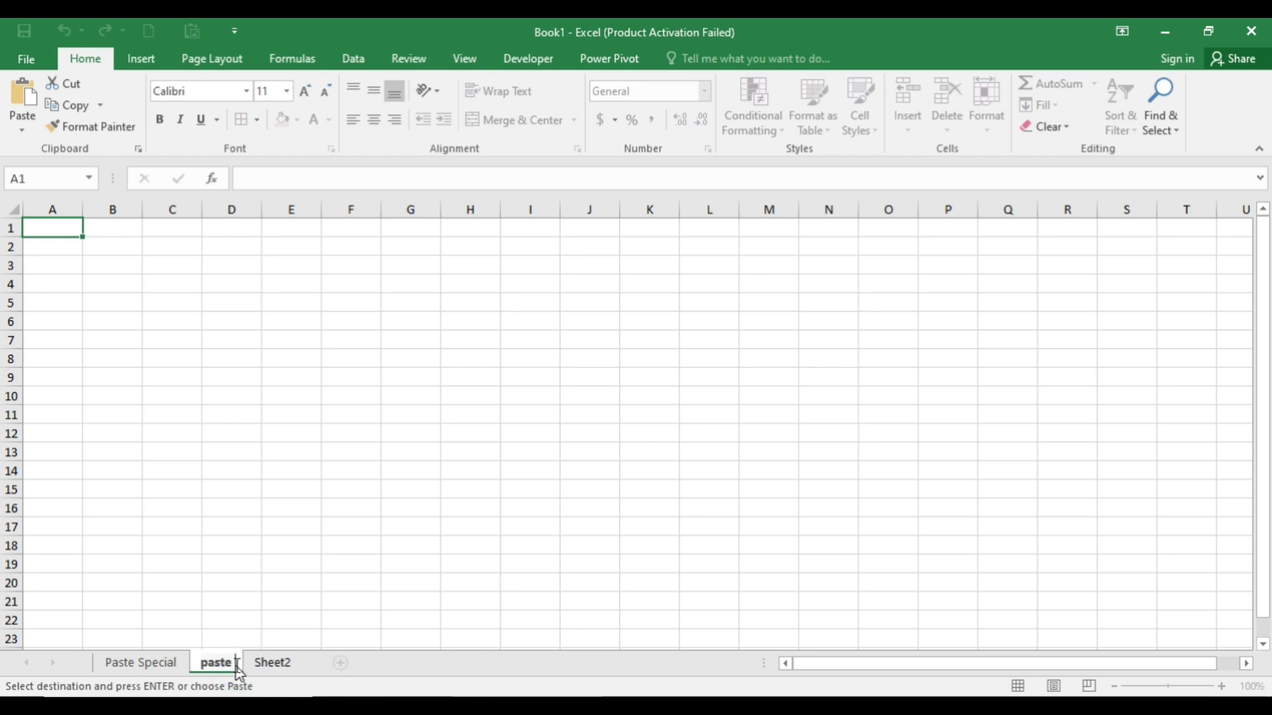
{"action": "left_click", "coordinate": [323, 437]}
Paste the copied bank table into the paste data sheet, starting at cell A1.
{"action": "scroll", "coordinate": [324, 437], "scroll_direction": "up", "scroll_amount": 6}
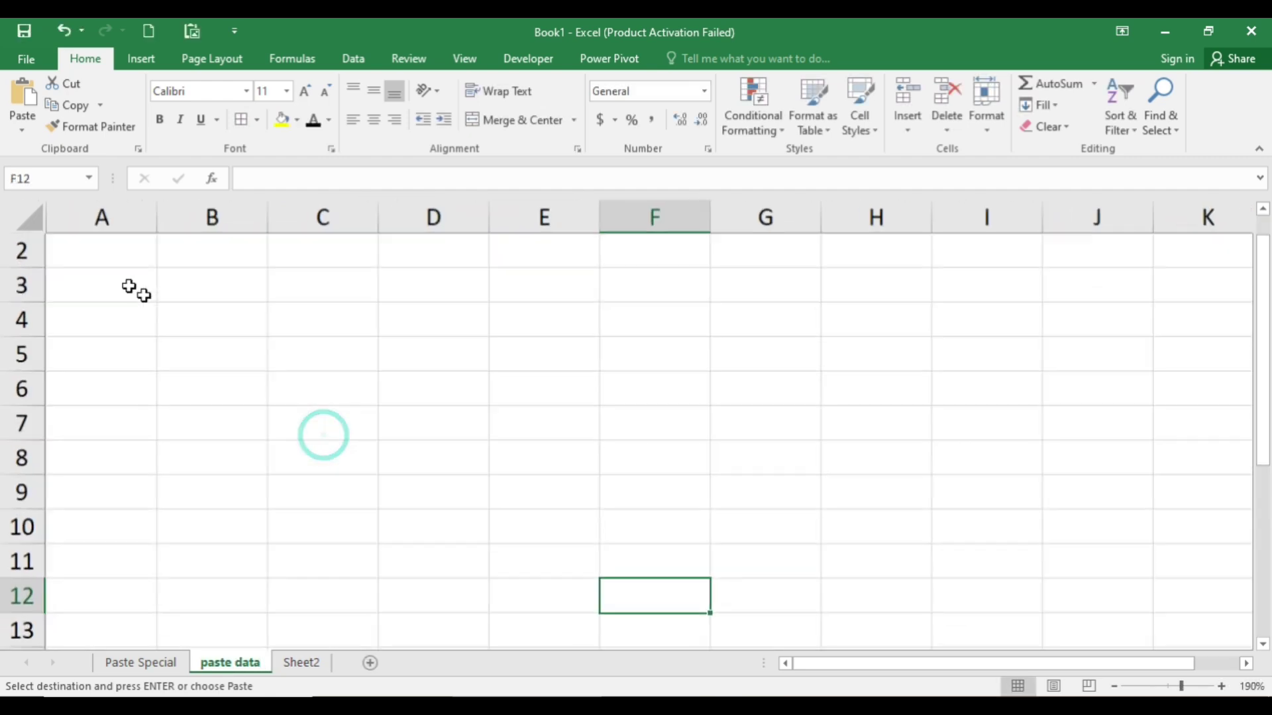
{"action": "left_click", "coordinate": [105, 260]}
{"action": "scroll", "coordinate": [104, 259], "scroll_direction": "up", "scroll_amount": 1}
{"action": "left_click", "coordinate": [104, 259]}
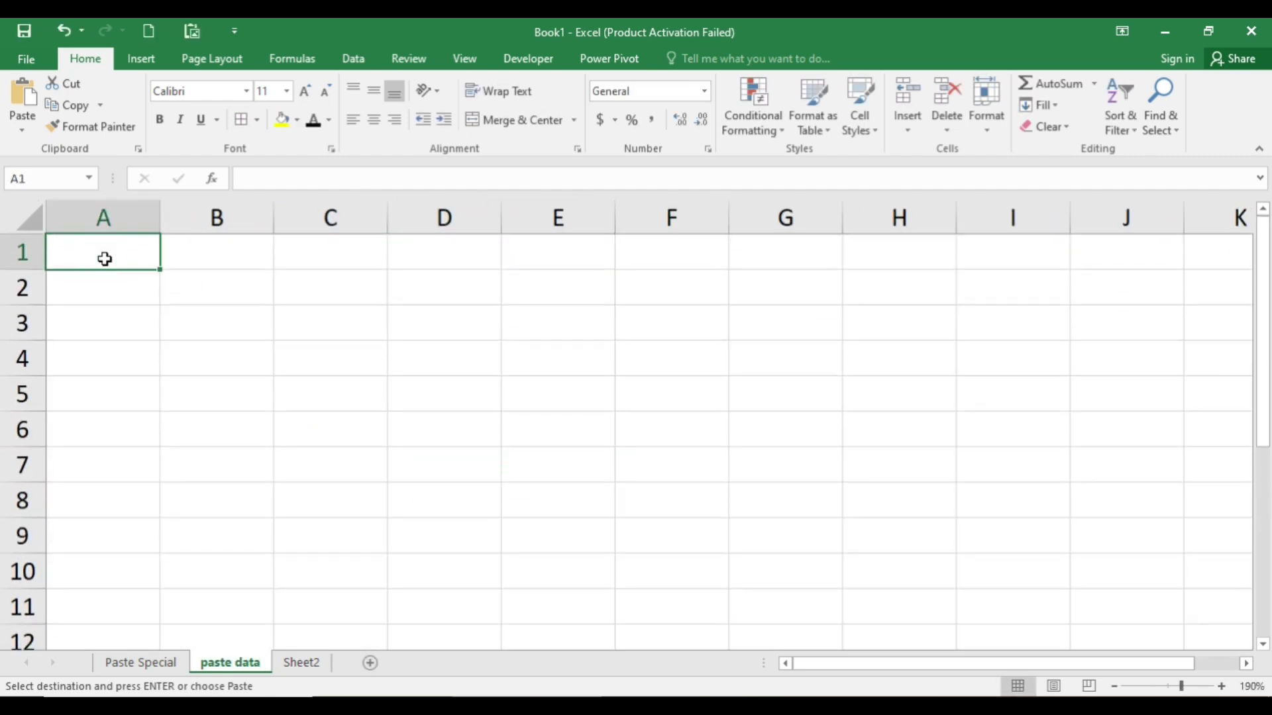
{"action": "key", "text": "ctrl+v"}
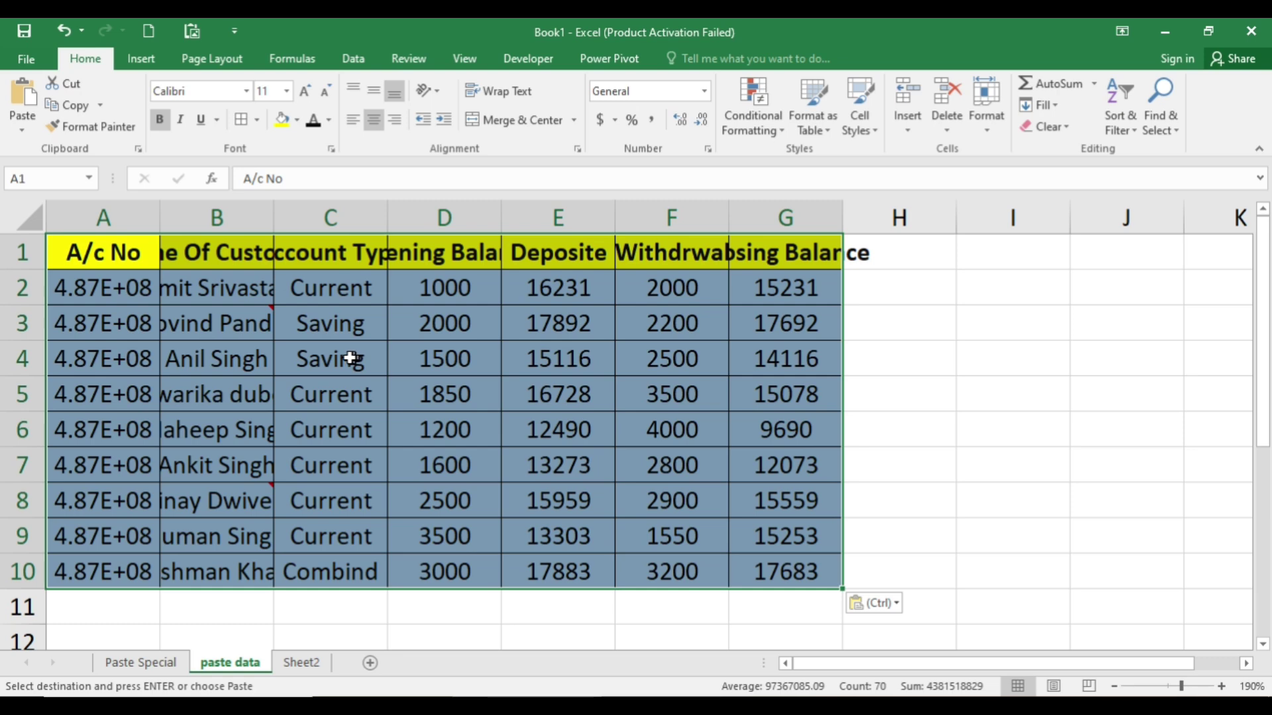
Apply the source table's column widths to the pasted bank table with Paste Special's Column widths option.
{"action": "left_click", "coordinate": [192, 31]}
{"action": "left_click", "coordinate": [762, 364]}
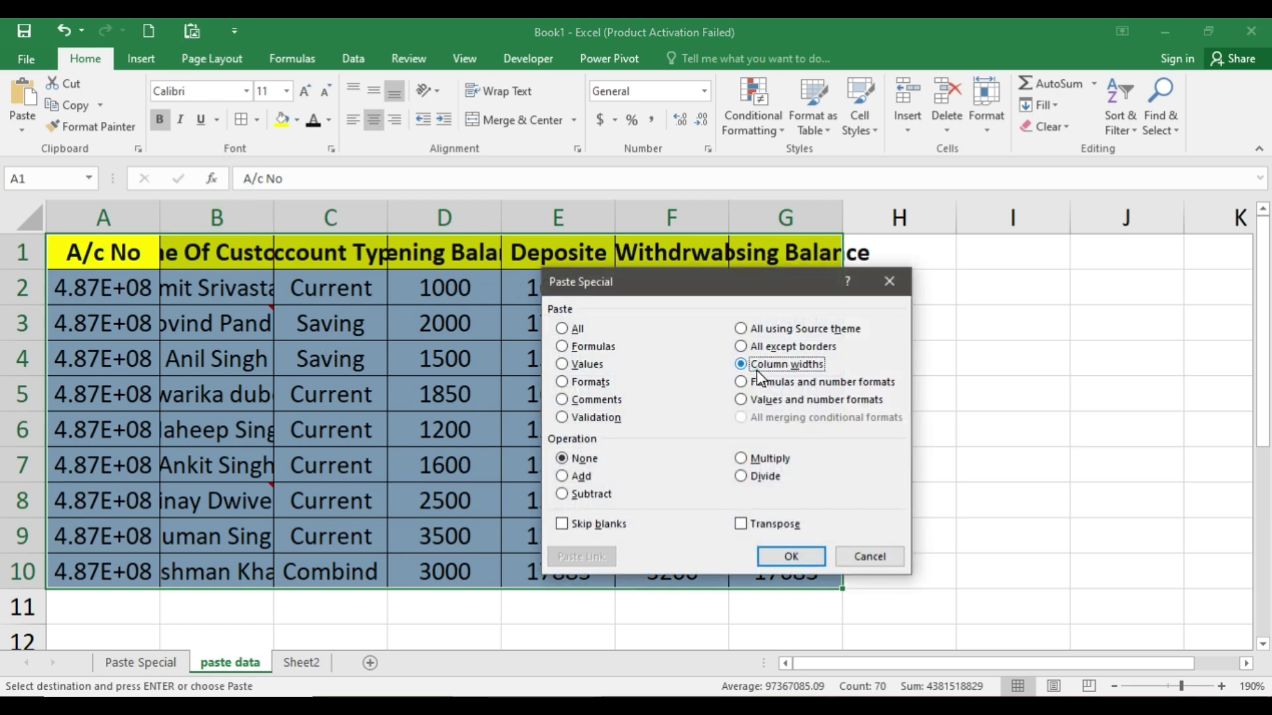
{"action": "left_click", "coordinate": [791, 556]}
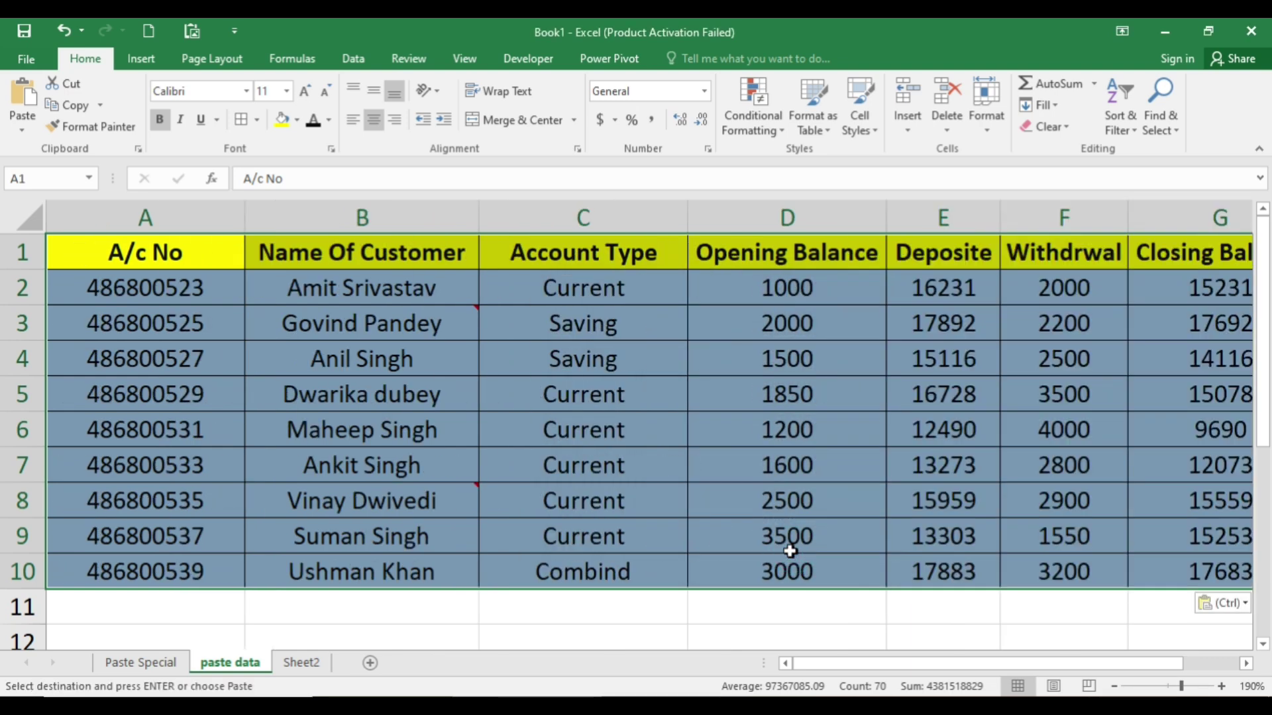
{"action": "left_click_drag", "start_coordinate": [983, 665], "coordinate": [1068, 669]}
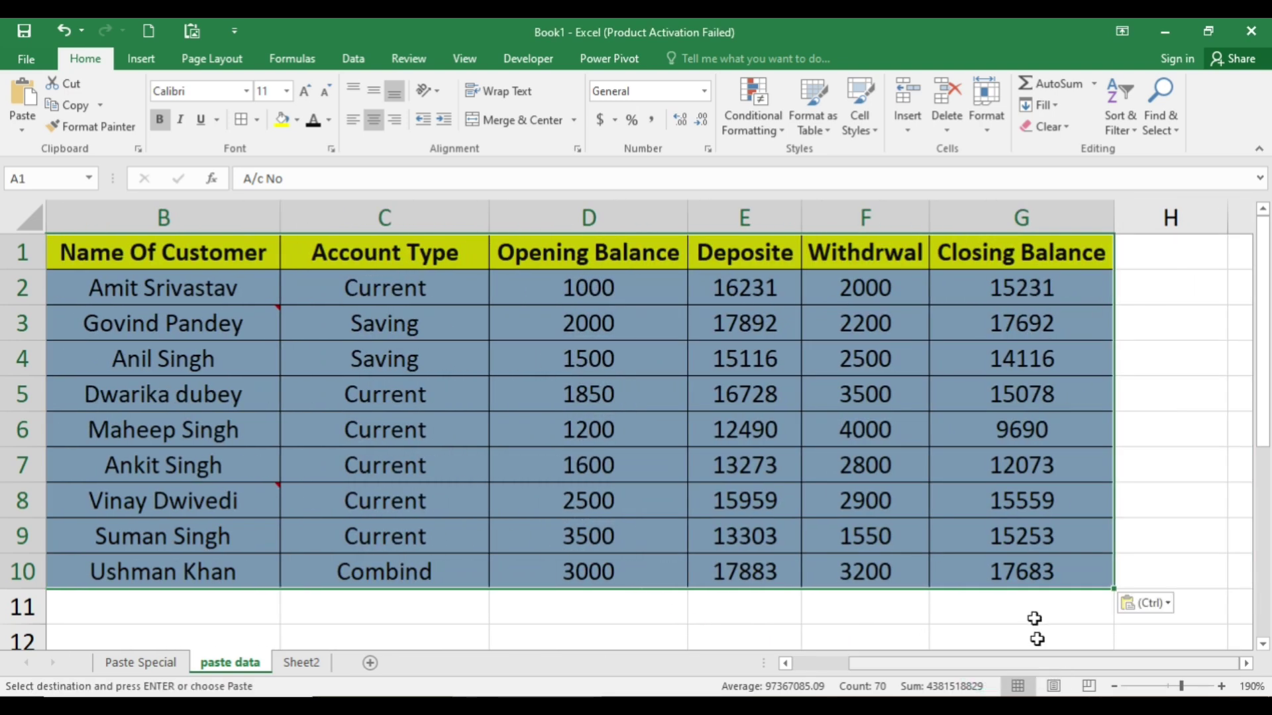
{"action": "left_click", "coordinate": [1153, 604]}
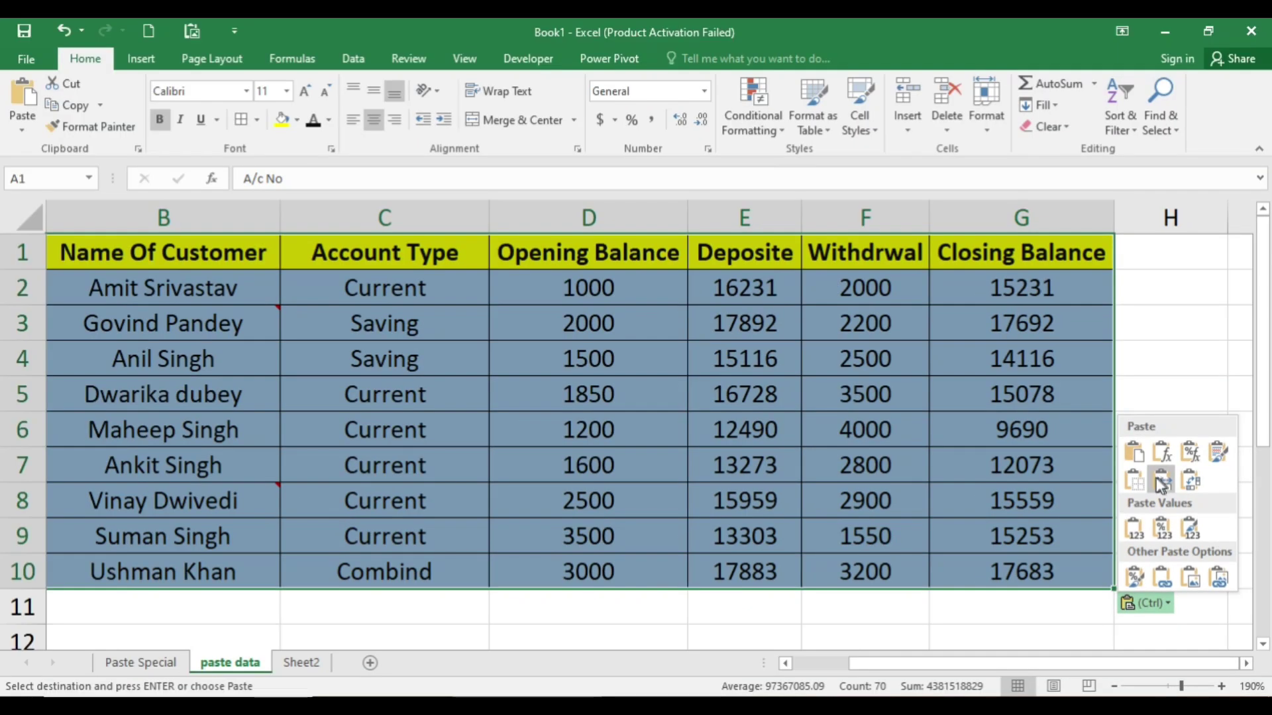
{"action": "key", "text": "Escape"}
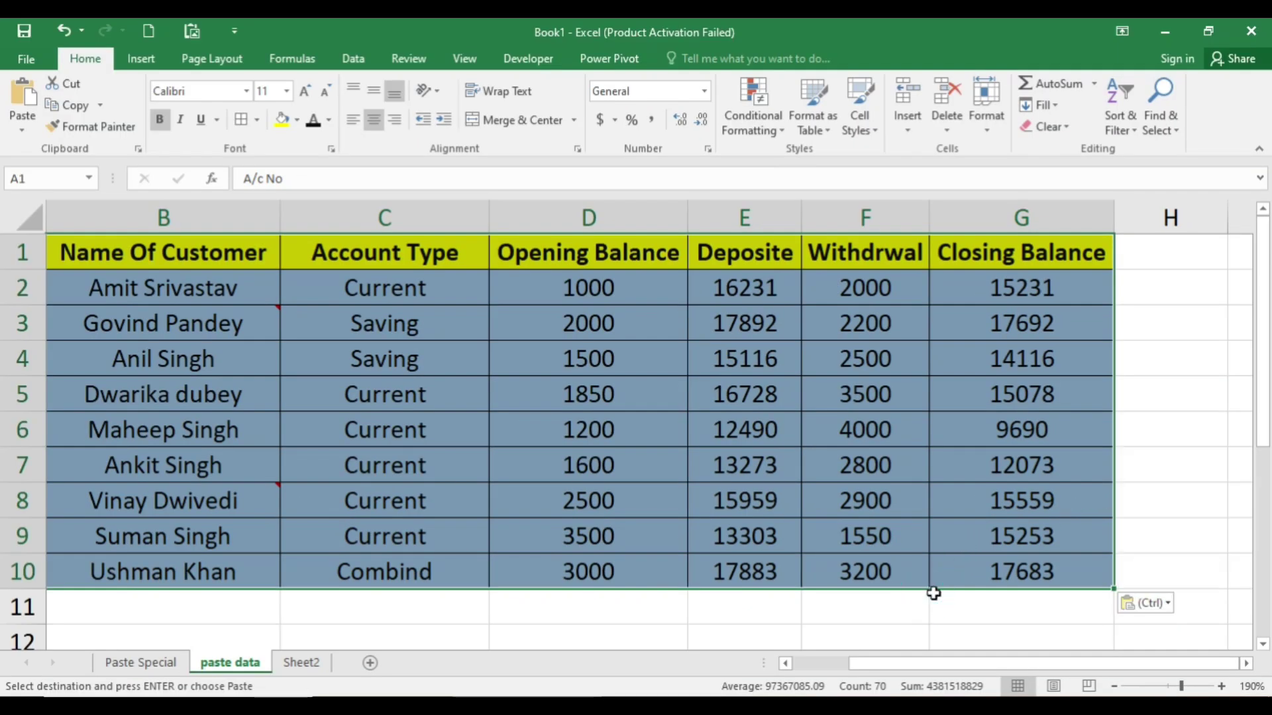